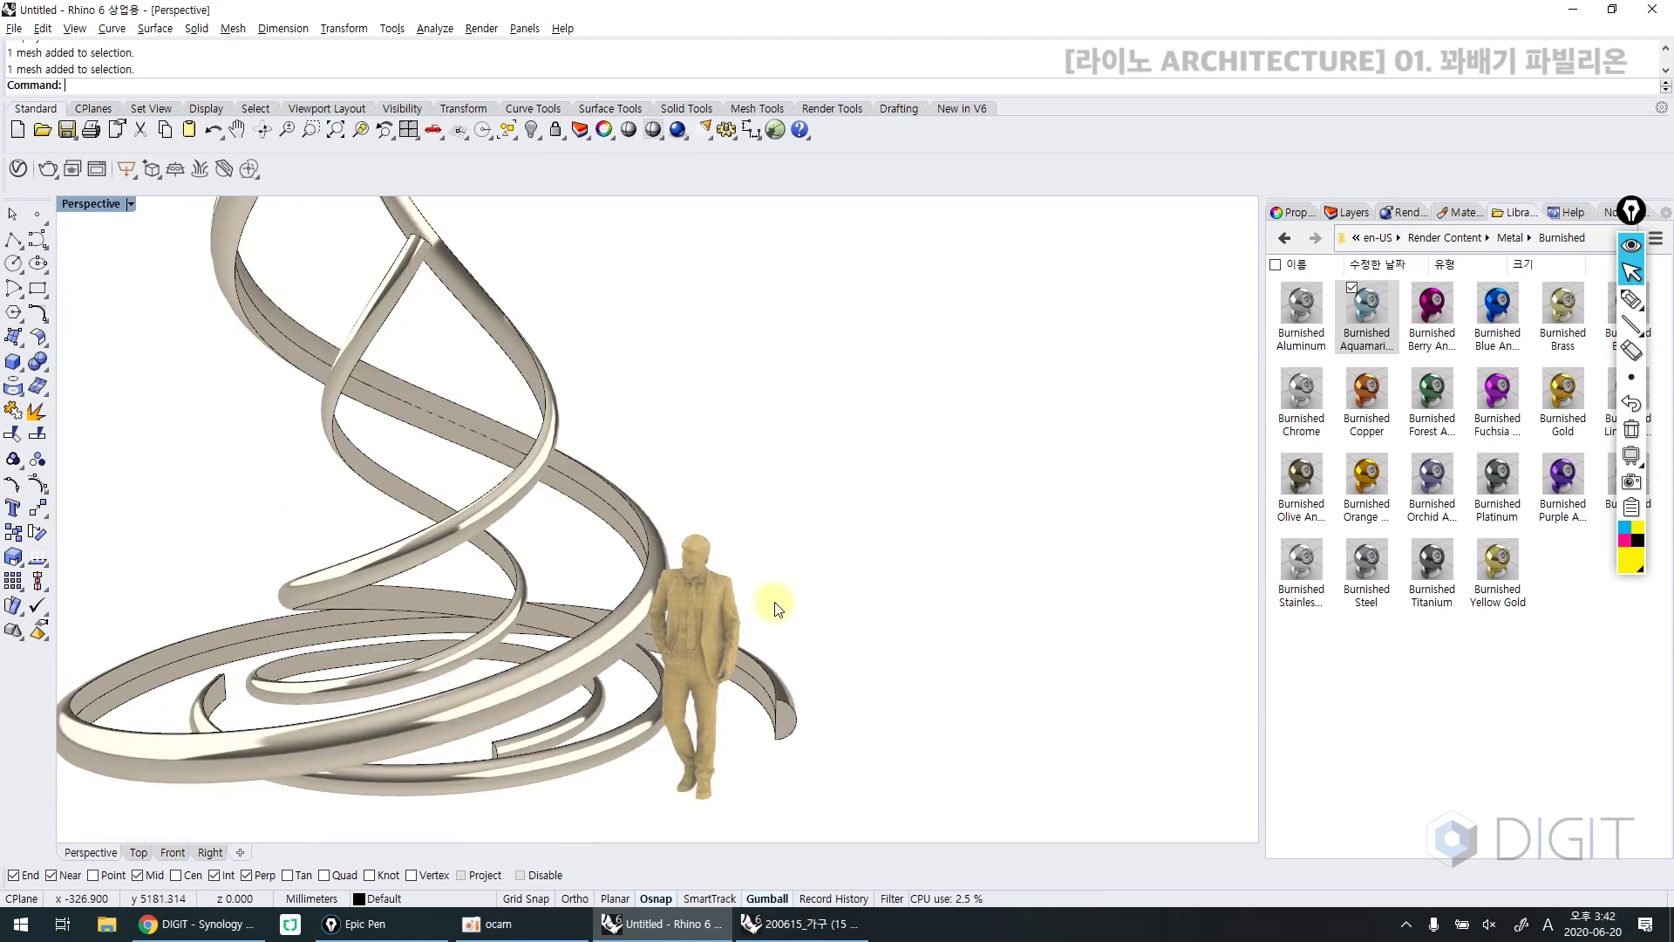
# Examine the finished twisted pavilion and the human figure beside it in the perspective view
pyautogui.scroll(-2, 767, 614)
pyautogui.keyDown('shift'); pyautogui.moveTo(751, 634); pyautogui.dragTo(618, 713, button='right'); pyautogui.keyUp('shift')
pyautogui.scroll(-2, 713, 672)
pyautogui.scroll(-1, 618, 713)
pyautogui.click(565, 630)
pyautogui.click(617, 610)
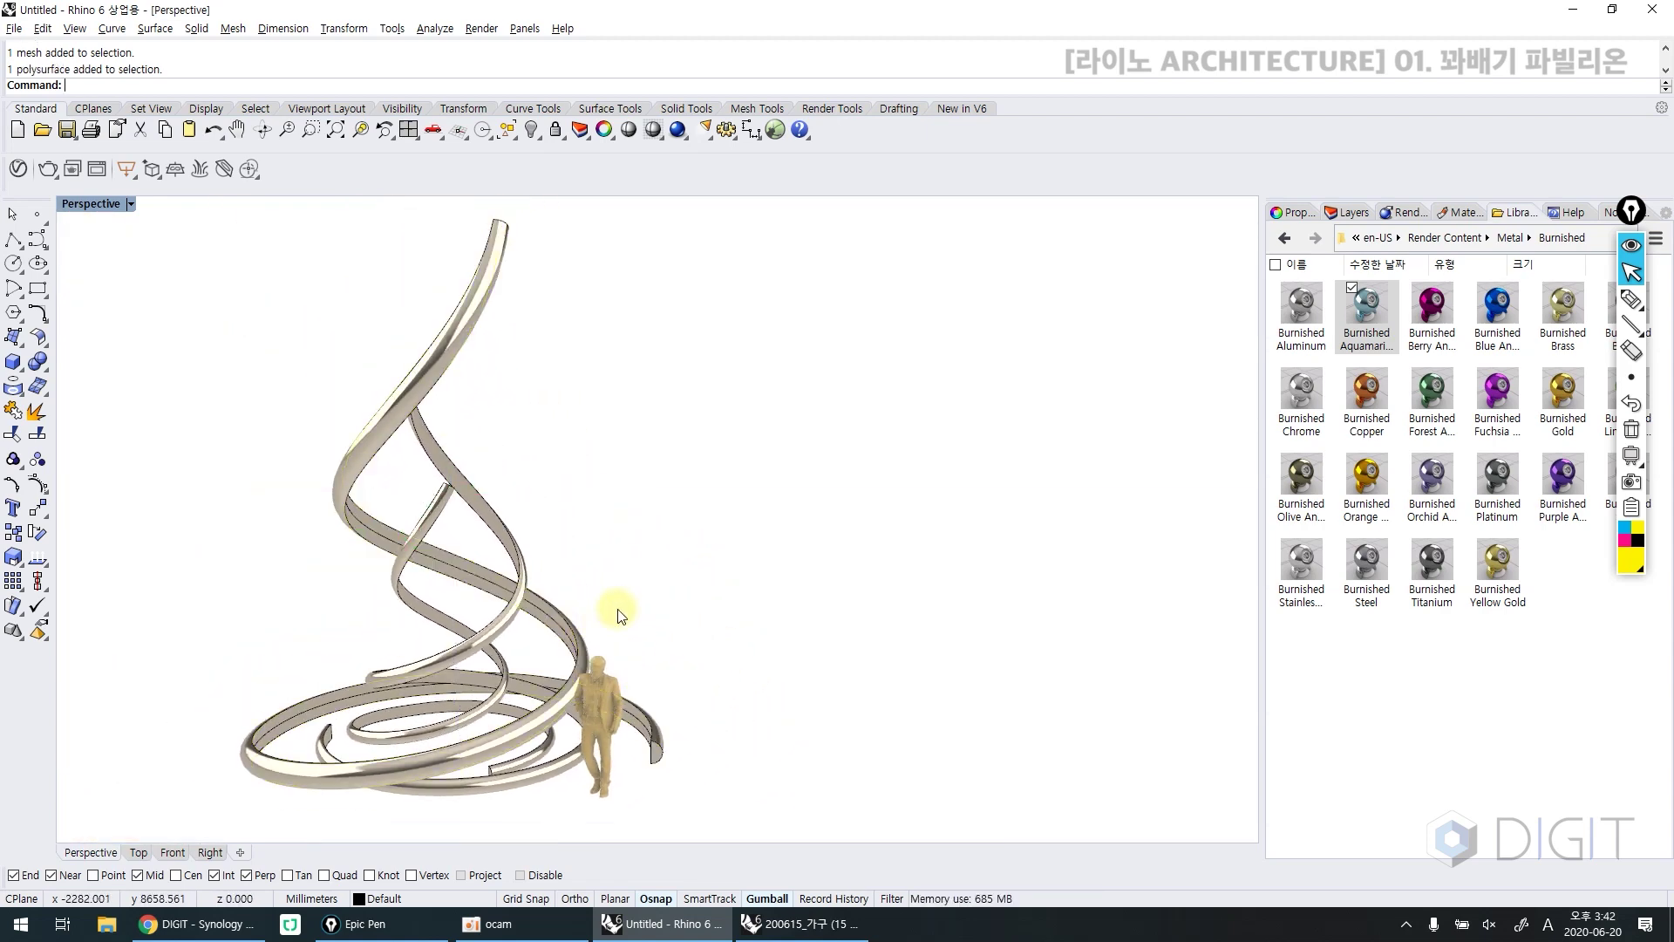
pyautogui.click(579, 625)
pyautogui.click(601, 617)
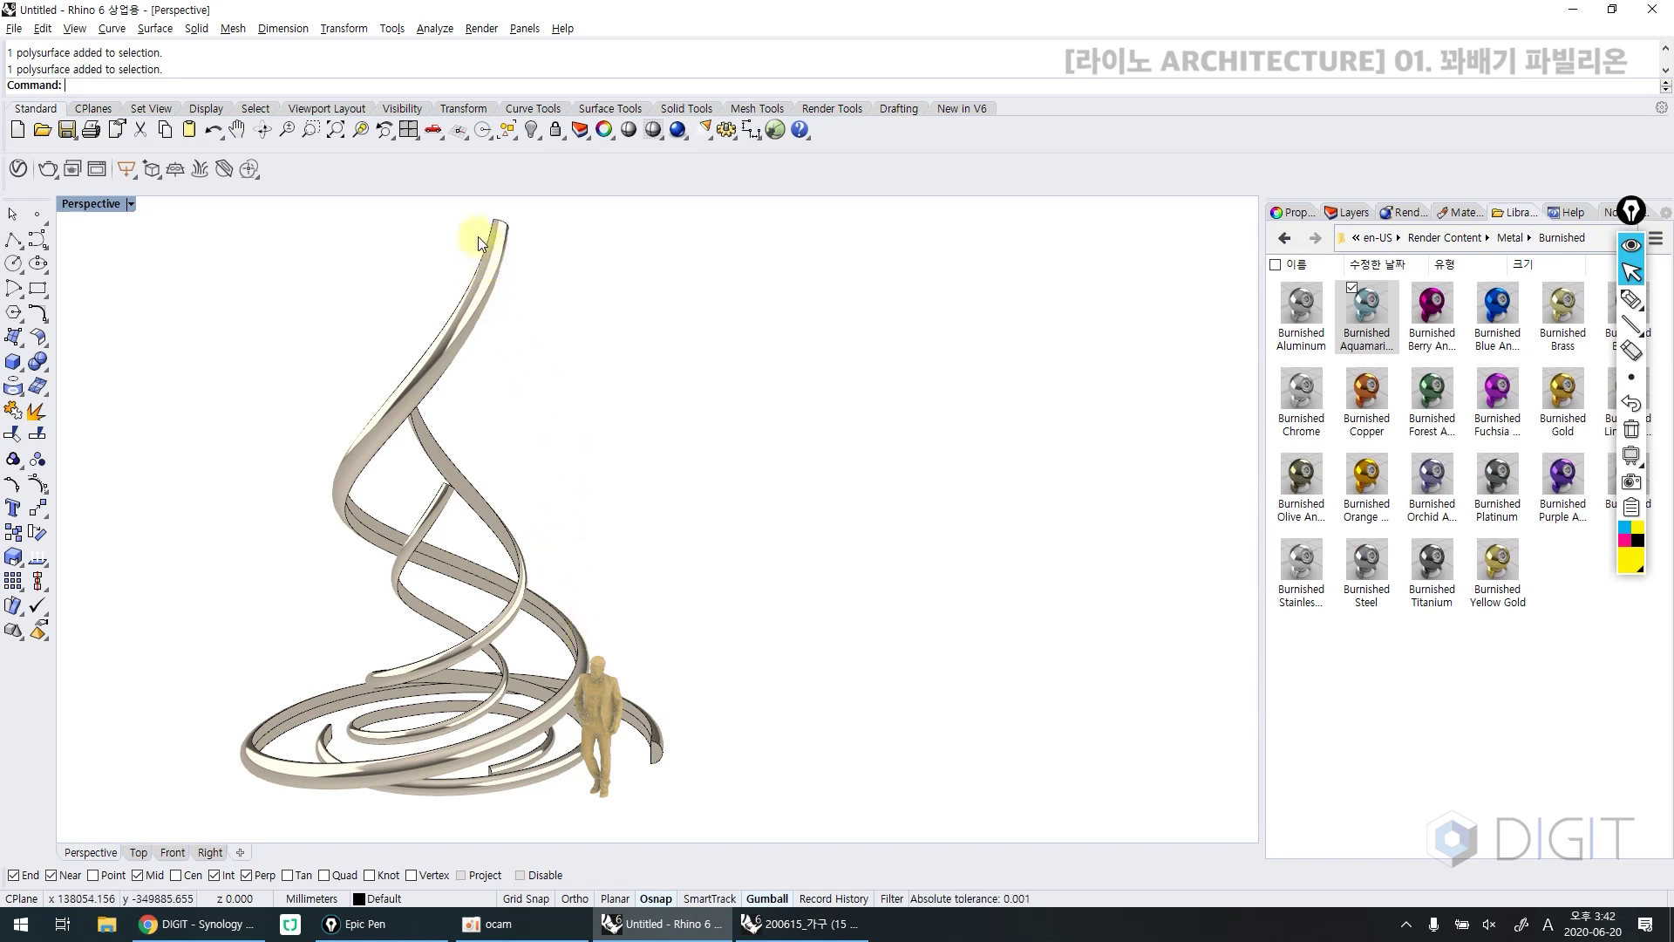
# Create a bounding box around the pavilion and show the model in wireframe
pyautogui.moveTo(541, 262); pyautogui.dragTo(430, 299)
pyautogui.press('Return')
pyautogui.press('Return')
pyautogui.scroll(-2, 611, 386)
pyautogui.hotkey('ctrl', 'alt', 'w')
pyautogui.hotkey('ctrl', 'alt', 's')
pyautogui.moveTo(614, 436)
pyautogui.keyDown('shift'); pyautogui.mouseDown(button='right')
pyautogui.moveTo(616, 494)
pyautogui.moveTo(624, 463)
pyautogui.moveTo(594, 509)
pyautogui.mouseUp(button='right'); pyautogui.keyUp('shift')
pyautogui.hotkey('ctrl', 'alt', 'w')
# Measure the height and width of the bounding box around the pavilion and delete the box
pyautogui.press('Return')
pyautogui.click(703, 703)
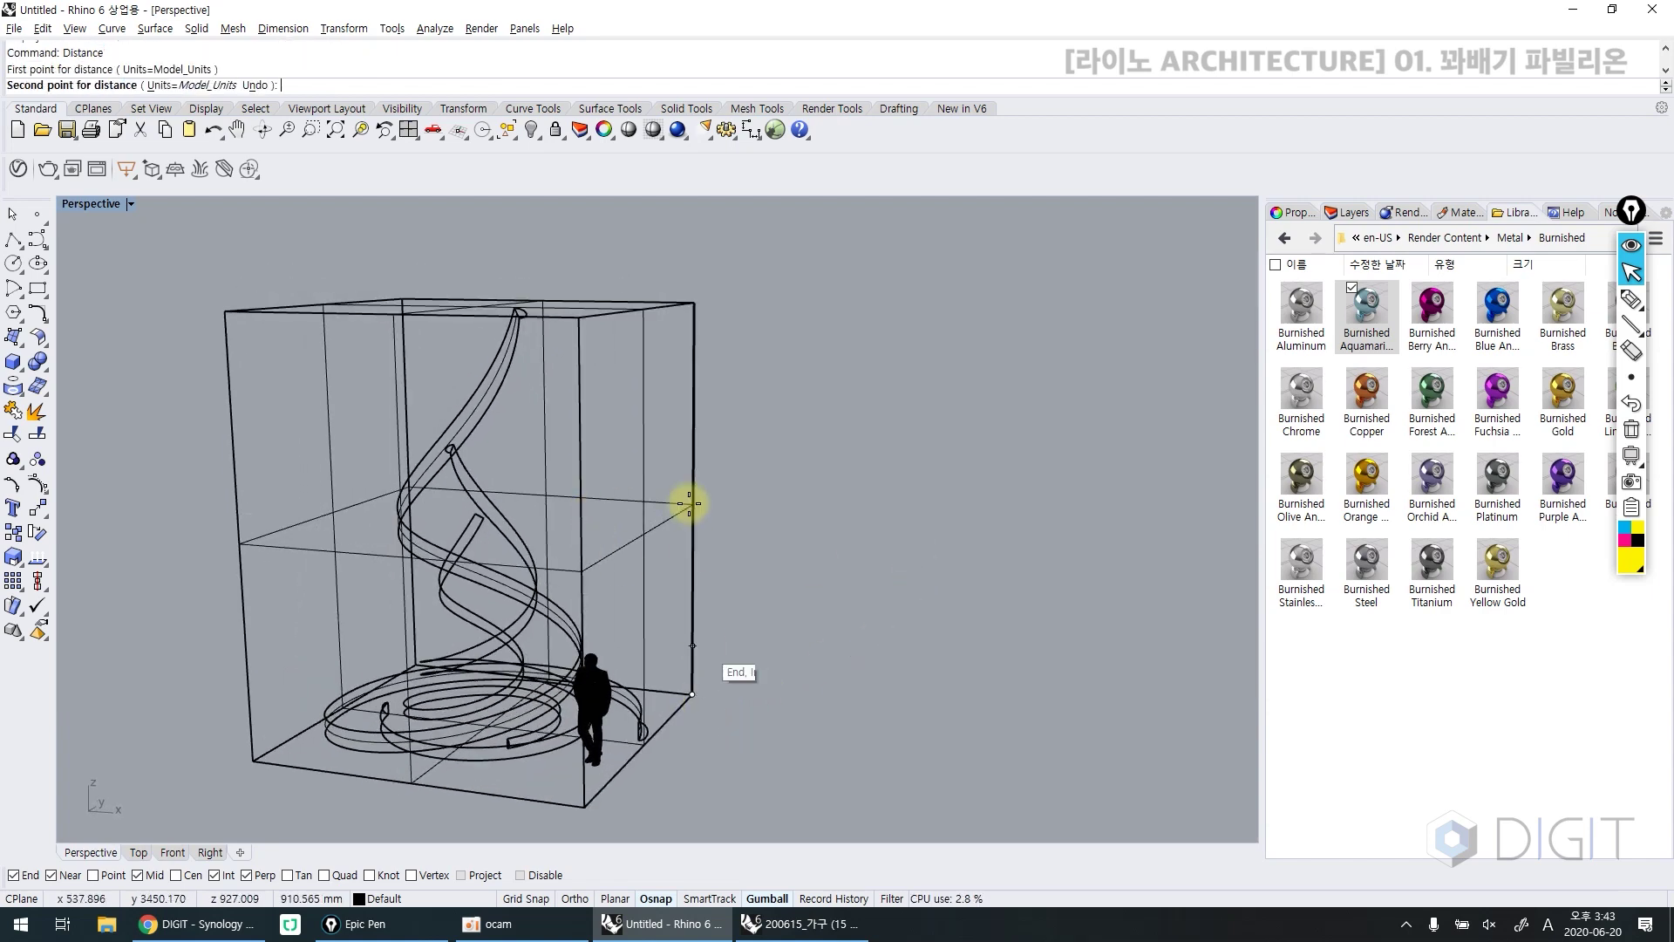
pyautogui.click(691, 301)
pyautogui.moveTo(691, 302); pyautogui.dragTo(685, 332, button='right')
pyautogui.press('Return')
pyautogui.click(697, 296)
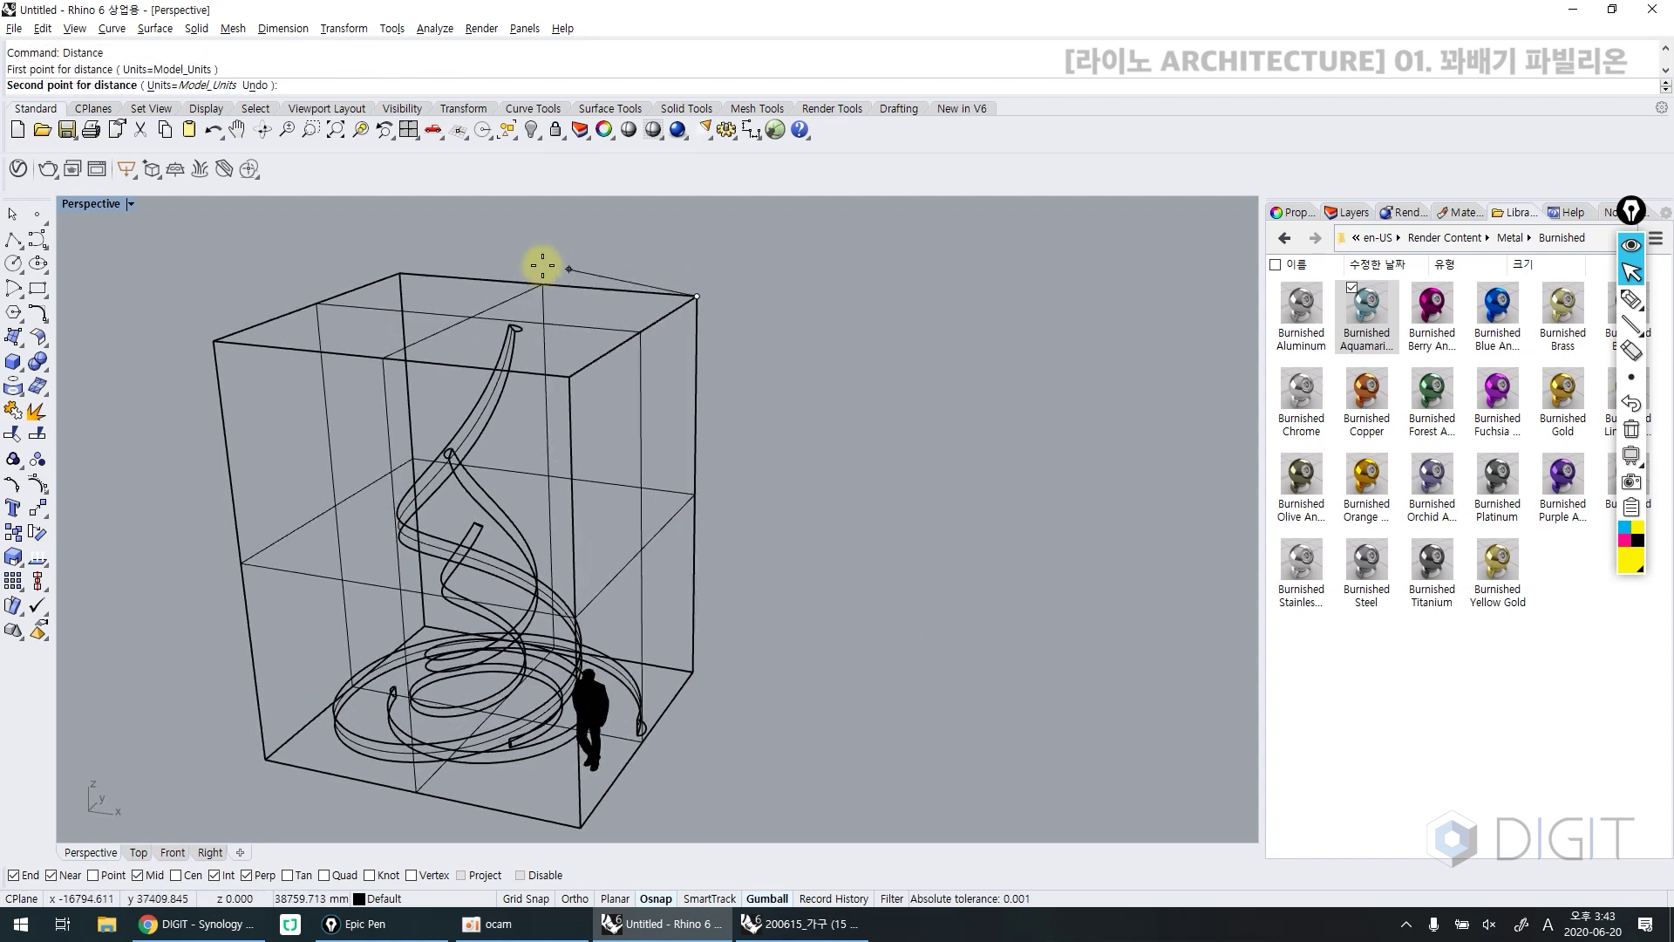
pyautogui.click(400, 270)
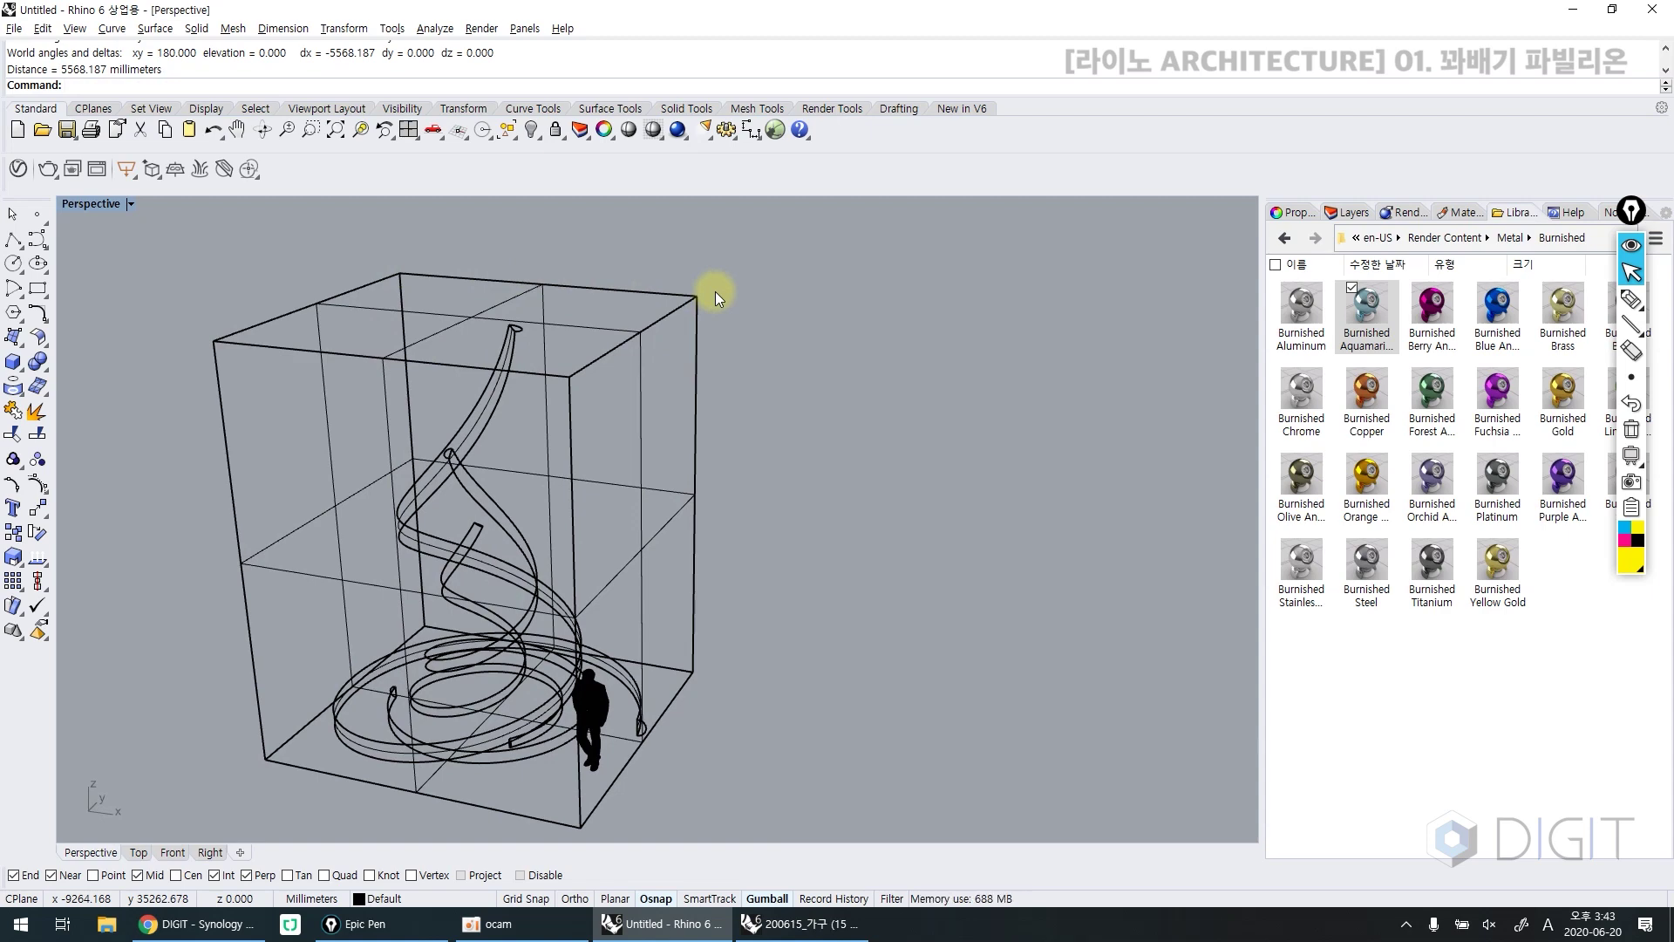
pyautogui.click(696, 312)
pyautogui.press('Delete')
# Switch the perspective view to rendered display with the whole pavilion in view
pyautogui.write('w')
pyautogui.press('space')
pyautogui.write('r')
pyautogui.moveTo(605, 611); pyautogui.dragTo(558, 568, button='right')
pyautogui.press('space')
pyautogui.scroll(1, 591, 569)
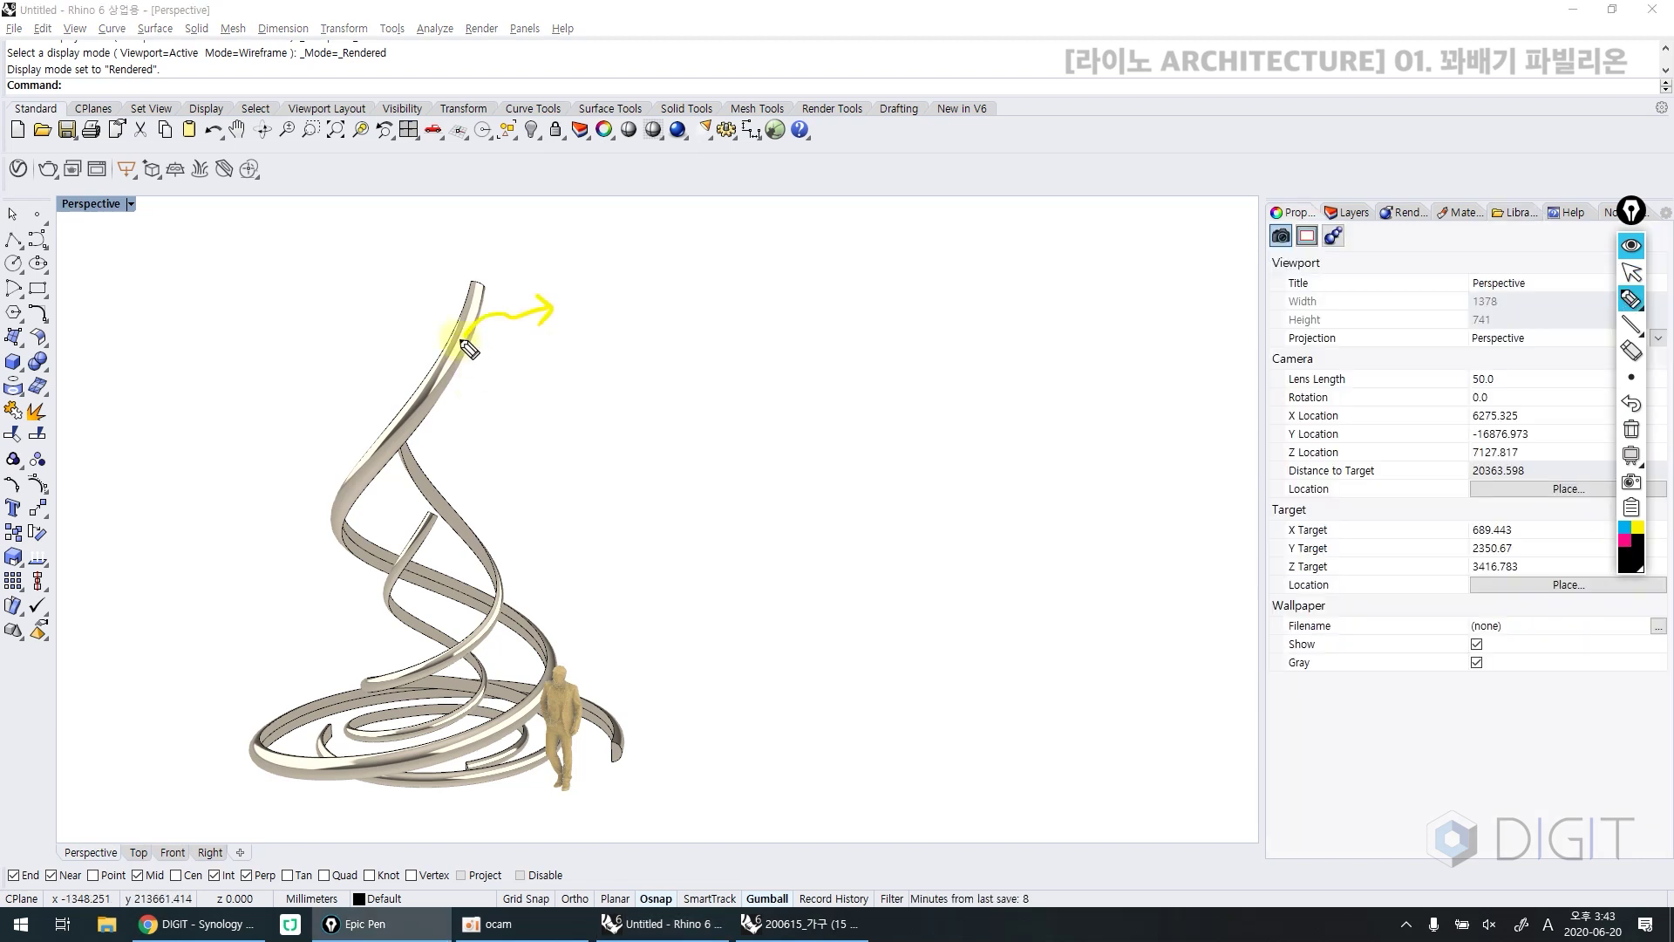
# Annotate the screen with an arrow from the pavilion's tip, a rising spiral and the handwritten word "Helix"
pyautogui.moveTo(458, 335)
pyautogui.mouseDown()
pyautogui.moveTo(548, 307)
pyautogui.moveTo(532, 324)
pyautogui.mouseUp()
pyautogui.moveTo(629, 349)
pyautogui.mouseDown()
pyautogui.moveTo(596, 368)
pyautogui.moveTo(635, 306)
pyautogui.moveTo(617, 273)
pyautogui.moveTo(670, 278)
pyautogui.moveTo(642, 278)
pyautogui.mouseUp()
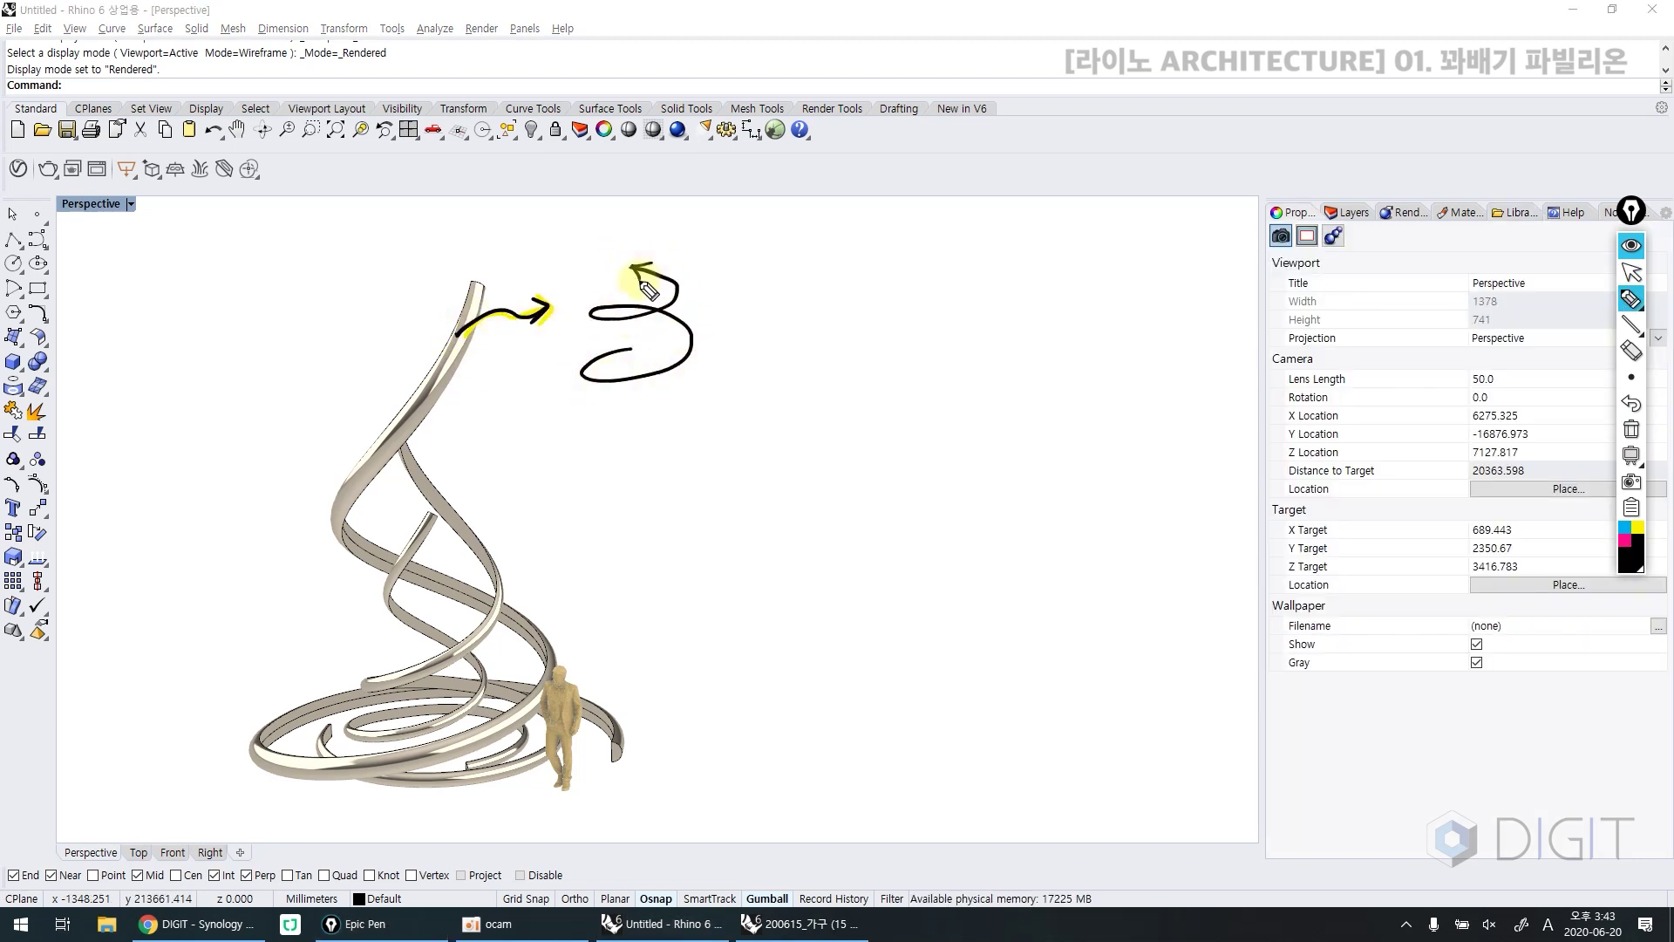
pyautogui.moveTo(797, 283)
pyautogui.mouseDown()
pyautogui.moveTo(775, 333)
pyautogui.moveTo(814, 304)
pyautogui.mouseUp()
pyautogui.moveTo(820, 281)
pyautogui.mouseDown()
pyautogui.moveTo(808, 332)
pyautogui.moveTo(850, 342)
pyautogui.mouseUp()
pyautogui.moveTo(877, 281); pyautogui.dragTo(860, 345)
pyautogui.moveTo(881, 320)
pyautogui.mouseDown()
pyautogui.moveTo(874, 344)
pyautogui.moveTo(909, 345)
pyautogui.mouseUp()
pyautogui.click(880, 303)
pyautogui.moveTo(907, 314); pyautogui.dragTo(886, 350)
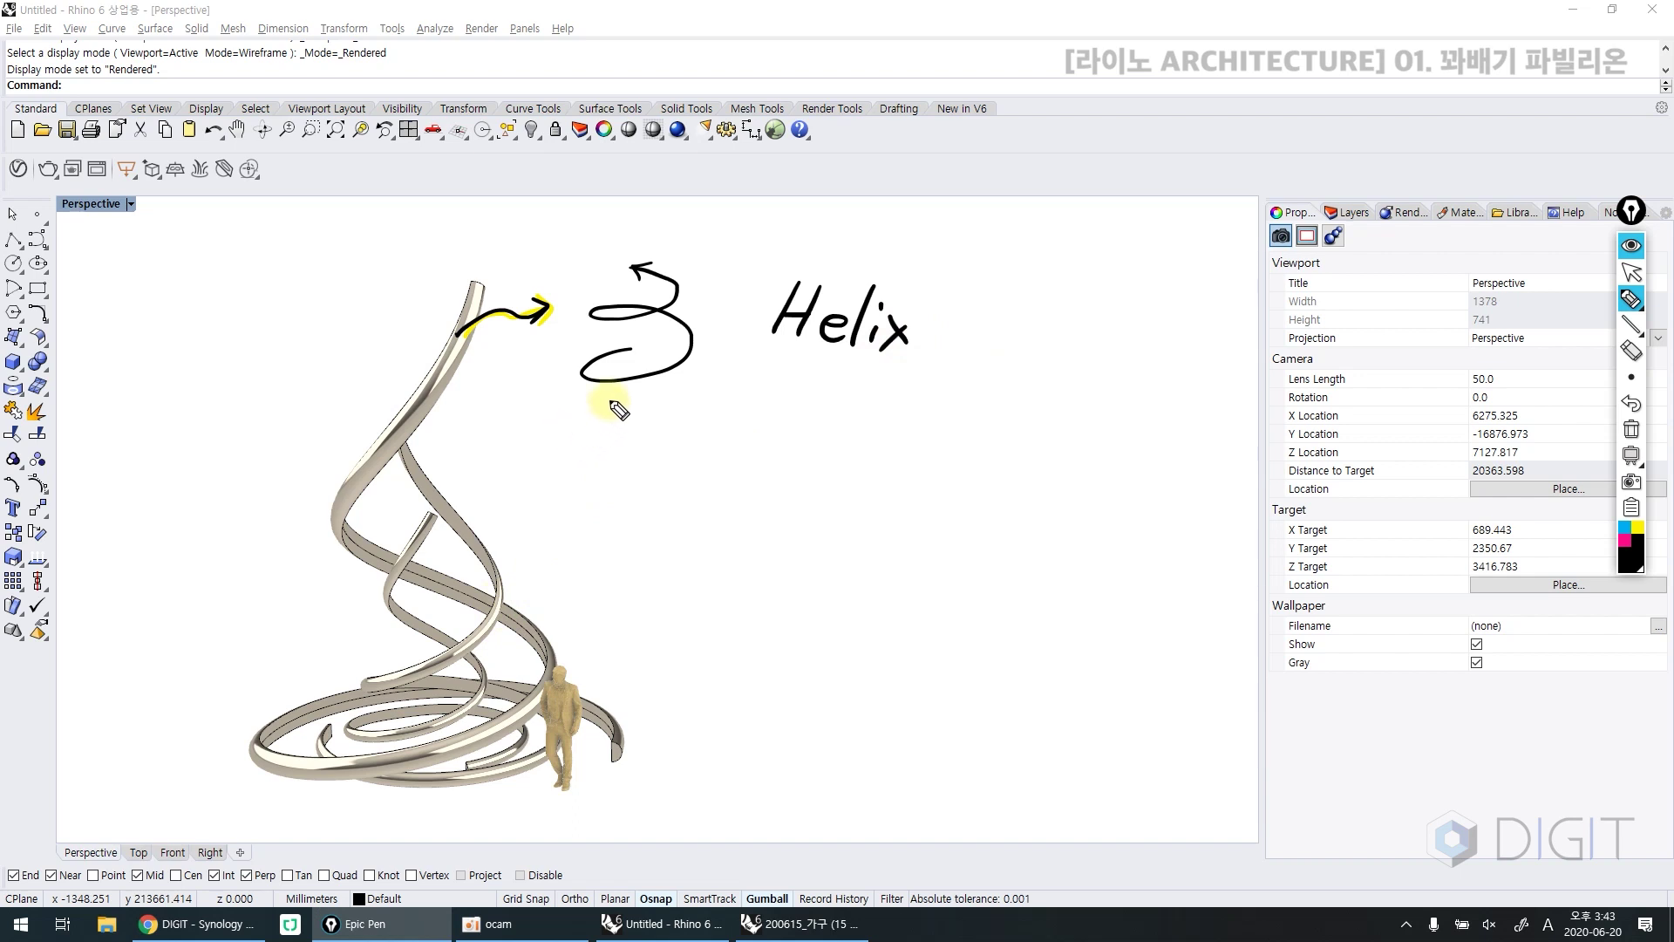
# Sketch straight sides around the annotated spiral and a tapered version of the spiral below it
pyautogui.moveTo(578, 294); pyautogui.dragTo(576, 396)
pyautogui.moveTo(693, 267); pyautogui.dragTo(688, 362)
pyautogui.moveTo(618, 427); pyautogui.dragTo(555, 511)
pyautogui.moveTo(661, 412); pyautogui.dragTo(738, 492)
pyautogui.moveTo(572, 502); pyautogui.dragTo(709, 484)
pyautogui.moveTo(615, 423); pyautogui.dragTo(661, 416)
pyautogui.moveTo(634, 480); pyautogui.dragTo(636, 424)
# Handwrite "CageEdit" beside the tapered sketch and underline both command names
pyautogui.moveTo(821, 427)
pyautogui.mouseDown()
pyautogui.moveTo(807, 482)
pyautogui.moveTo(845, 478)
pyautogui.moveTo(839, 501)
pyautogui.mouseUp()
pyautogui.moveTo(875, 461)
pyautogui.mouseDown()
pyautogui.moveTo(898, 451)
pyautogui.moveTo(897, 477)
pyautogui.mouseUp()
pyautogui.moveTo(912, 421)
pyautogui.mouseDown()
pyautogui.moveTo(944, 416)
pyautogui.moveTo(911, 461)
pyautogui.mouseUp()
pyautogui.moveTo(914, 440)
pyautogui.mouseDown()
pyautogui.moveTo(938, 436)
pyautogui.moveTo(943, 455)
pyautogui.mouseUp()
pyautogui.moveTo(978, 397)
pyautogui.mouseDown()
pyautogui.moveTo(964, 439)
pyautogui.moveTo(986, 457)
pyautogui.mouseUp()
pyautogui.moveTo(1006, 416); pyautogui.dragTo(1005, 463)
pyautogui.moveTo(777, 368); pyautogui.dragTo(888, 364)
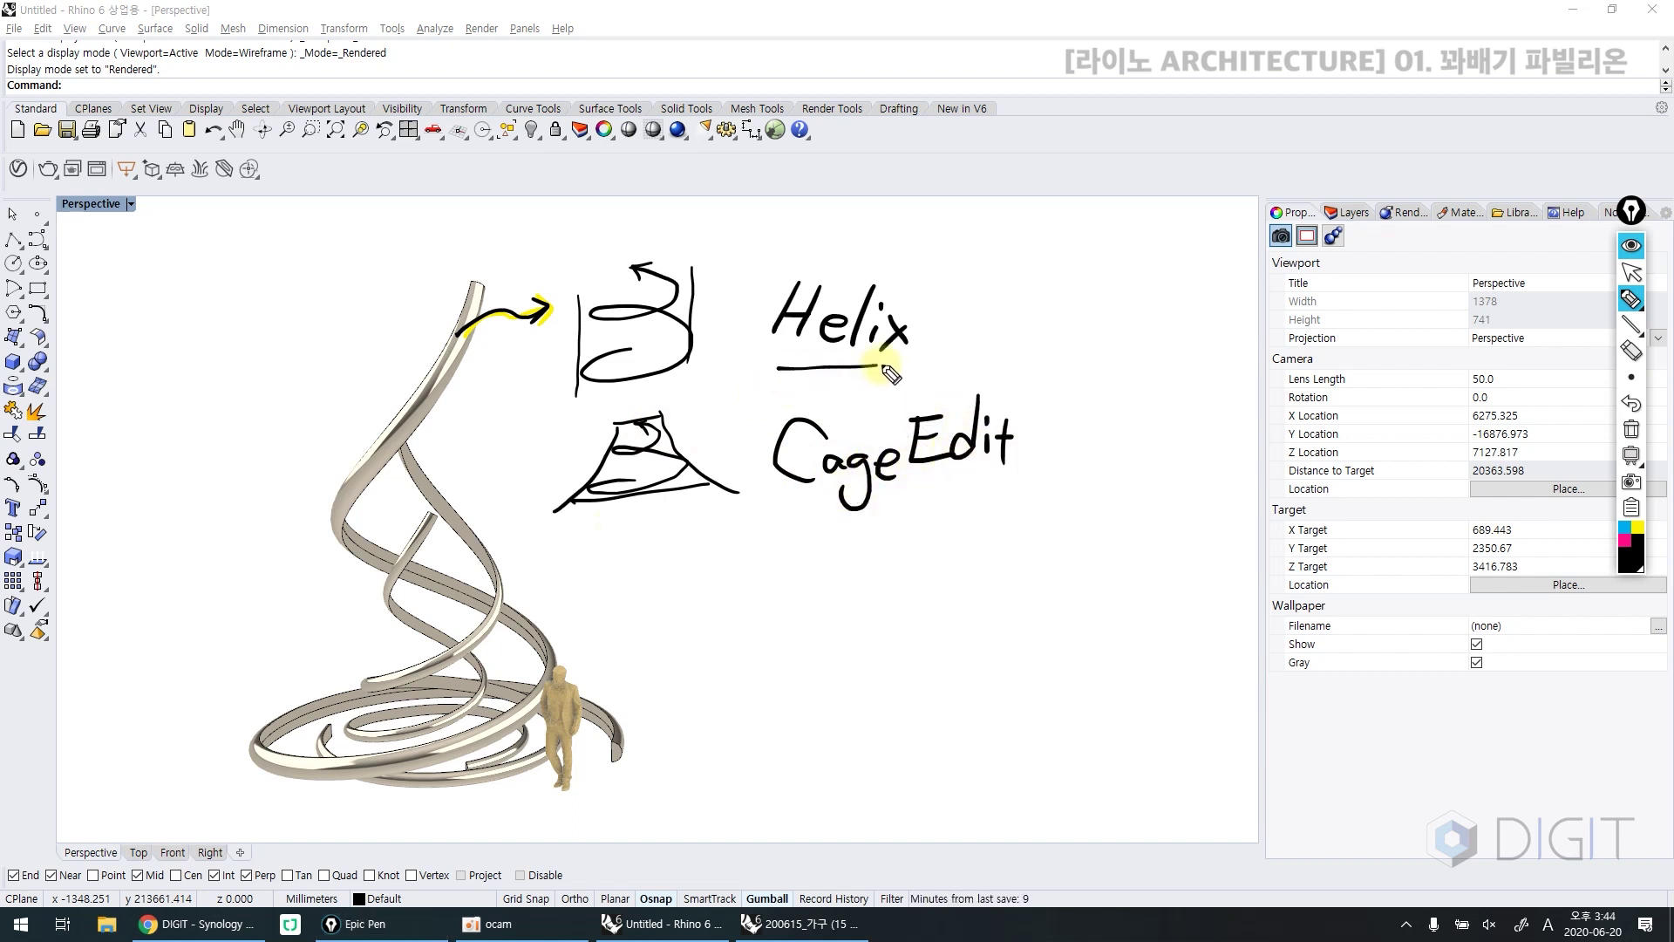
pyautogui.moveTo(783, 494); pyautogui.dragTo(1001, 475)
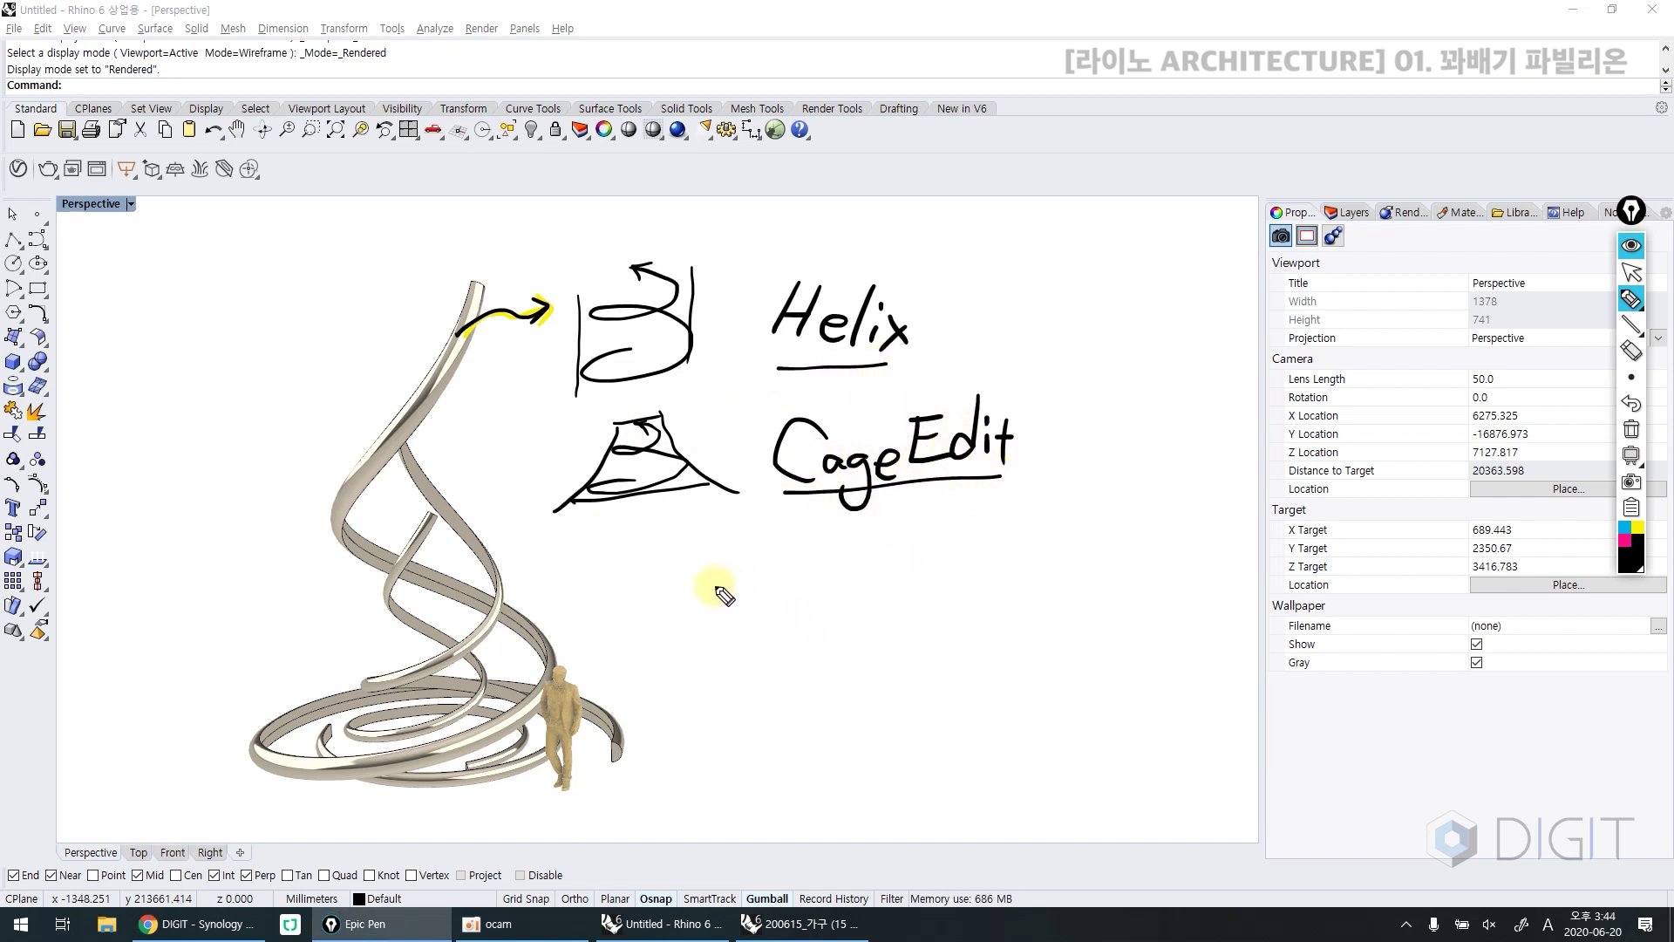
# Handwrite and underline "Sweep1", and mark the half-round profile on the tapered sketch and the pavilion's lower end
pyautogui.moveTo(751, 608); pyautogui.dragTo(695, 670)
pyautogui.moveTo(752, 647)
pyautogui.mouseDown()
pyautogui.moveTo(771, 667)
pyautogui.moveTo(807, 641)
pyautogui.moveTo(859, 670)
pyautogui.mouseUp()
pyautogui.moveTo(863, 645); pyautogui.dragTo(864, 695)
pyautogui.moveTo(863, 641); pyautogui.dragTo(889, 665)
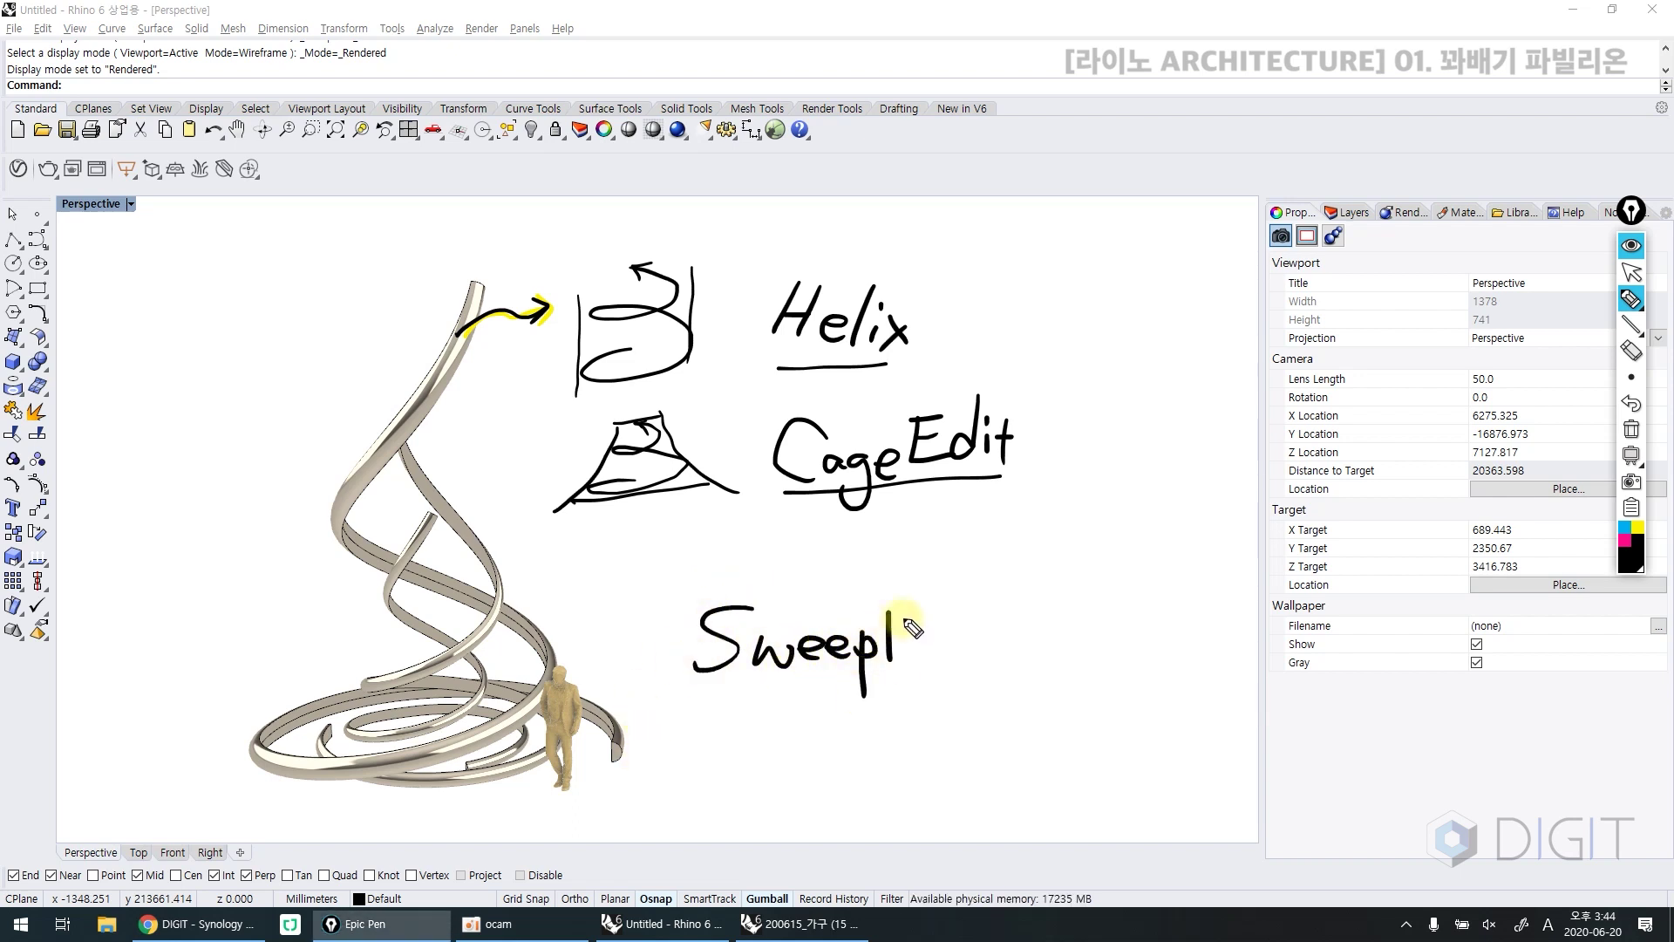
pyautogui.moveTo(632, 471); pyautogui.dragTo(631, 486)
pyautogui.moveTo(608, 739)
pyautogui.mouseDown()
pyautogui.moveTo(615, 767)
pyautogui.moveTo(589, 699)
pyautogui.moveTo(872, 688)
pyautogui.mouseUp()
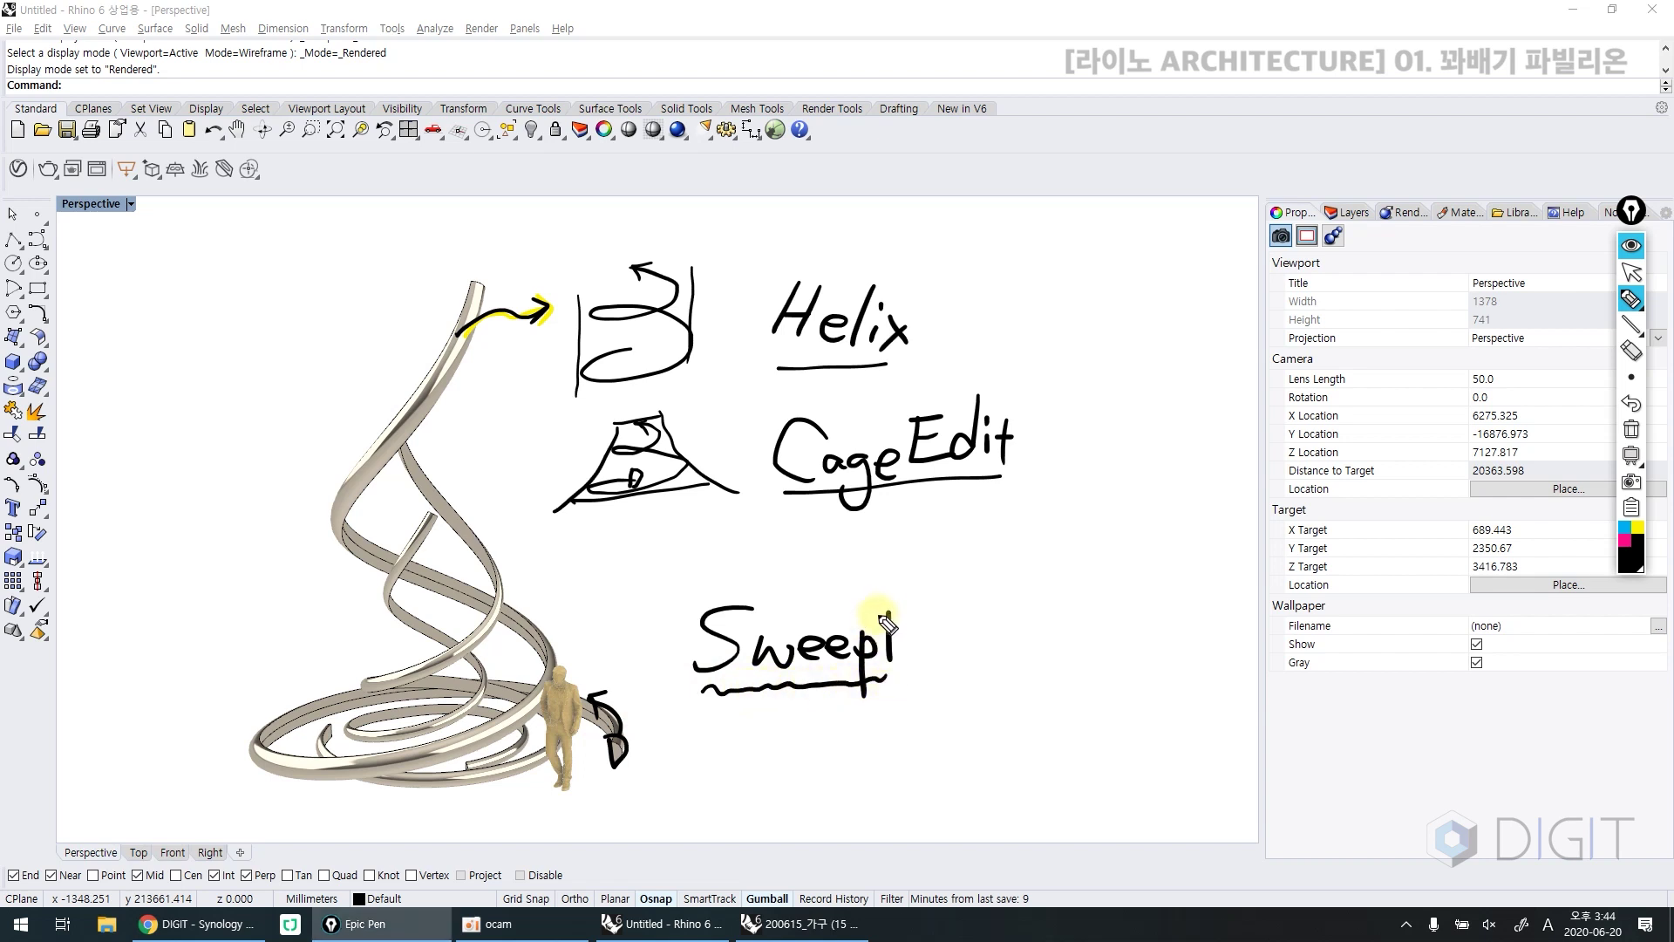
# Add a bracketed "Cplane" note beside Sweep1, clear all screen annotations and return to the normal cursor
pyautogui.moveTo(951, 611)
pyautogui.mouseDown()
pyautogui.moveTo(984, 526)
pyautogui.moveTo(1010, 553)
pyautogui.mouseUp()
pyautogui.moveTo(1014, 537); pyautogui.dragTo(1066, 595)
pyautogui.moveTo(1101, 538)
pyautogui.mouseDown()
pyautogui.moveTo(1123, 582)
pyautogui.moveTo(1156, 595)
pyautogui.moveTo(1186, 558)
pyautogui.mouseUp()
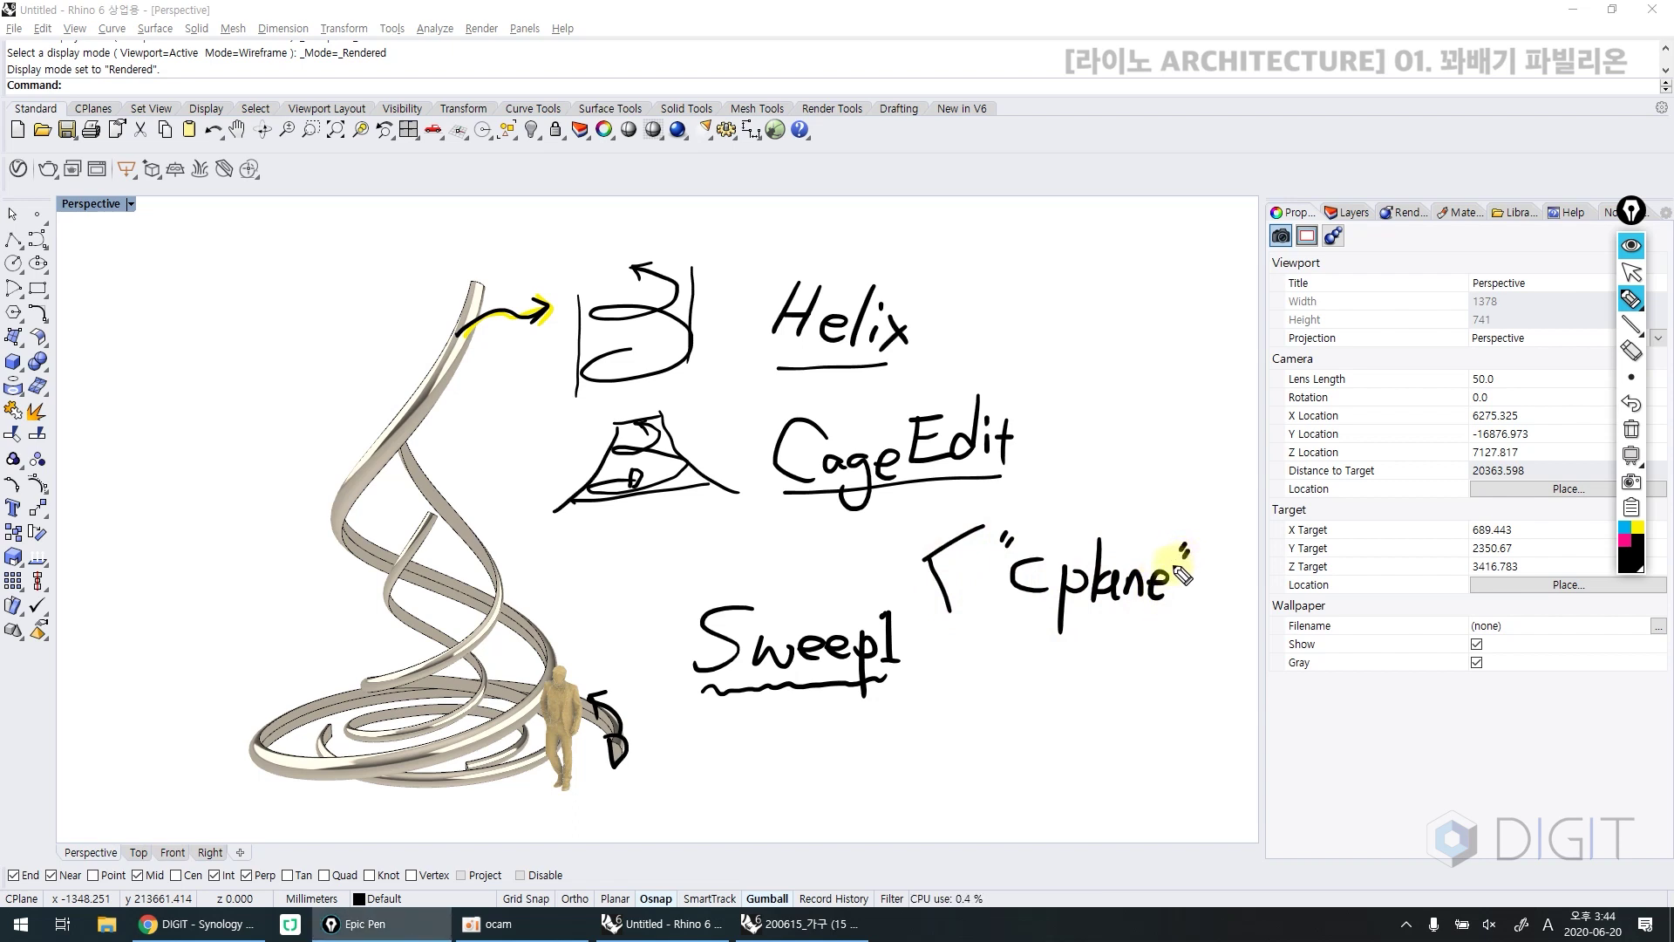
pyautogui.hotkey('ctrl', 'shift', '7')
pyautogui.hotkey('ctrl', 'shift', '2')
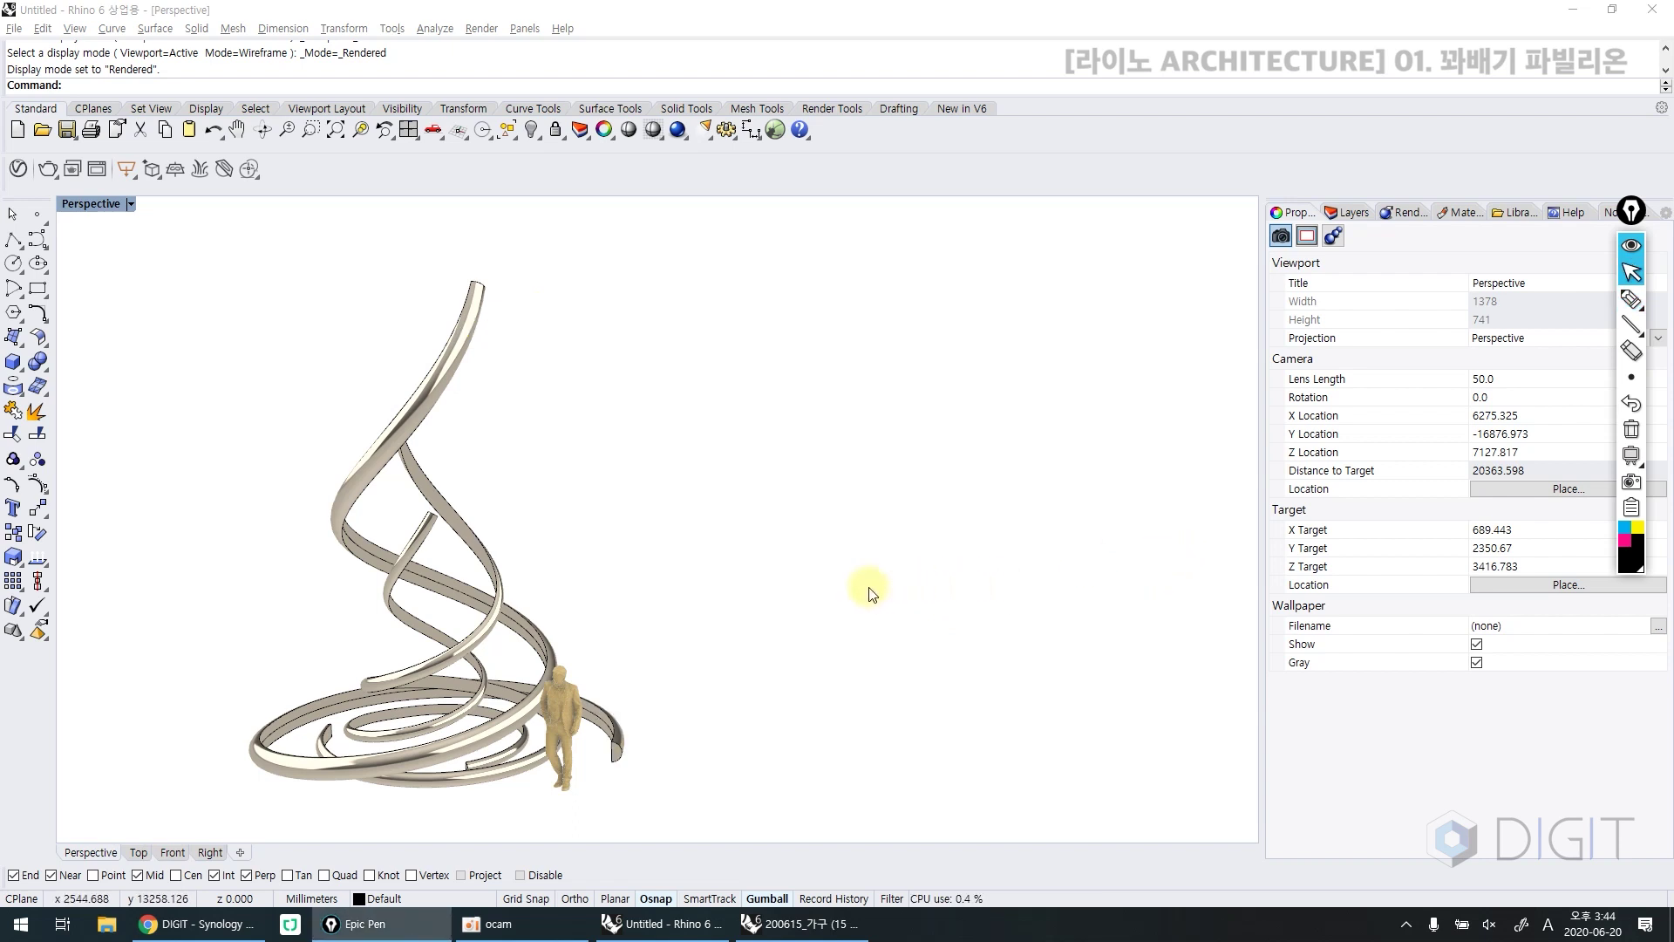
# Switch the perspective view to wireframe display with free space beside the pavilion
pyautogui.scroll(-3, 869, 593)
pyautogui.hotkey('ctrl', 'alt', 'w')
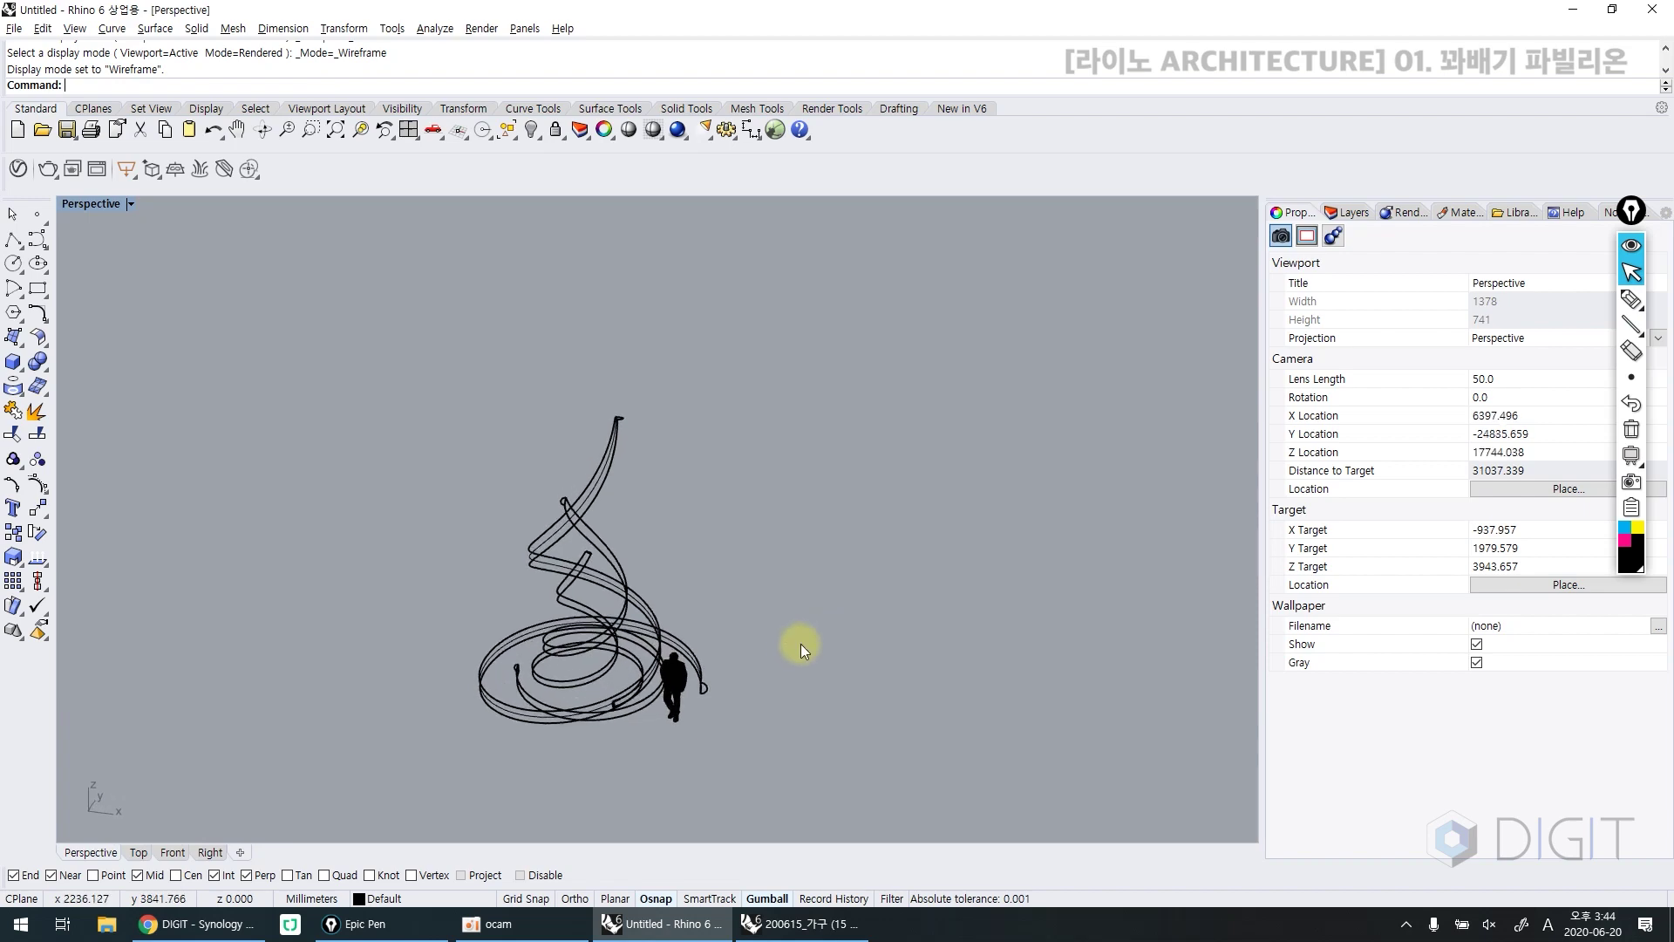
pyautogui.keyDown('shift'); pyautogui.moveTo(771, 656); pyautogui.dragTo(708, 638, button='right'); pyautogui.keyUp('shift')
pyautogui.write('helix')
pyautogui.press('Return')
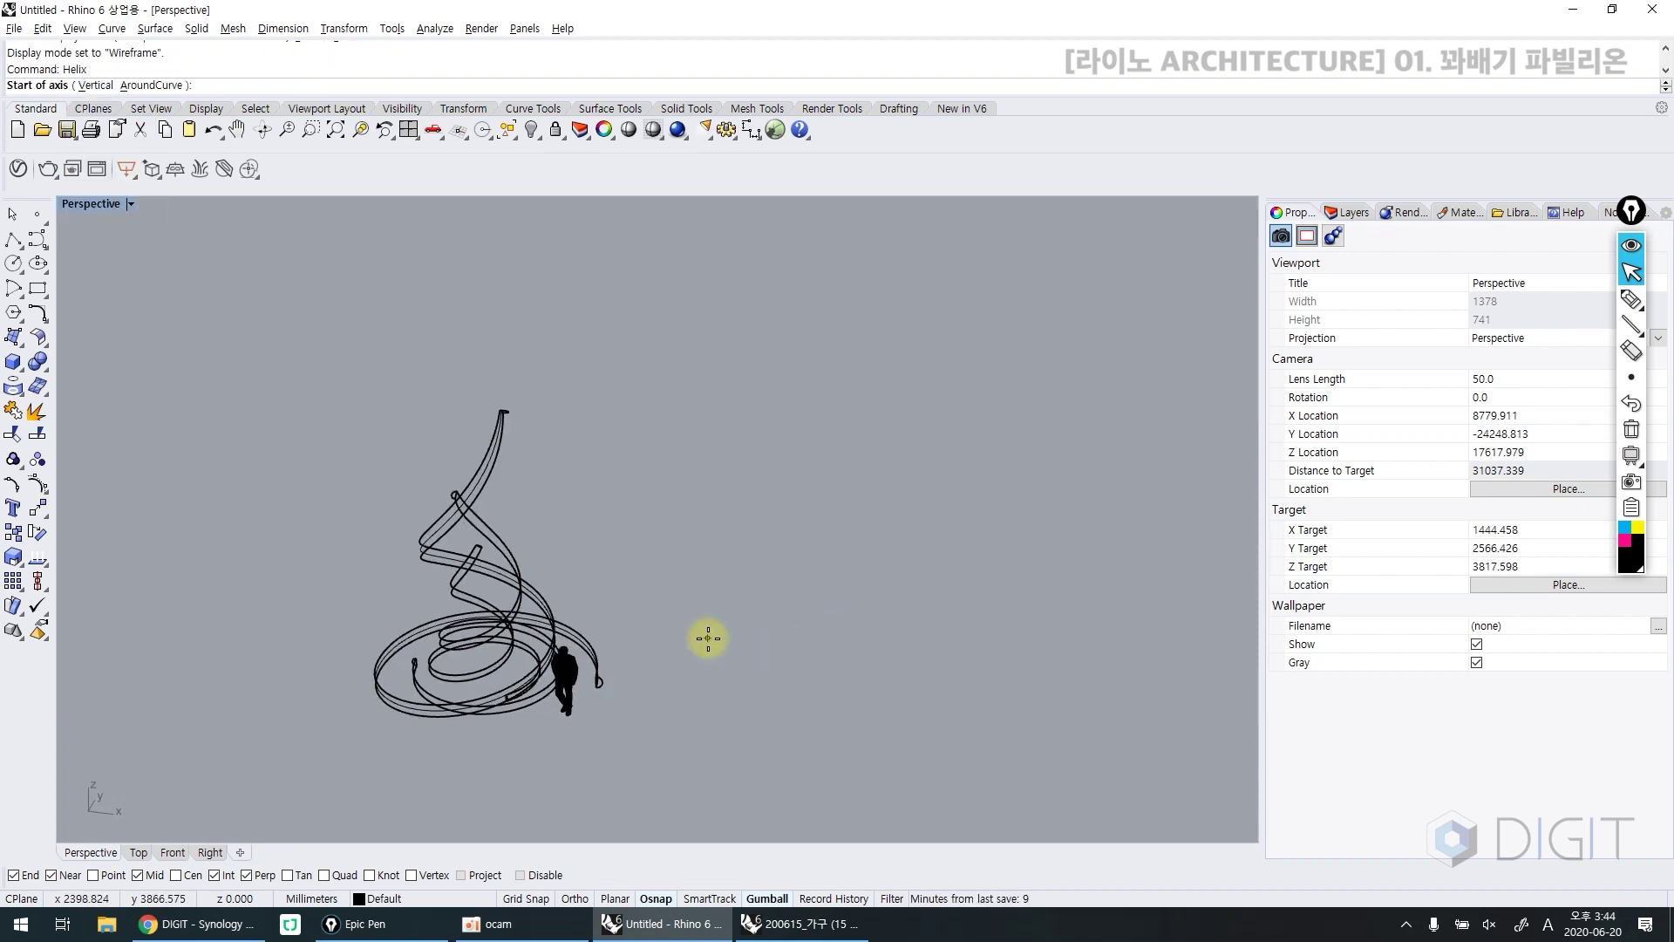
pyautogui.click(702, 665)
pyautogui.click(899, 563)
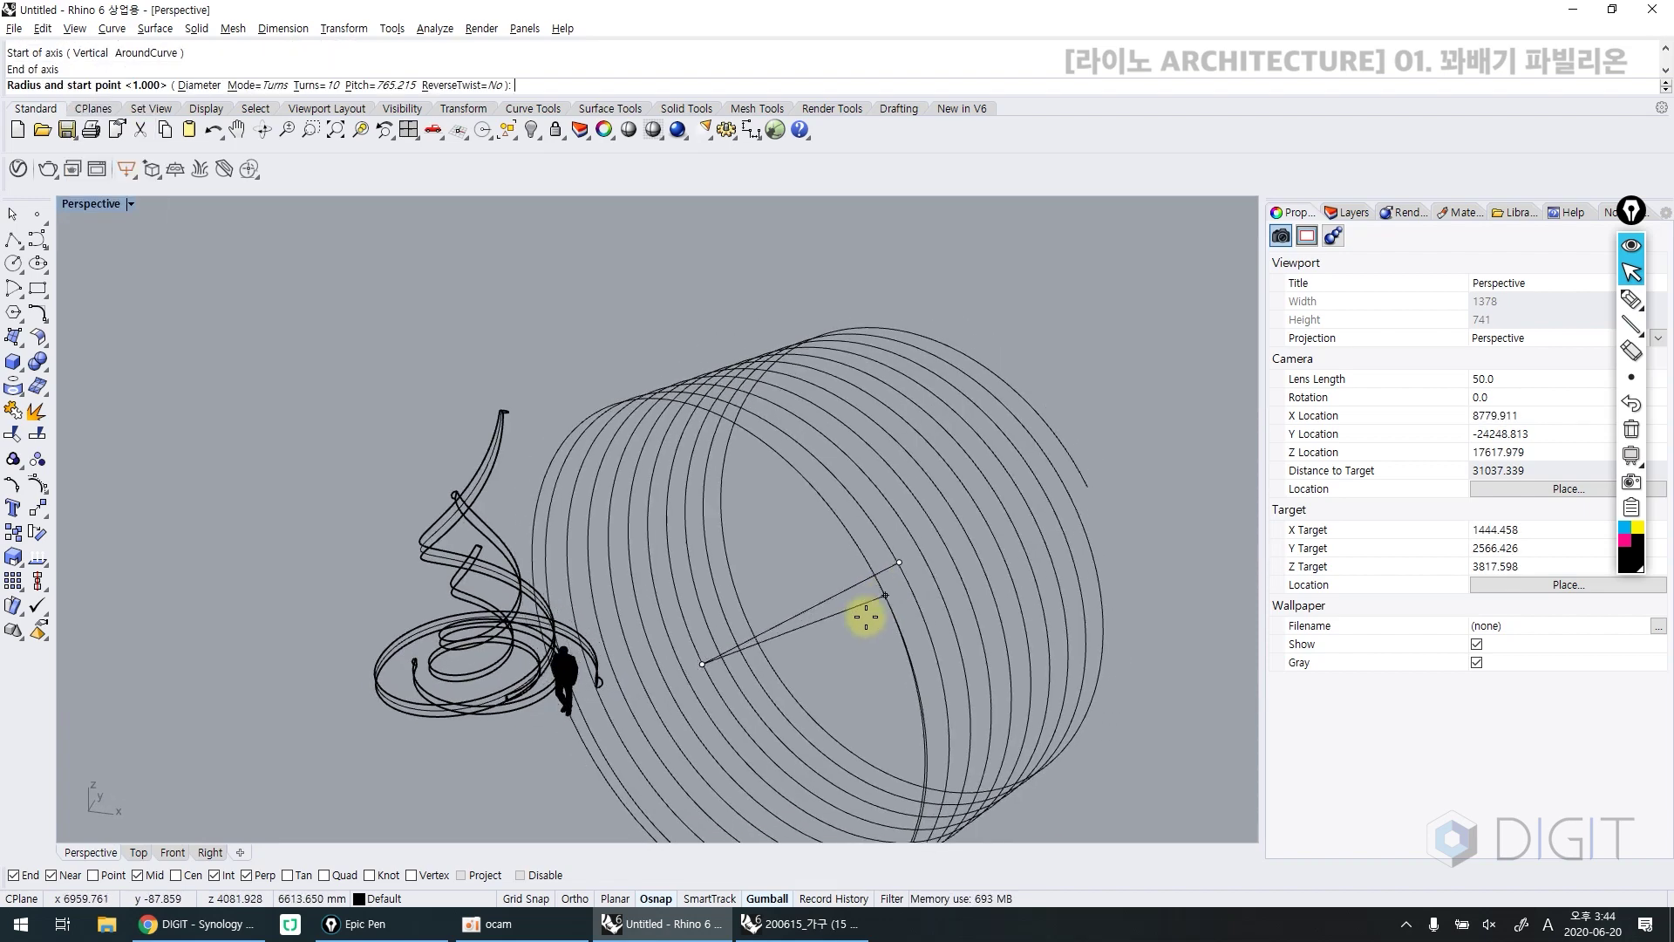
pyautogui.moveTo(790, 680); pyautogui.dragTo(740, 666, button='right')
pyautogui.press('Escape')
pyautogui.write('He')
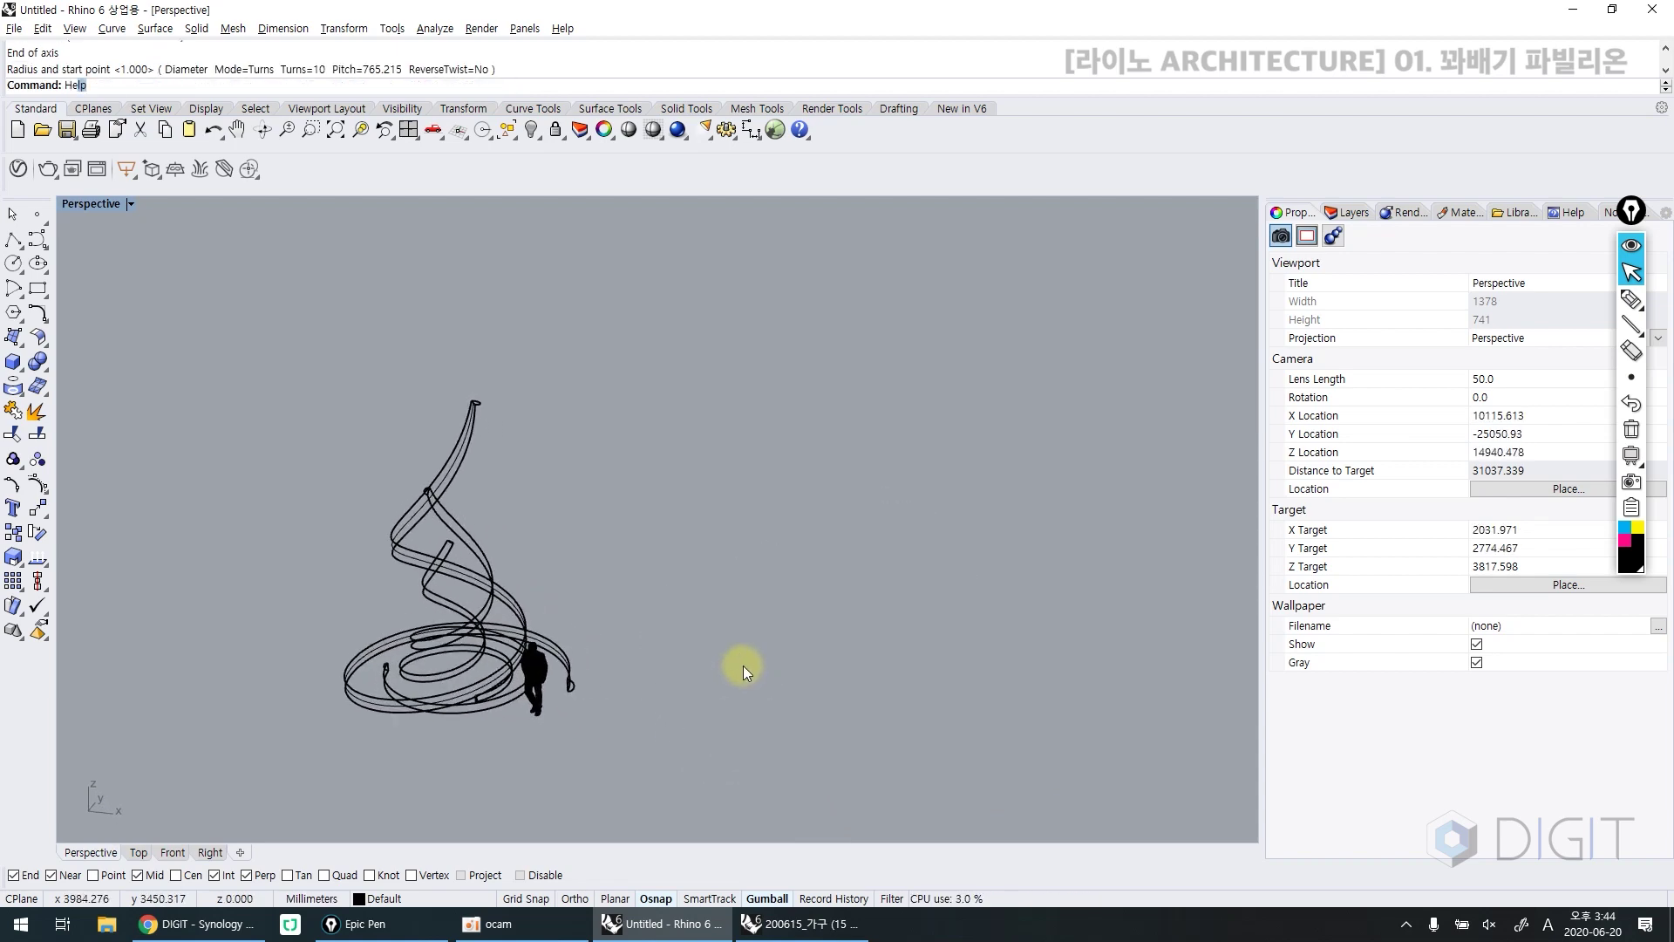
pyautogui.write('lix')
pyautogui.press('Return')
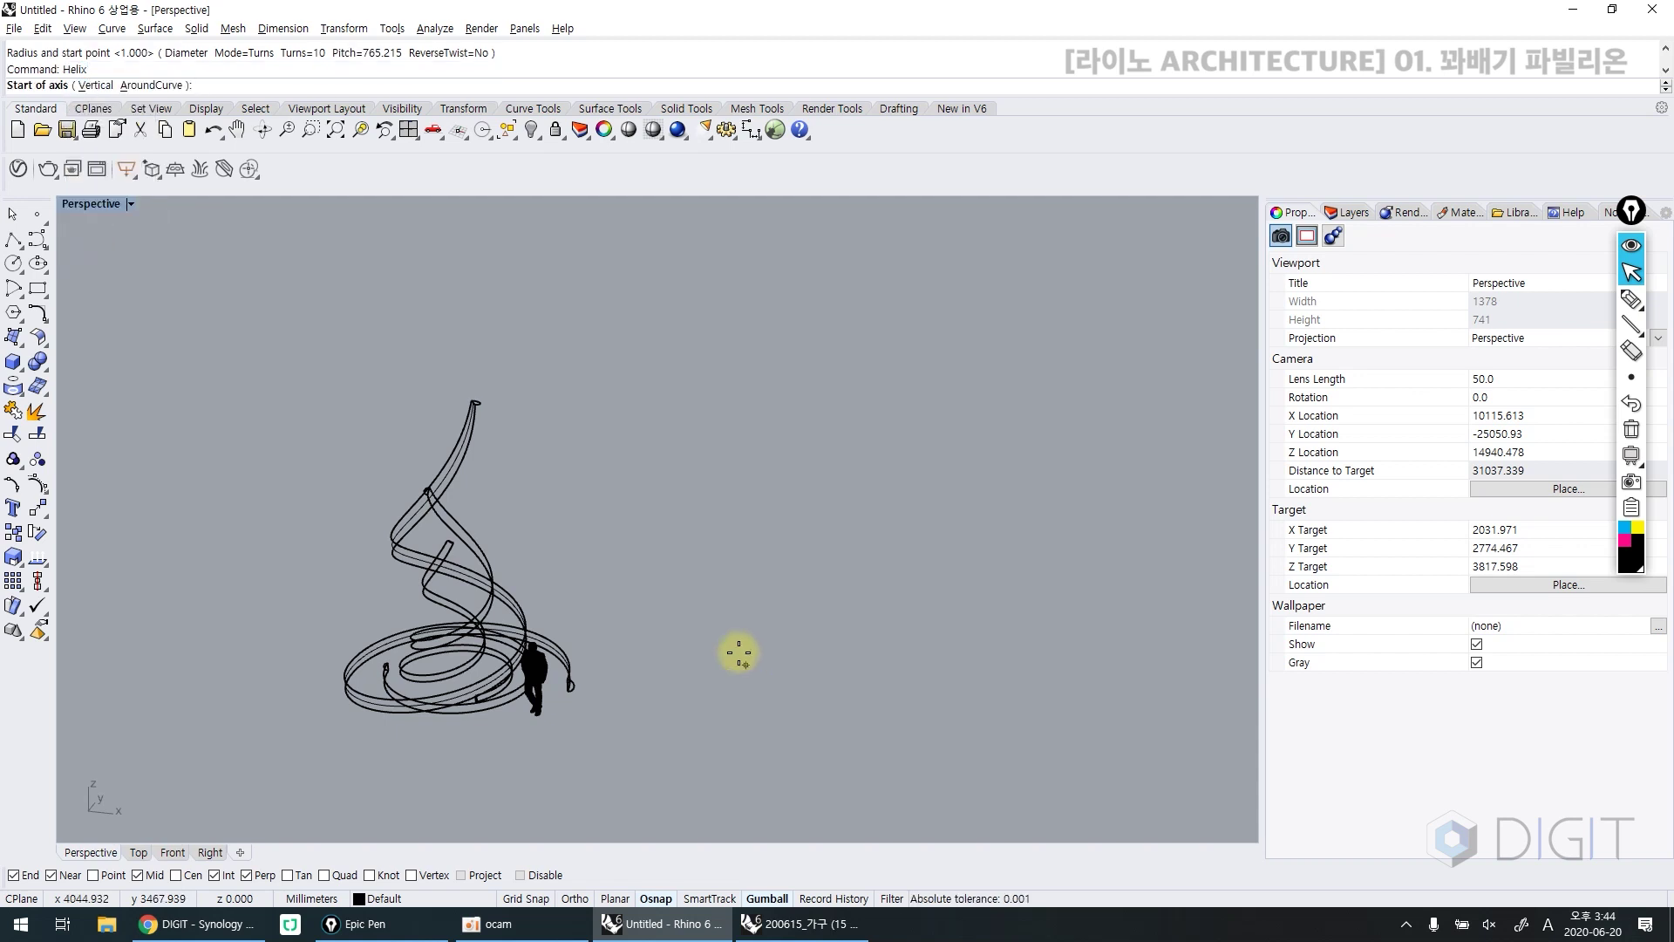
pyautogui.scroll(-10, 726, 655)
pyautogui.press('Escape')
# Move all the existing objects away from the world origin and switch to shaded display
pyautogui.moveTo(713, 658); pyautogui.dragTo(696, 691, button='right')
pyautogui.scroll(14, 638, 675)
pyautogui.hotkey('ctrl', 'a')
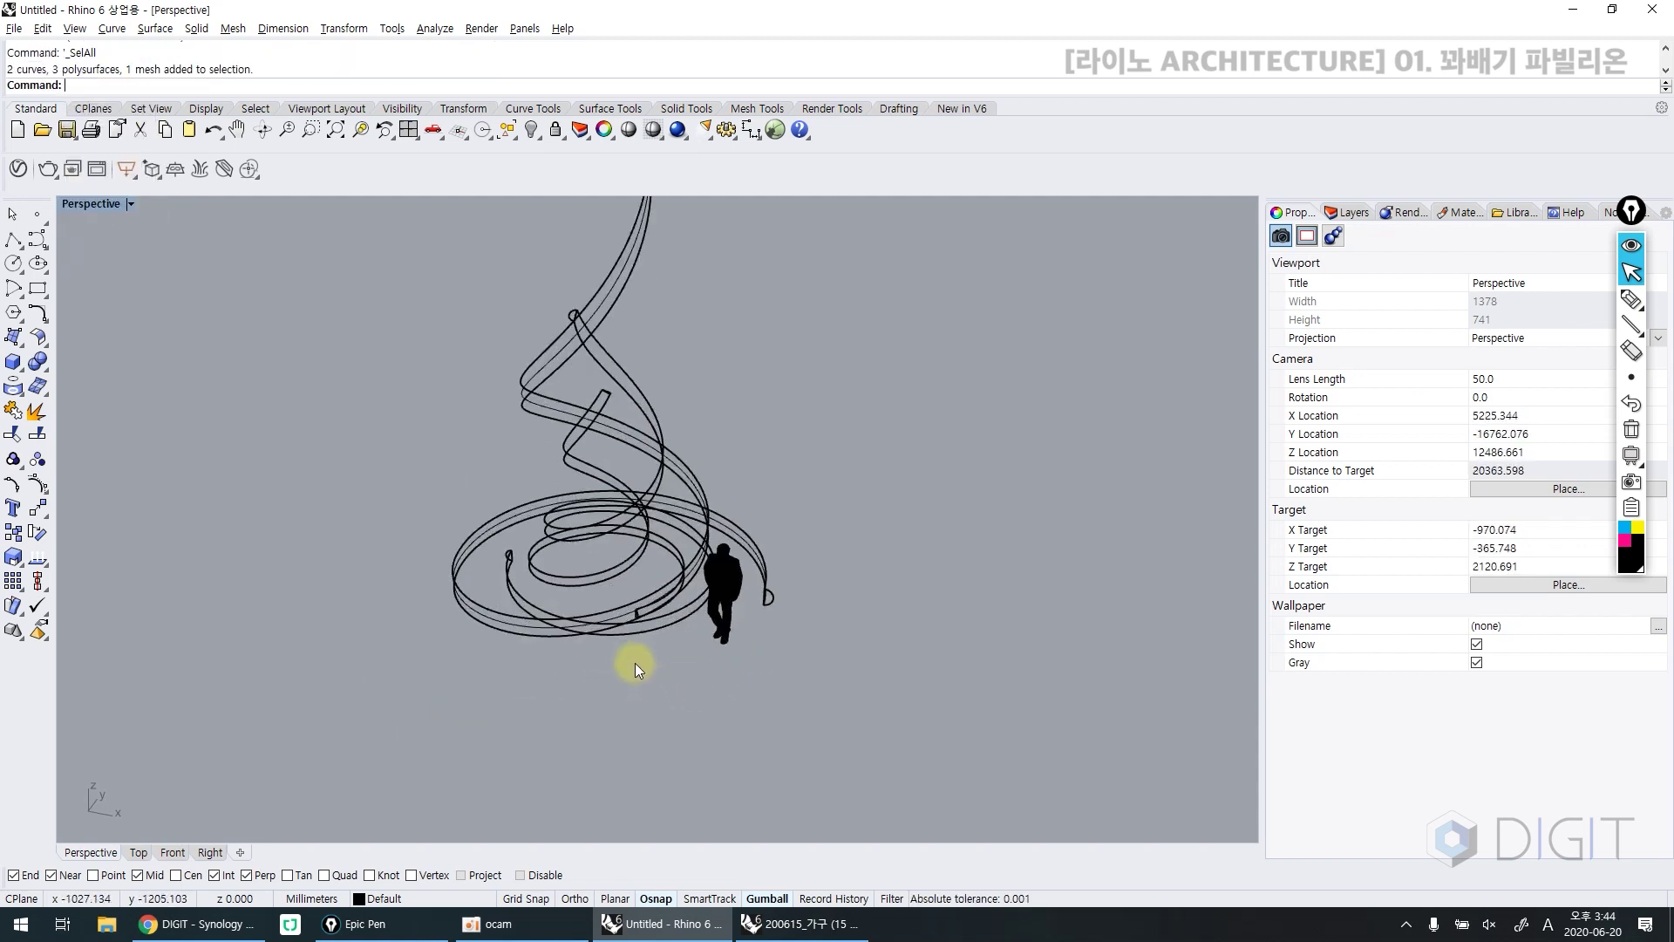
pyautogui.write('M')
pyautogui.press('Return')
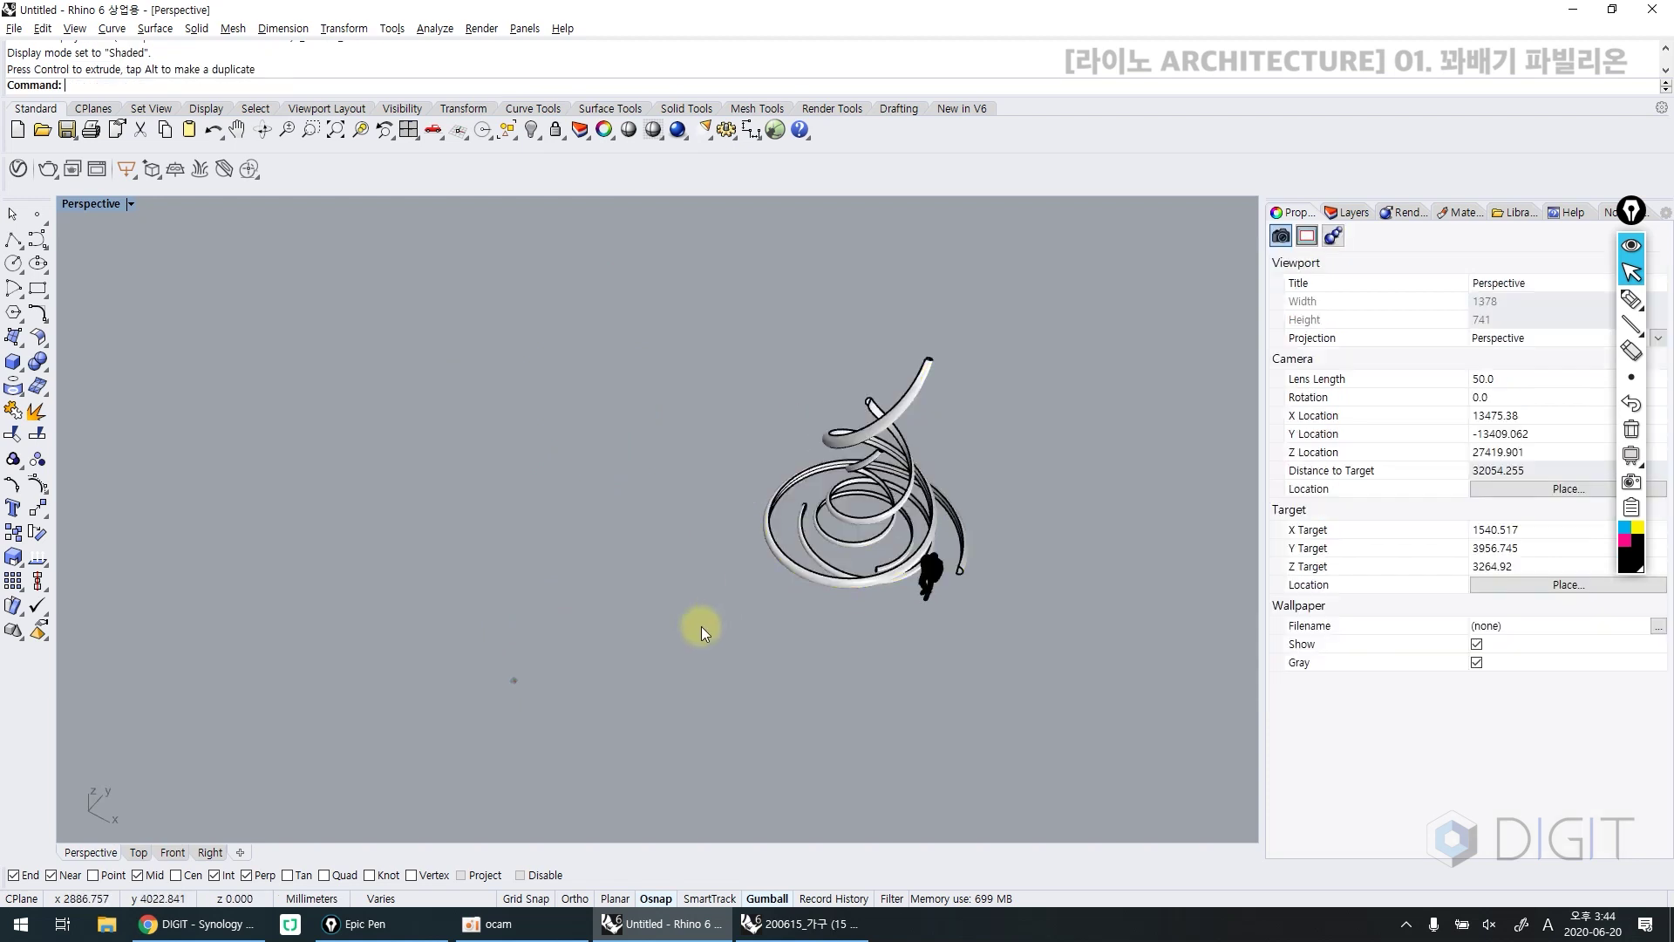
# Start a vertical helix at the world origin with an axis 3000 mm high
pyautogui.scroll(6, 541, 631)
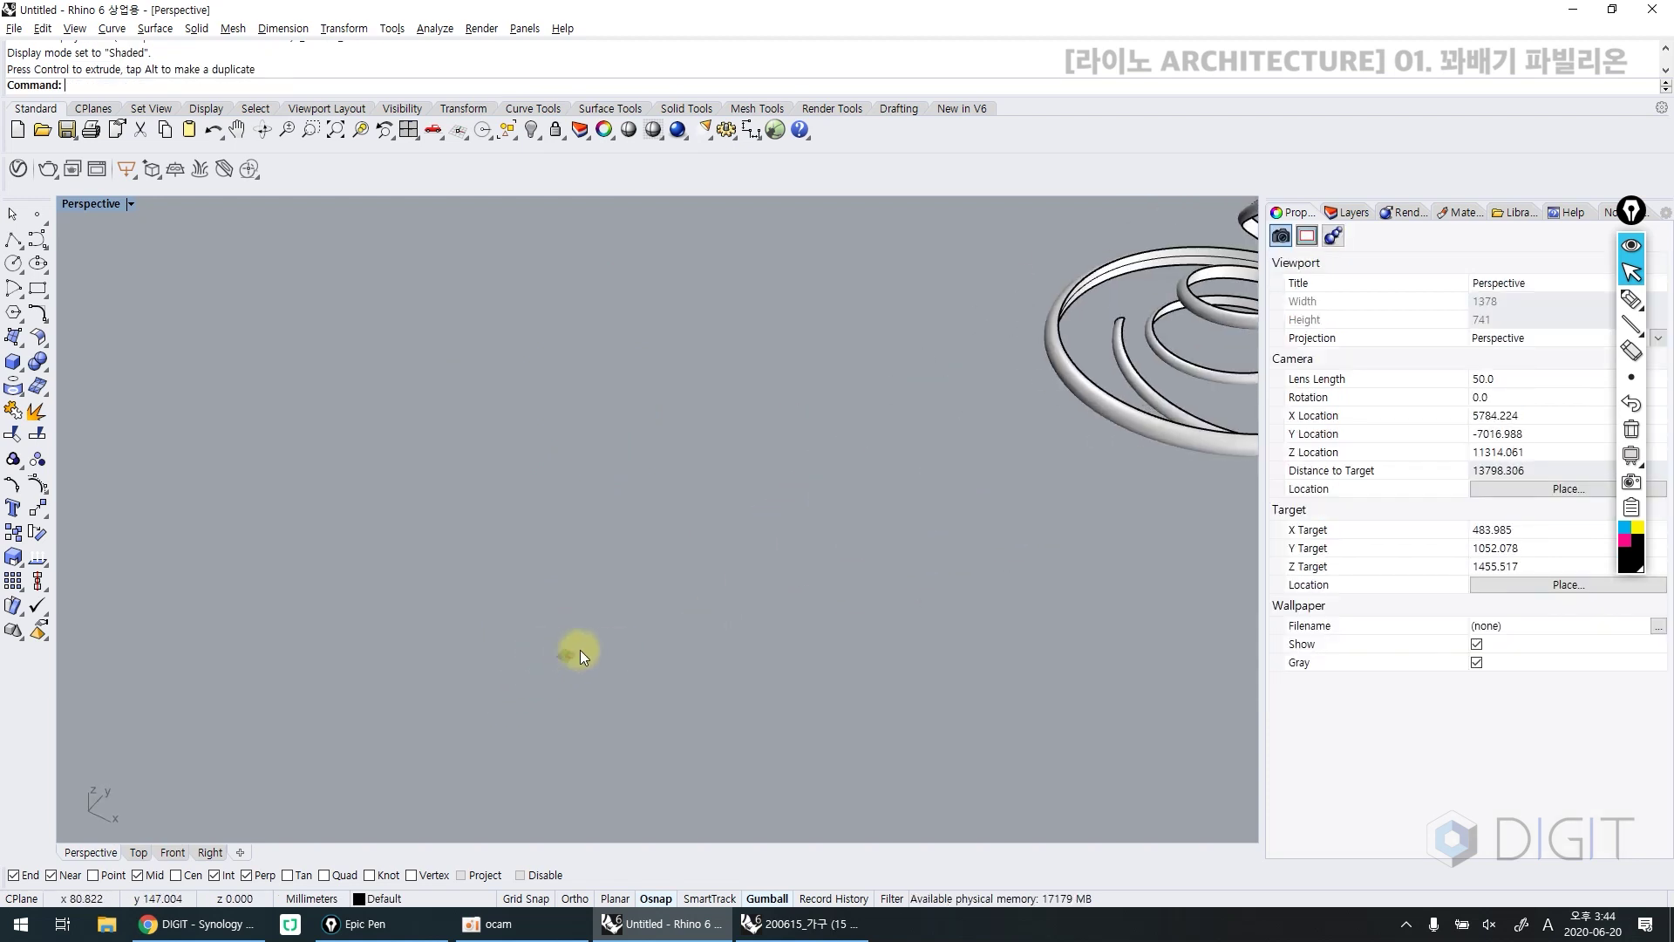
pyautogui.press('Return')
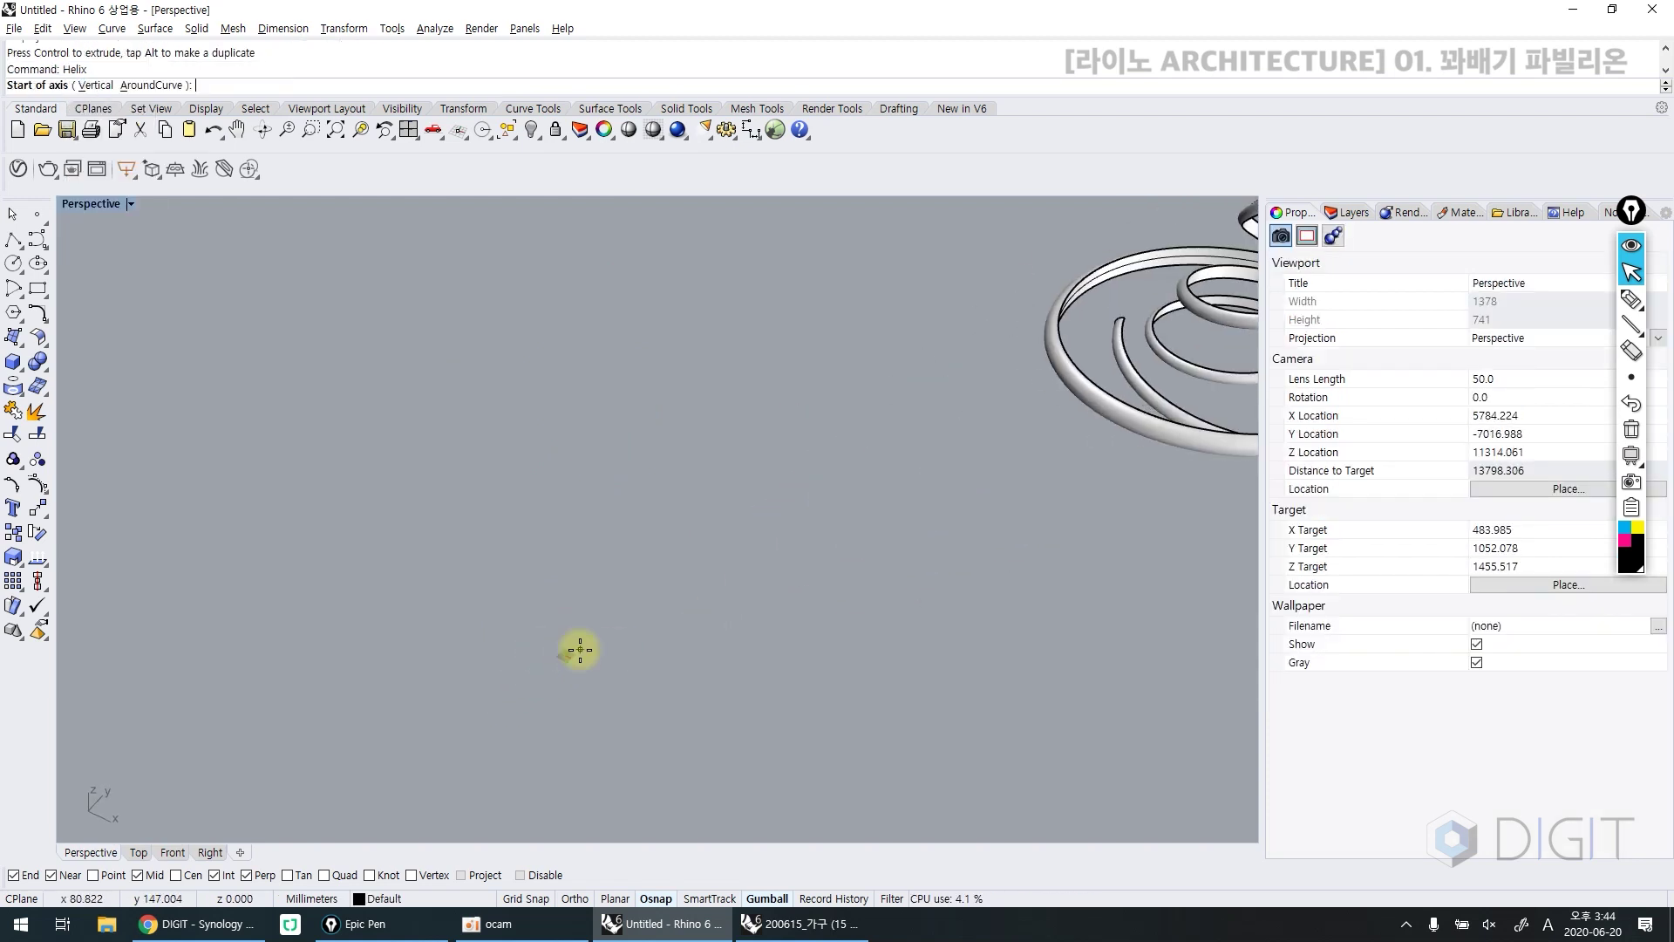
pyautogui.click(107, 87)
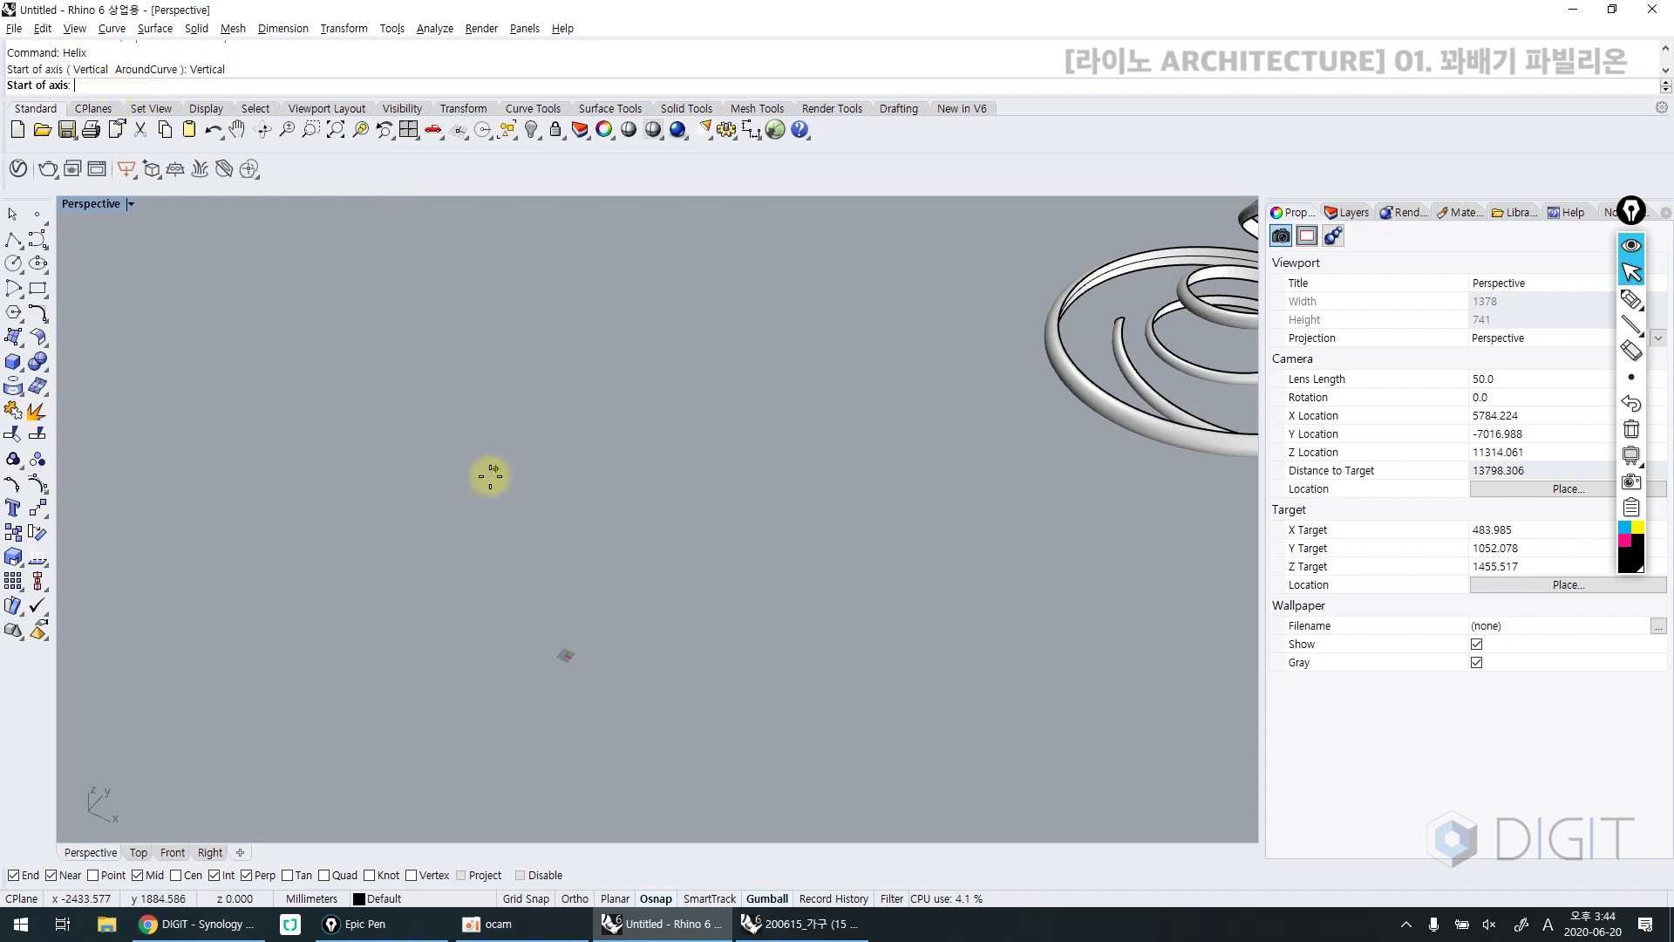
pyautogui.moveTo(535, 593); pyautogui.dragTo(537, 621, button='right')
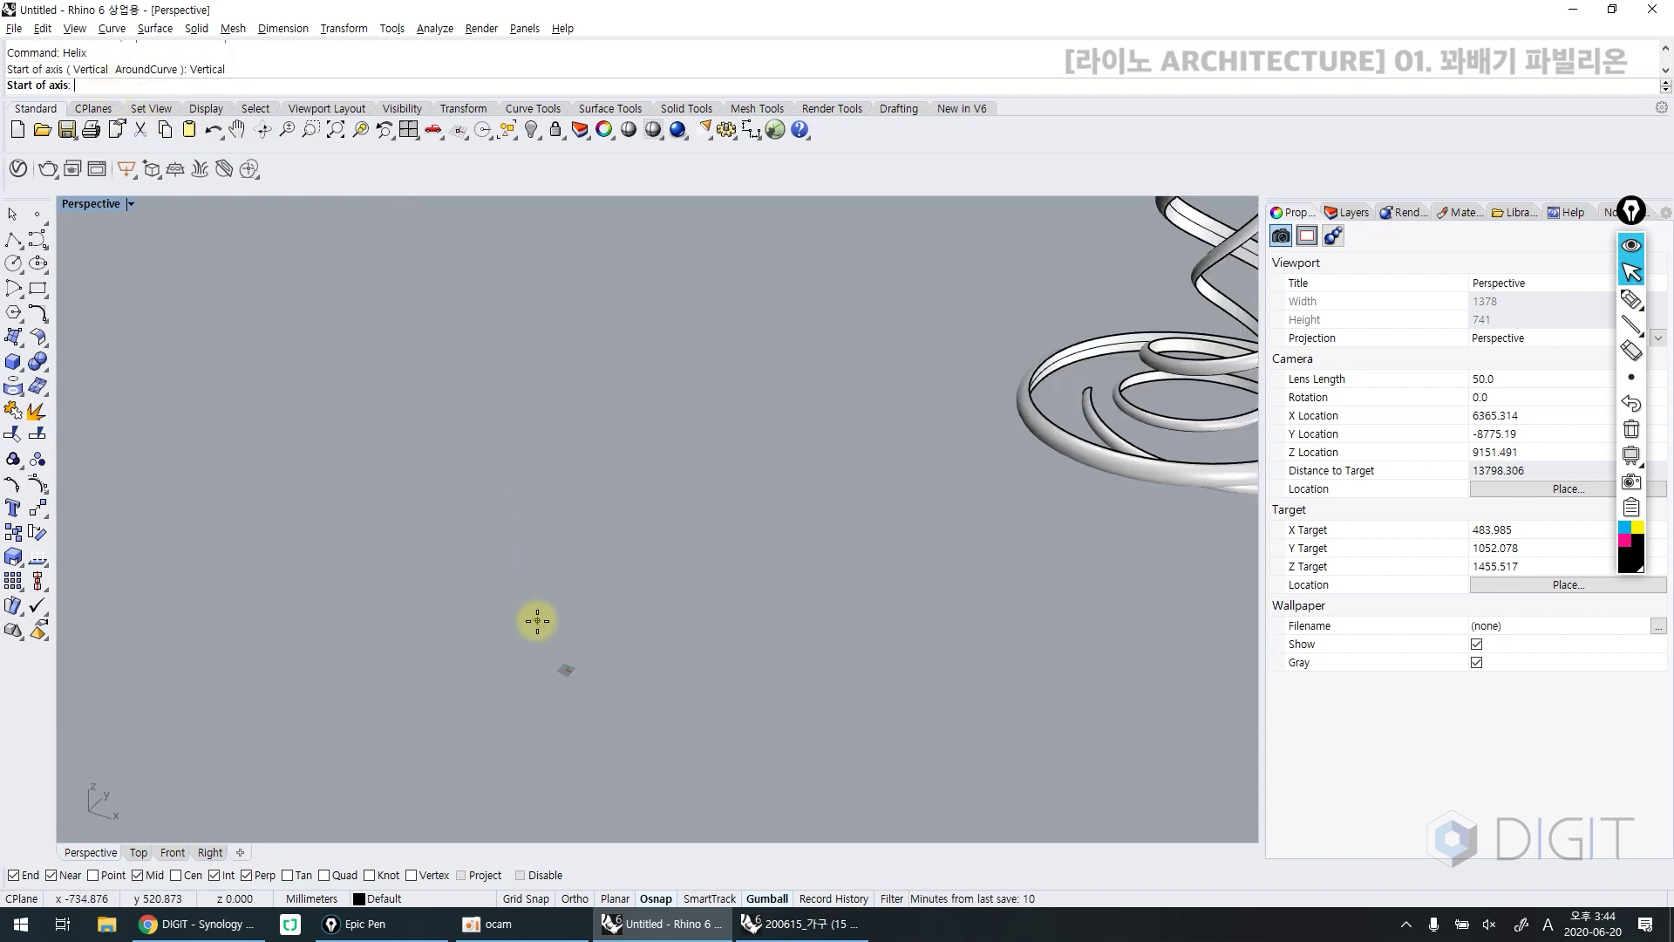
pyautogui.write('0')
pyautogui.press('Return')
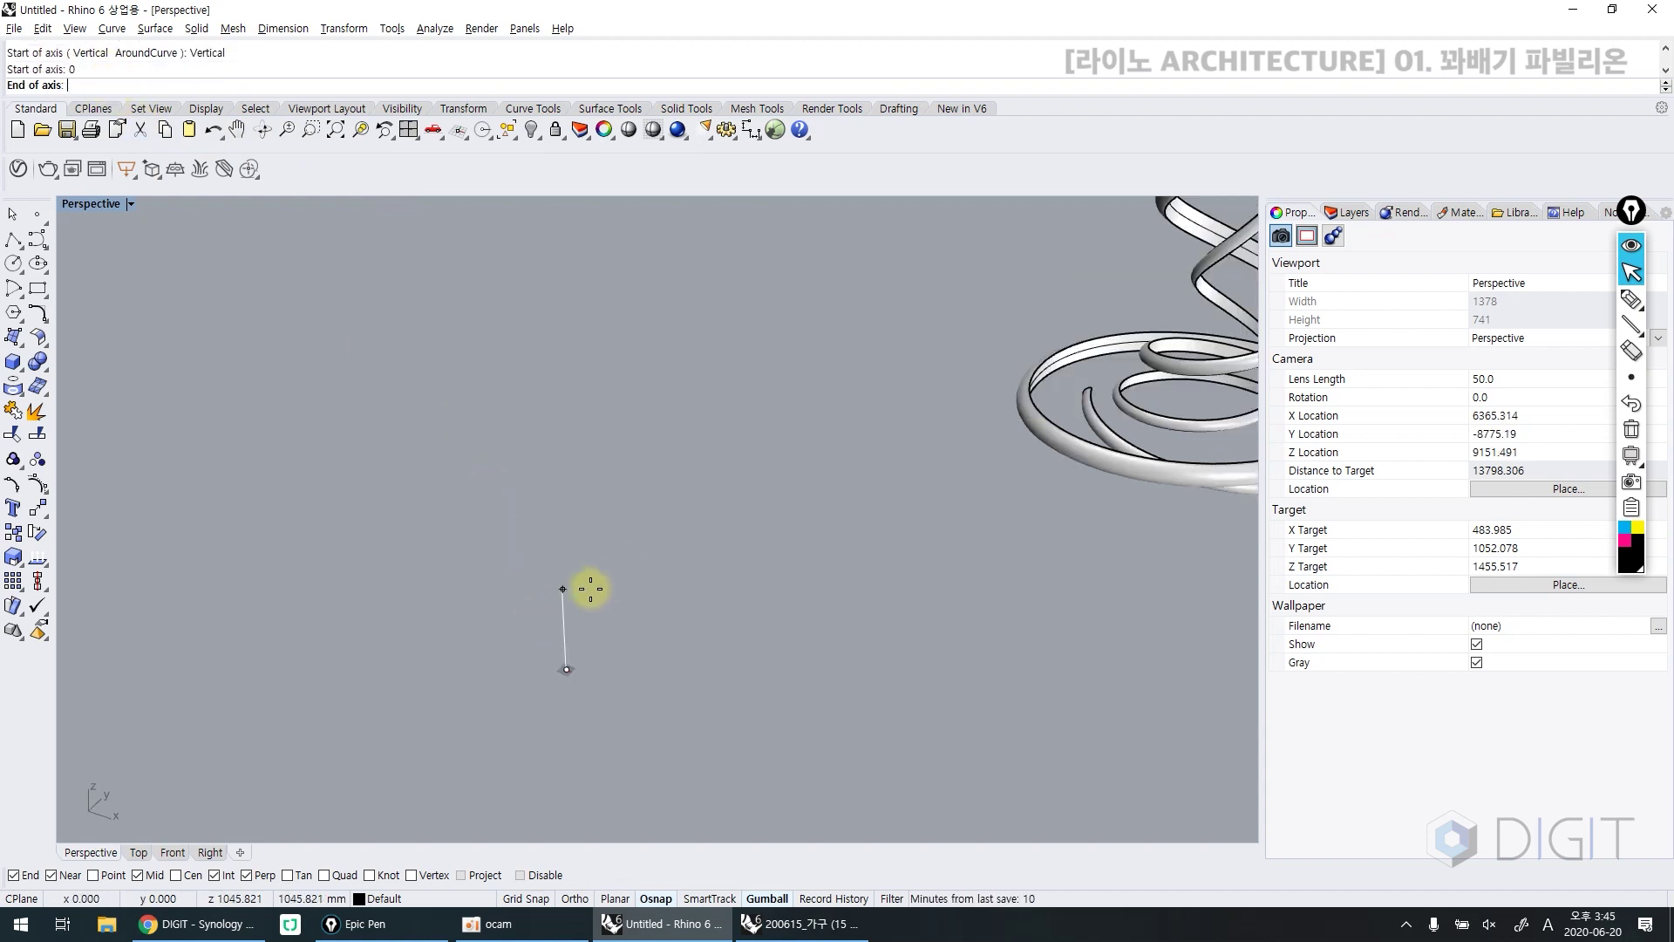
pyautogui.moveTo(591, 588); pyautogui.dragTo(583, 591, button='right')
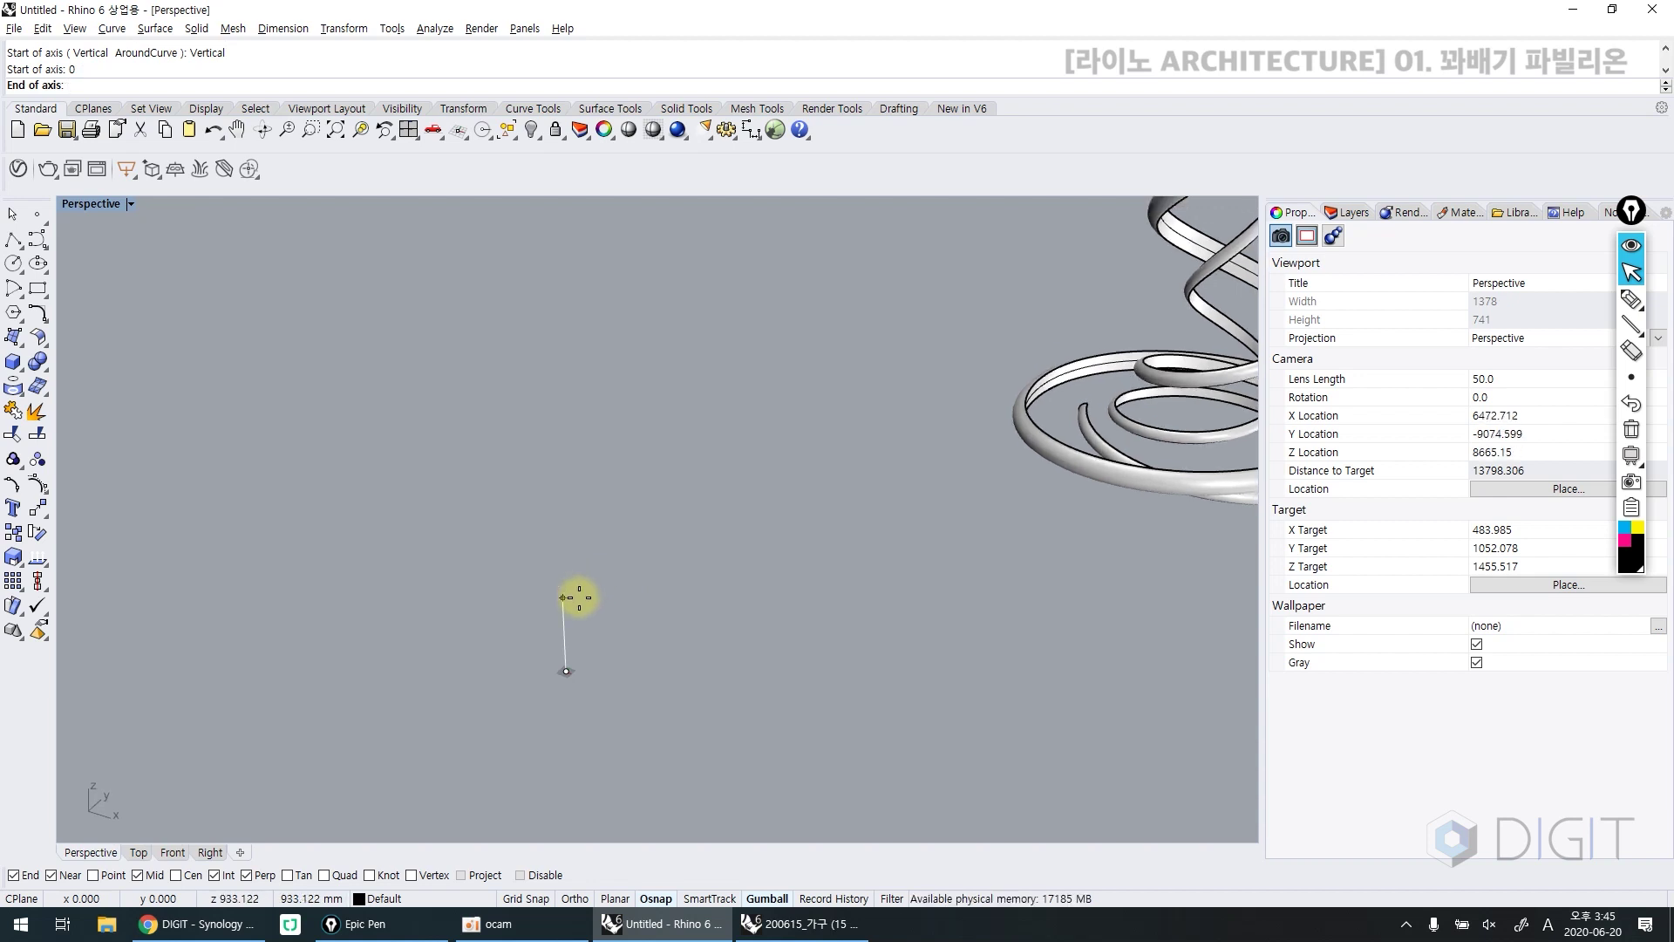
pyautogui.write('3000')
pyautogui.press('Return')
pyautogui.scroll(-4, 579, 594)
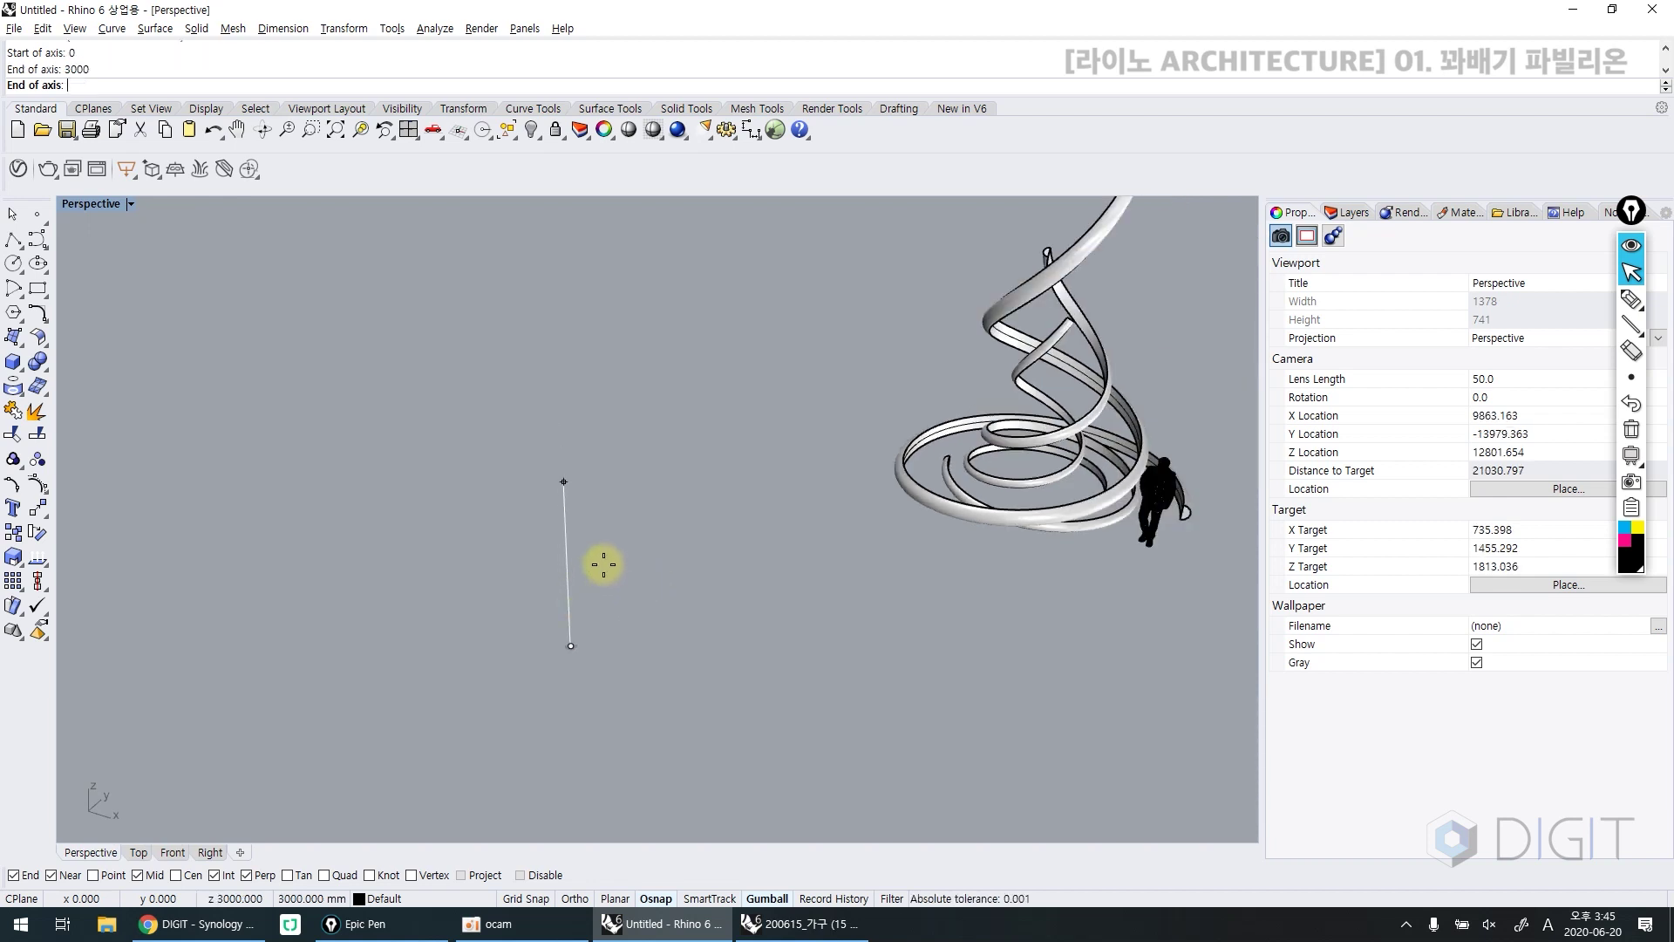
pyautogui.moveTo(602, 565); pyautogui.dragTo(615, 542, button='right')
pyautogui.click(595, 471)
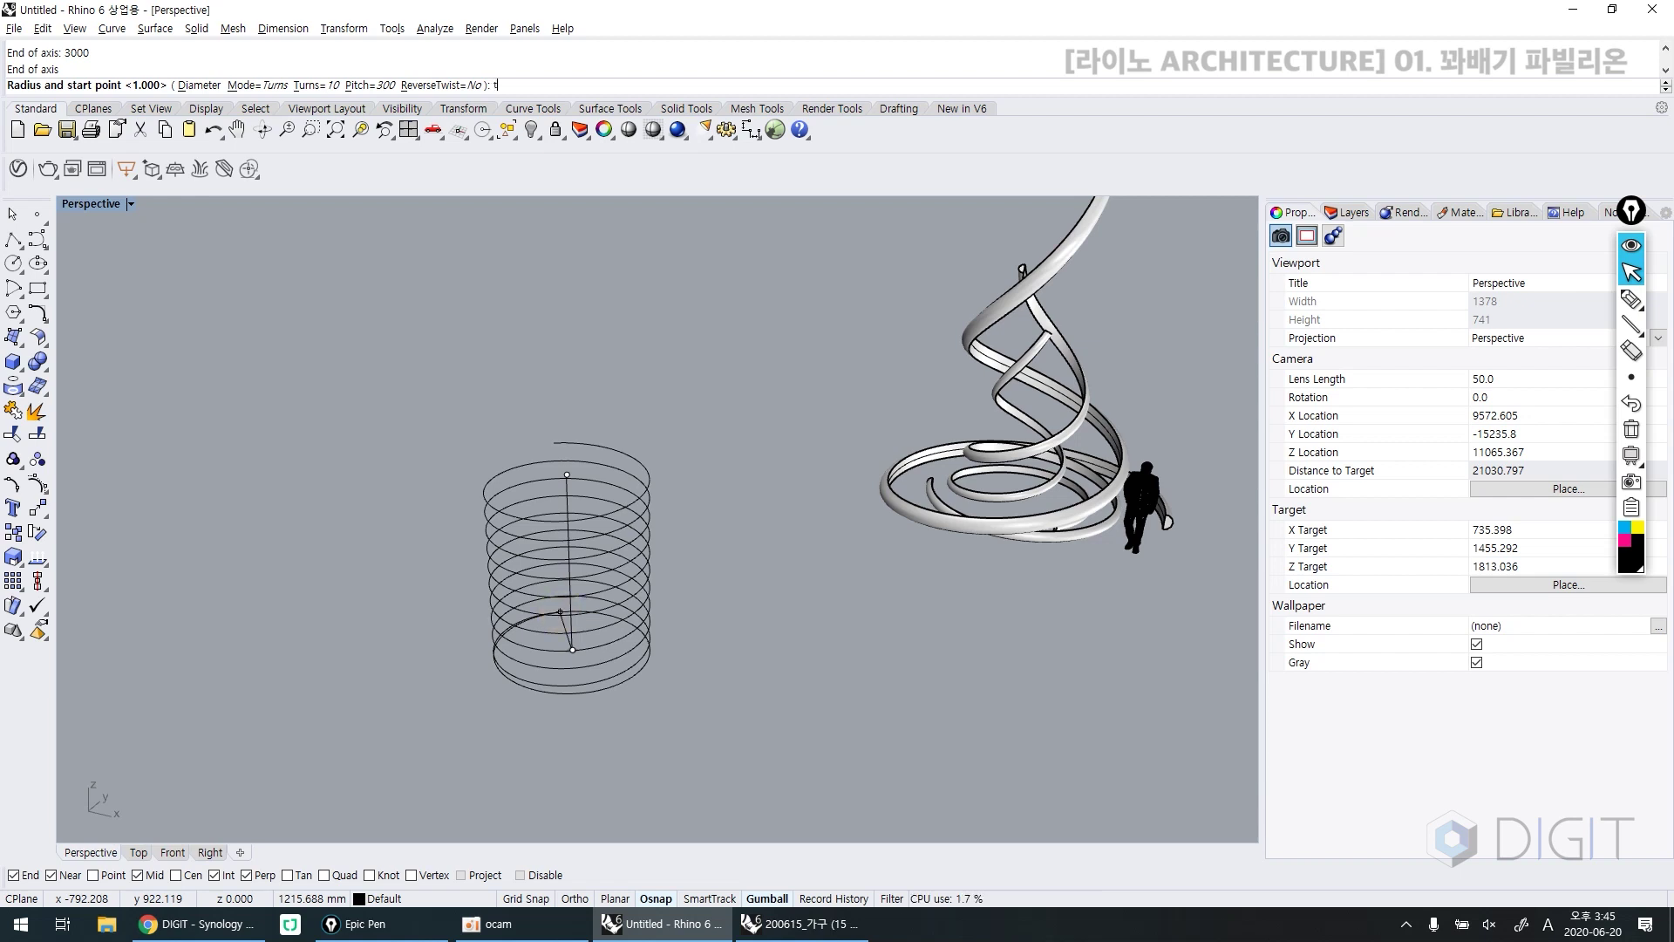
# Set the helix to 2 turns and give it a radius of 1000 mm
pyautogui.write('t')
pyautogui.press('Return')
pyautogui.write('2')
pyautogui.press('Return')
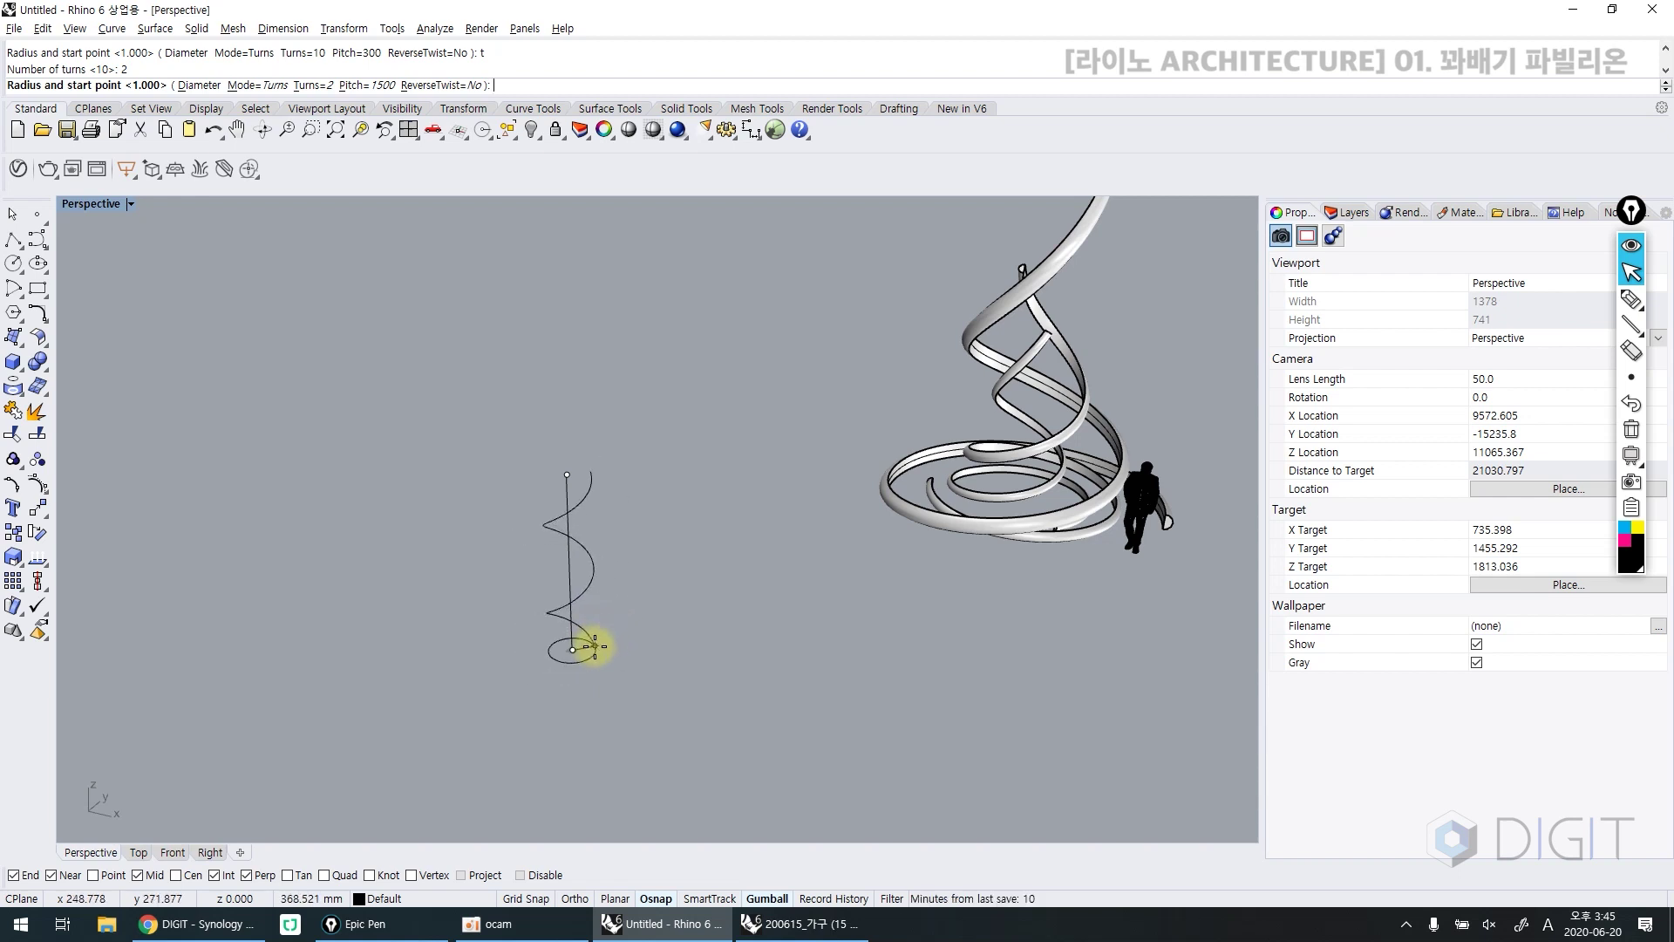
pyautogui.write('1500')
pyautogui.press('BackSpace')
pyautogui.press('BackSpace')
pyautogui.press('BackSpace')
pyautogui.write('000')
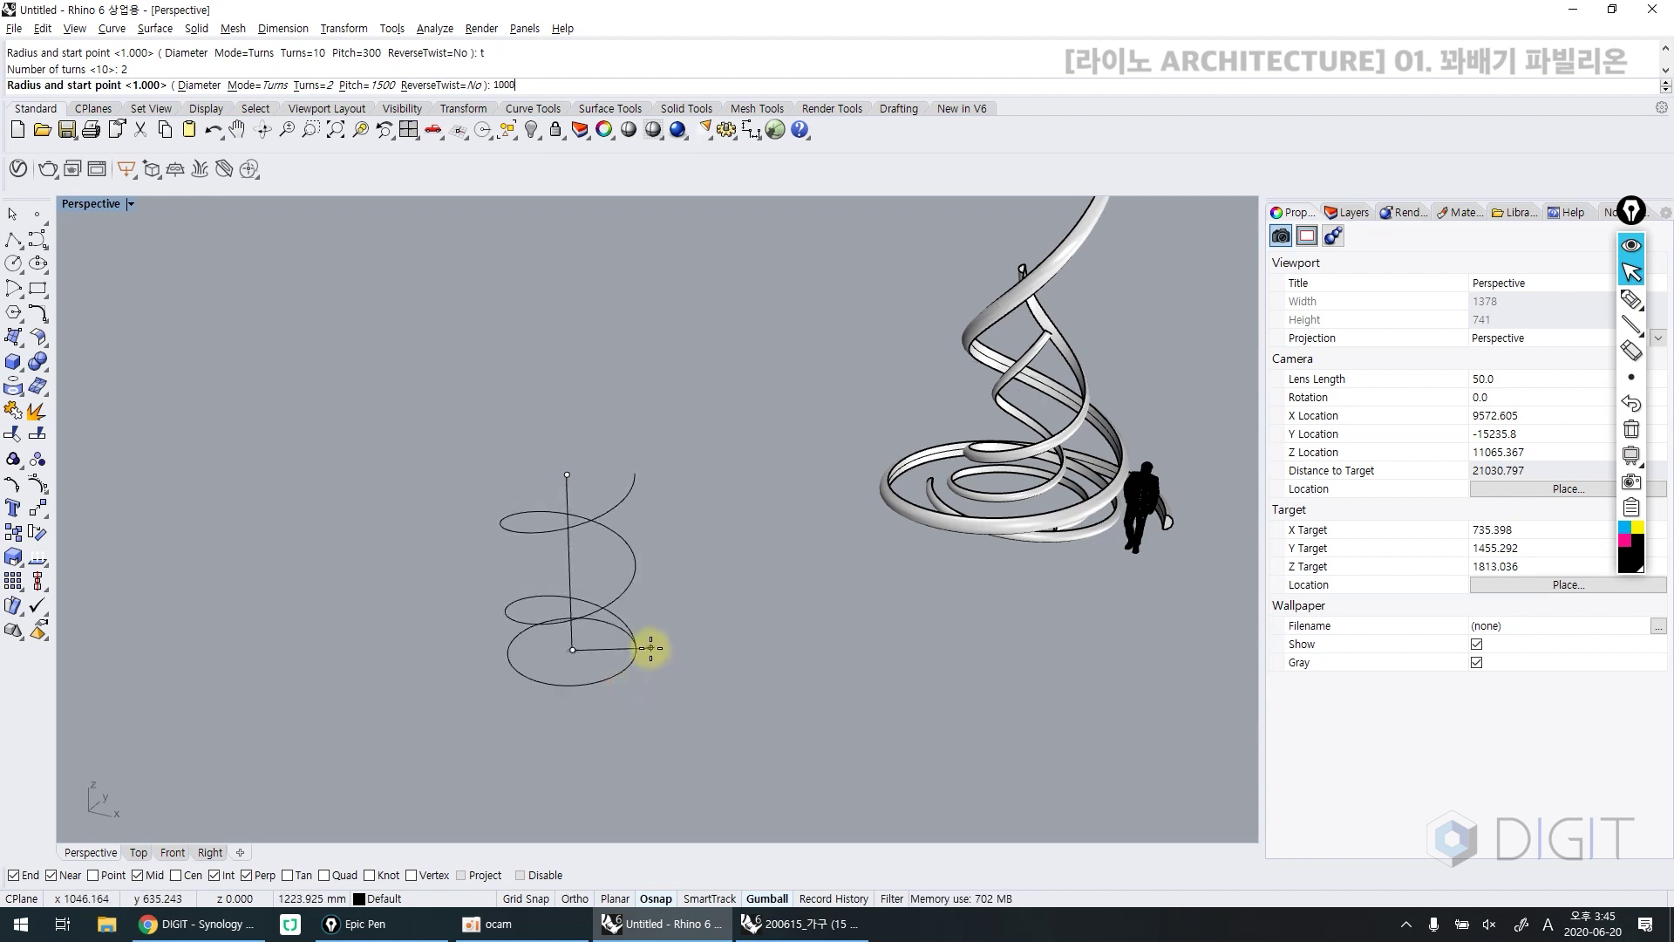
pyautogui.press('Return')
# Try to reshape the helix by moving a group of control points on its middle loop, and undo the move
pyautogui.scroll(2, 645, 619)
pyautogui.scroll(2, 630, 572)
pyautogui.moveTo(631, 572); pyautogui.dragTo(567, 702, button='right')
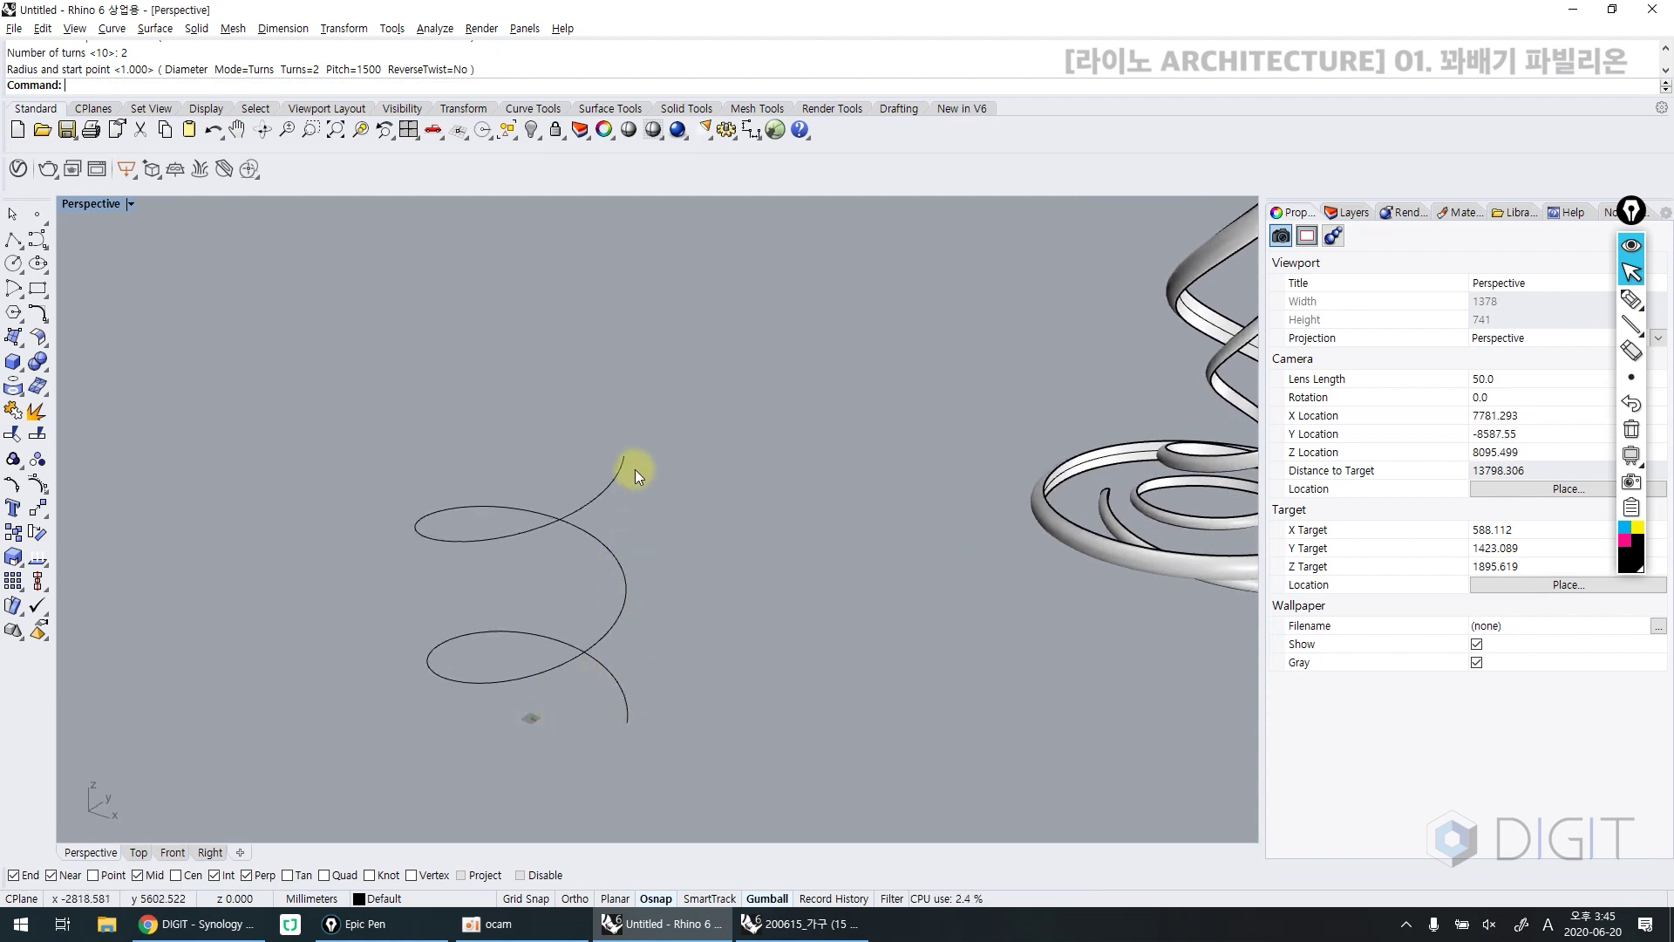
pyautogui.moveTo(603, 521); pyautogui.dragTo(587, 692, button='right')
pyautogui.click(620, 679)
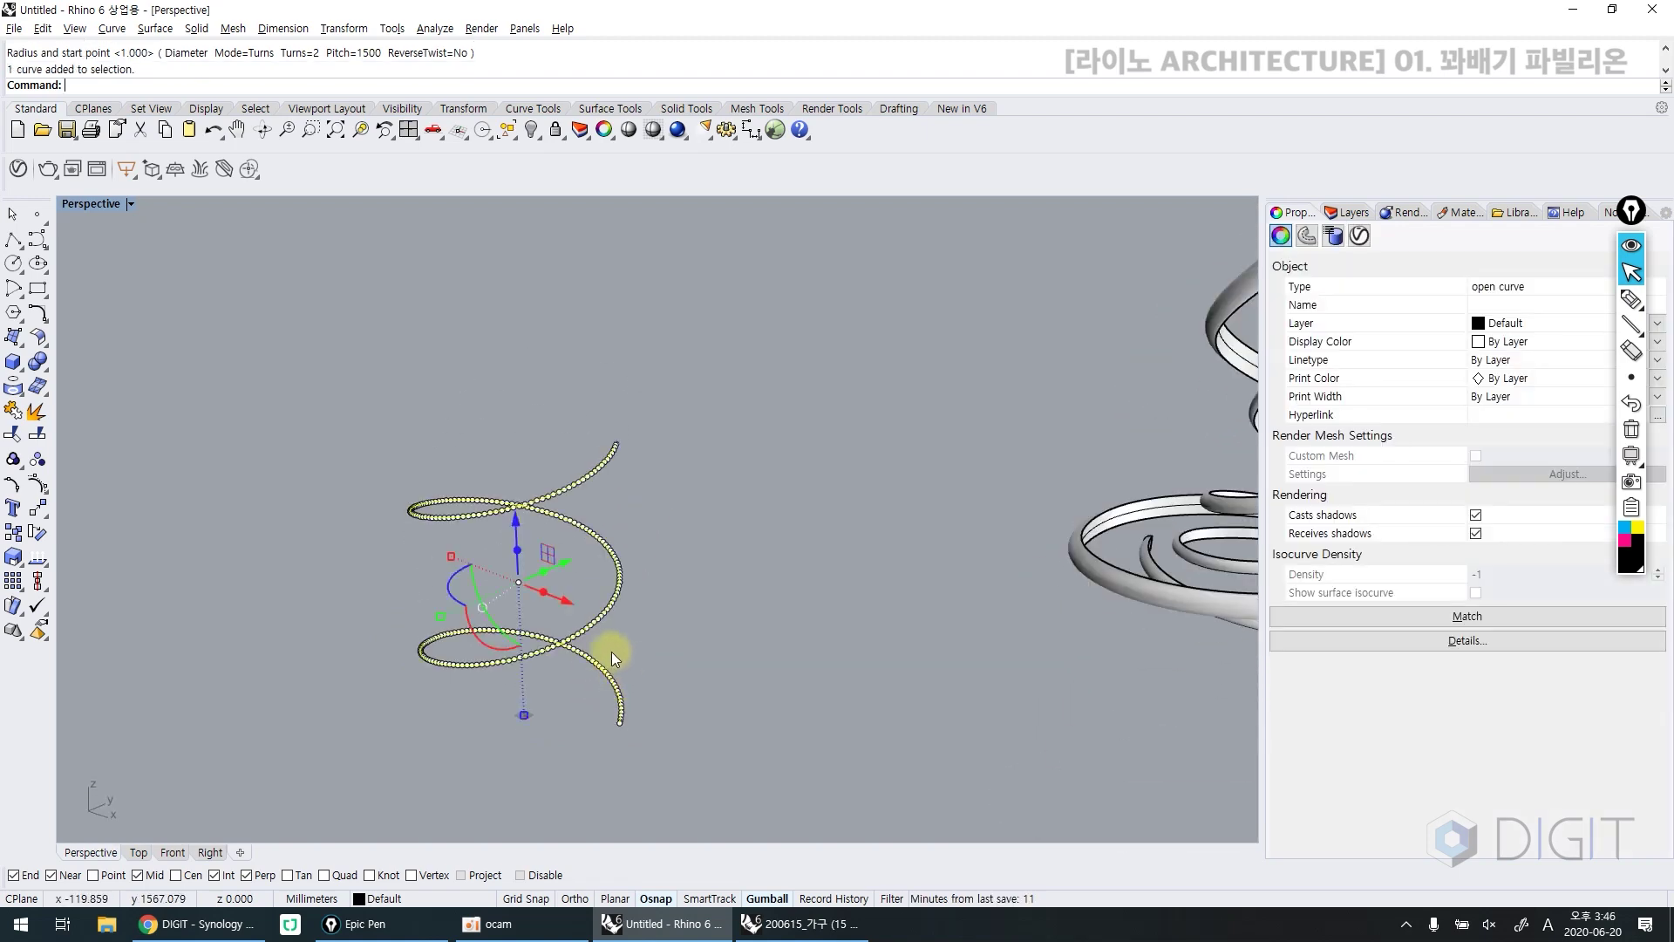
pyautogui.scroll(5, 615, 637)
pyautogui.scroll(-3, 620, 624)
pyautogui.moveTo(604, 567); pyautogui.dragTo(675, 619)
pyautogui.press('Escape')
pyautogui.scroll(4, 653, 619)
pyautogui.scroll(2, 663, 577)
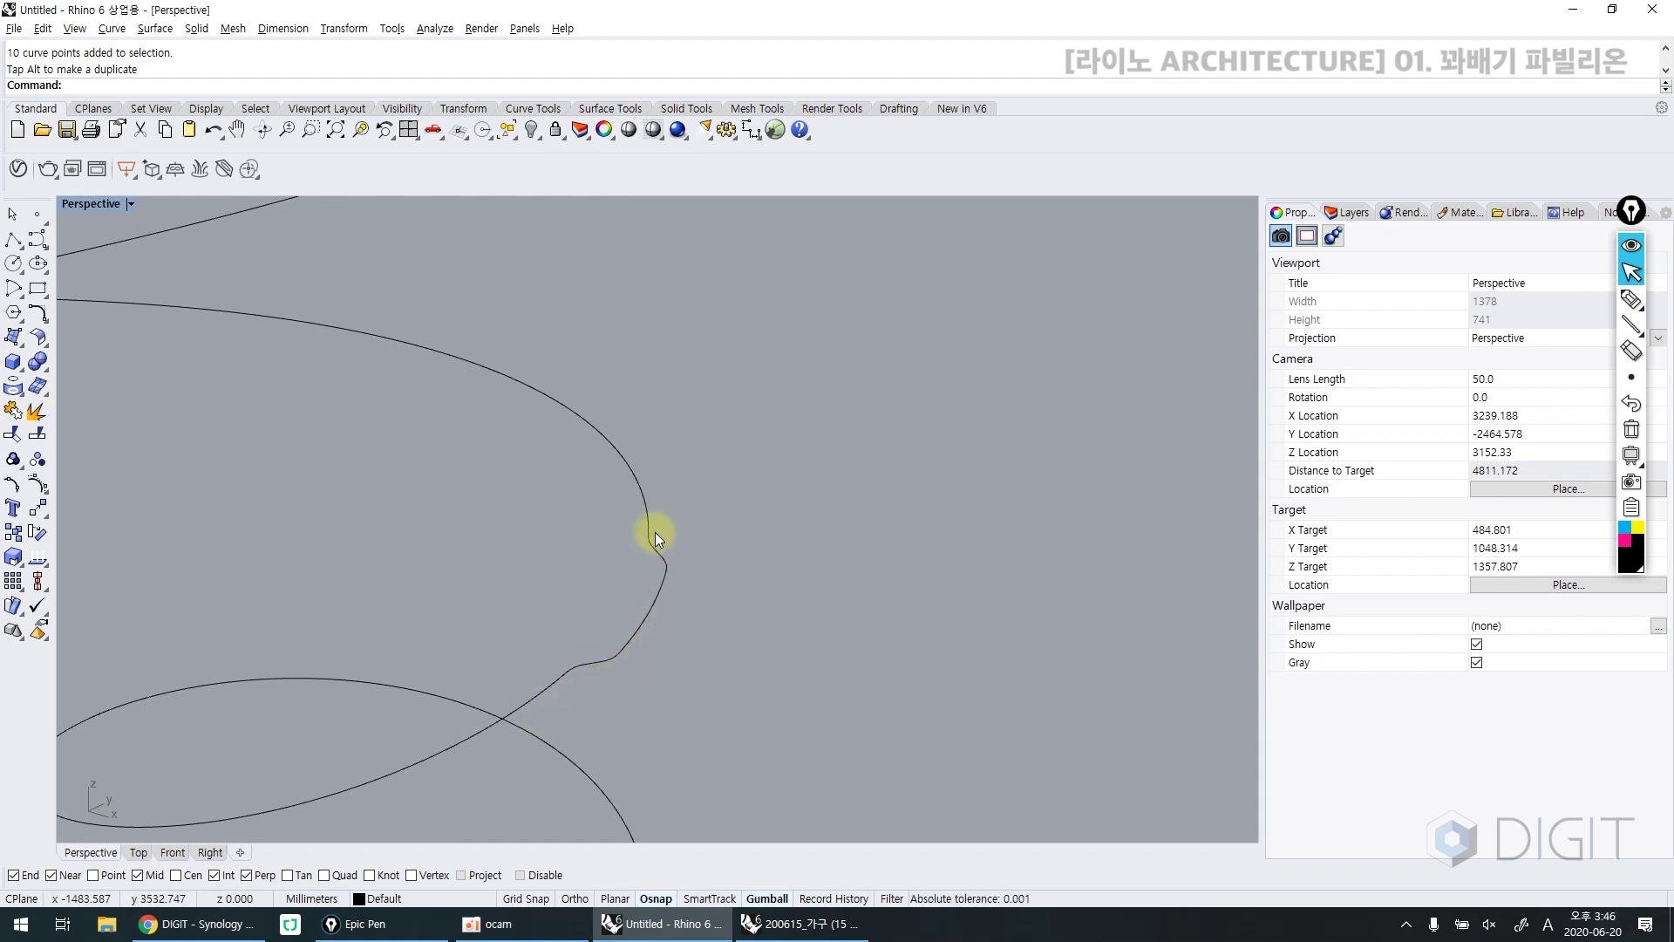
pyautogui.scroll(-4, 653, 582)
pyautogui.hotkey('ctrl', 'z')
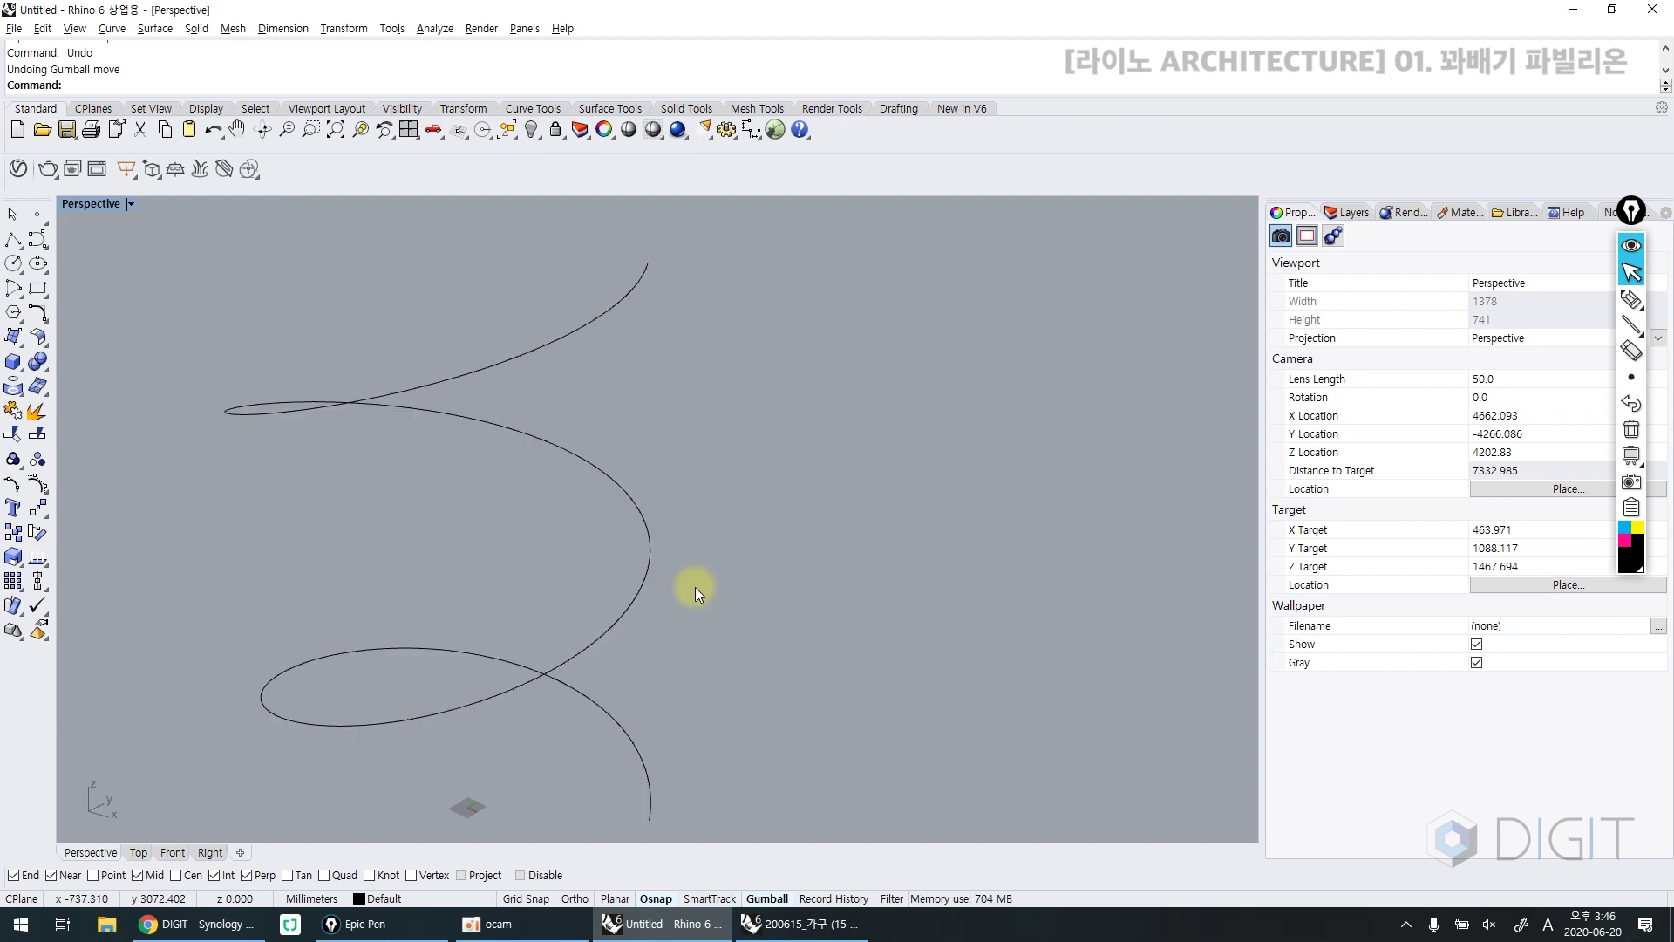
# Rebuild the helix with a point count of 24 and degree 3, deleting the input curve
pyautogui.click(649, 582)
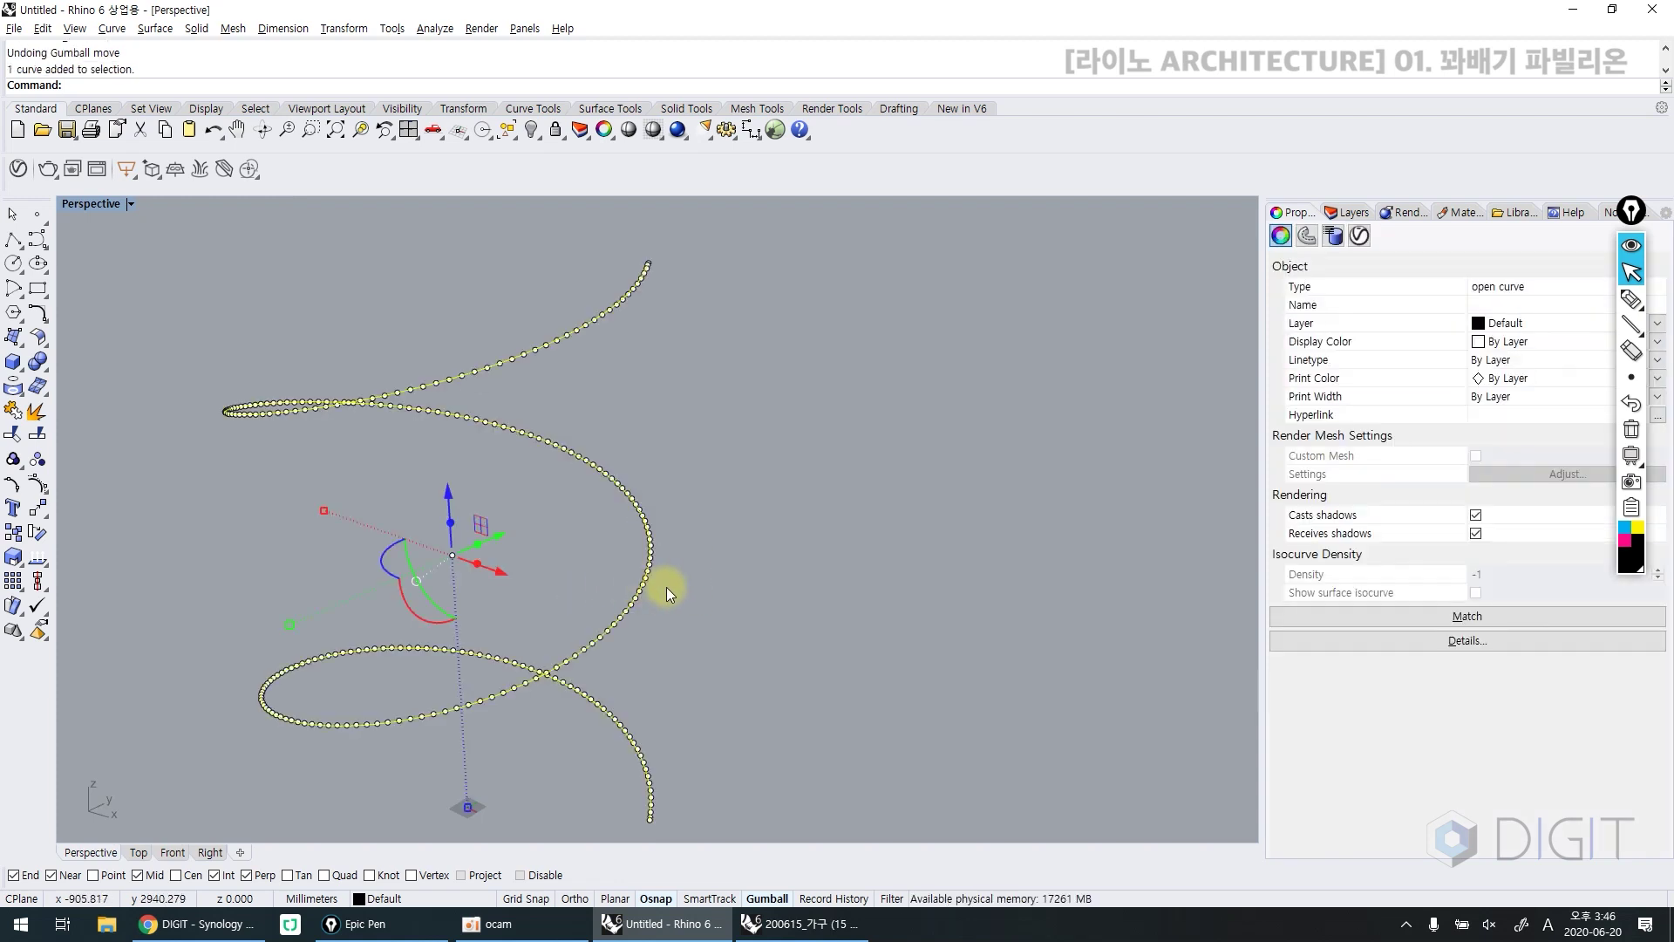
pyautogui.scroll(-3, 545, 505)
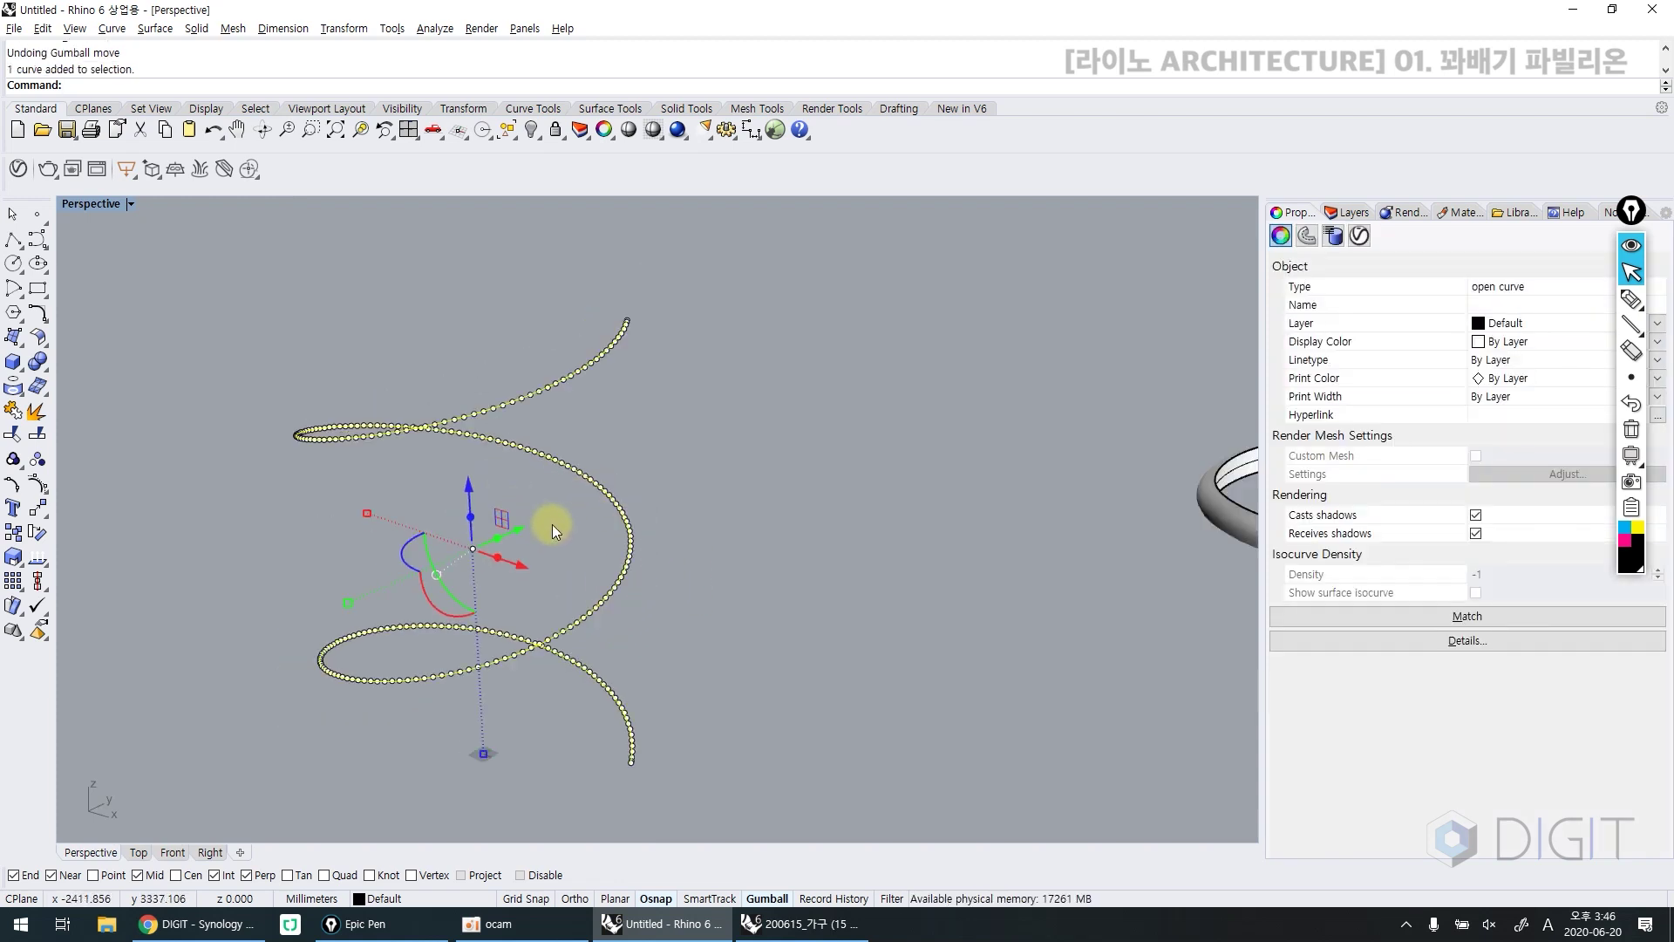
pyautogui.scroll(-2, 575, 615)
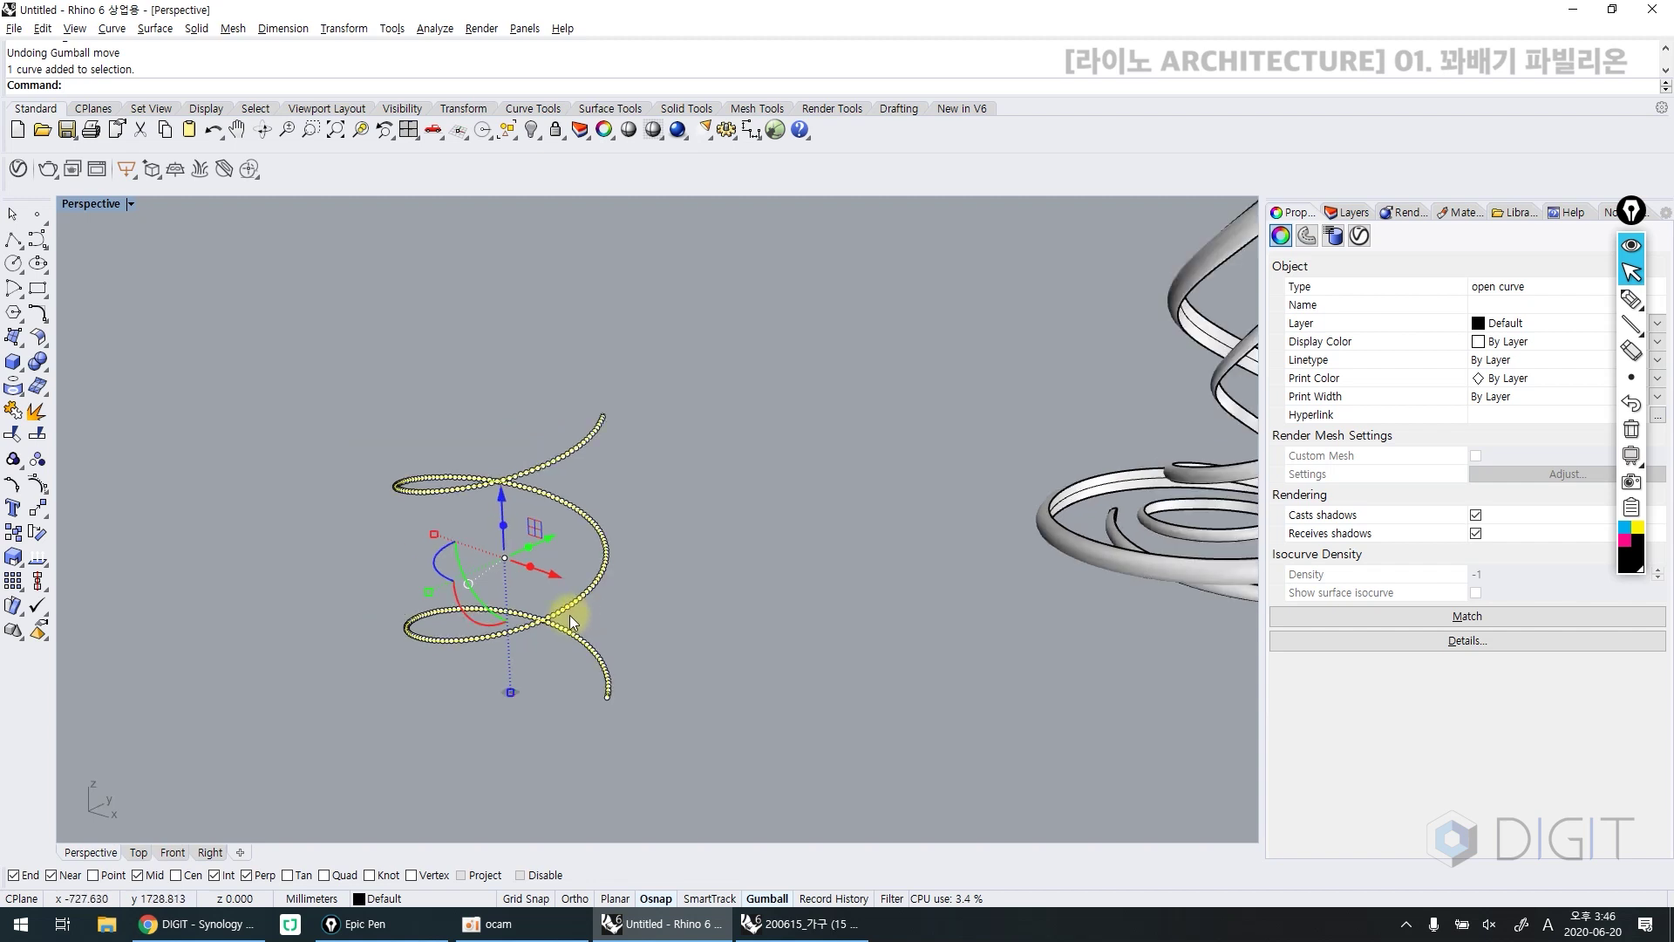
pyautogui.scroll(4, 569, 615)
pyautogui.moveTo(612, 612); pyautogui.dragTo(569, 642)
pyautogui.click(571, 644)
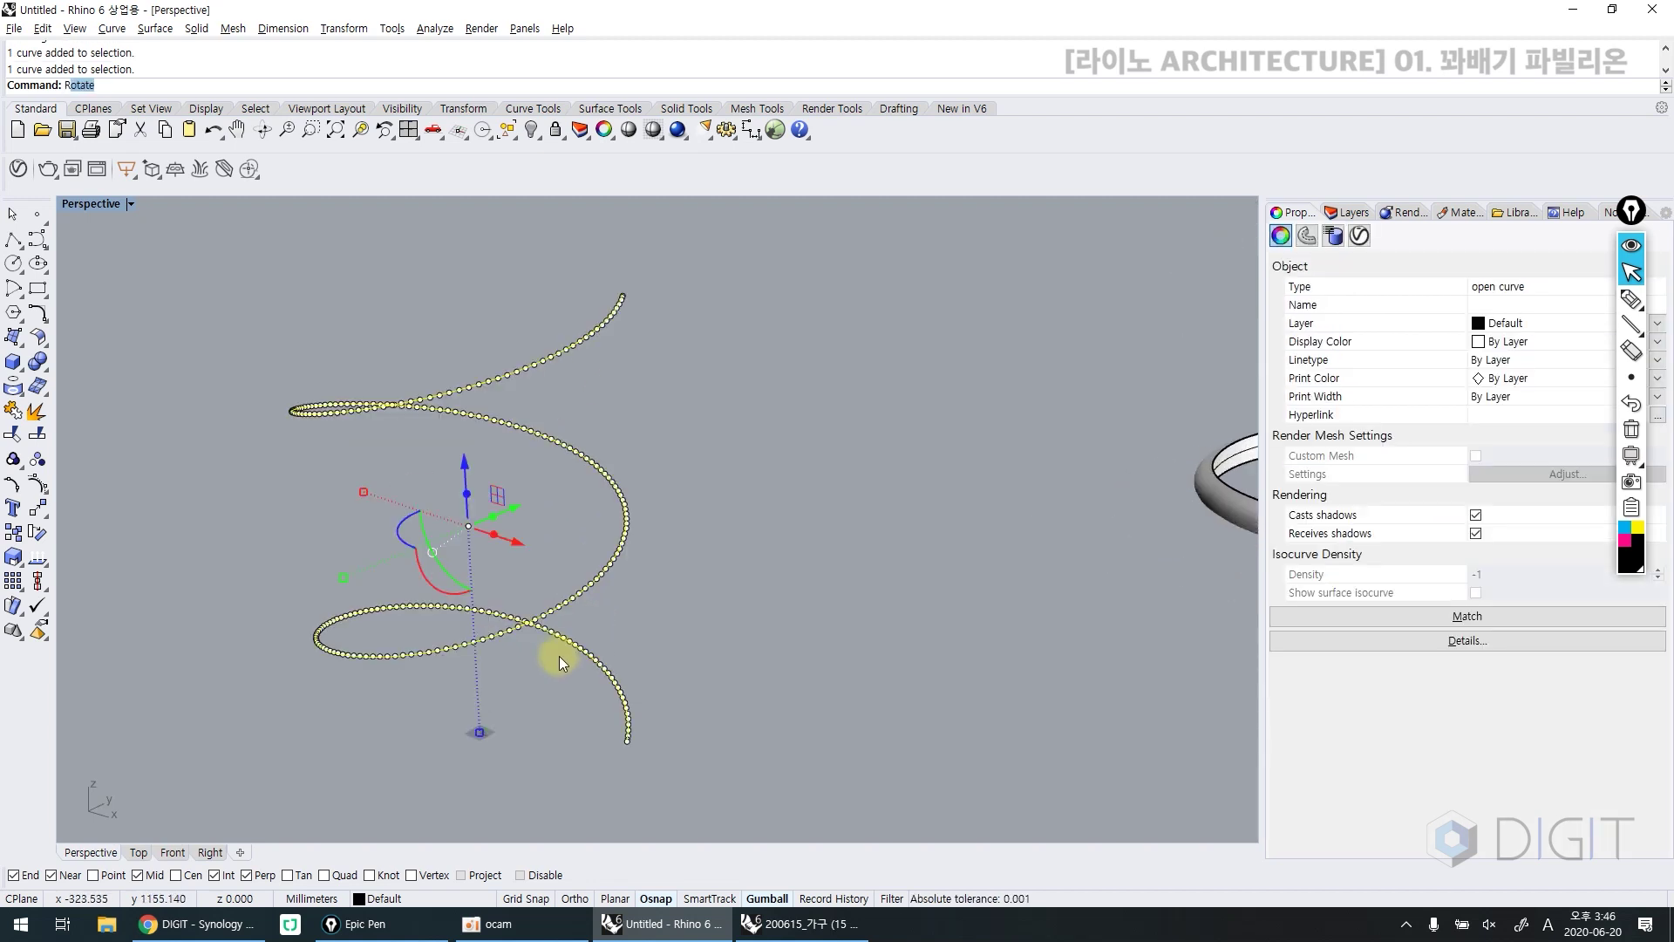
pyautogui.write('Rebuild')
pyautogui.press('Return')
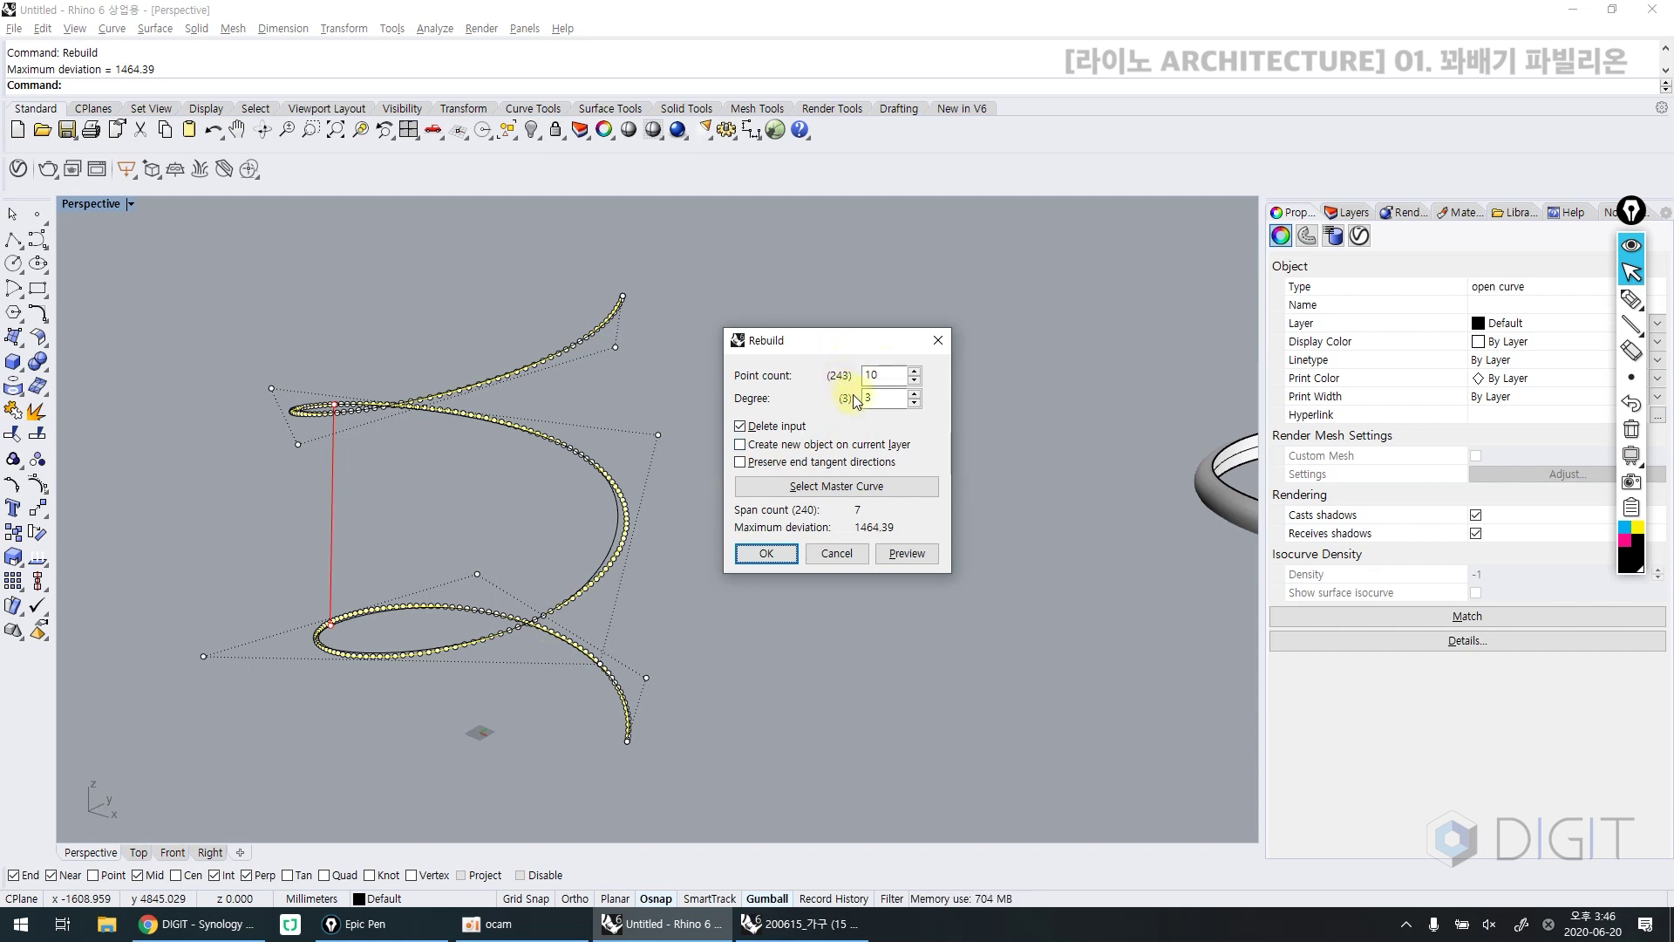
pyautogui.doubleClick(897, 375)
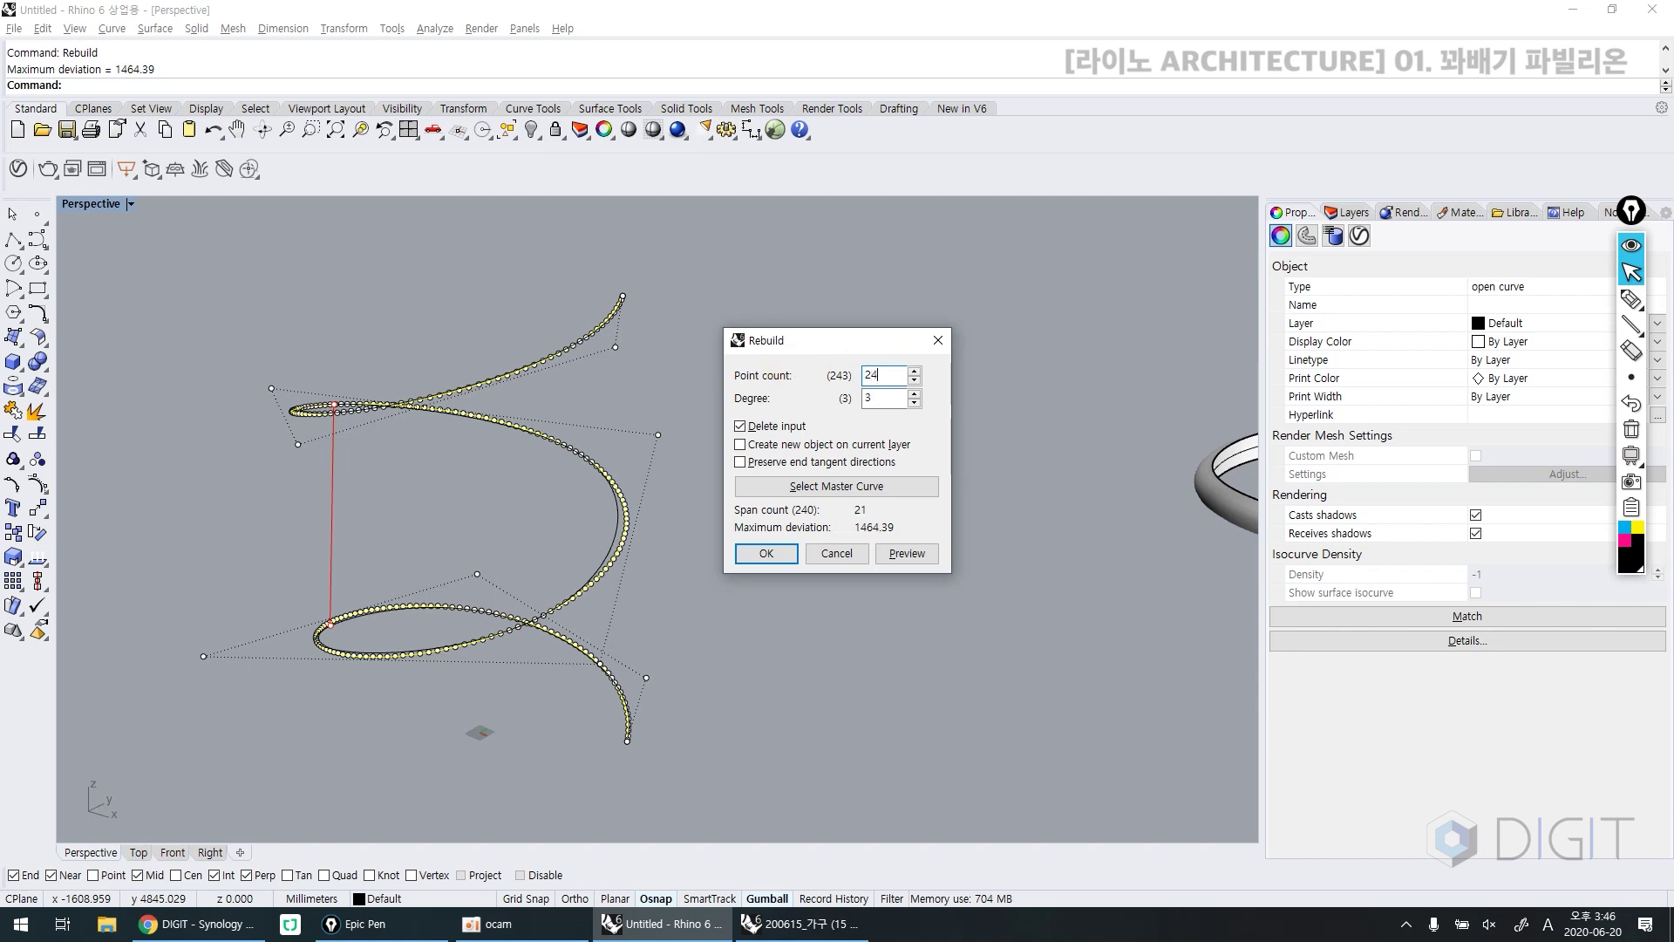
pyautogui.click(872, 394)
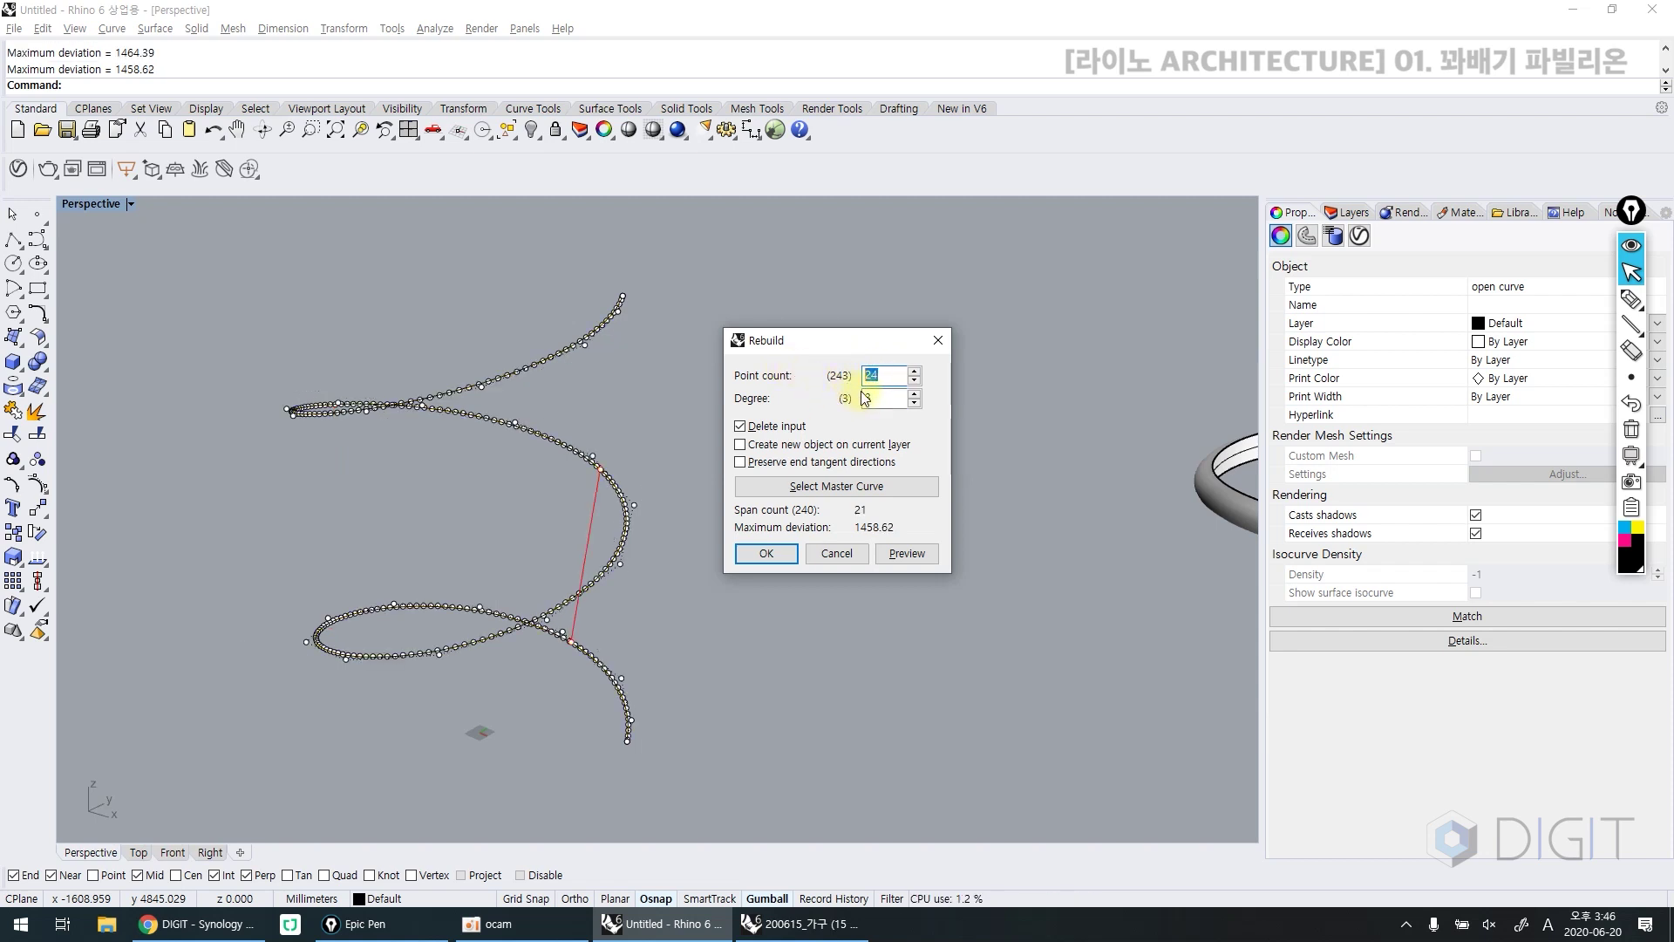
pyautogui.click(761, 556)
# Examine the control point layout of the rebuilt helix from several angles
pyautogui.click(628, 516)
pyautogui.moveTo(595, 565); pyautogui.dragTo(646, 698, button='right')
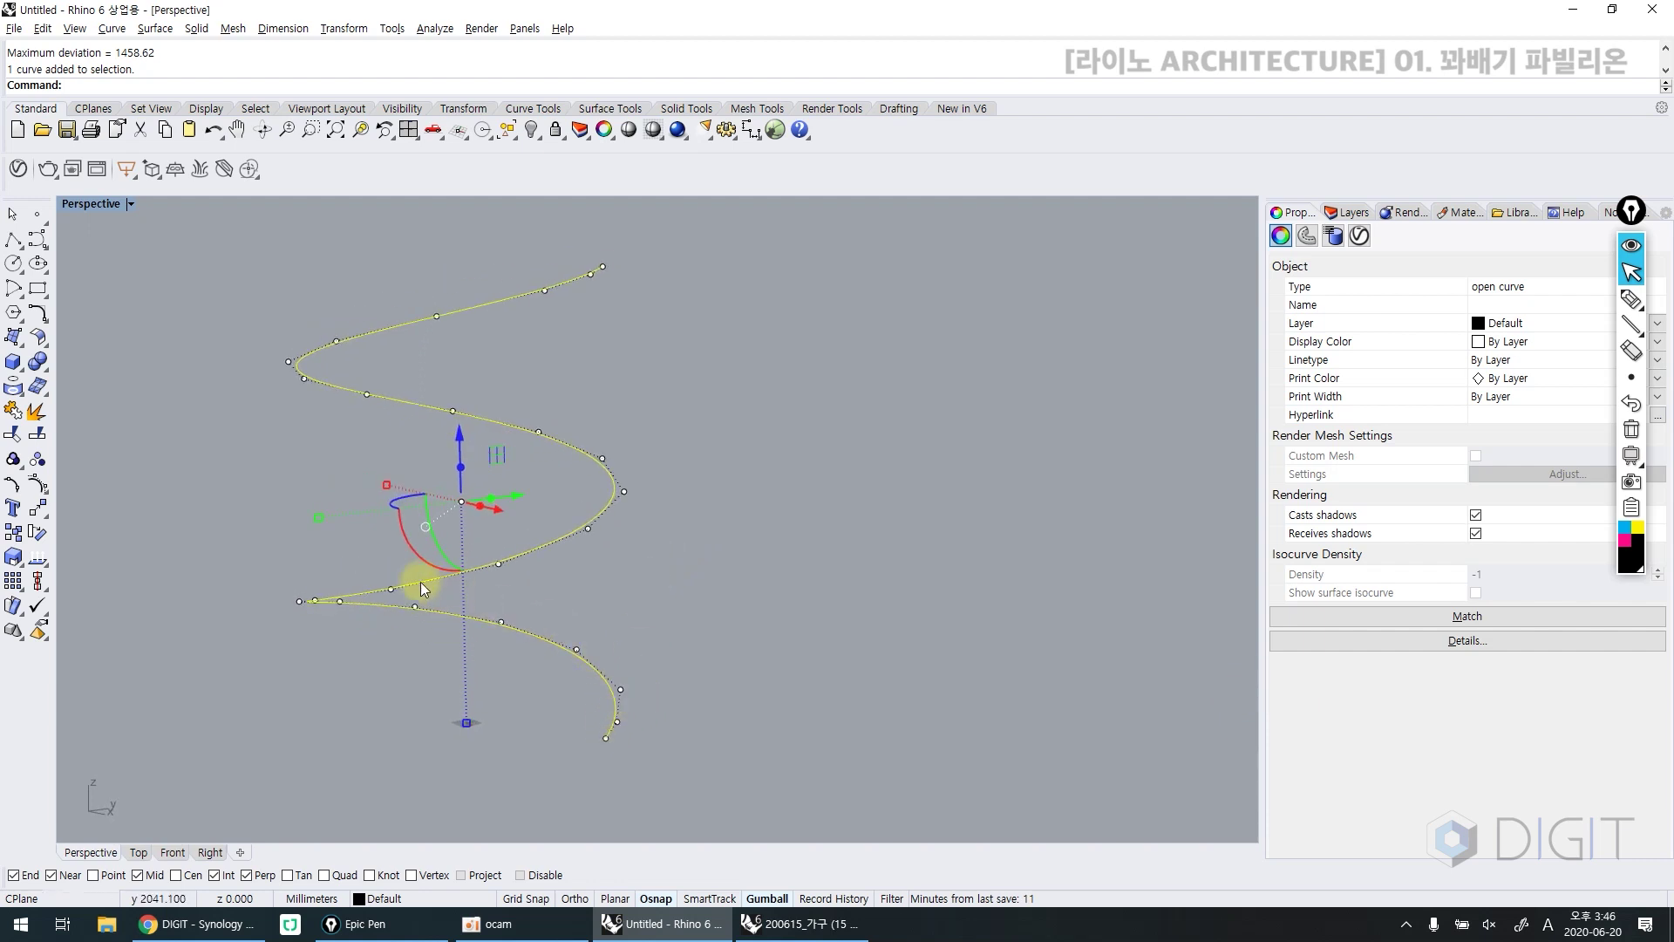
pyautogui.moveTo(587, 390)
pyautogui.mouseDown(button='right')
pyautogui.moveTo(572, 474)
pyautogui.moveTo(600, 400)
pyautogui.mouseUp(button='right')
pyautogui.moveTo(535, 599); pyautogui.dragTo(584, 565, button='right')
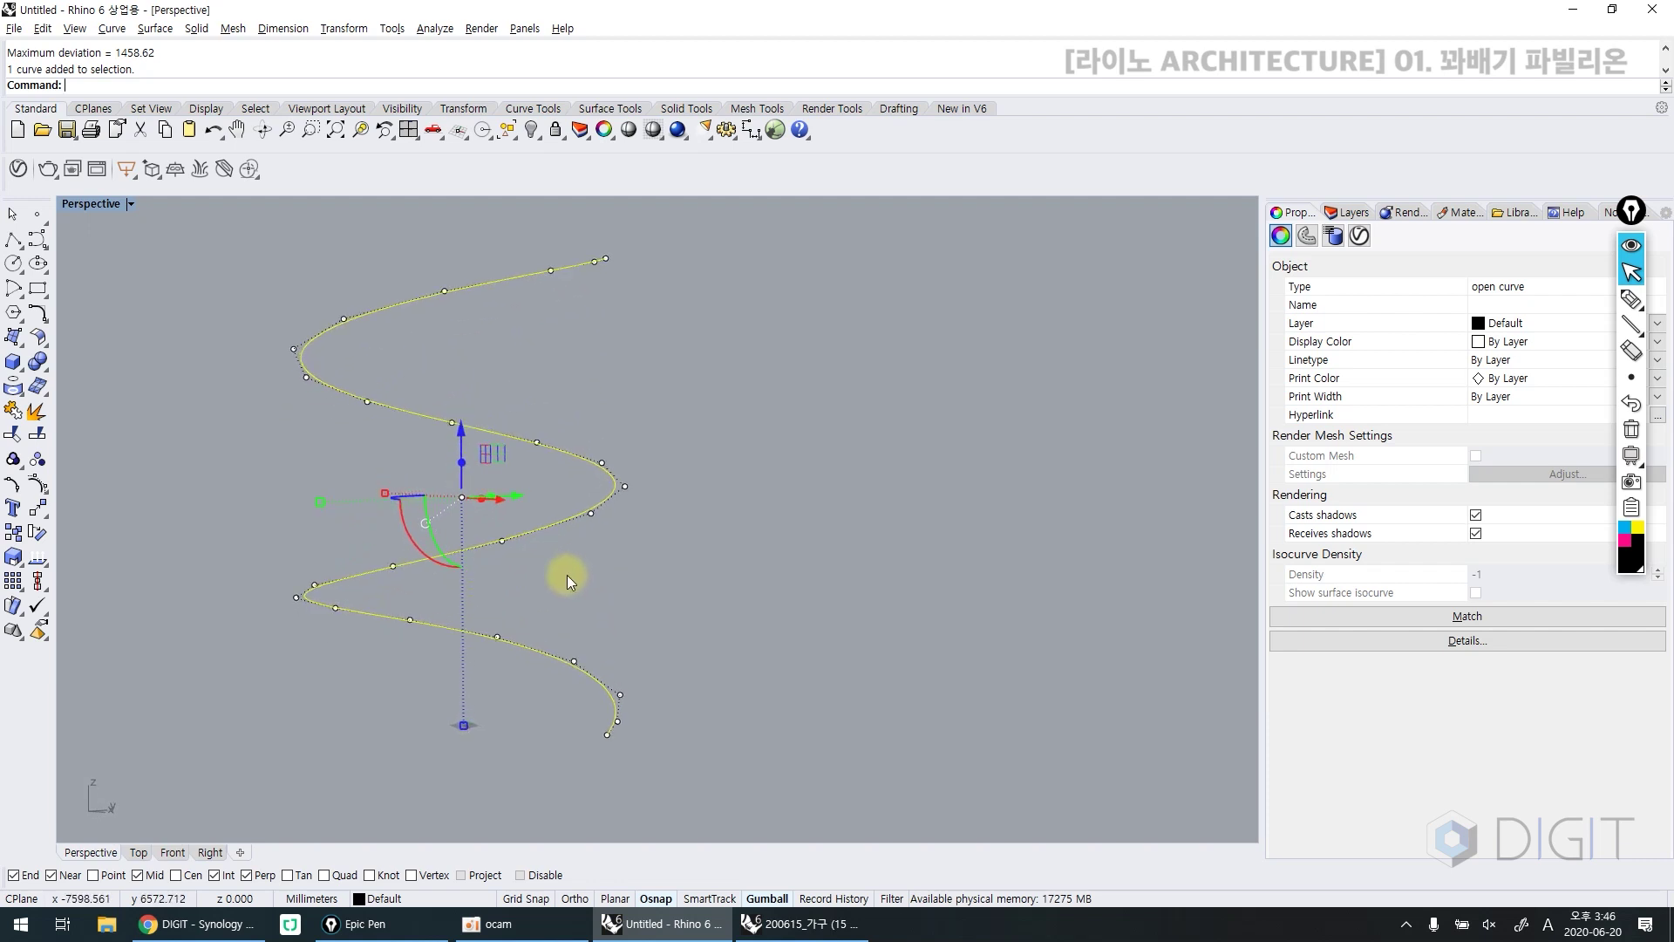
pyautogui.scroll(-5, 485, 605)
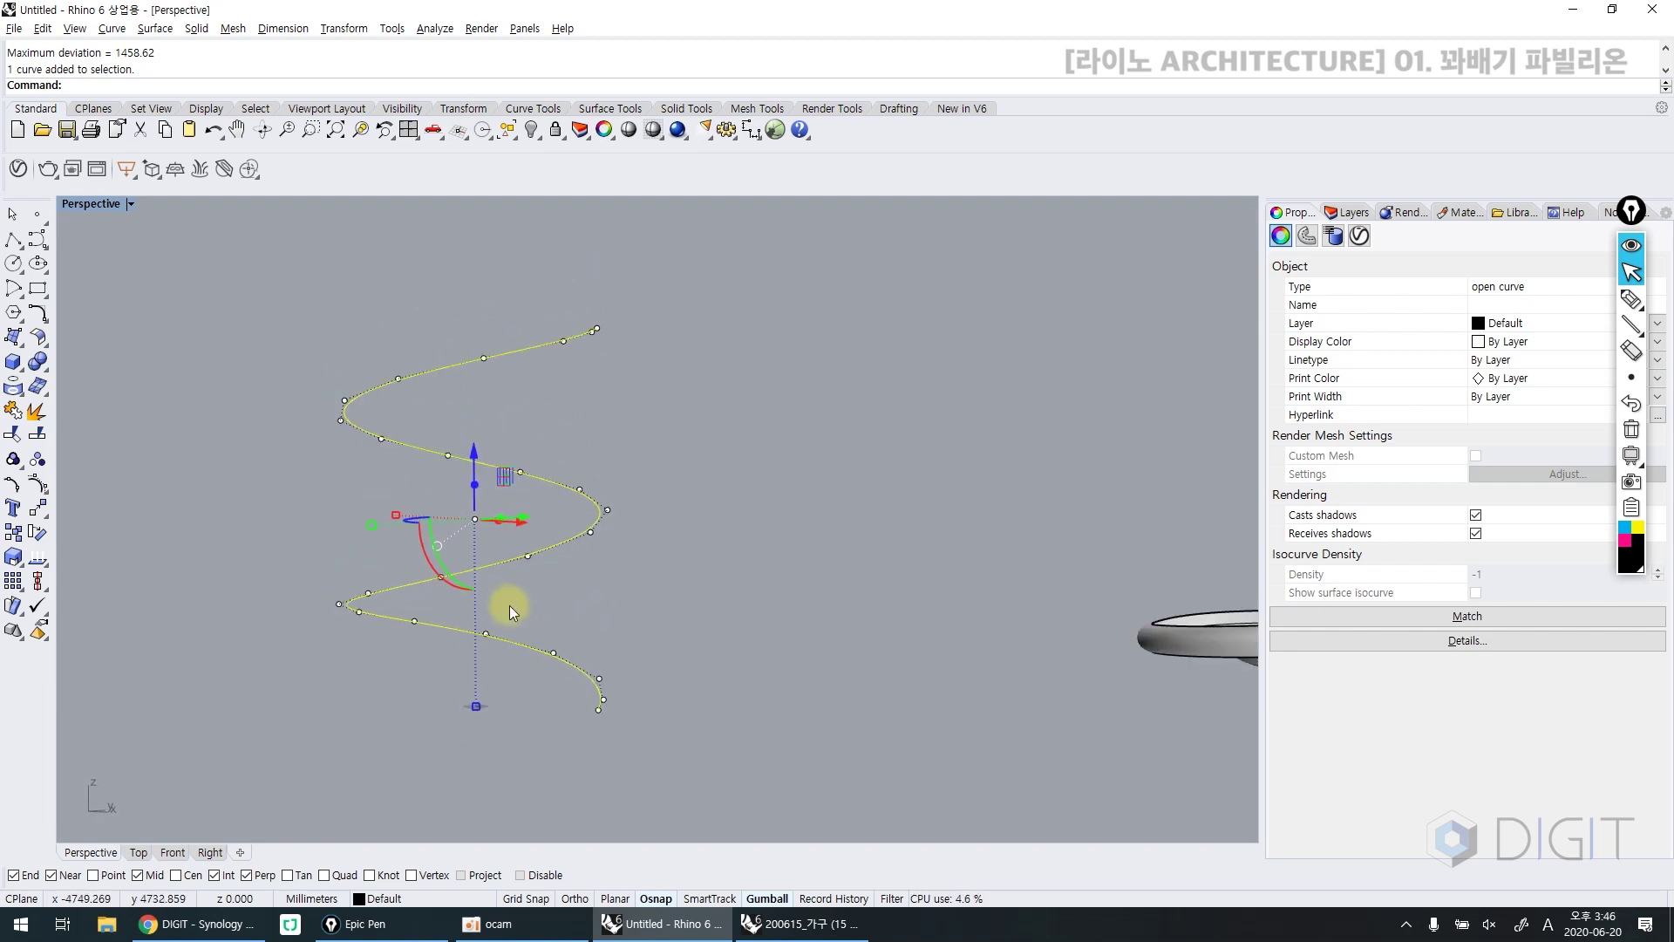
pyautogui.scroll(5, 523, 612)
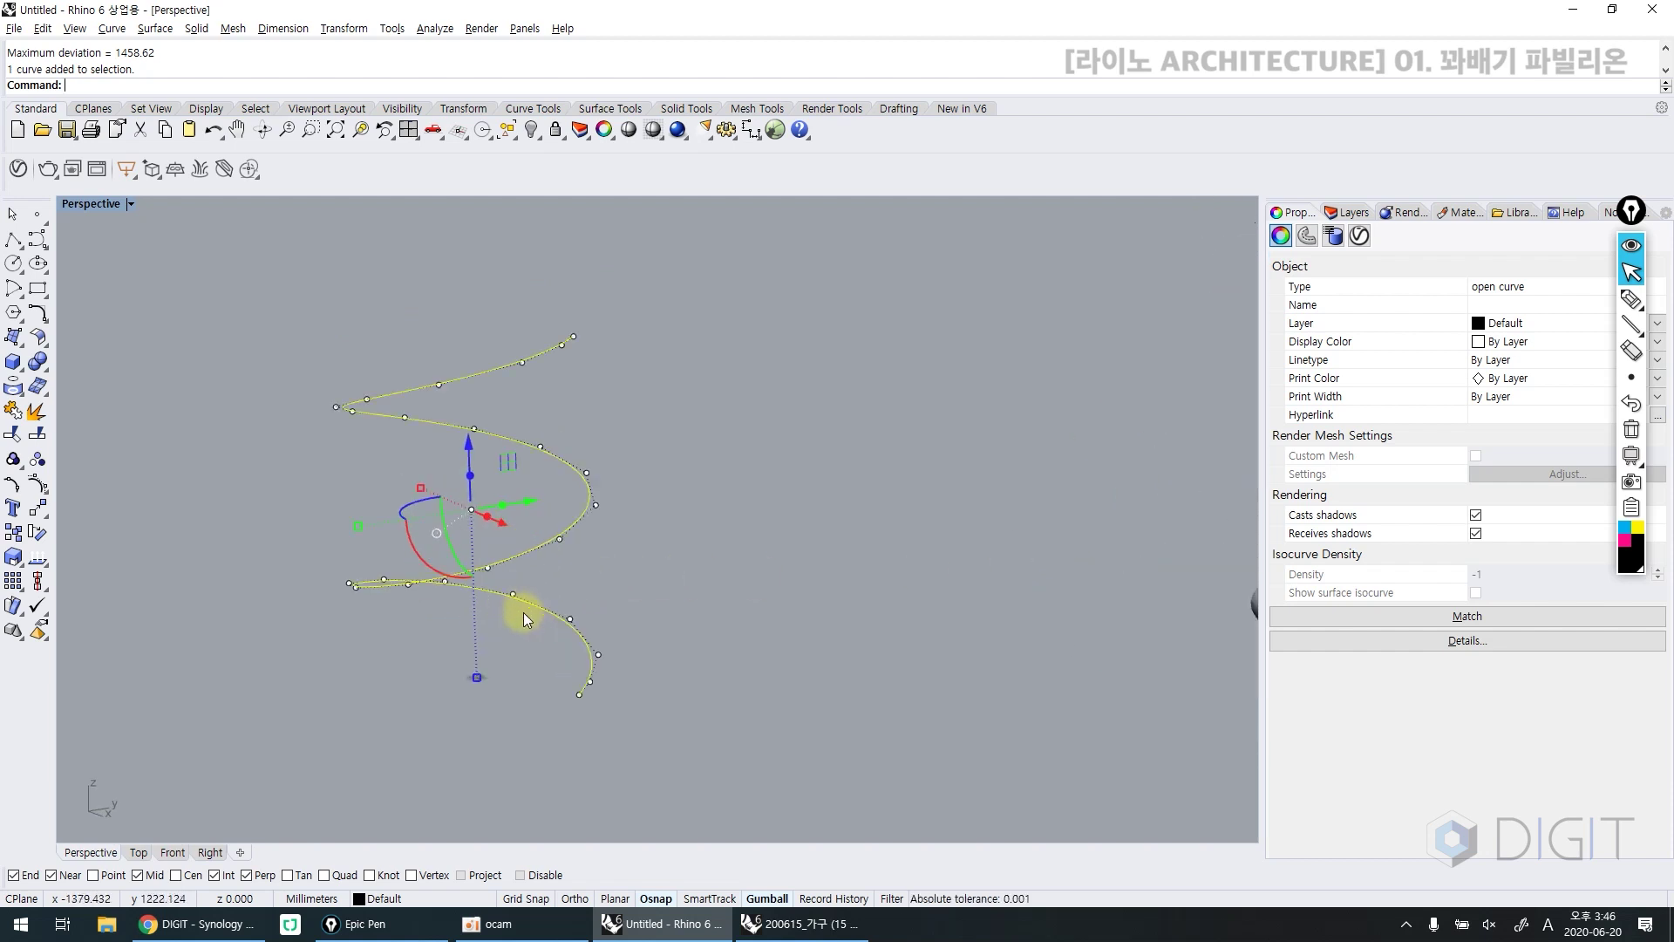
pyautogui.moveTo(540, 579); pyautogui.dragTo(466, 621)
pyautogui.click(499, 574)
pyautogui.moveTo(499, 574); pyautogui.dragTo(673, 718)
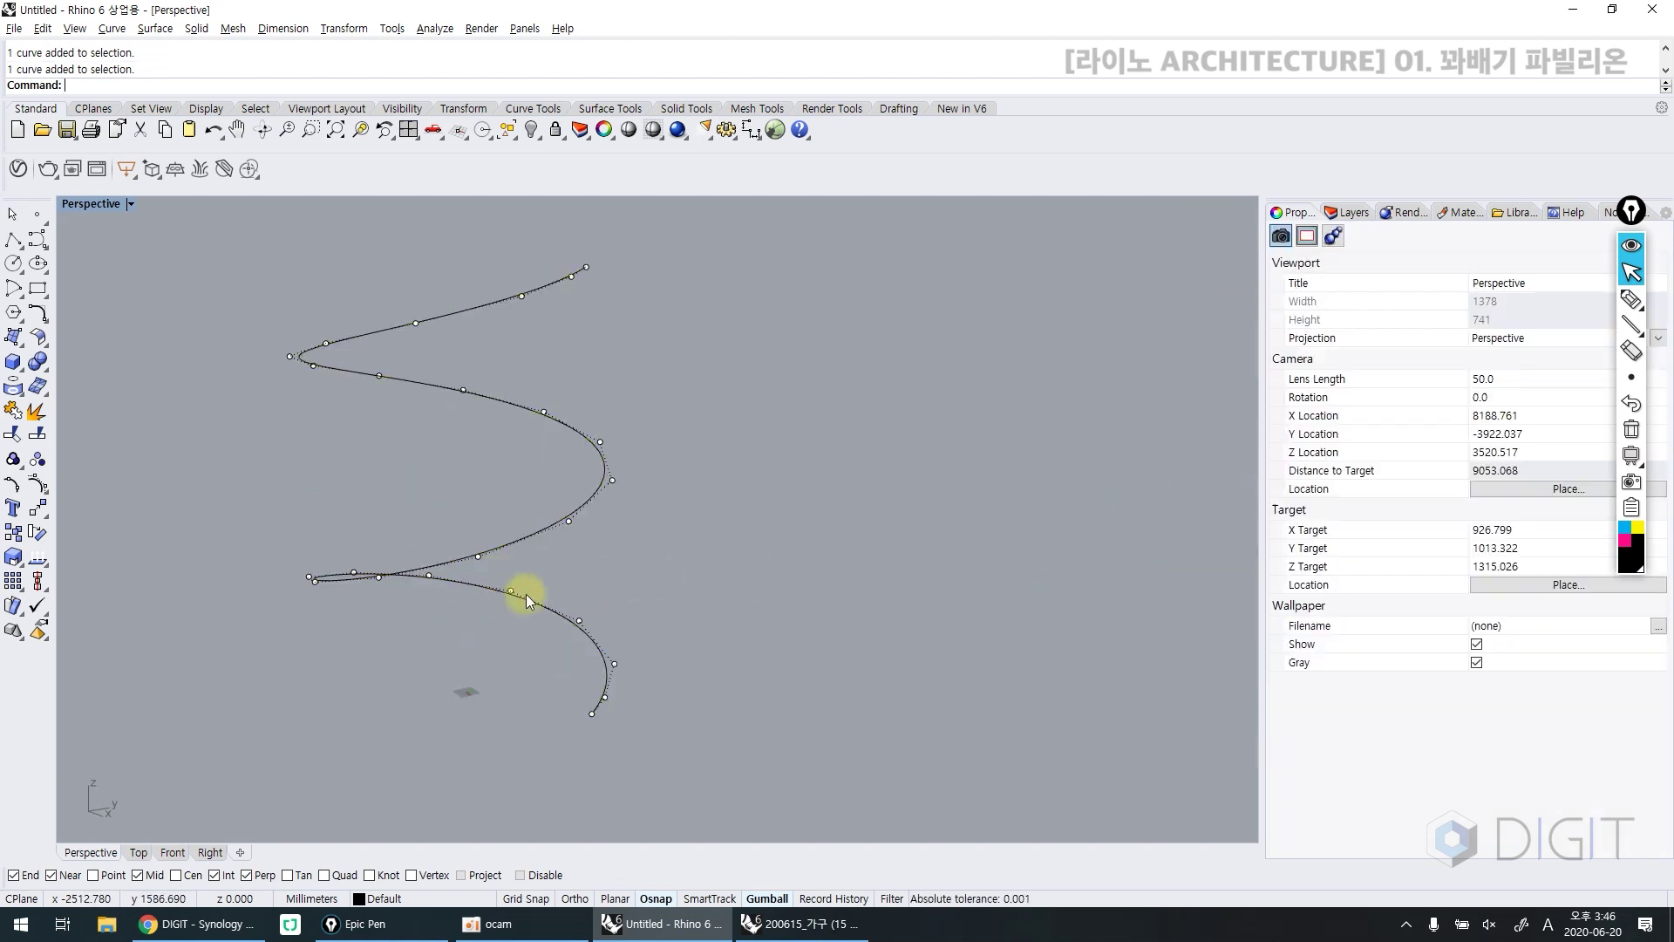
# Select the six control points at the lower end of the helix and raise them slightly along Z
pyautogui.moveTo(562, 597); pyautogui.dragTo(567, 572)
pyautogui.moveTo(524, 737); pyautogui.dragTo(736, 620)
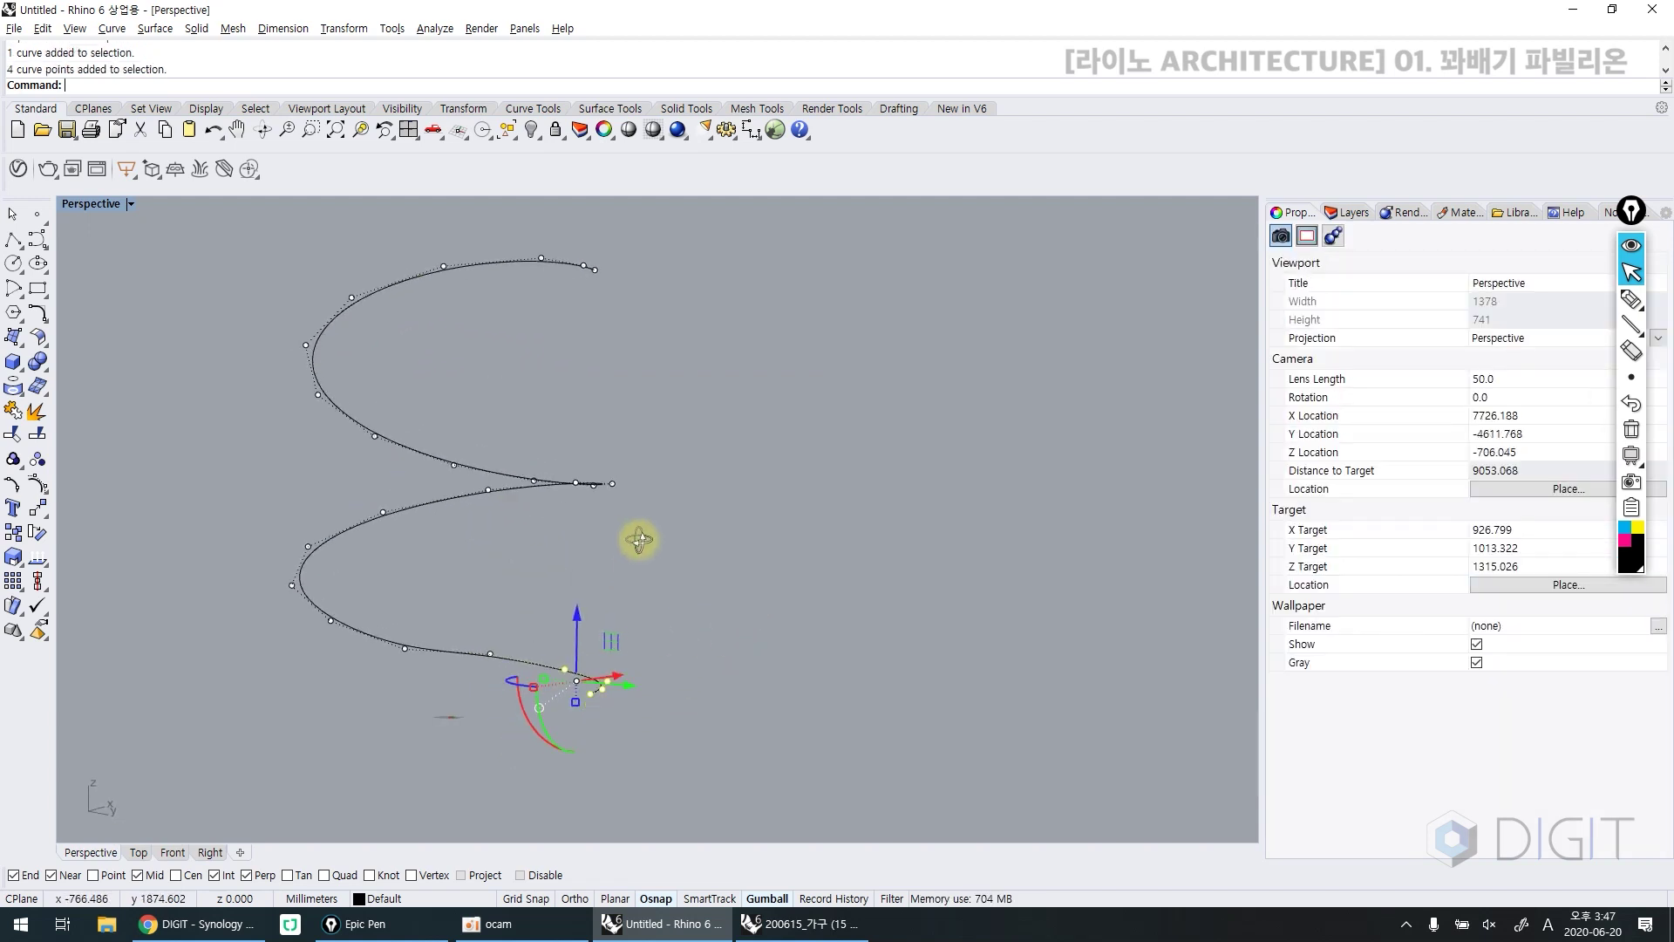
pyautogui.moveTo(639, 540); pyautogui.dragTo(619, 547, button='right')
pyautogui.moveTo(584, 620); pyautogui.dragTo(415, 685)
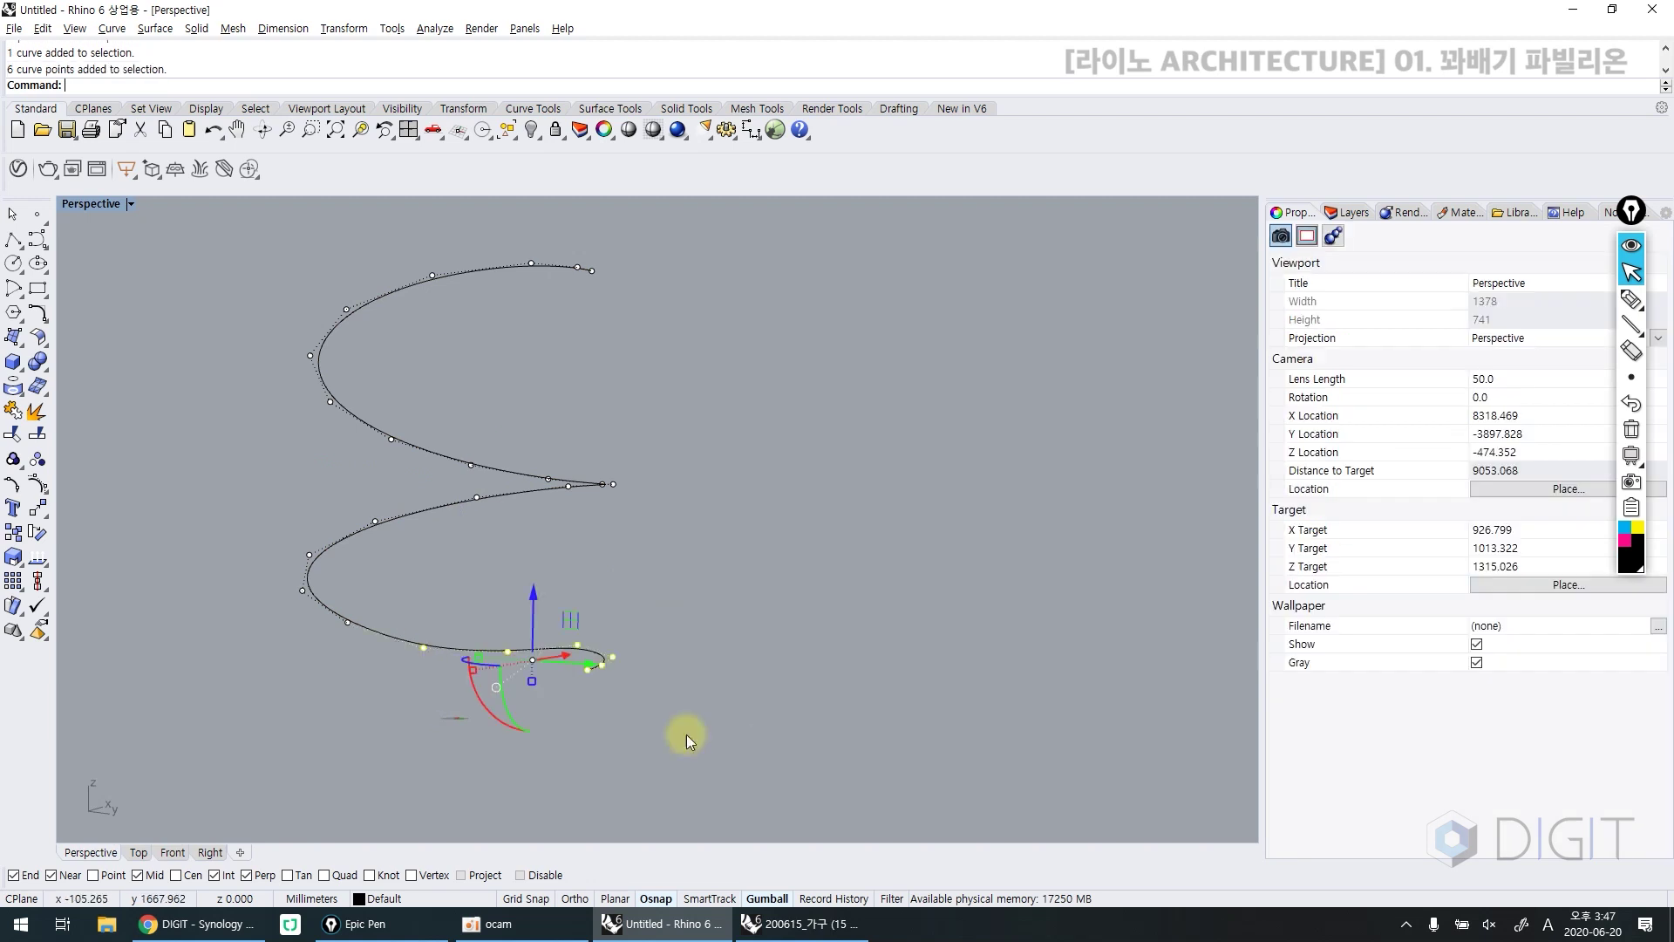
pyautogui.press('Escape')
pyautogui.press('Escape')
pyautogui.hotkey('ctrl', 'a')
pyautogui.moveTo(406, 600); pyautogui.dragTo(790, 766)
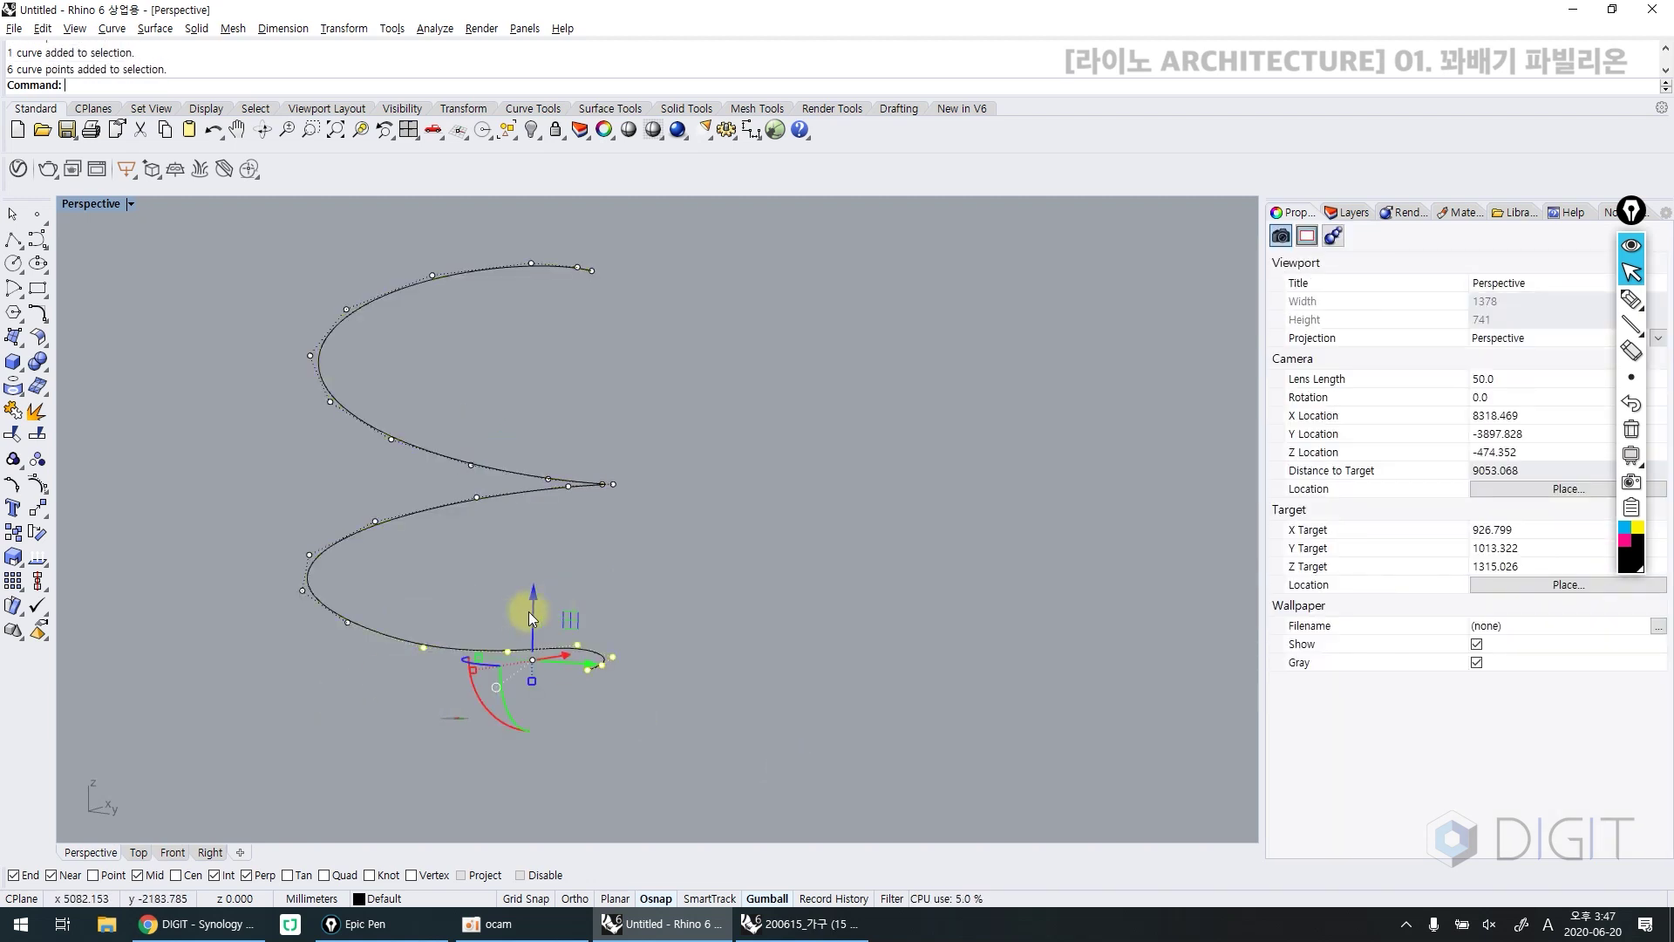
pyautogui.moveTo(534, 600); pyautogui.dragTo(537, 582)
pyautogui.press('Escape')
pyautogui.press('Escape')
# Create a world-aligned bounding box solid around the helix and set the viewport to wireframe display
pyautogui.moveTo(569, 572); pyautogui.dragTo(595, 615, button='right')
pyautogui.scroll(-4, 595, 616)
pyautogui.moveTo(704, 487); pyautogui.dragTo(388, 616)
pyautogui.scroll(4, 437, 616)
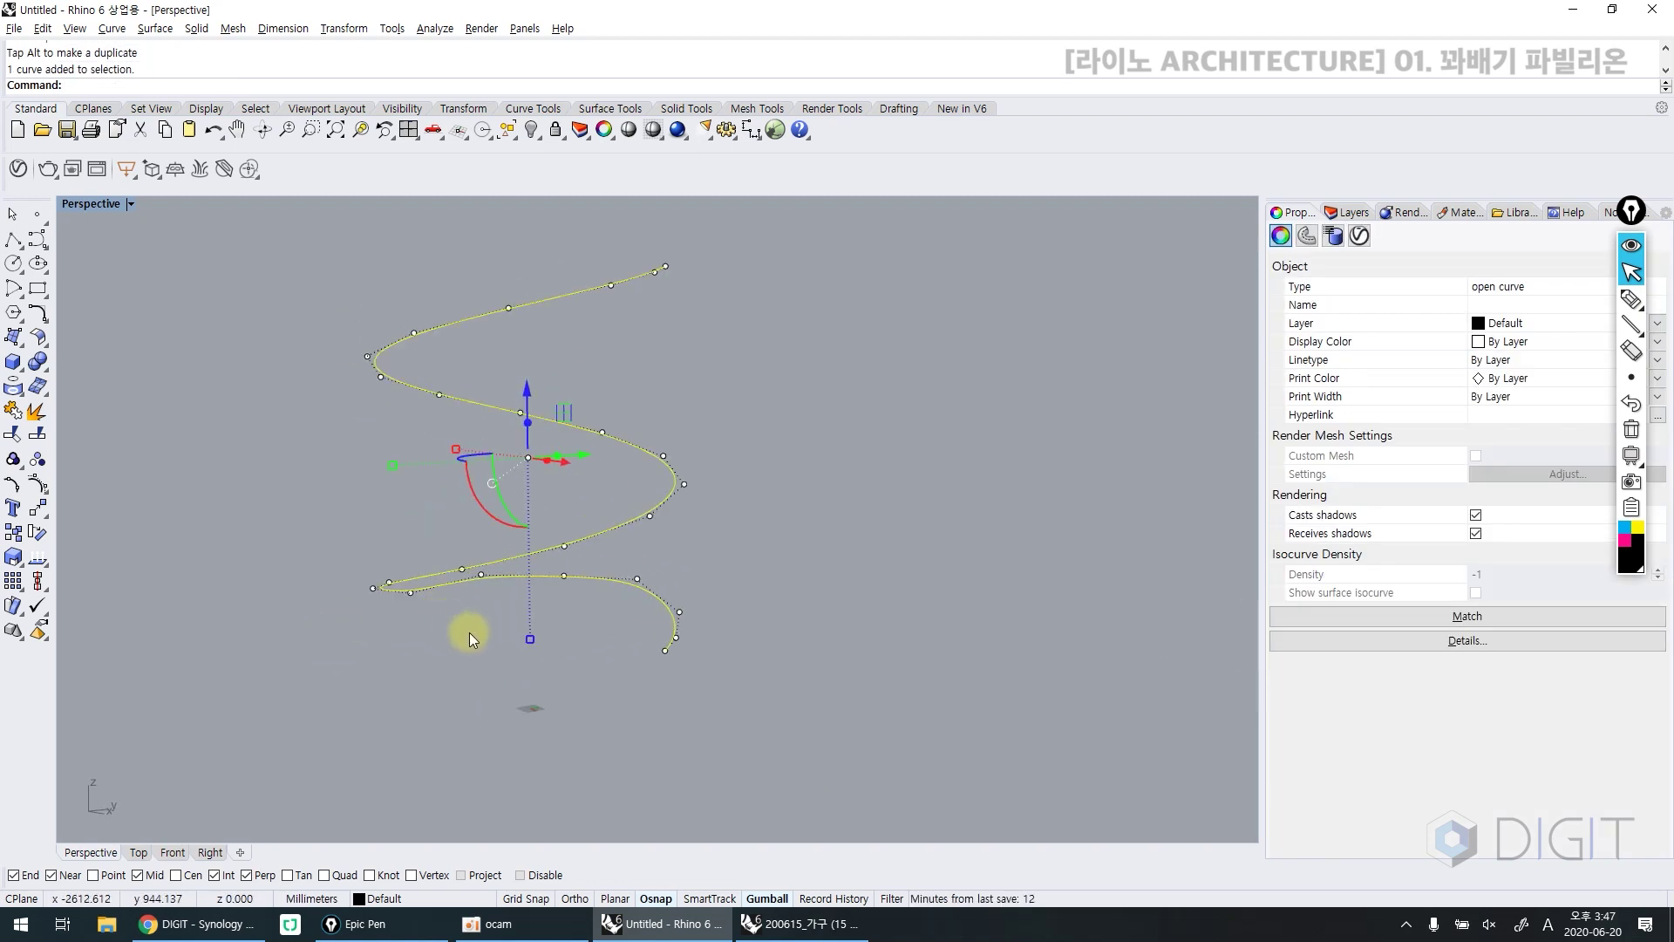
pyautogui.moveTo(572, 667); pyautogui.dragTo(549, 689, button='right')
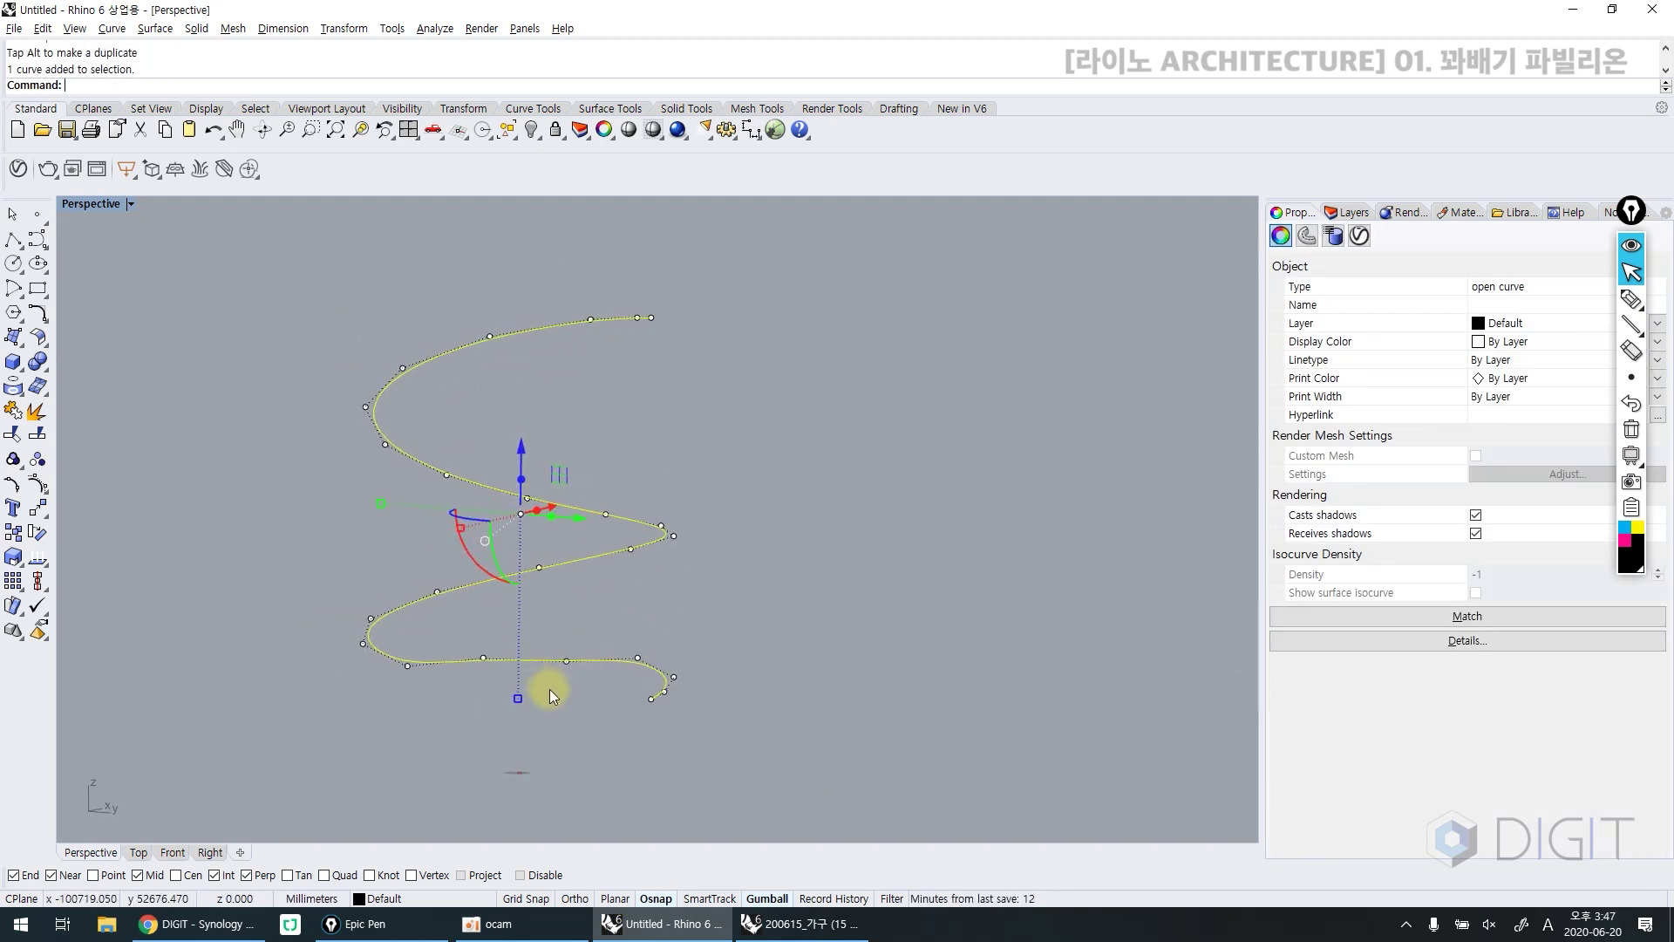
pyautogui.write('BoundingBox')
pyautogui.press('Return')
pyautogui.press('Return')
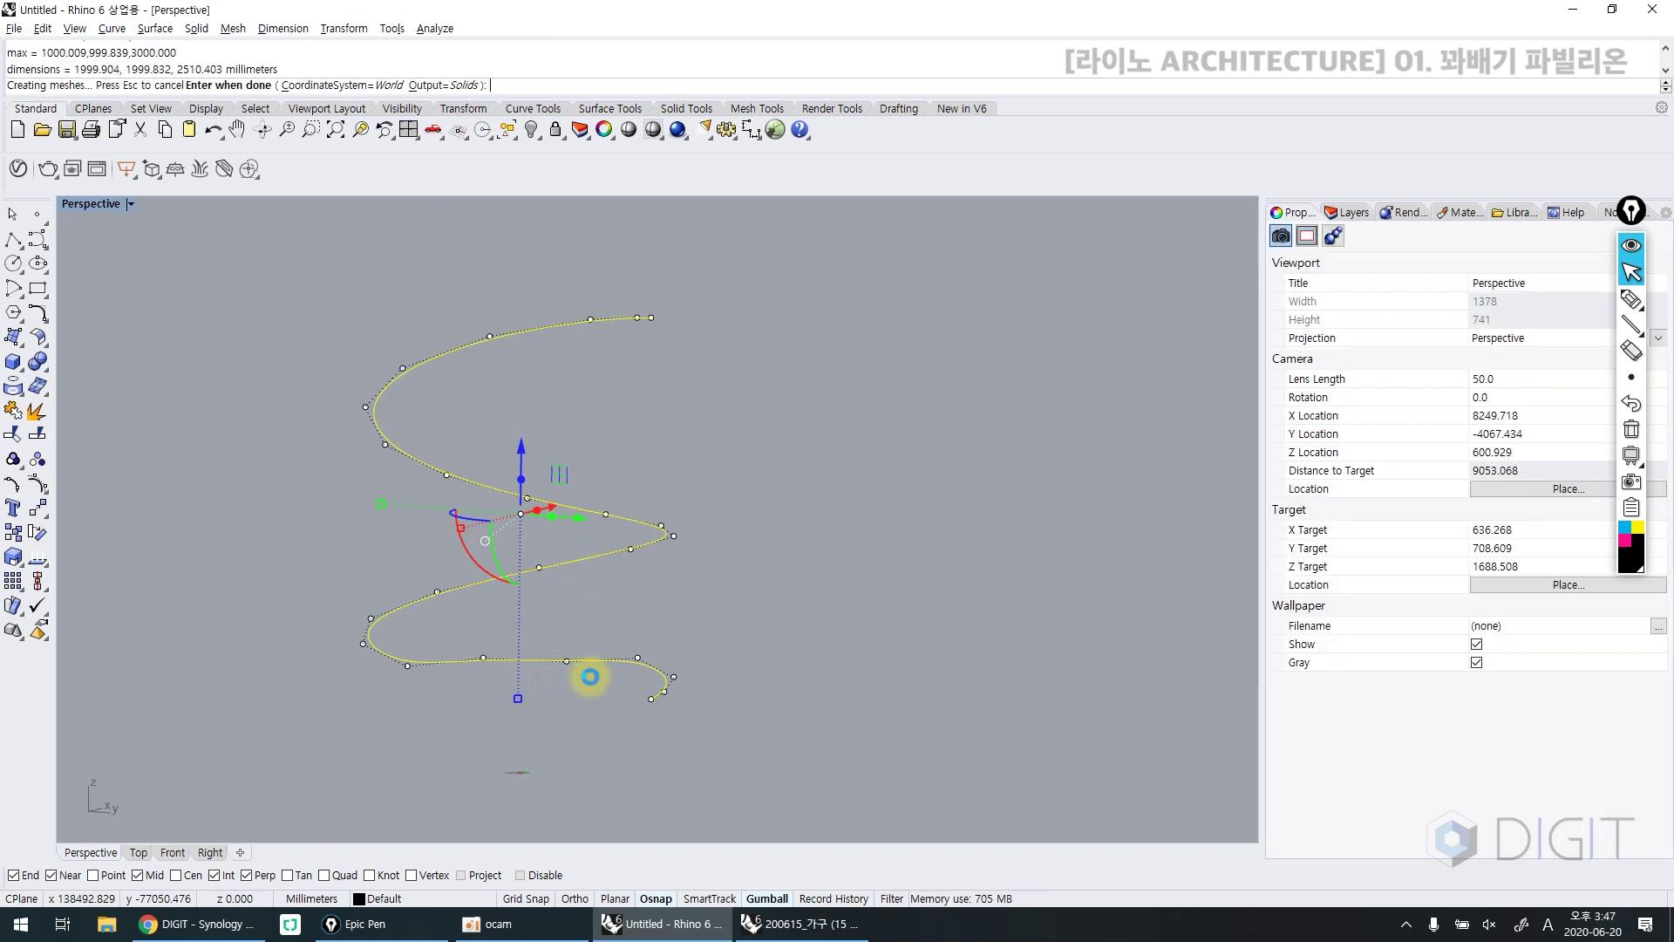
pyautogui.hotkey('ctrl', 'alt', 'g')
pyautogui.hotkey('ctrl', 'alt', 'w')
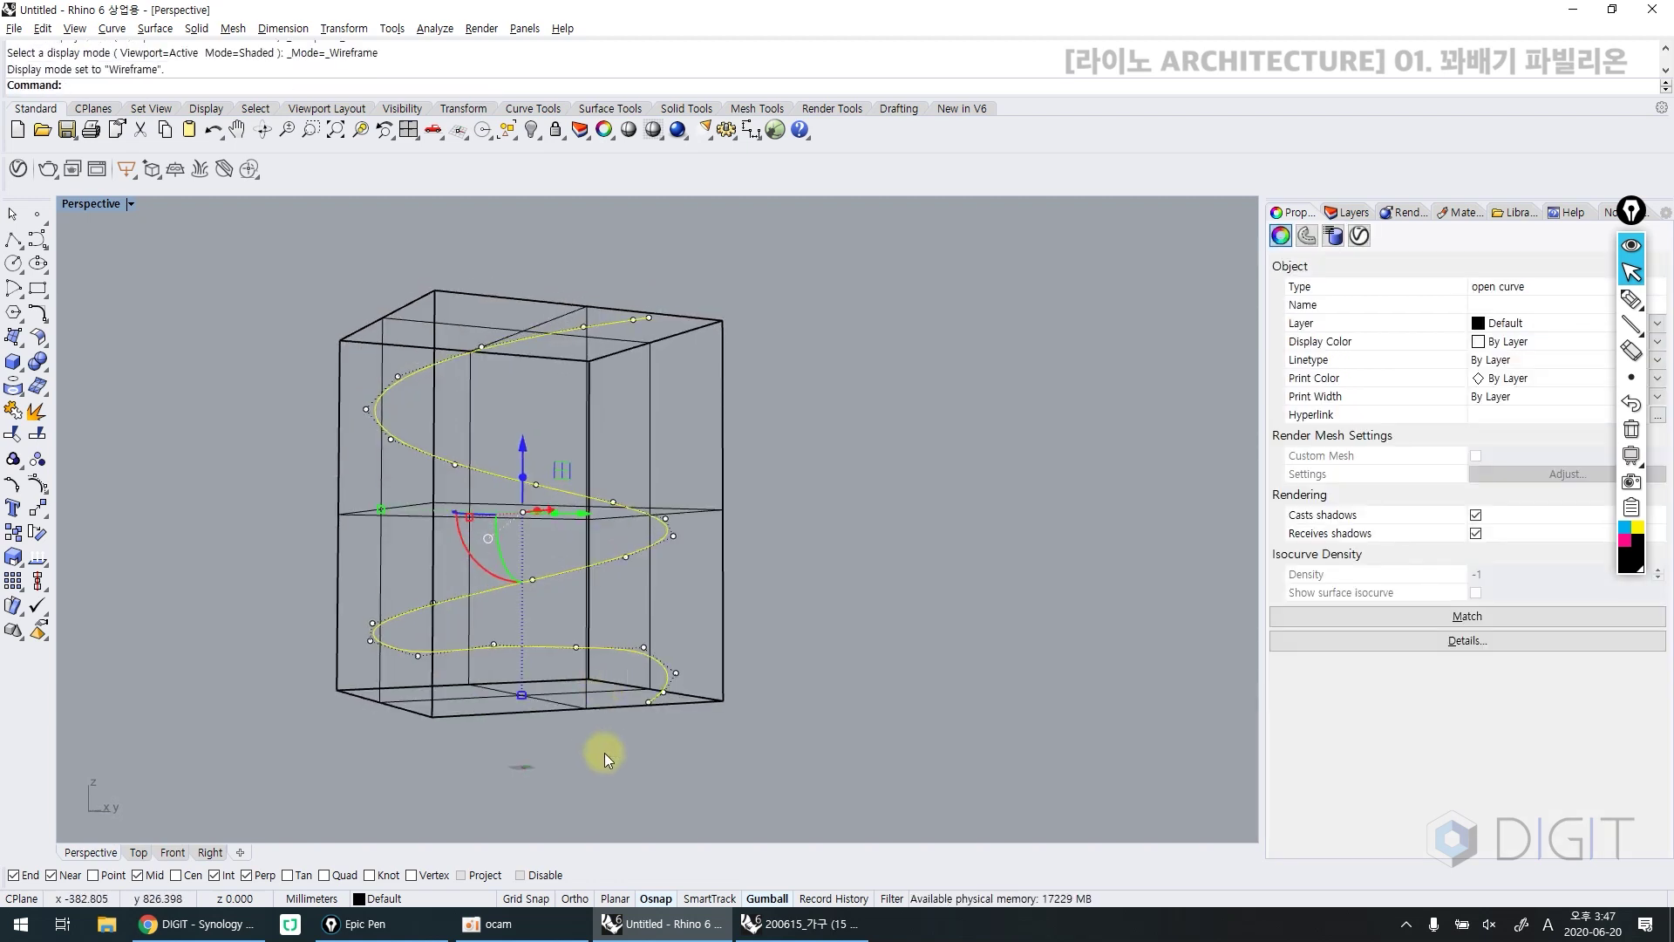
# Move the helix together with its bounding box from a lower corner of the box to the world origin (0)
pyautogui.keyDown('shift'); pyautogui.click(583, 702); pyautogui.keyUp('shift')
pyautogui.write('M')
pyautogui.press('Return')
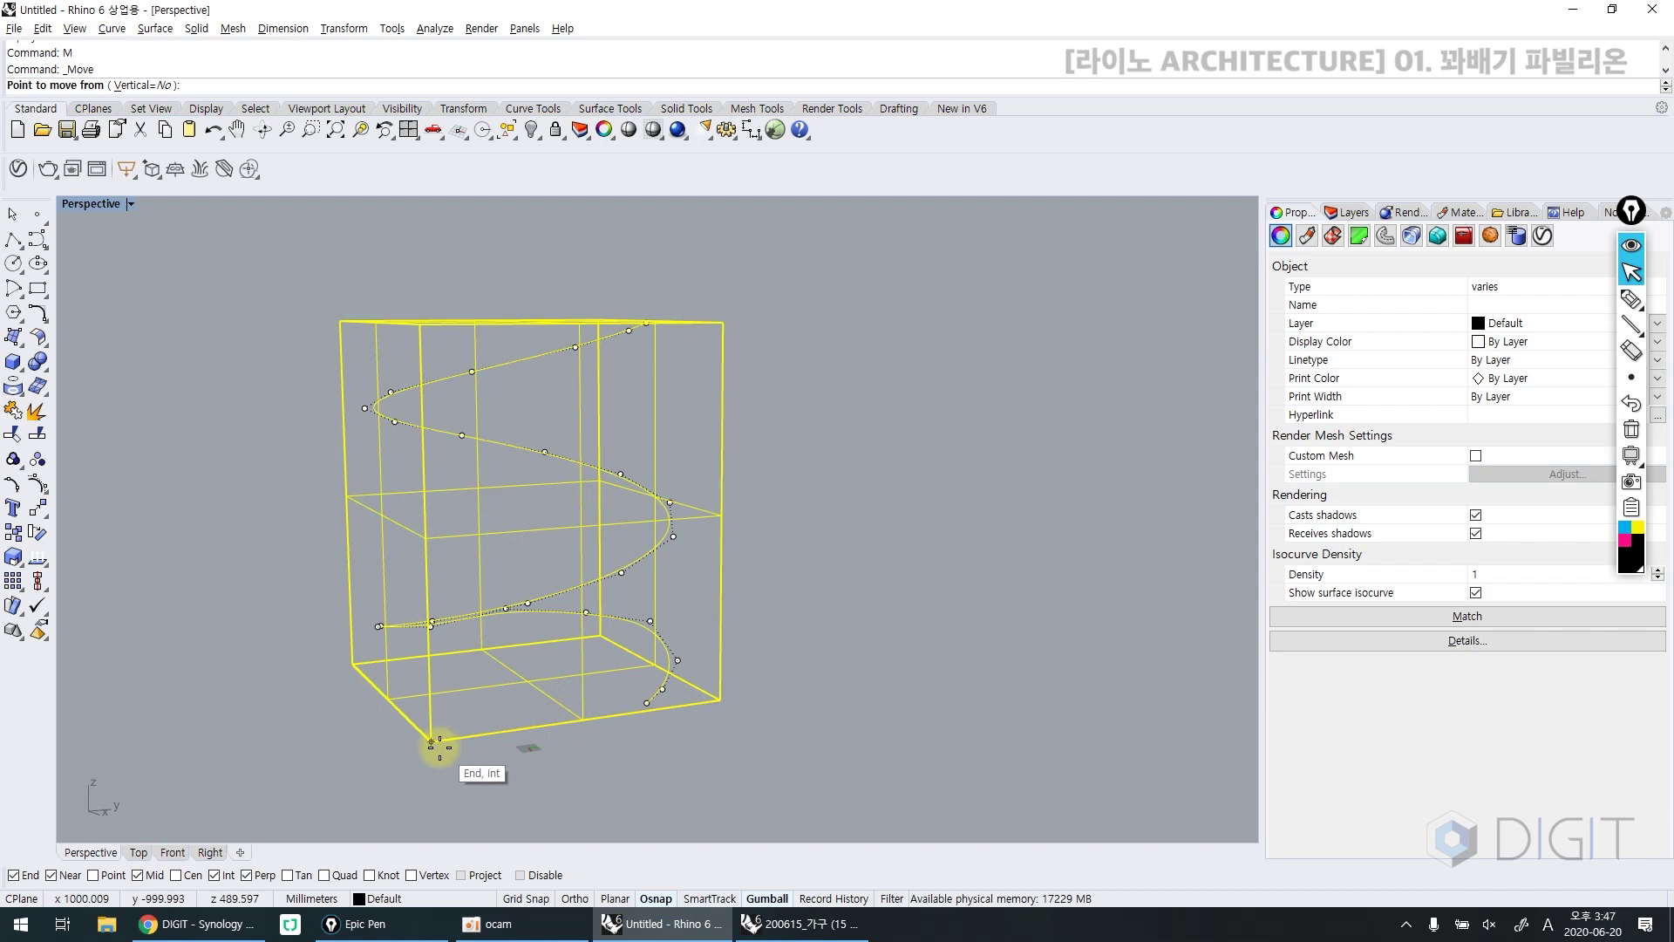
pyautogui.keyDown('shift'); pyautogui.moveTo(437, 746); pyautogui.dragTo(464, 723, button='right'); pyautogui.keyUp('shift')
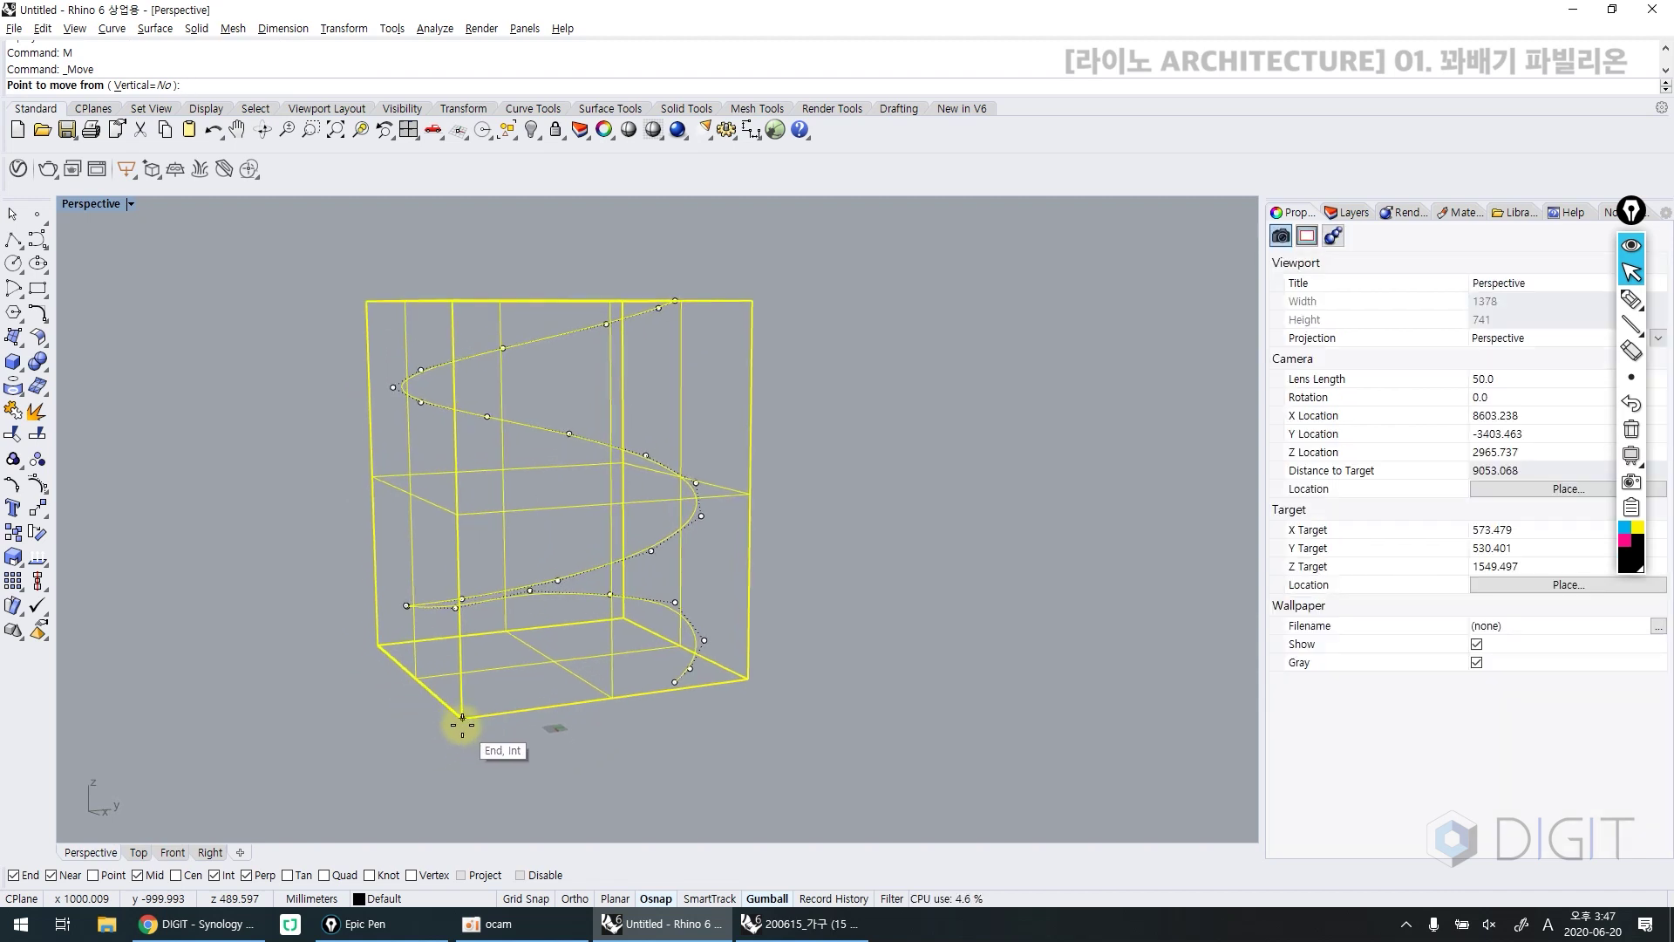
pyautogui.click(462, 724)
pyautogui.write('0')
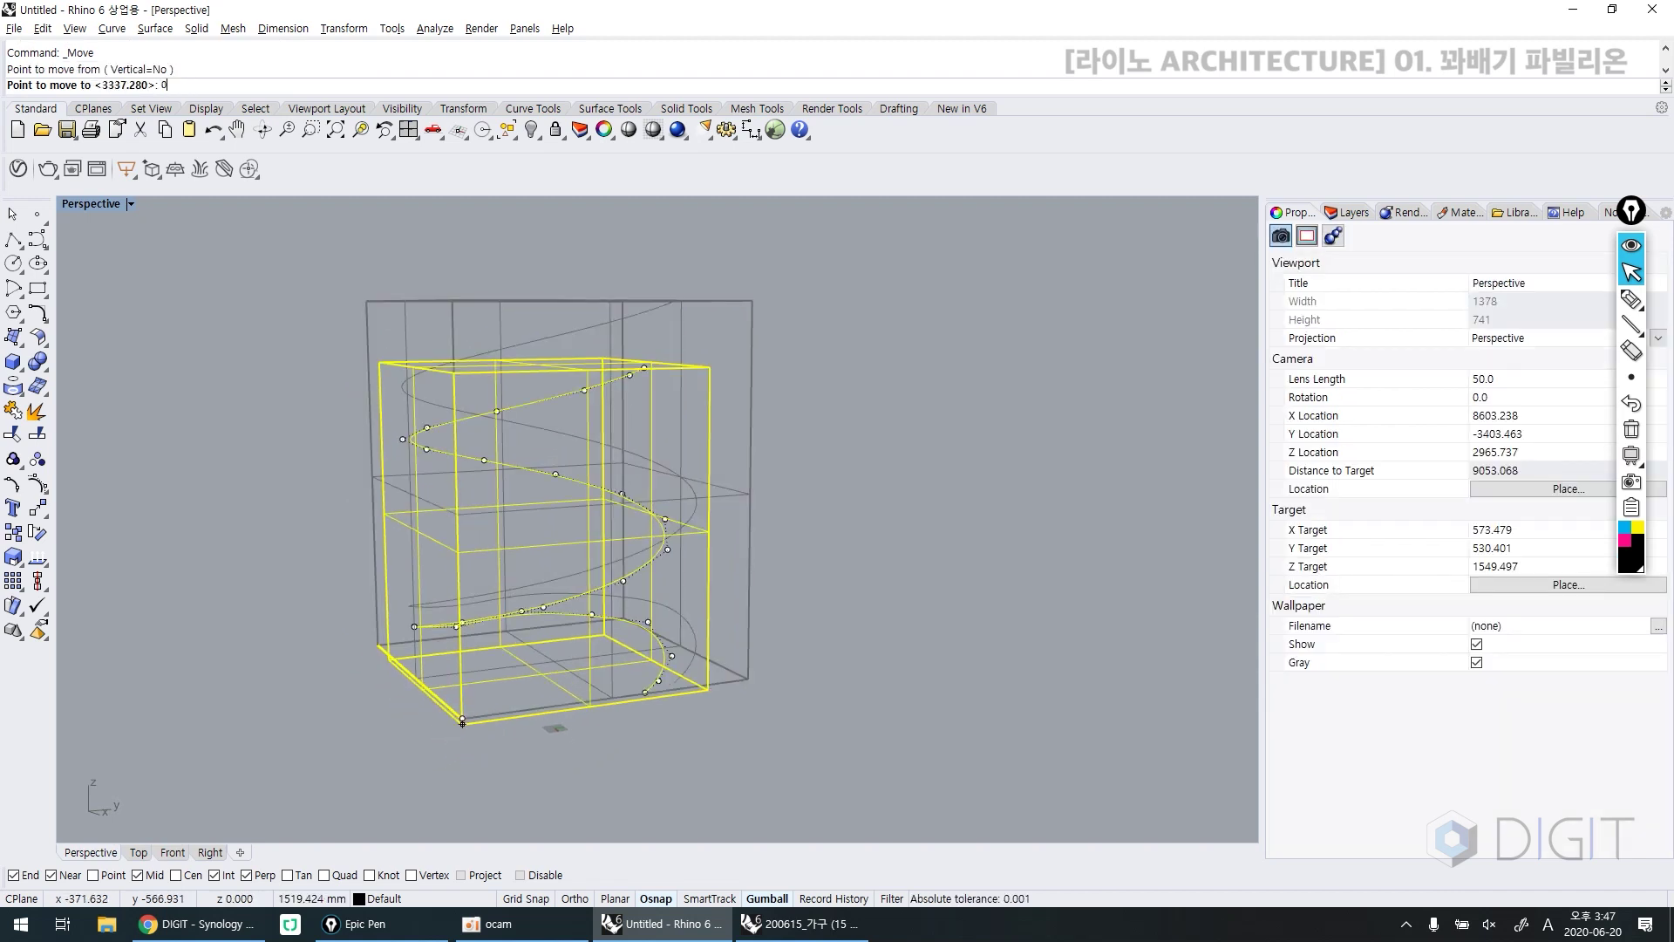
pyautogui.press('Return')
# Delete the bounding box around the helix
pyautogui.press('Escape')
pyautogui.click(577, 697)
pyautogui.scroll(5, 715, 629)
pyautogui.press('Delete')
pyautogui.click(660, 699)
pyautogui.write('zs')
pyautogui.press('Return')
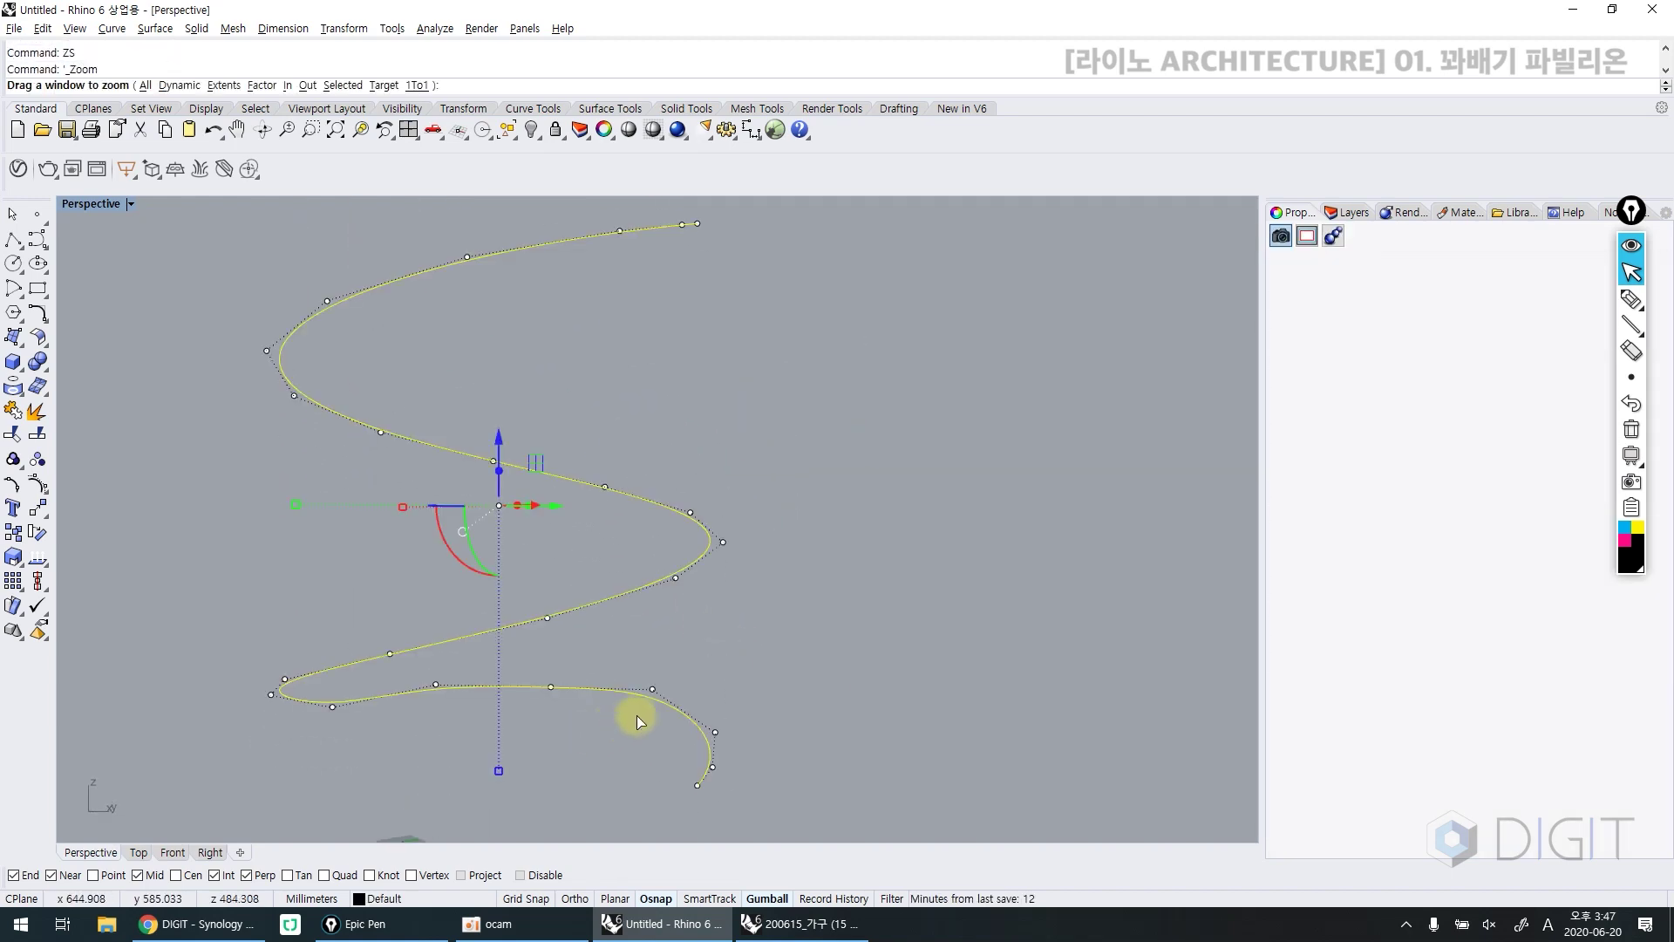
pyautogui.press('Escape')
pyautogui.scroll(-4, 673, 693)
pyautogui.moveTo(674, 693)
pyautogui.keyDown('shift'); pyautogui.mouseDown(button='right')
pyautogui.moveTo(700, 579)
pyautogui.moveTo(677, 672)
pyautogui.mouseUp(button='right'); pyautogui.keyUp('shift')
pyautogui.click(677, 672)
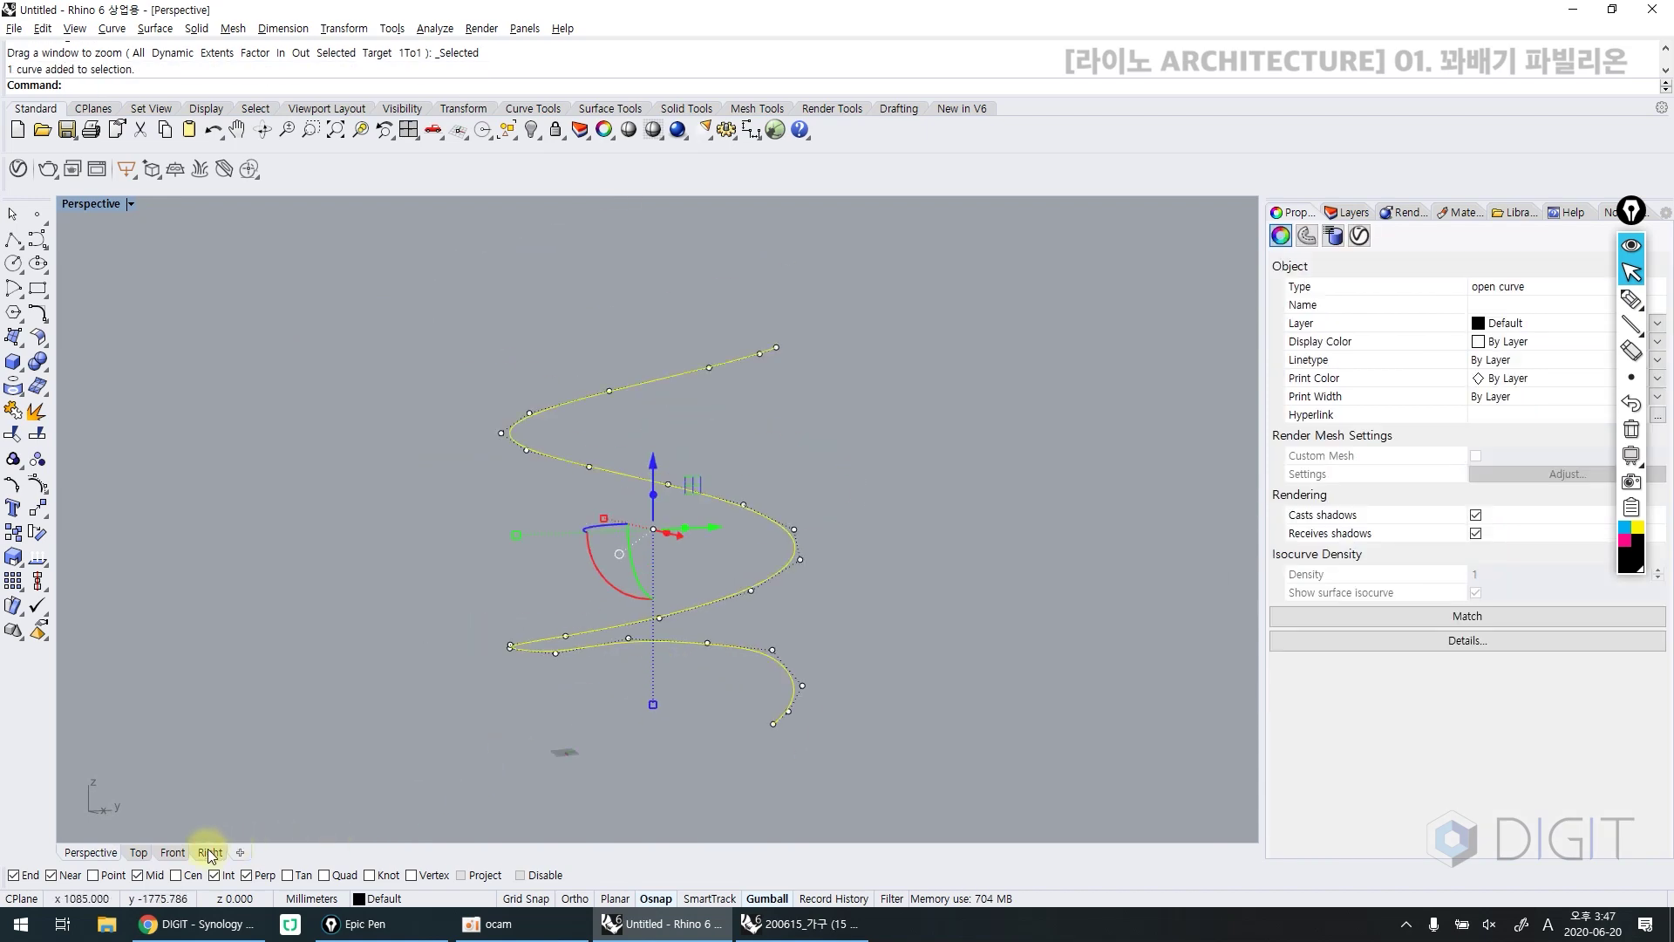
# Adjust the control points at the helix's lower end in the Front view so they form a nearly level line
pyautogui.click(173, 852)
pyautogui.scroll(-3, 552, 682)
pyautogui.scroll(6, 605, 666)
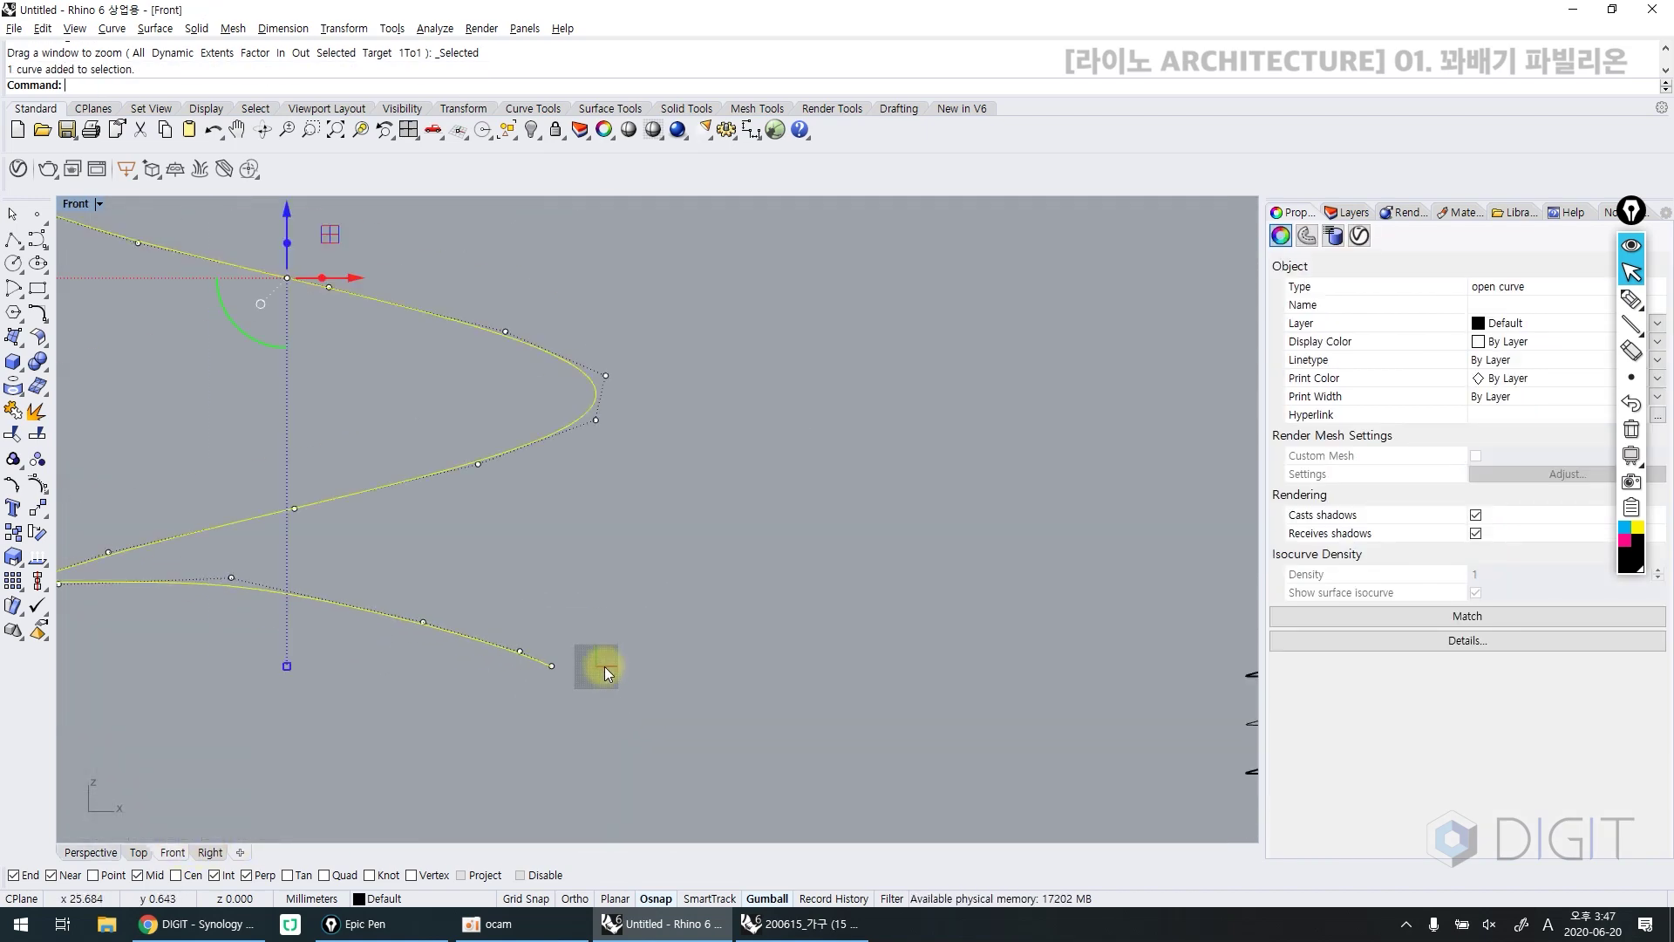
pyautogui.scroll(-4, 610, 680)
pyautogui.scroll(2, 567, 508)
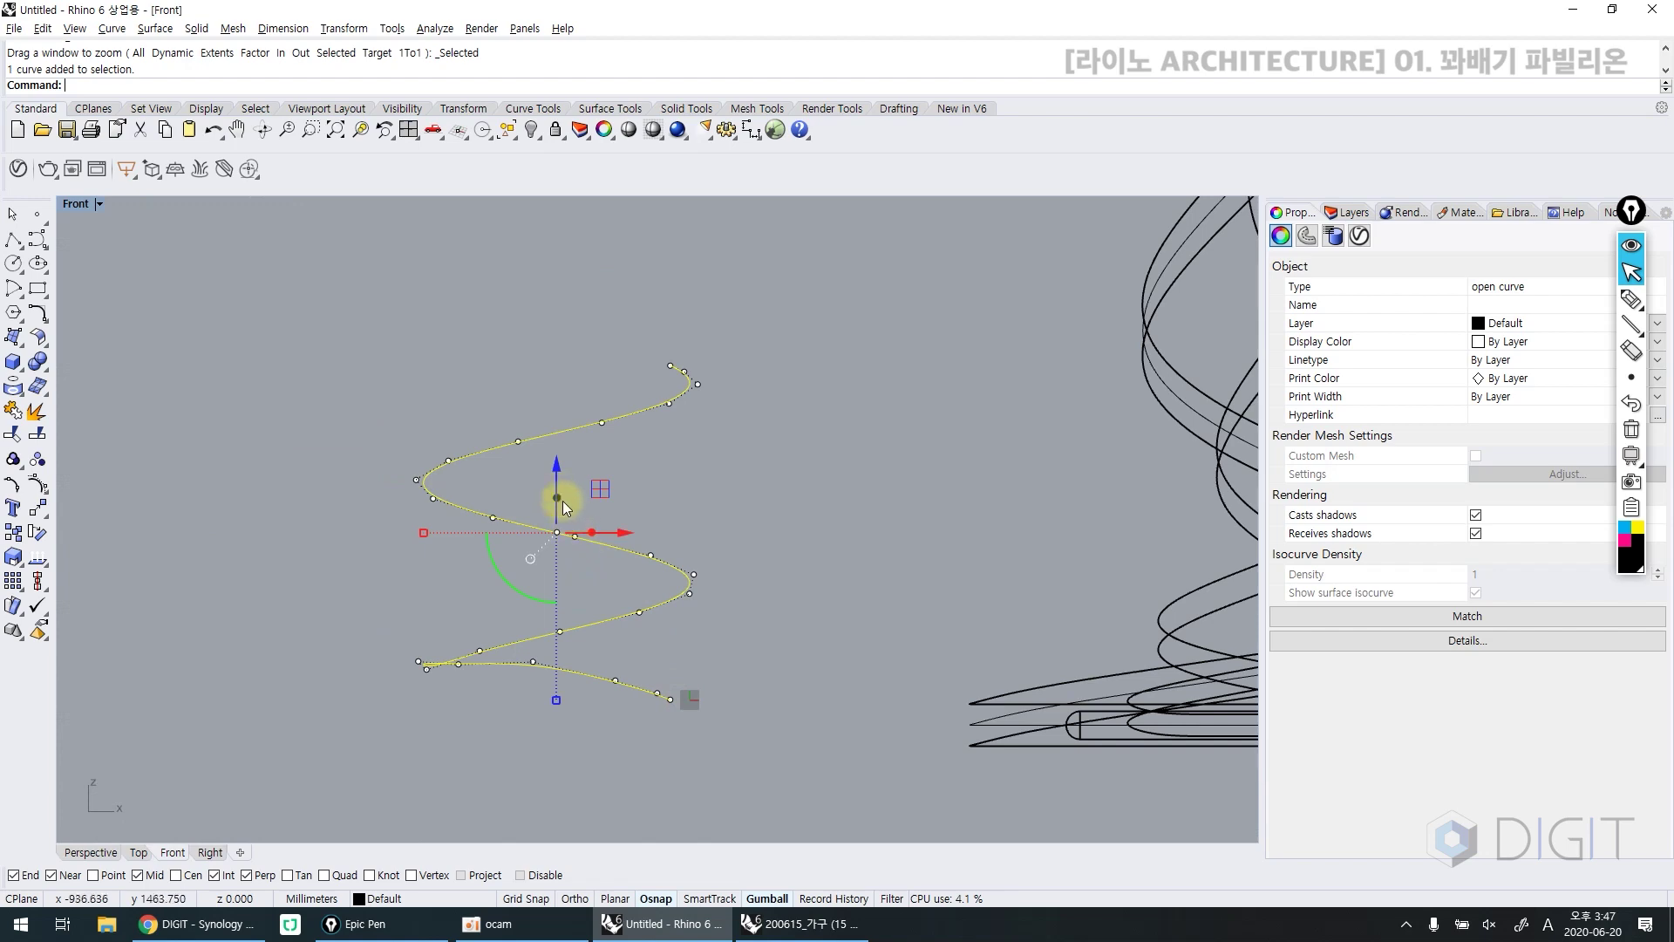
pyautogui.scroll(3, 612, 630)
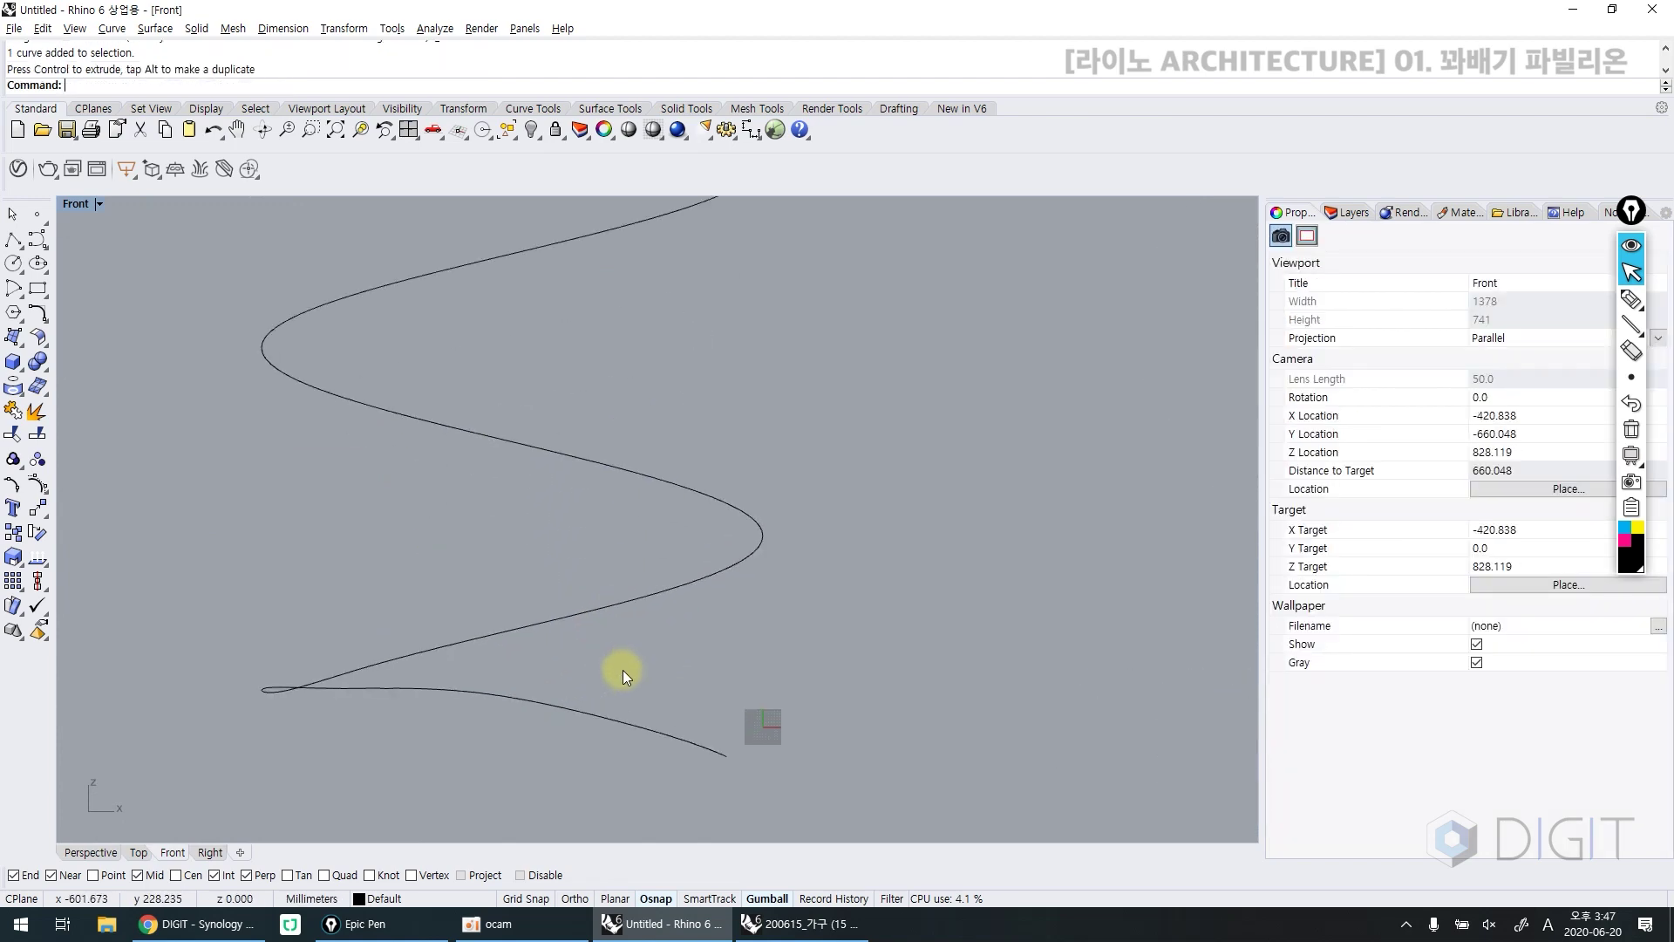
pyautogui.moveTo(558, 780); pyautogui.dragTo(796, 703)
pyautogui.moveTo(674, 693); pyautogui.dragTo(672, 656)
pyautogui.moveTo(625, 739); pyautogui.dragTo(715, 709)
pyautogui.hotkey('ctrl', 'z')
pyautogui.press('Escape')
pyautogui.press('Escape')
pyautogui.moveTo(807, 648); pyautogui.dragTo(667, 709)
pyautogui.press('Escape')
pyautogui.press('Escape')
pyautogui.press('Escape')
pyautogui.press('Escape')
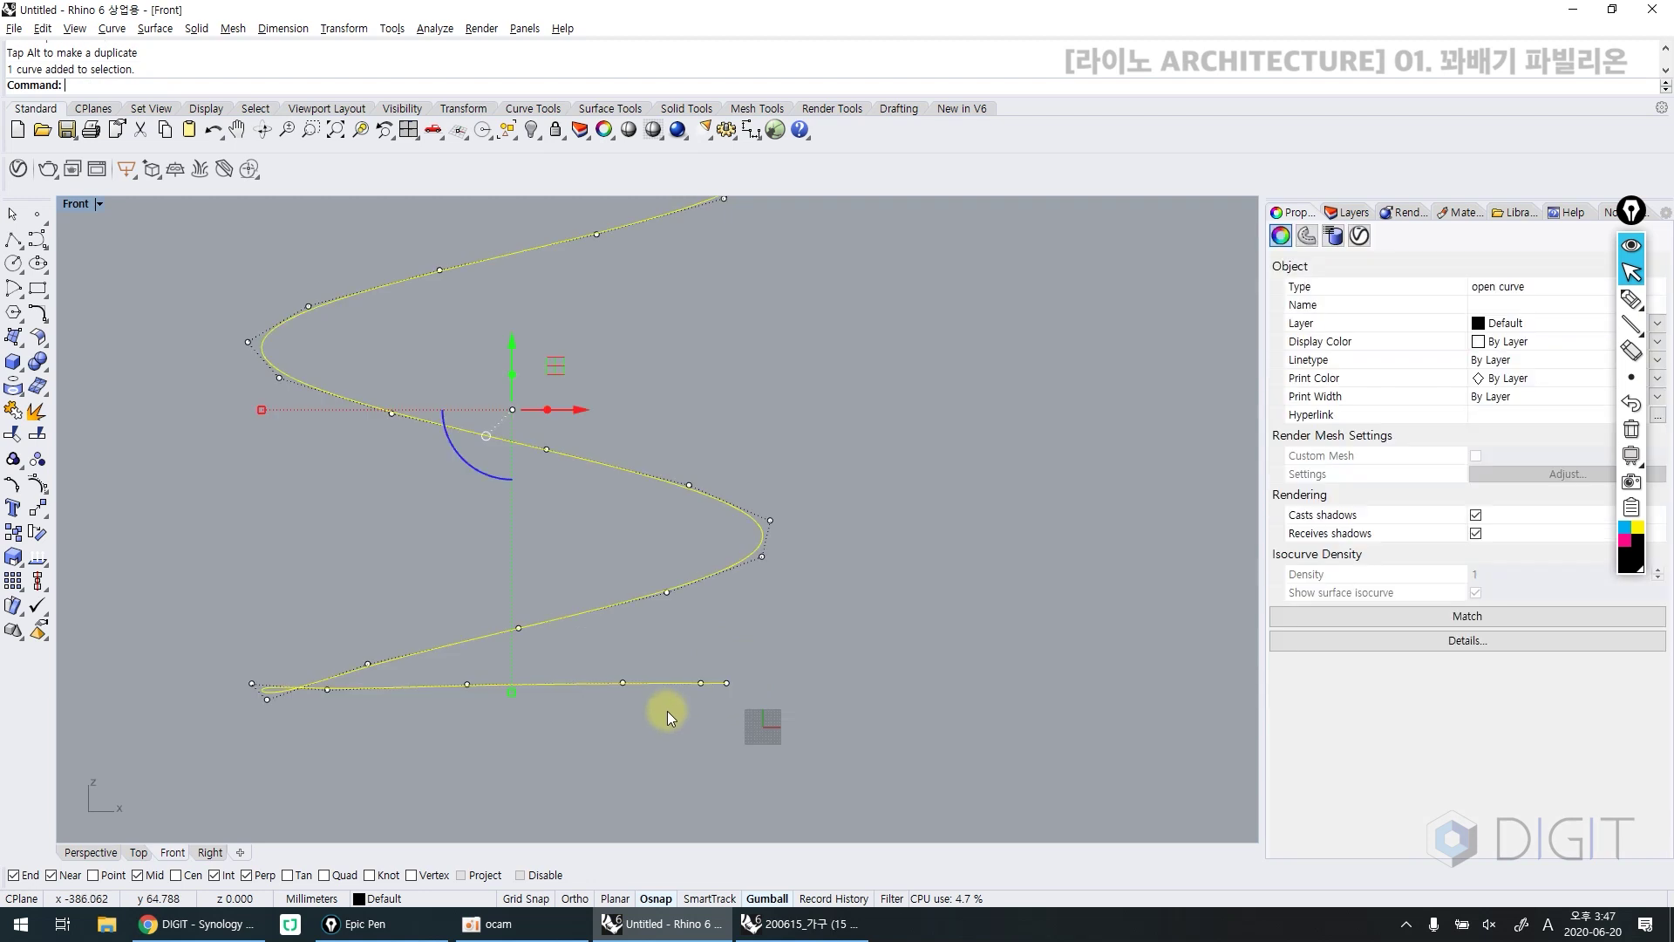
# Move the helix sideways and down in the Front view so its flattened base sits level with the origin
pyautogui.scroll(-1, 667, 710)
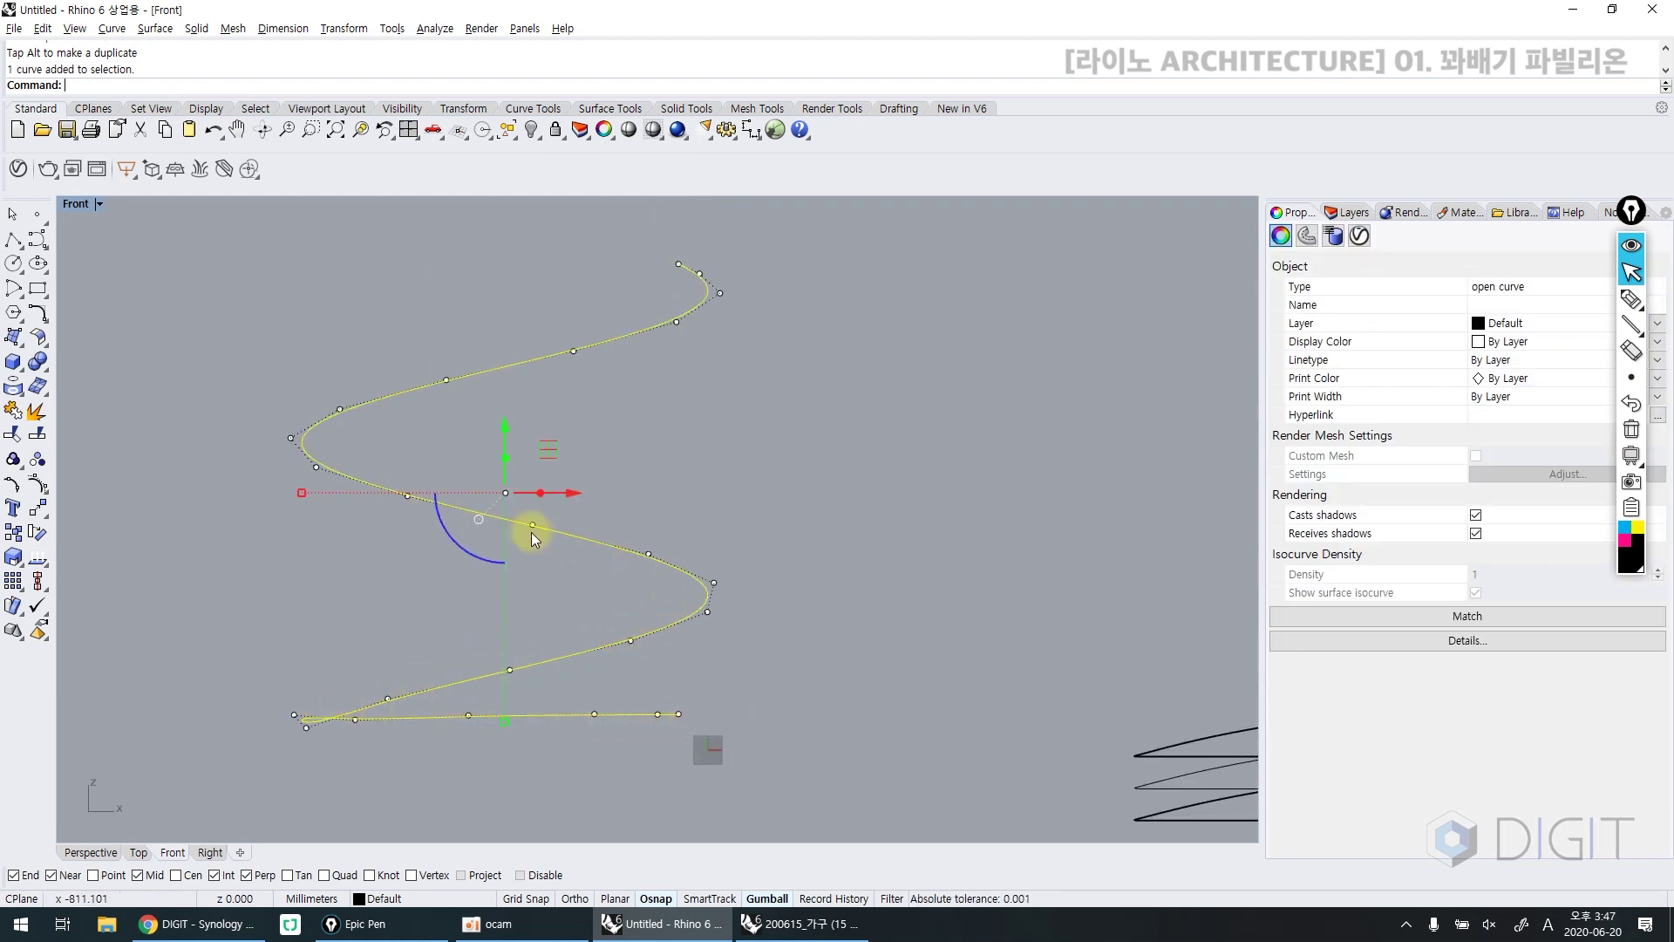
pyautogui.press('Escape')
pyautogui.doubleClick(88, 213)
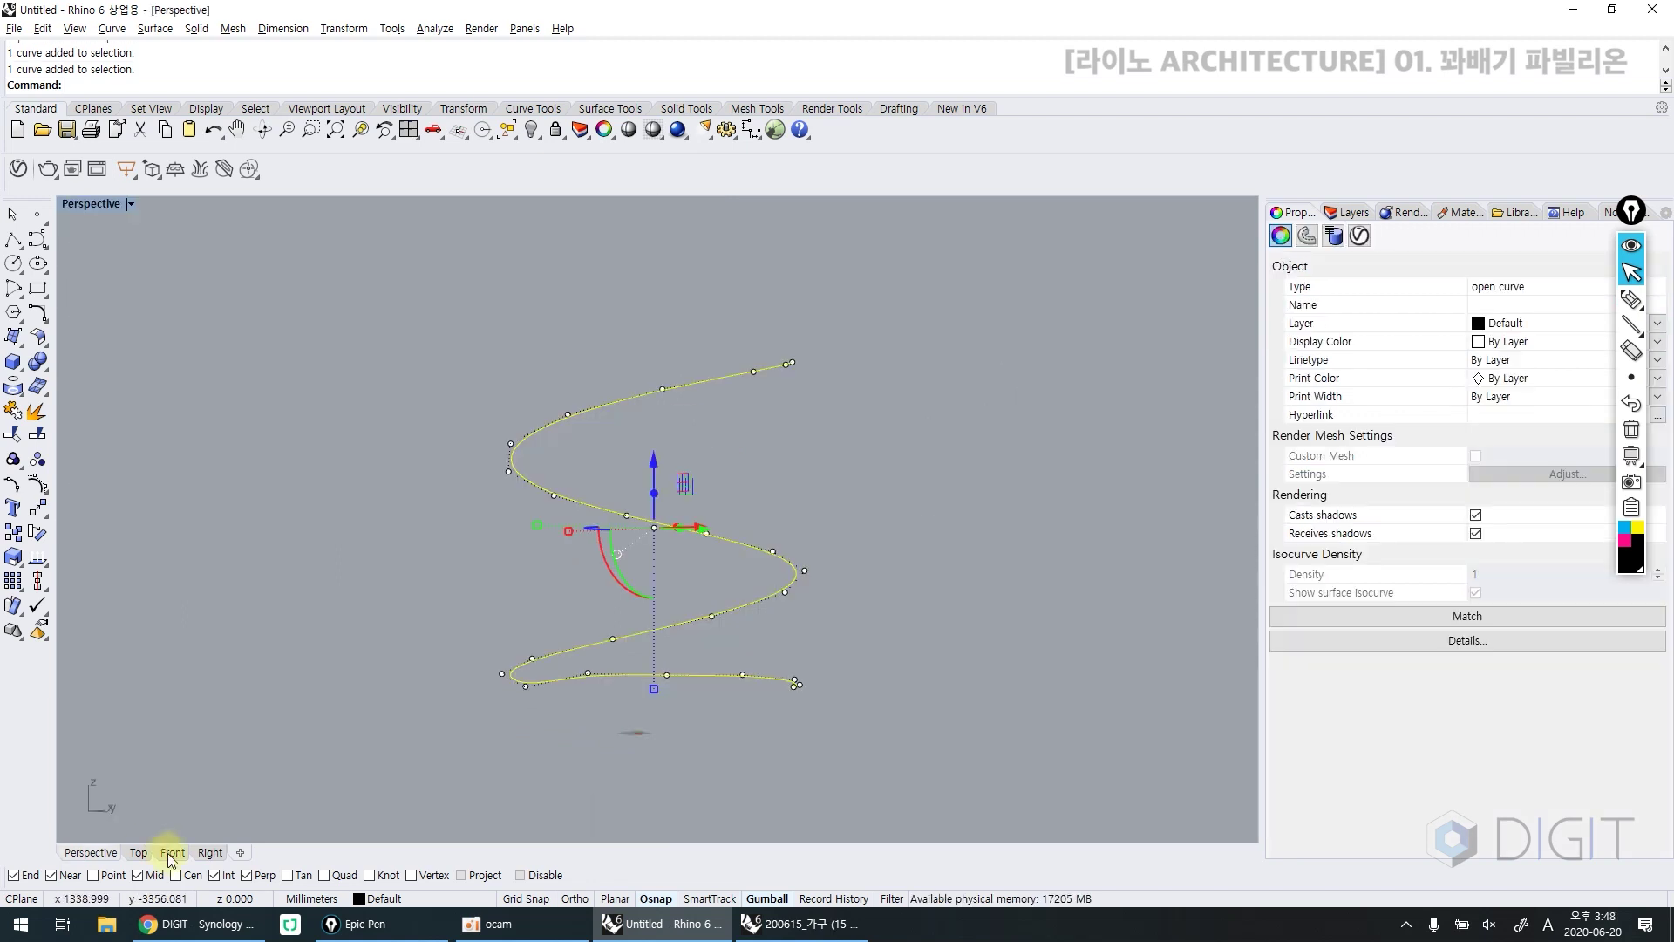
pyautogui.click(171, 852)
pyautogui.moveTo(378, 719); pyautogui.dragTo(415, 695, button='right')
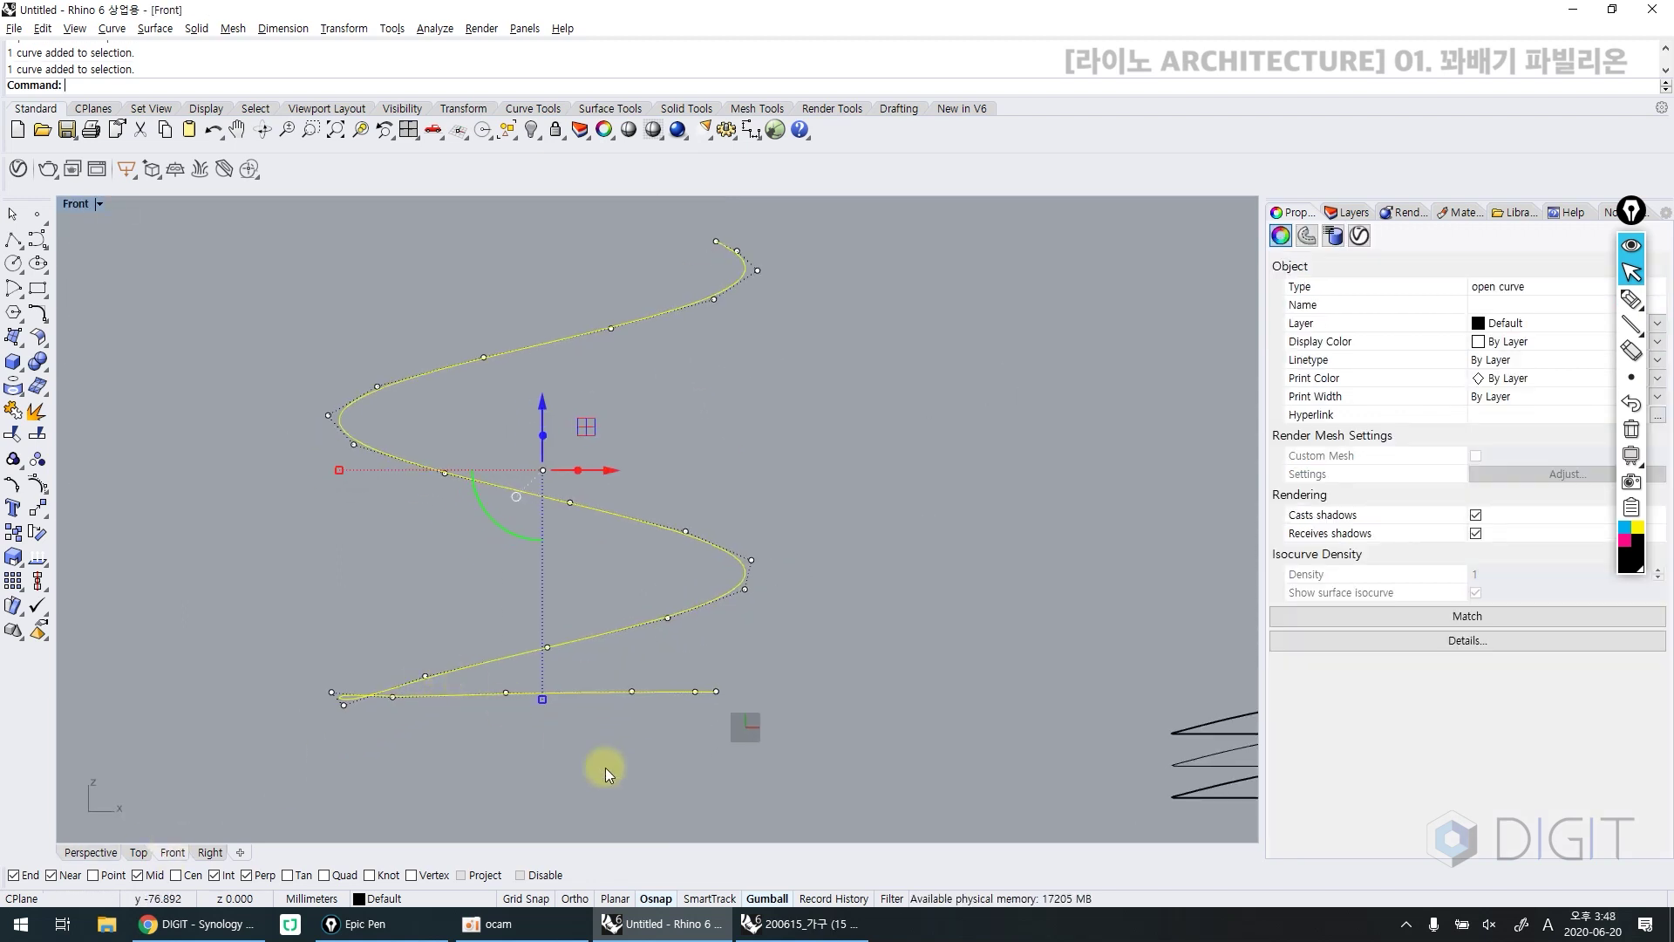
pyautogui.scroll(2, 609, 767)
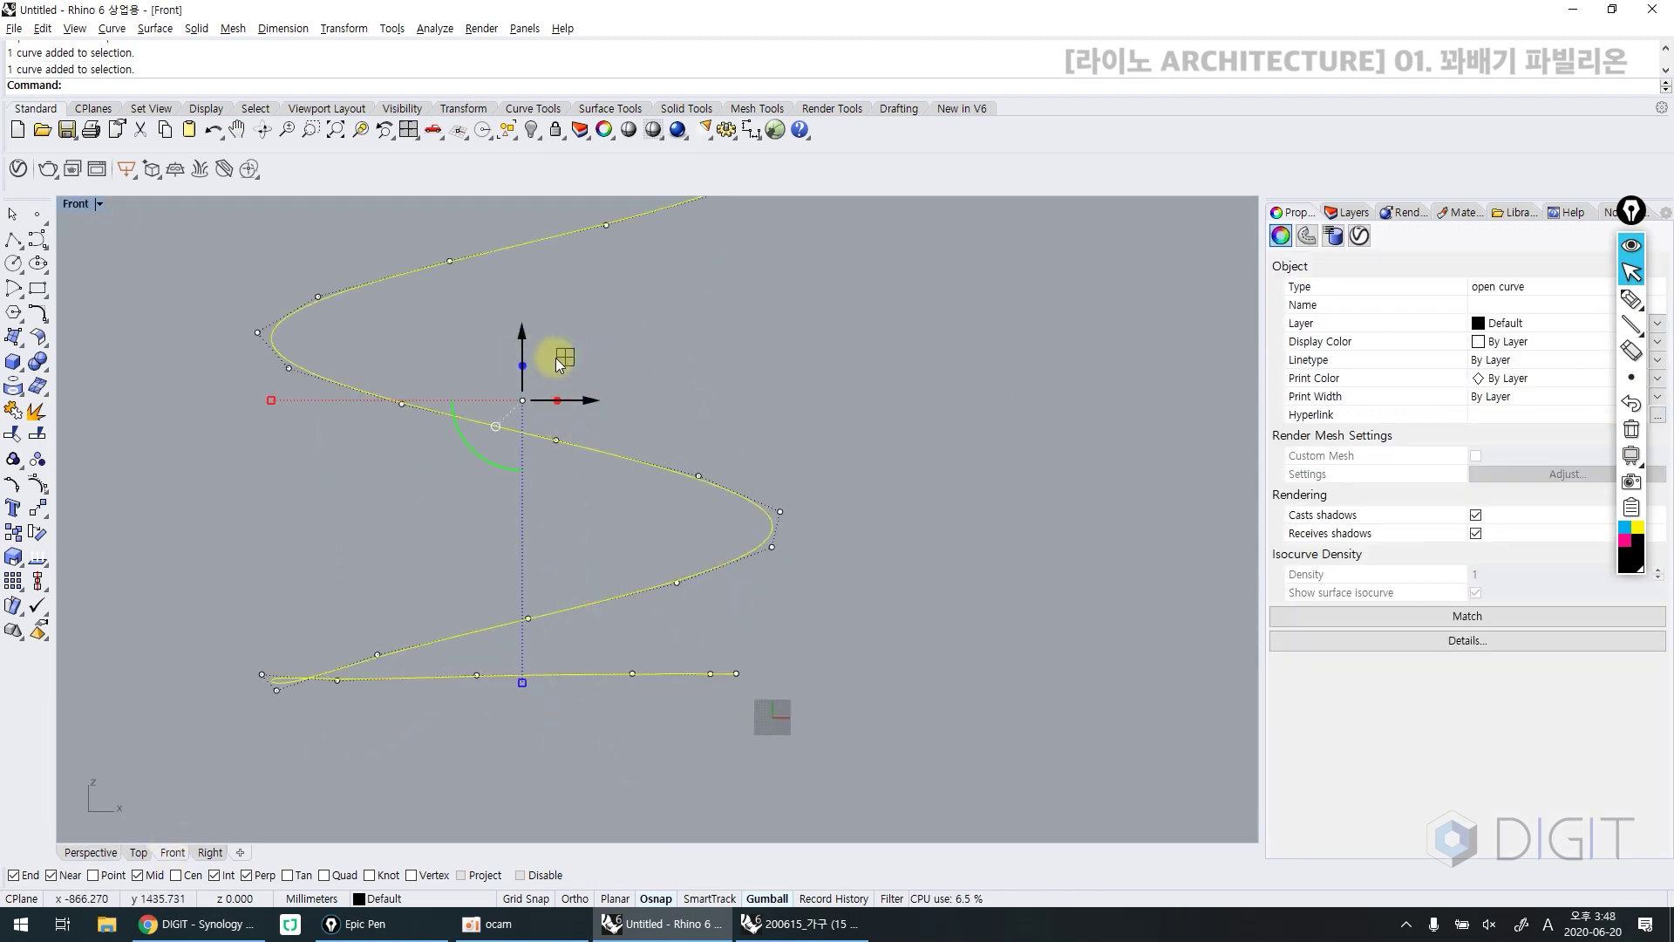
pyautogui.moveTo(557, 356); pyautogui.dragTo(750, 402)
pyautogui.click(824, 432)
pyautogui.click(550, 705)
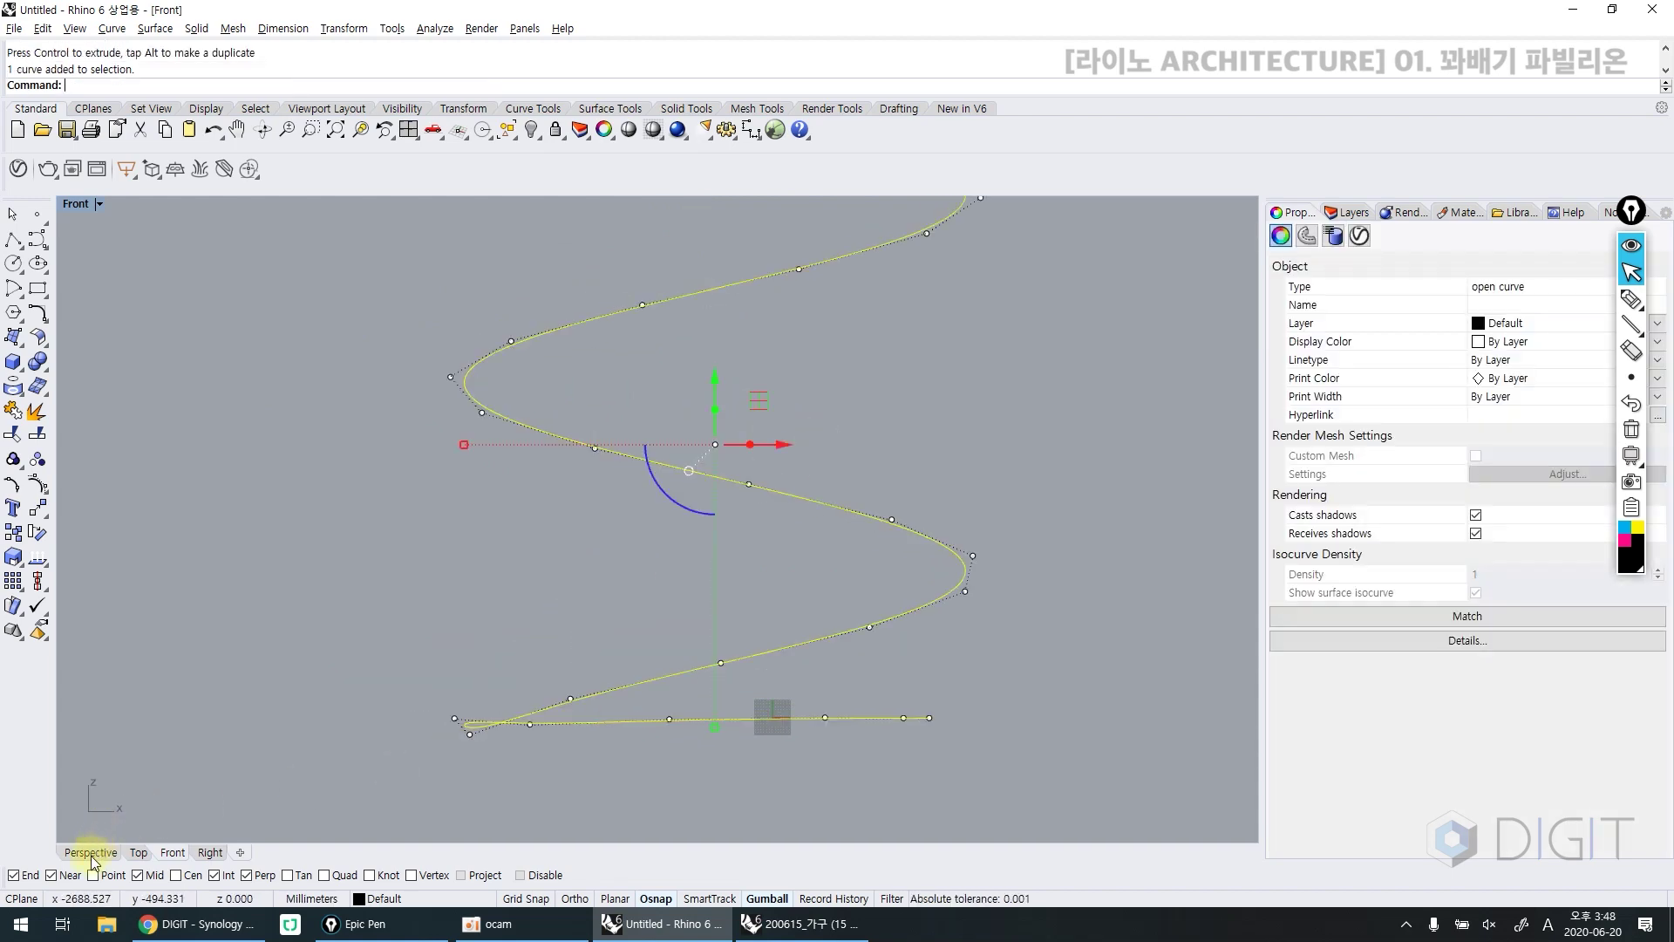
# Select the control points along the helix's flattened base loop in the Perspective view
pyautogui.click(91, 852)
pyautogui.moveTo(661, 599); pyautogui.dragTo(648, 694, button='right')
pyautogui.click(672, 687)
pyautogui.moveTo(750, 645); pyautogui.dragTo(719, 672)
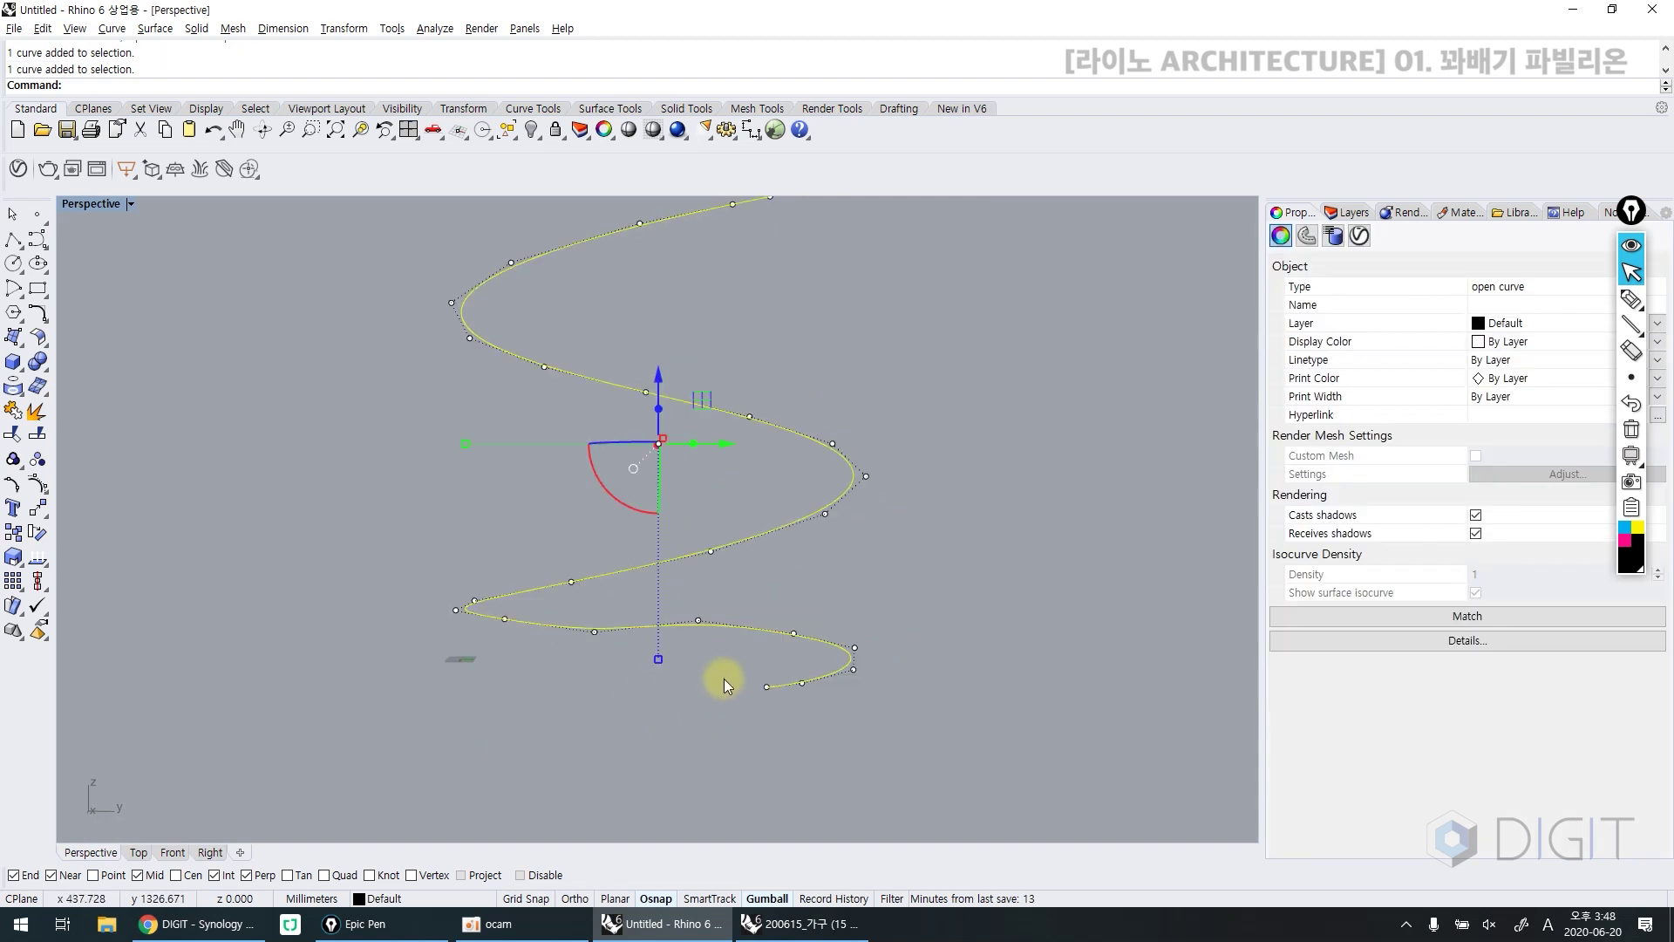
pyautogui.moveTo(566, 720); pyautogui.dragTo(859, 636)
pyautogui.moveTo(950, 600); pyautogui.dragTo(837, 658, button='right')
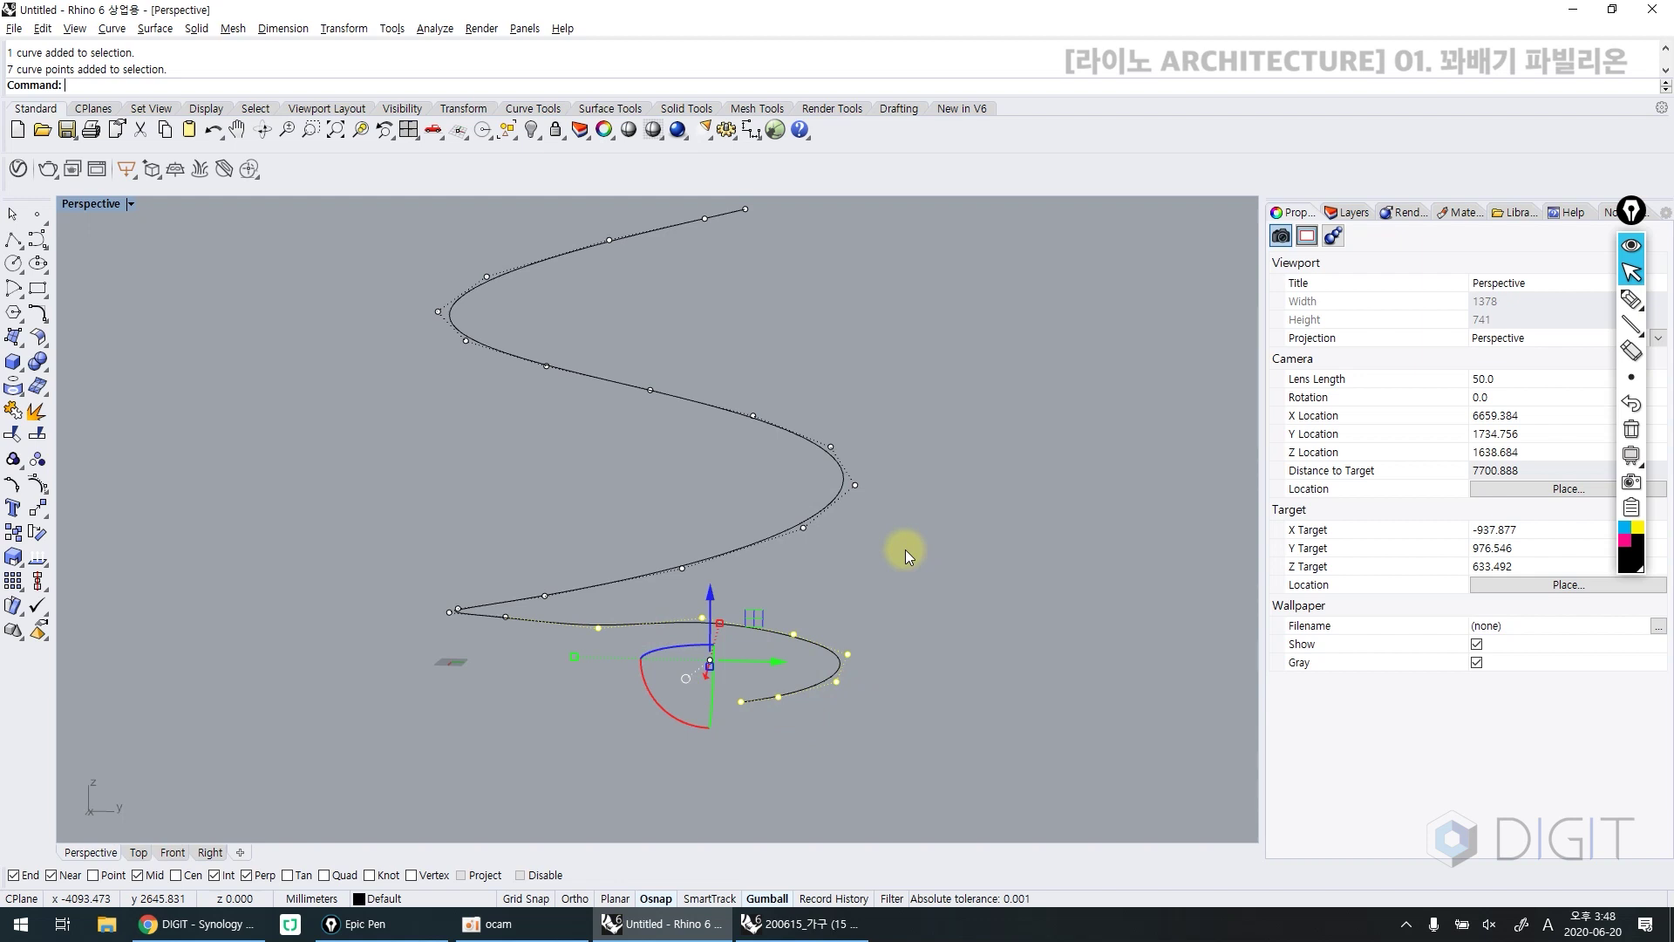
pyautogui.hotkey('ctrl', 'shift', '3')
pyautogui.moveTo(846, 655)
pyautogui.mouseDown()
pyautogui.moveTo(870, 634)
pyautogui.moveTo(916, 638)
pyautogui.mouseUp()
pyautogui.moveTo(940, 608); pyautogui.dragTo(917, 630)
pyautogui.moveTo(919, 608)
pyautogui.mouseDown()
pyautogui.moveTo(959, 635)
pyautogui.moveTo(980, 599)
pyautogui.moveTo(991, 643)
pyautogui.moveTo(1104, 652)
pyautogui.mouseUp()
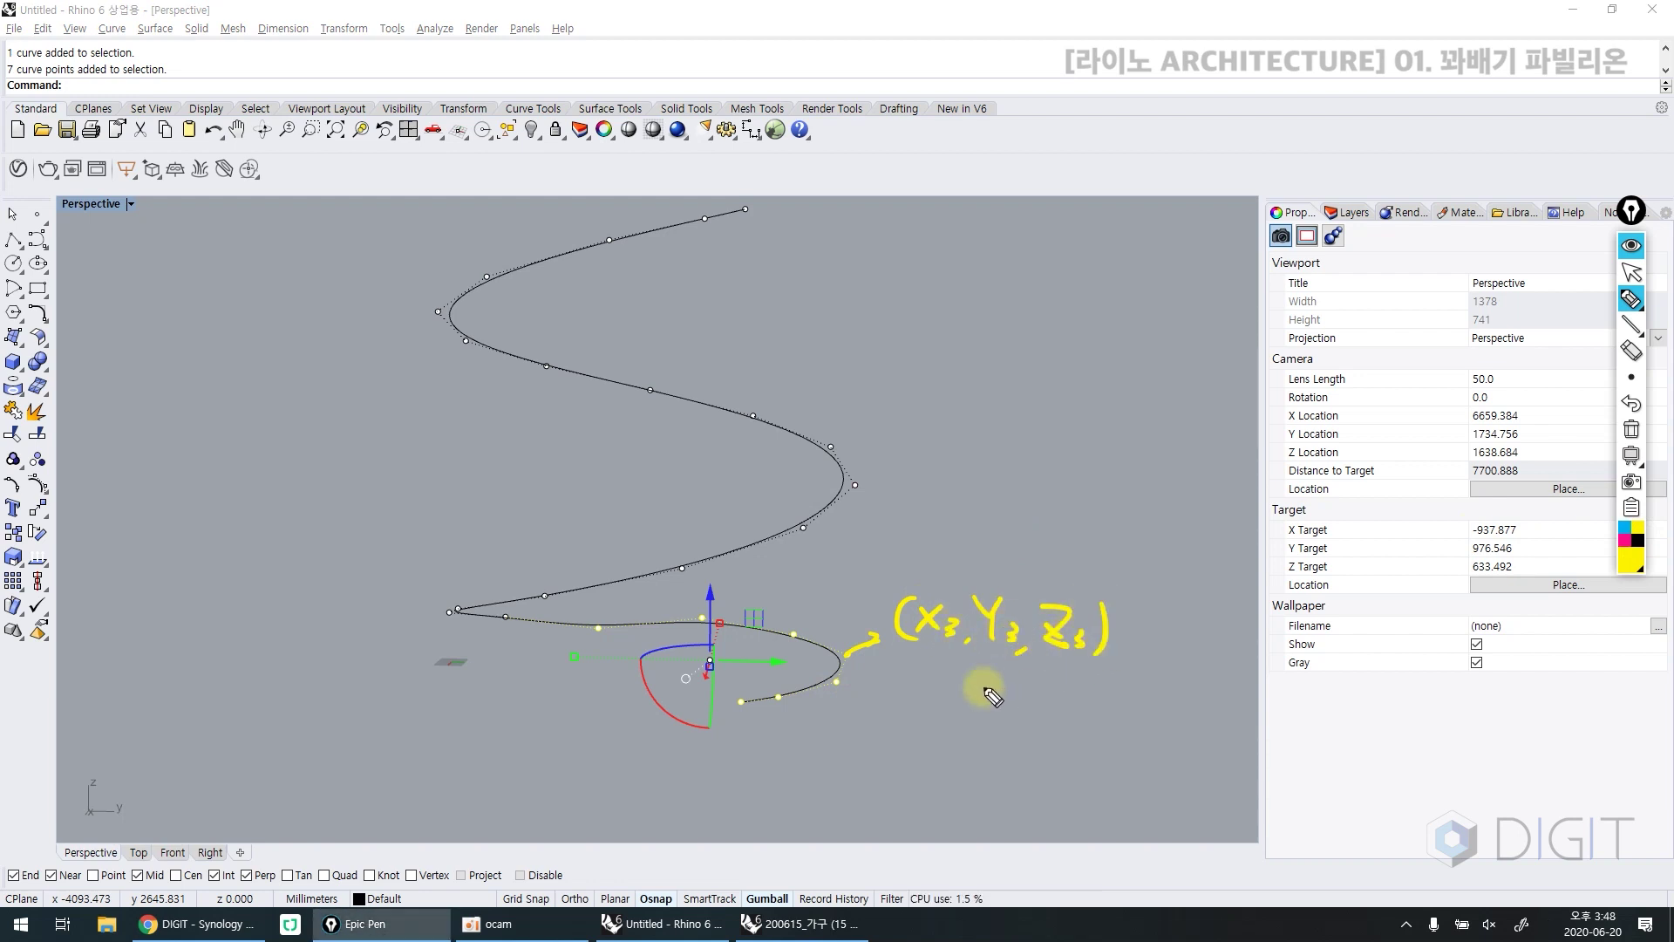
pyautogui.moveTo(813, 624)
pyautogui.mouseDown()
pyautogui.moveTo(897, 549)
pyautogui.moveTo(973, 583)
pyautogui.moveTo(1055, 547)
pyautogui.moveTo(1083, 591)
pyautogui.mouseUp()
pyautogui.moveTo(1101, 554); pyautogui.dragTo(1098, 596)
pyautogui.click(998, 518)
pyautogui.click(999, 505)
pyautogui.click(1000, 487)
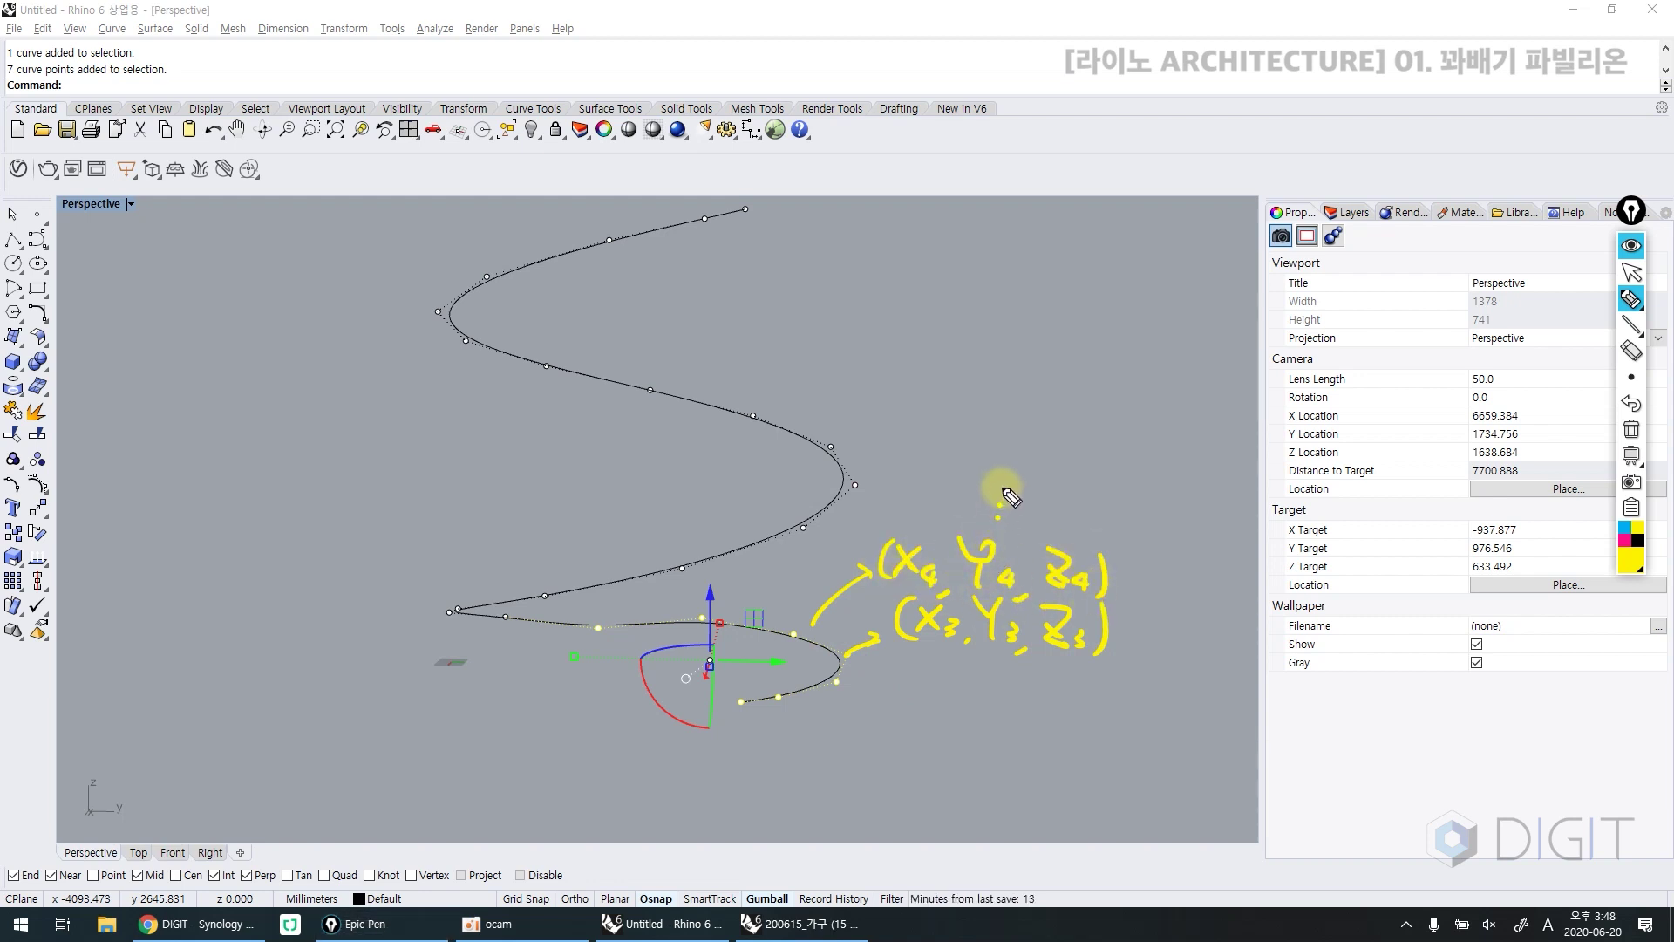
pyautogui.moveTo(1029, 398)
pyautogui.mouseDown()
pyautogui.moveTo(1029, 664)
pyautogui.moveTo(1102, 647)
pyautogui.moveTo(1095, 416)
pyautogui.moveTo(1029, 415)
pyautogui.mouseUp()
pyautogui.moveTo(1059, 403); pyautogui.dragTo(1059, 359)
pyautogui.moveTo(1076, 401)
pyautogui.mouseDown()
pyautogui.moveTo(1069, 358)
pyautogui.moveTo(1092, 373)
pyautogui.mouseUp()
pyautogui.moveTo(1034, 277); pyautogui.dragTo(1109, 298)
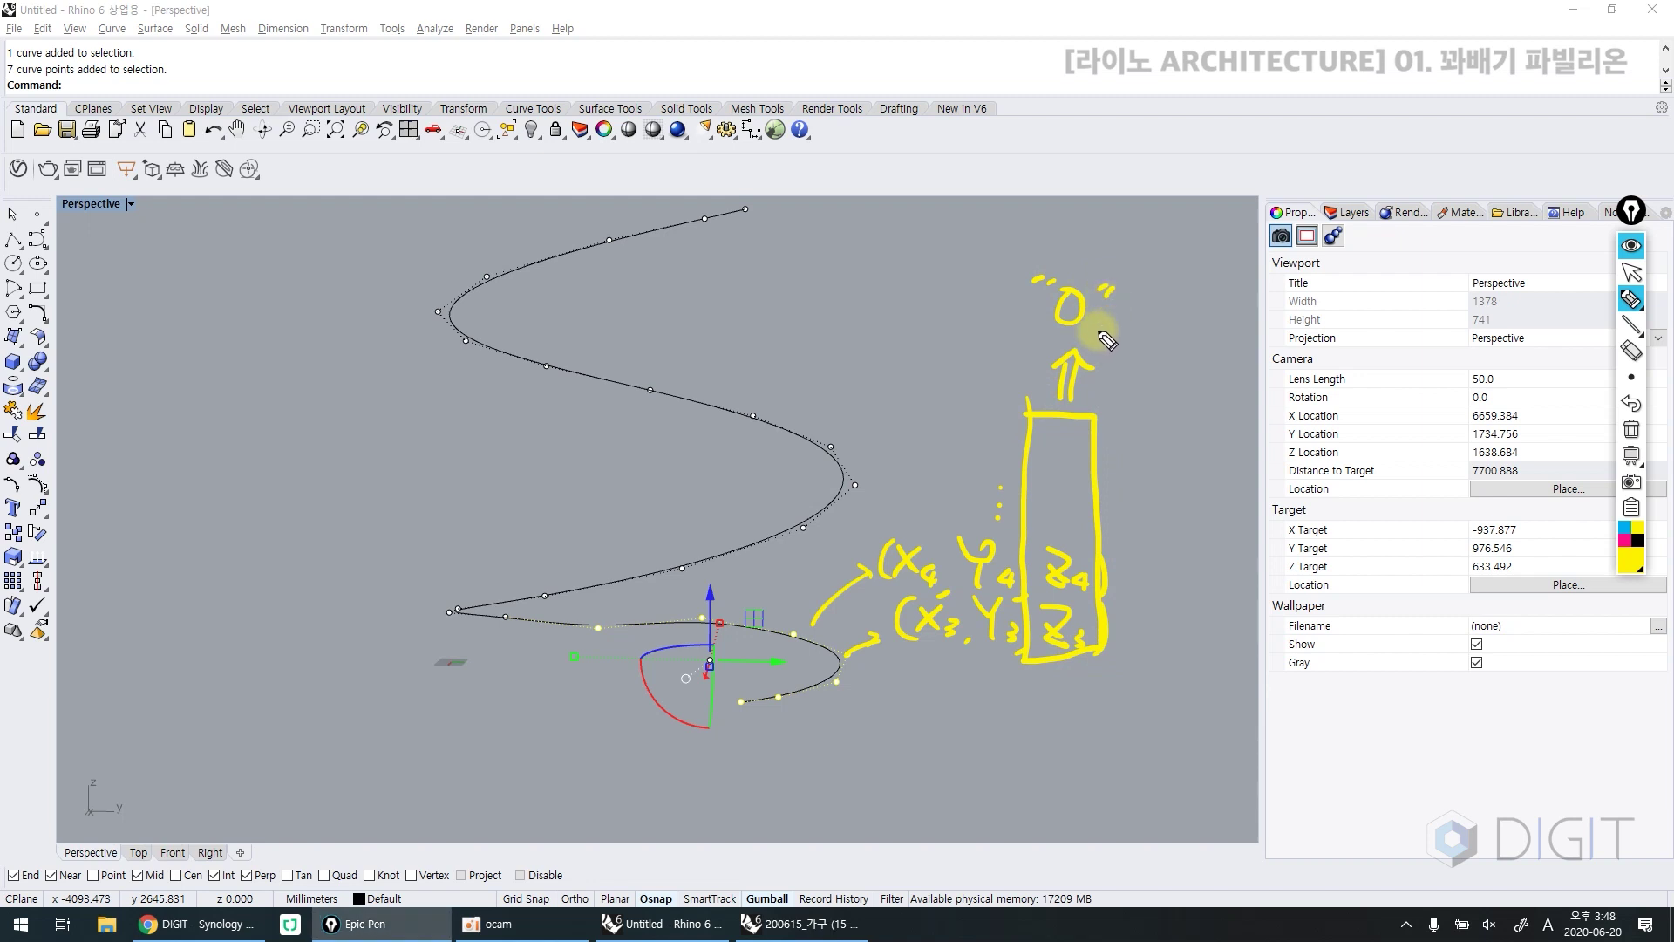
pyautogui.moveTo(573, 616); pyautogui.dragTo(582, 602)
pyautogui.moveTo(582, 617); pyautogui.dragTo(593, 601)
pyautogui.moveTo(727, 735); pyautogui.dragTo(734, 726)
pyautogui.moveTo(735, 738); pyautogui.dragTo(742, 727)
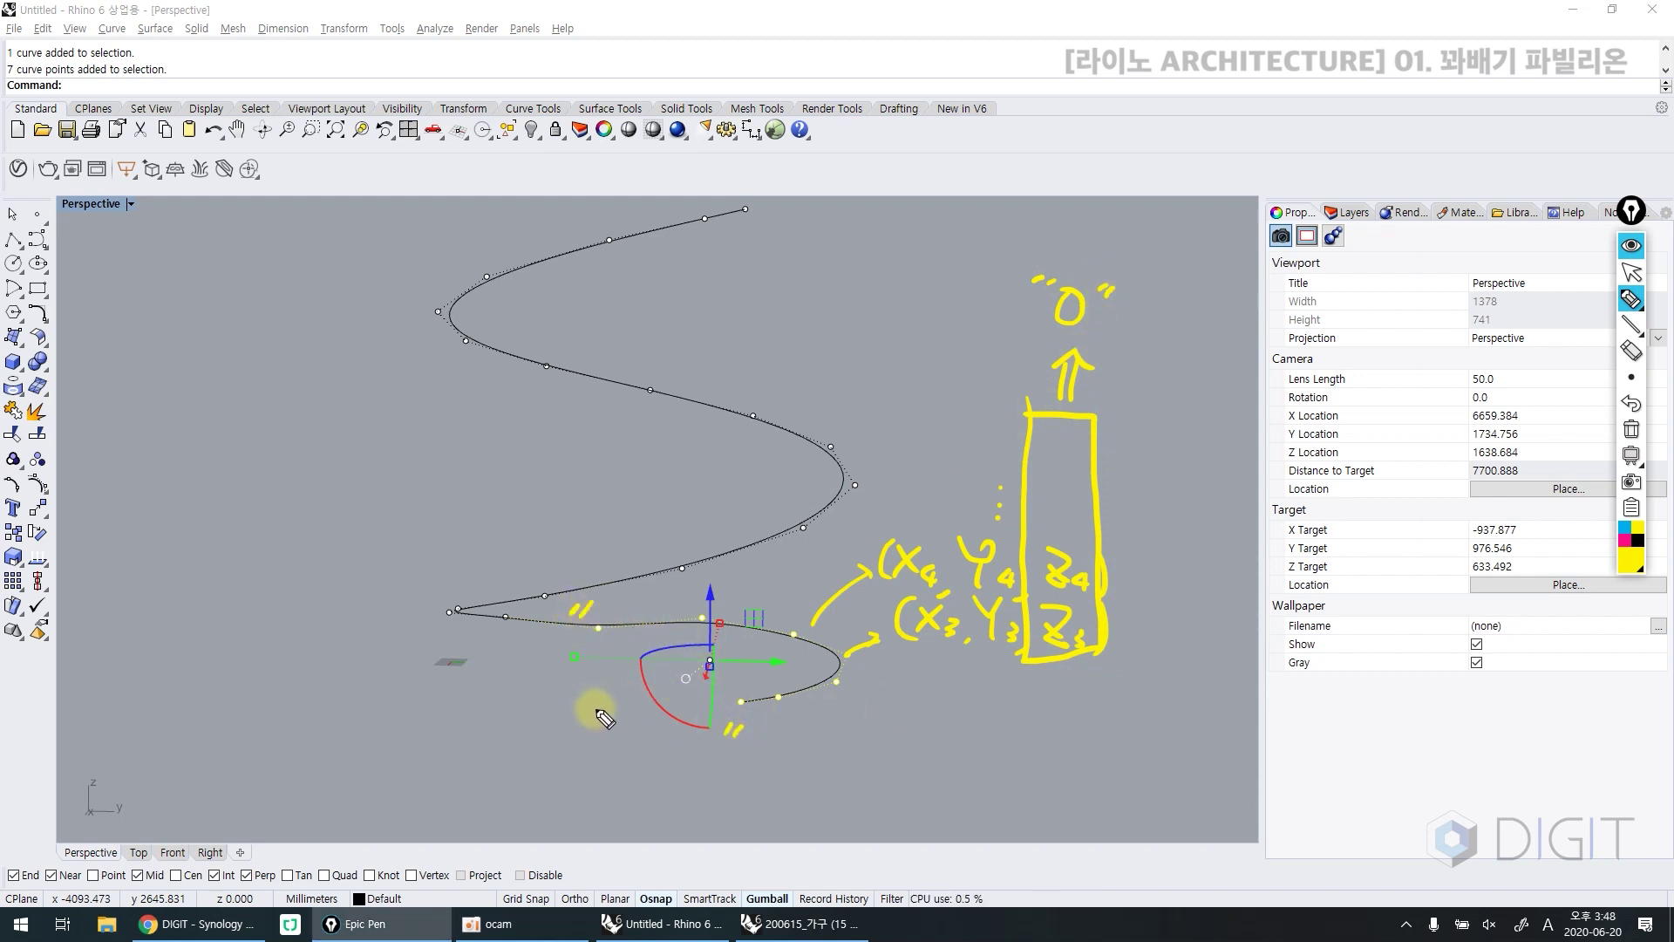
pyautogui.hotkey('ctrl', 'shift', '7')
pyautogui.hotkey('ctrl', 'shift', '2')
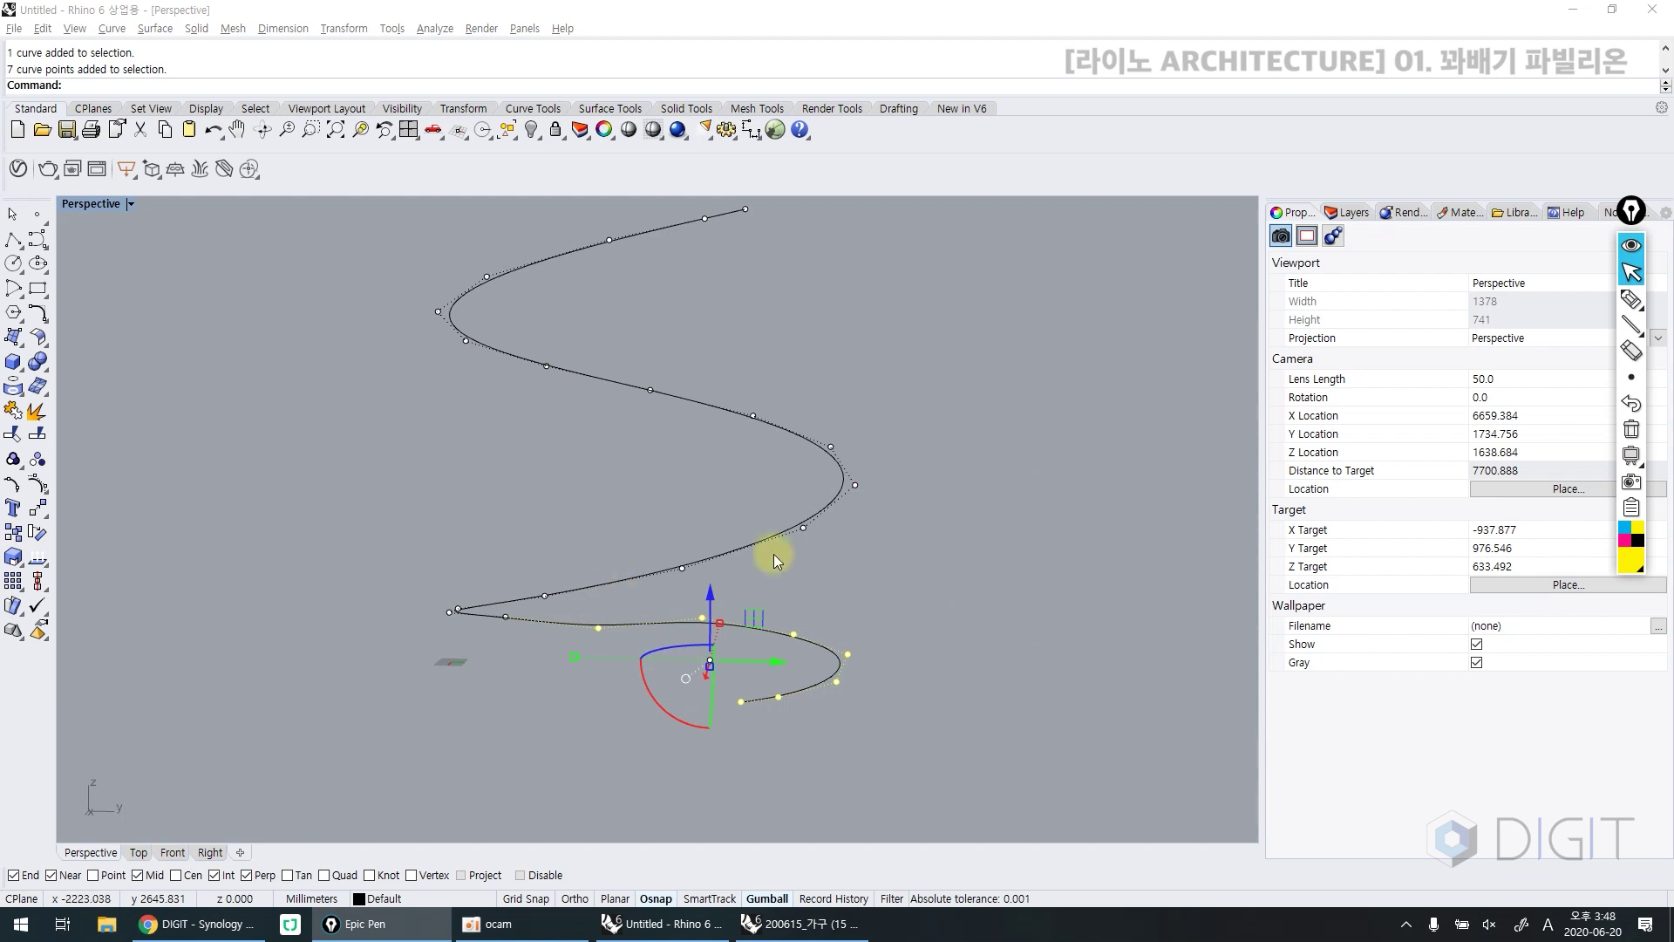
pyautogui.hotkey('ctrl', 'shift', '2')
pyautogui.moveTo(912, 547)
pyautogui.mouseDown()
pyautogui.moveTo(876, 600)
pyautogui.moveTo(941, 593)
pyautogui.moveTo(994, 512)
pyautogui.moveTo(994, 545)
pyautogui.moveTo(1051, 610)
pyautogui.moveTo(1074, 608)
pyautogui.mouseUp()
pyautogui.moveTo(936, 646); pyautogui.dragTo(979, 643)
pyautogui.moveTo(822, 518); pyautogui.dragTo(823, 530)
pyautogui.click(963, 520)
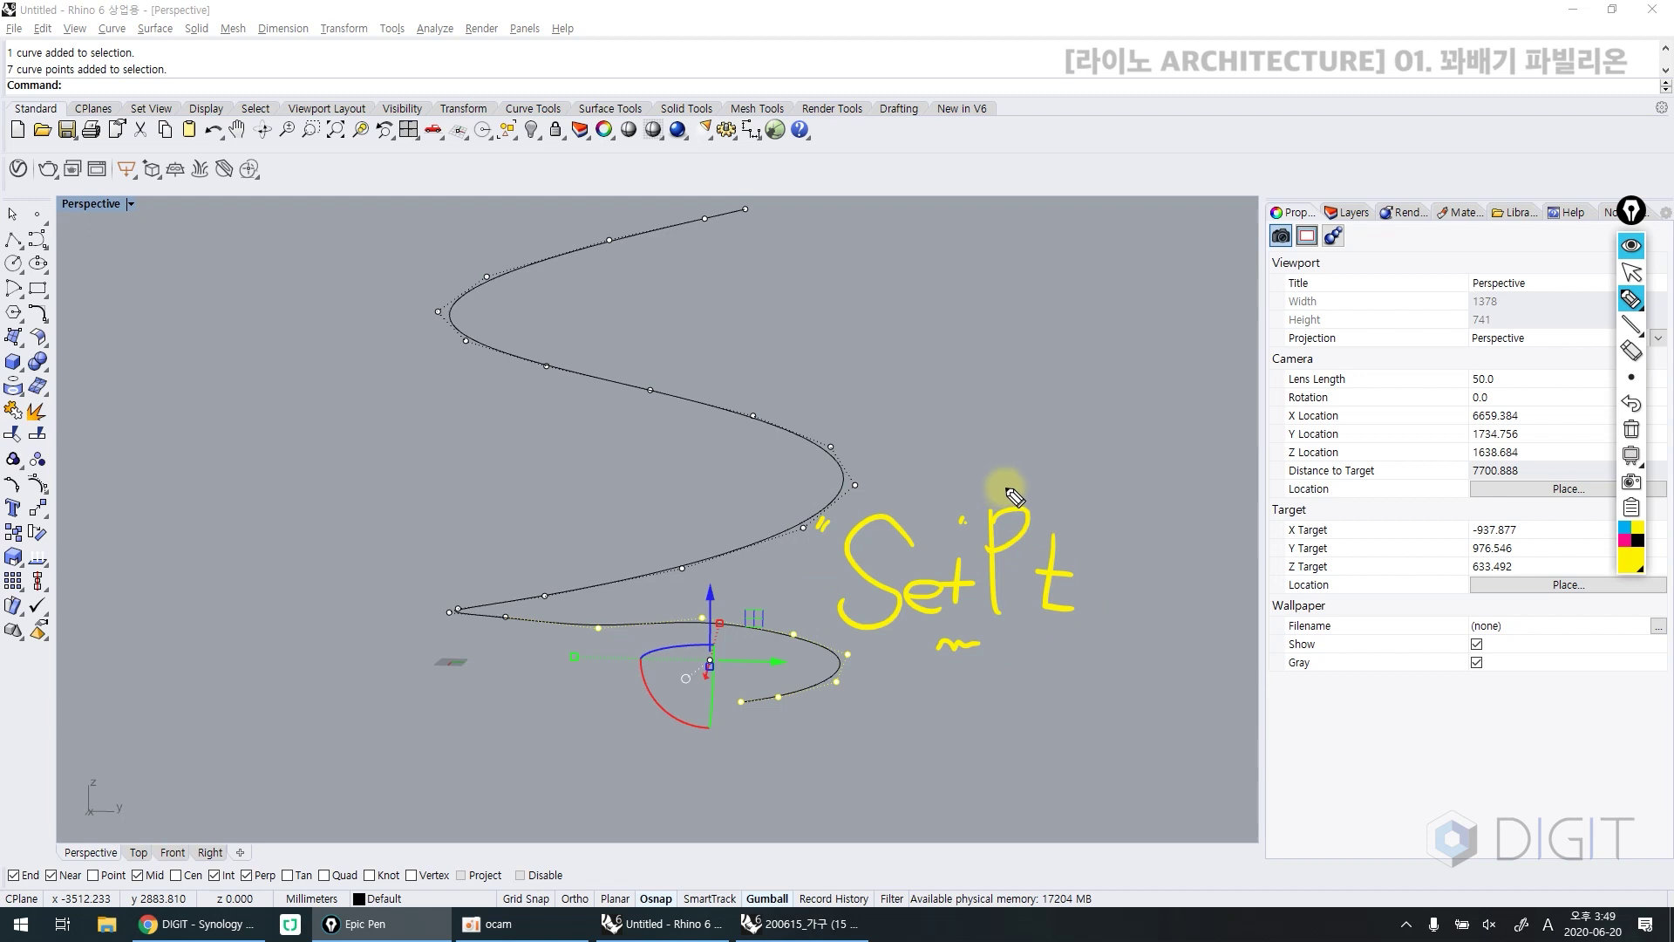
pyautogui.press('Escape')
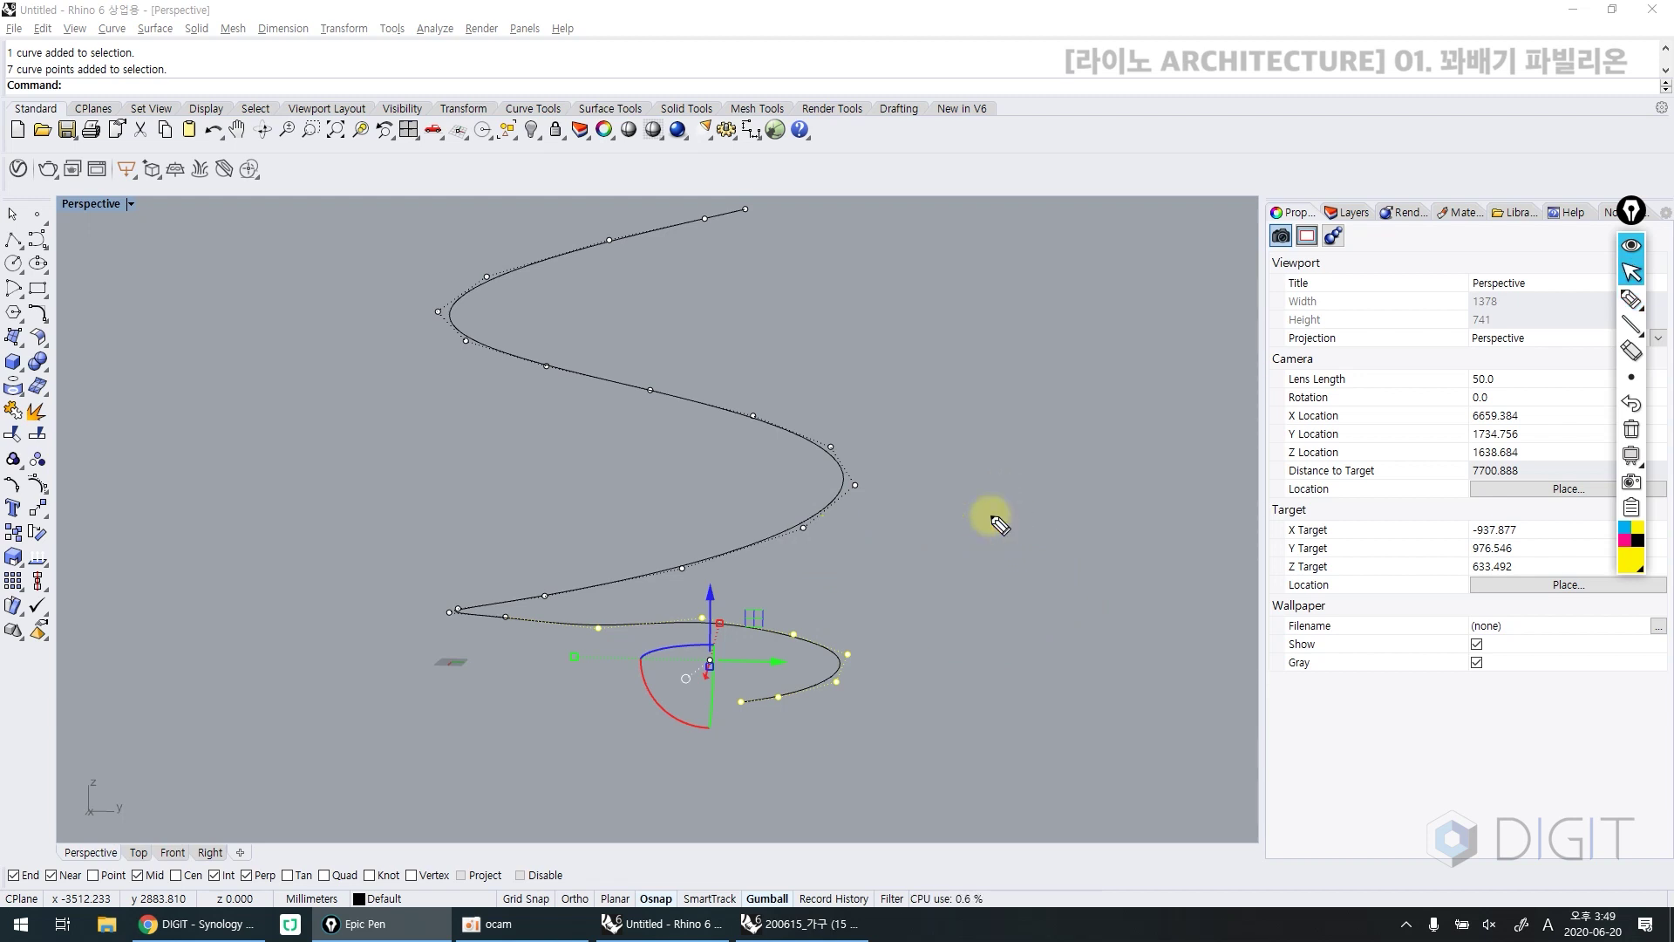
# Align the helix's base control points to the ground plane with SetPt, using only Set Z aligned to World
pyautogui.moveTo(553, 747); pyautogui.dragTo(956, 611)
pyautogui.write('WetPt')
pyautogui.press('Return')
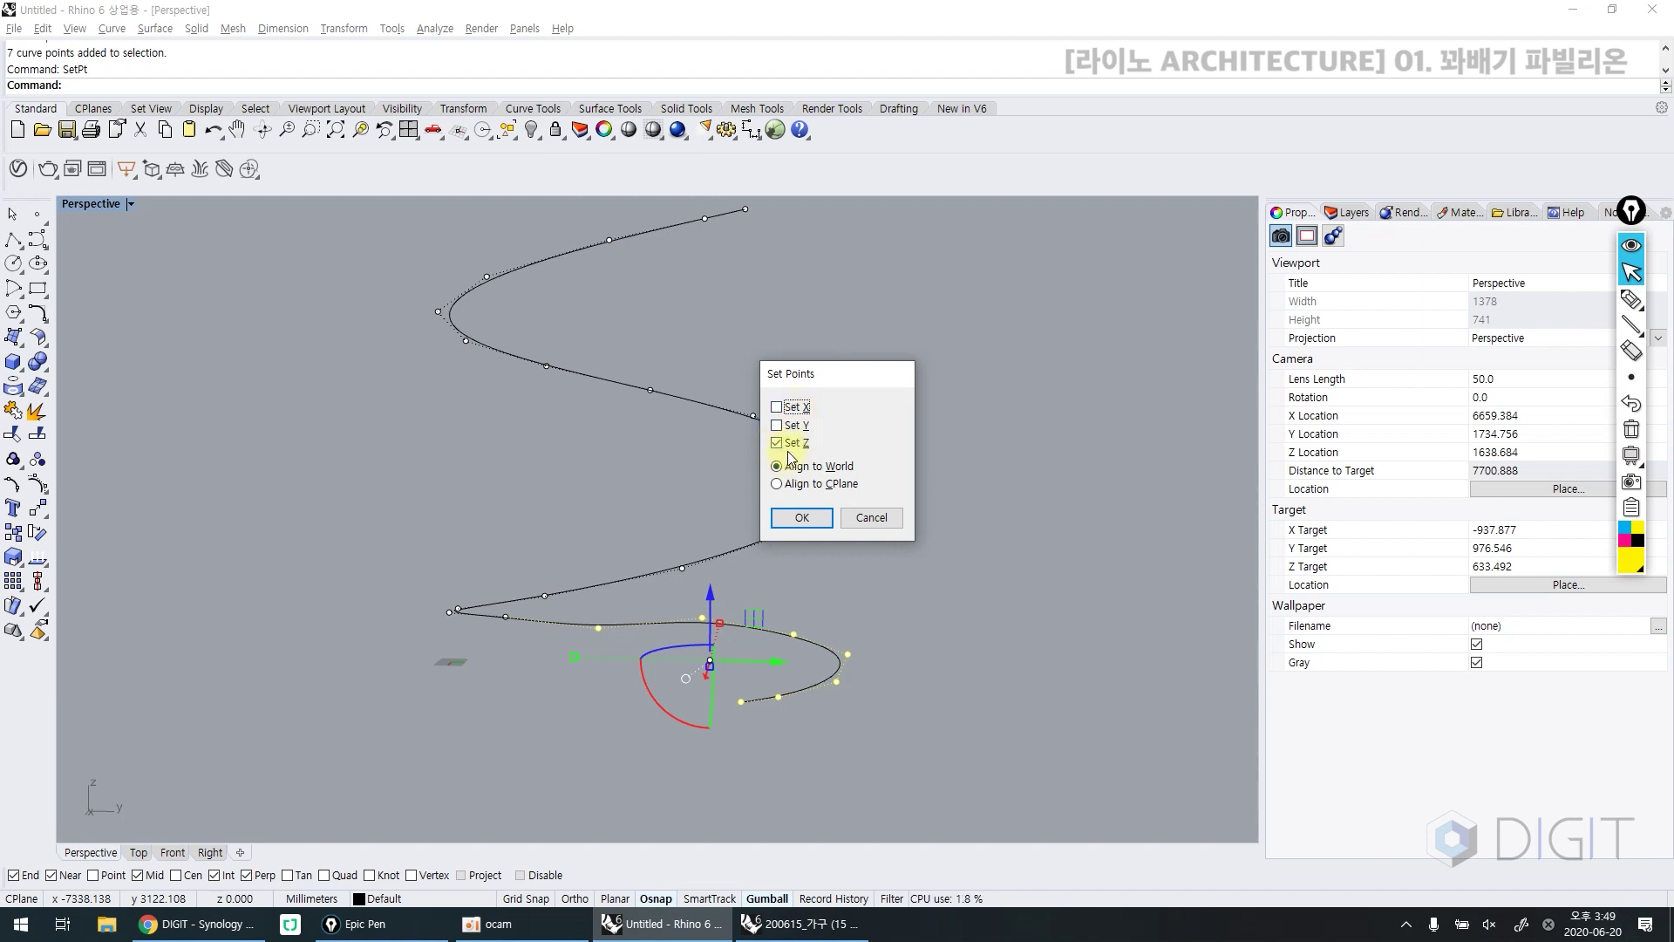
pyautogui.click(798, 518)
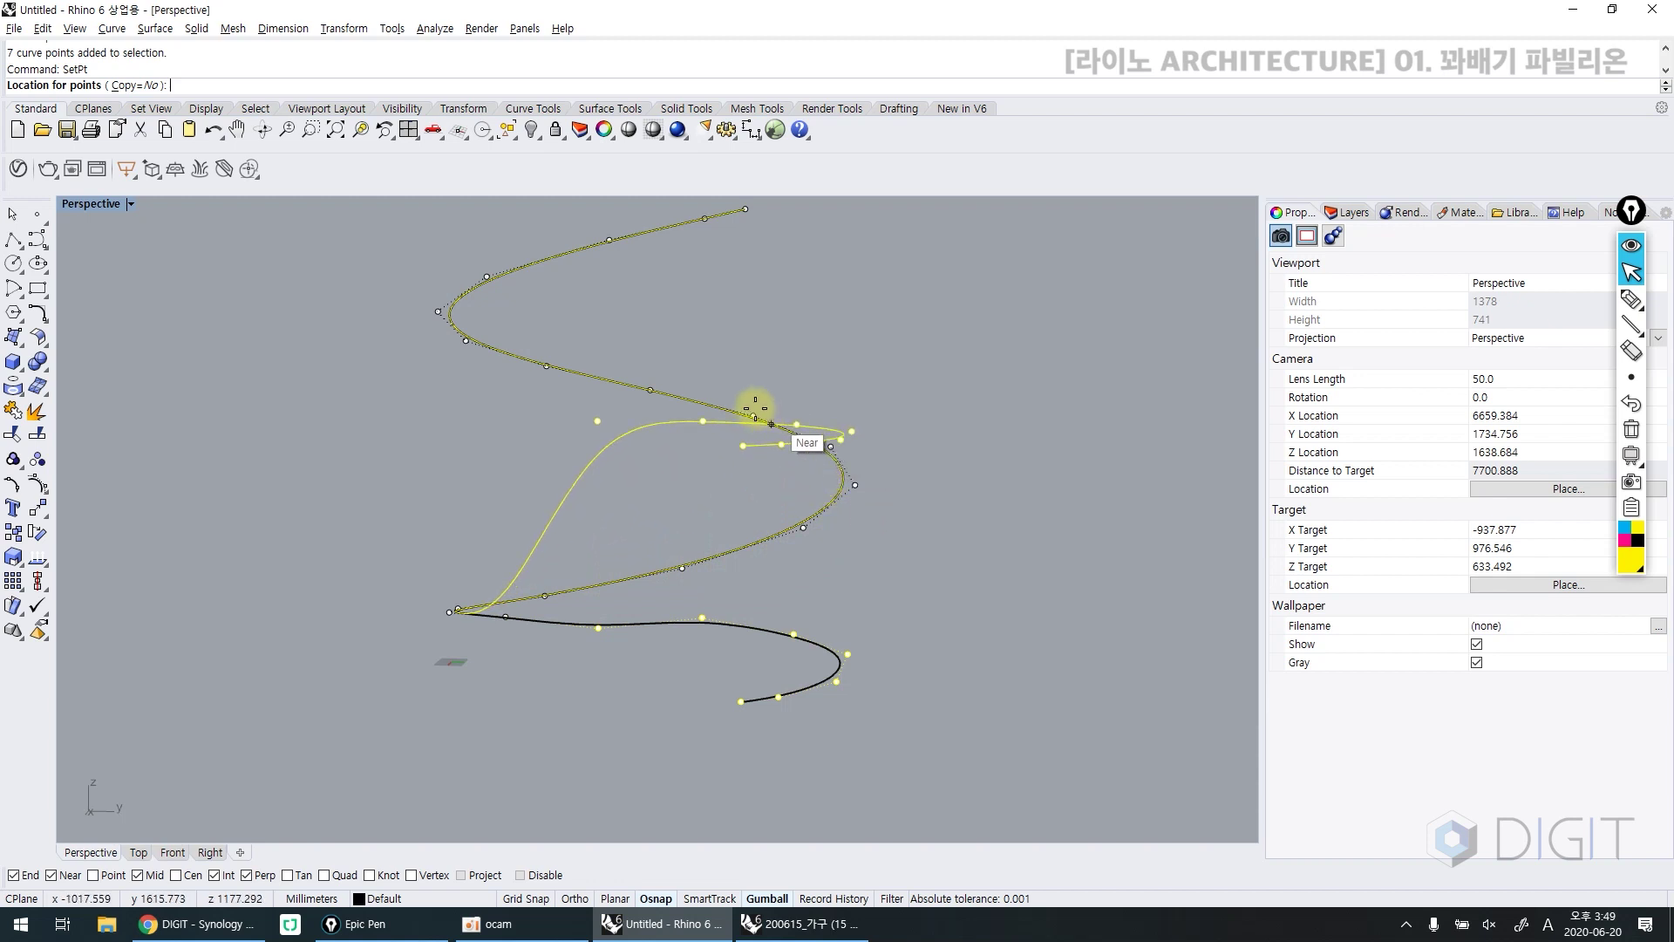
pyautogui.click(316, 615)
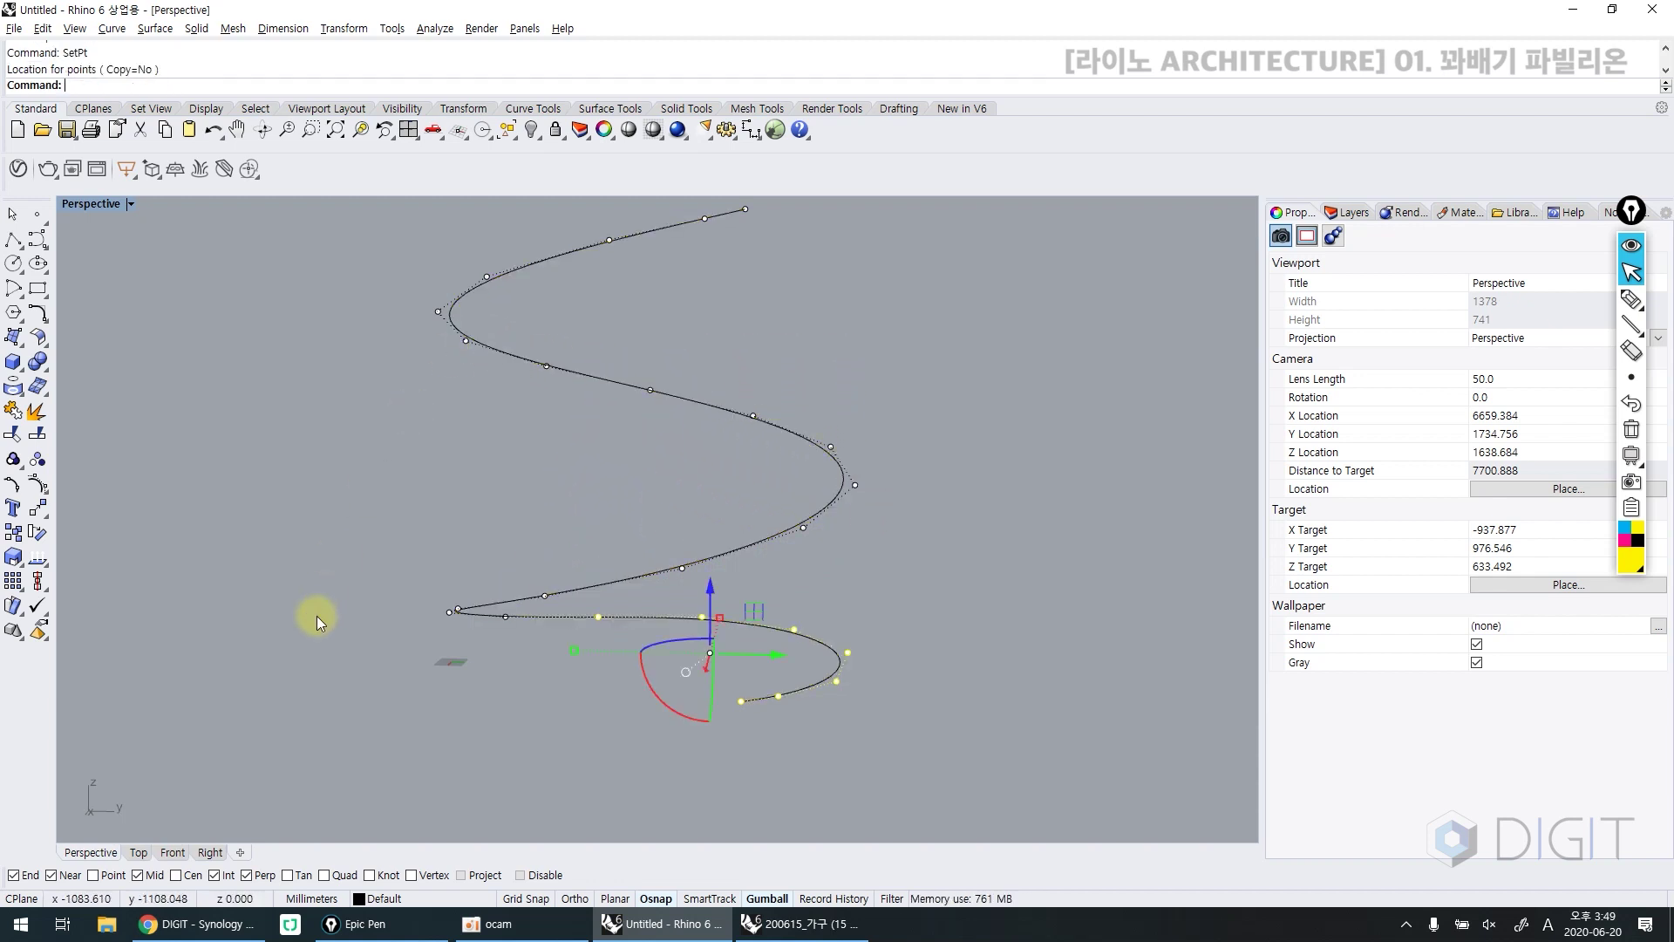
# Check in the Front and Perspective views whether the helix's base lies flat and level with the origin
pyautogui.click(333, 620)
pyautogui.moveTo(338, 620); pyautogui.dragTo(638, 655, button='right')
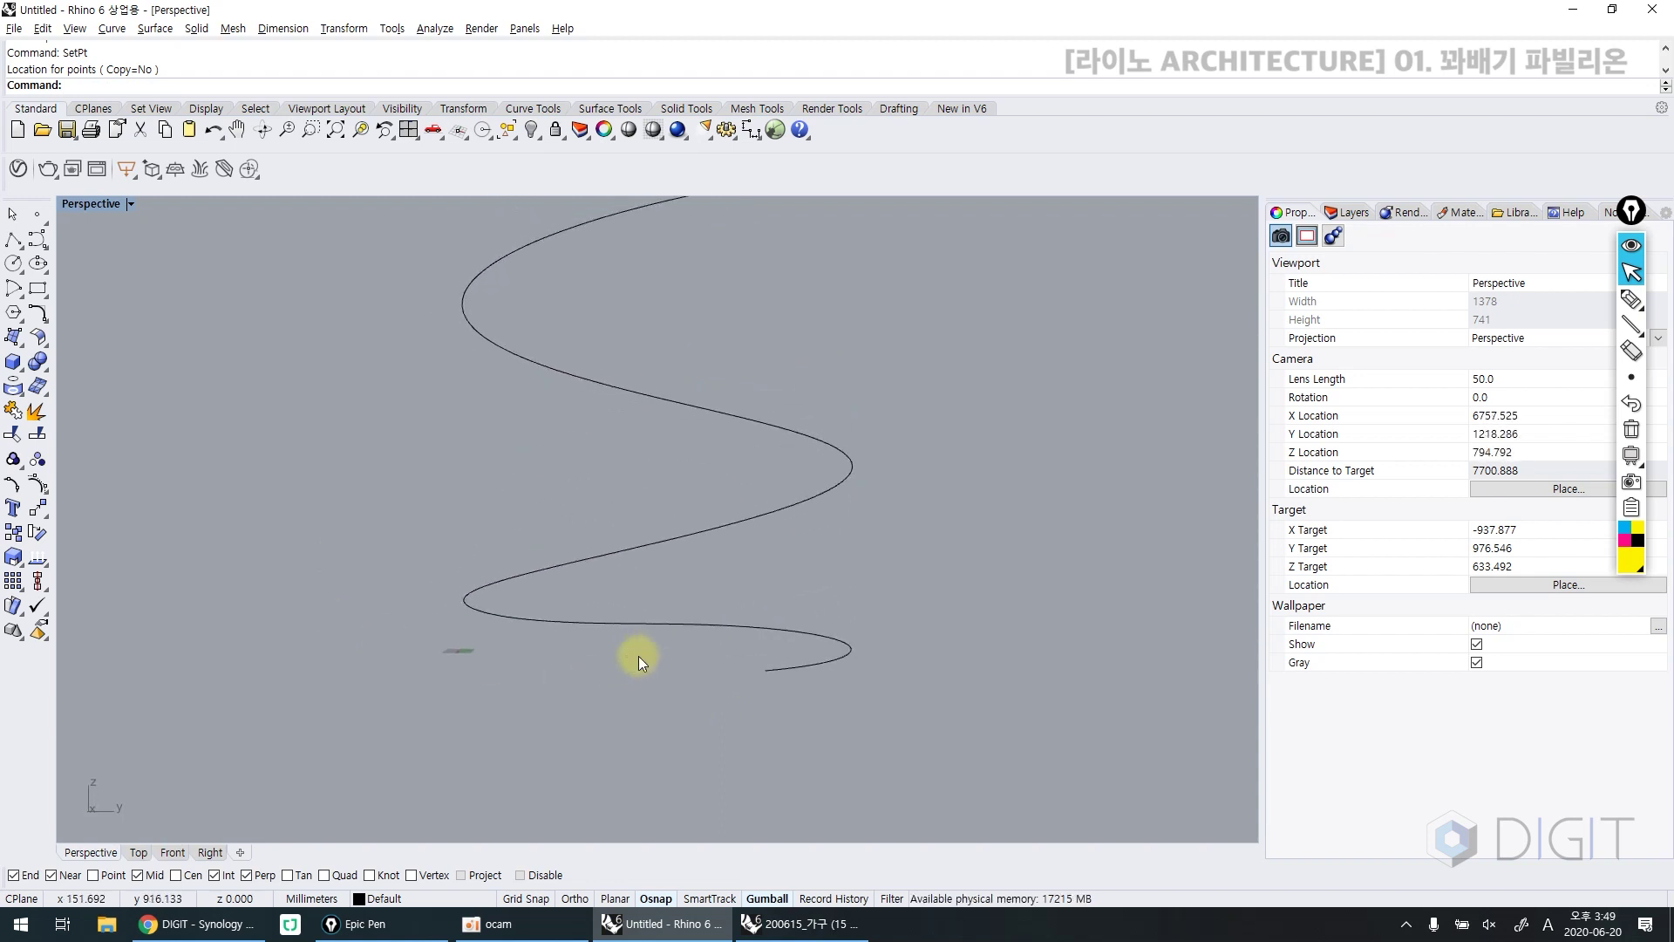
pyautogui.click(173, 854)
pyautogui.scroll(5, 785, 713)
pyautogui.click(804, 626)
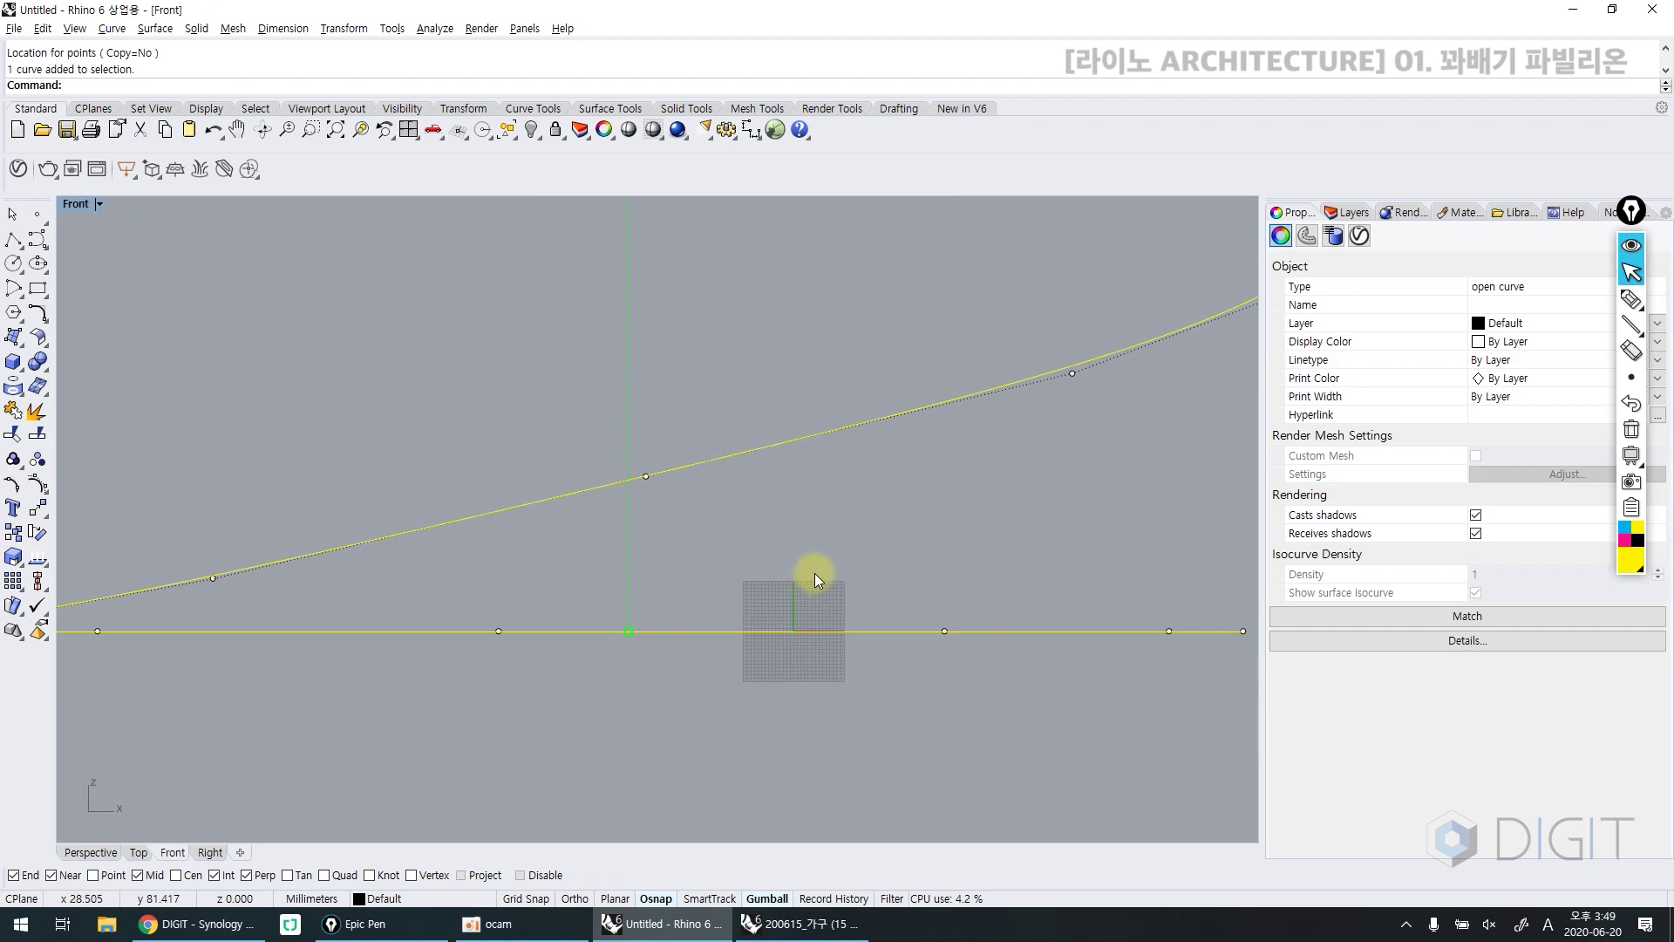
pyautogui.scroll(-2, 815, 573)
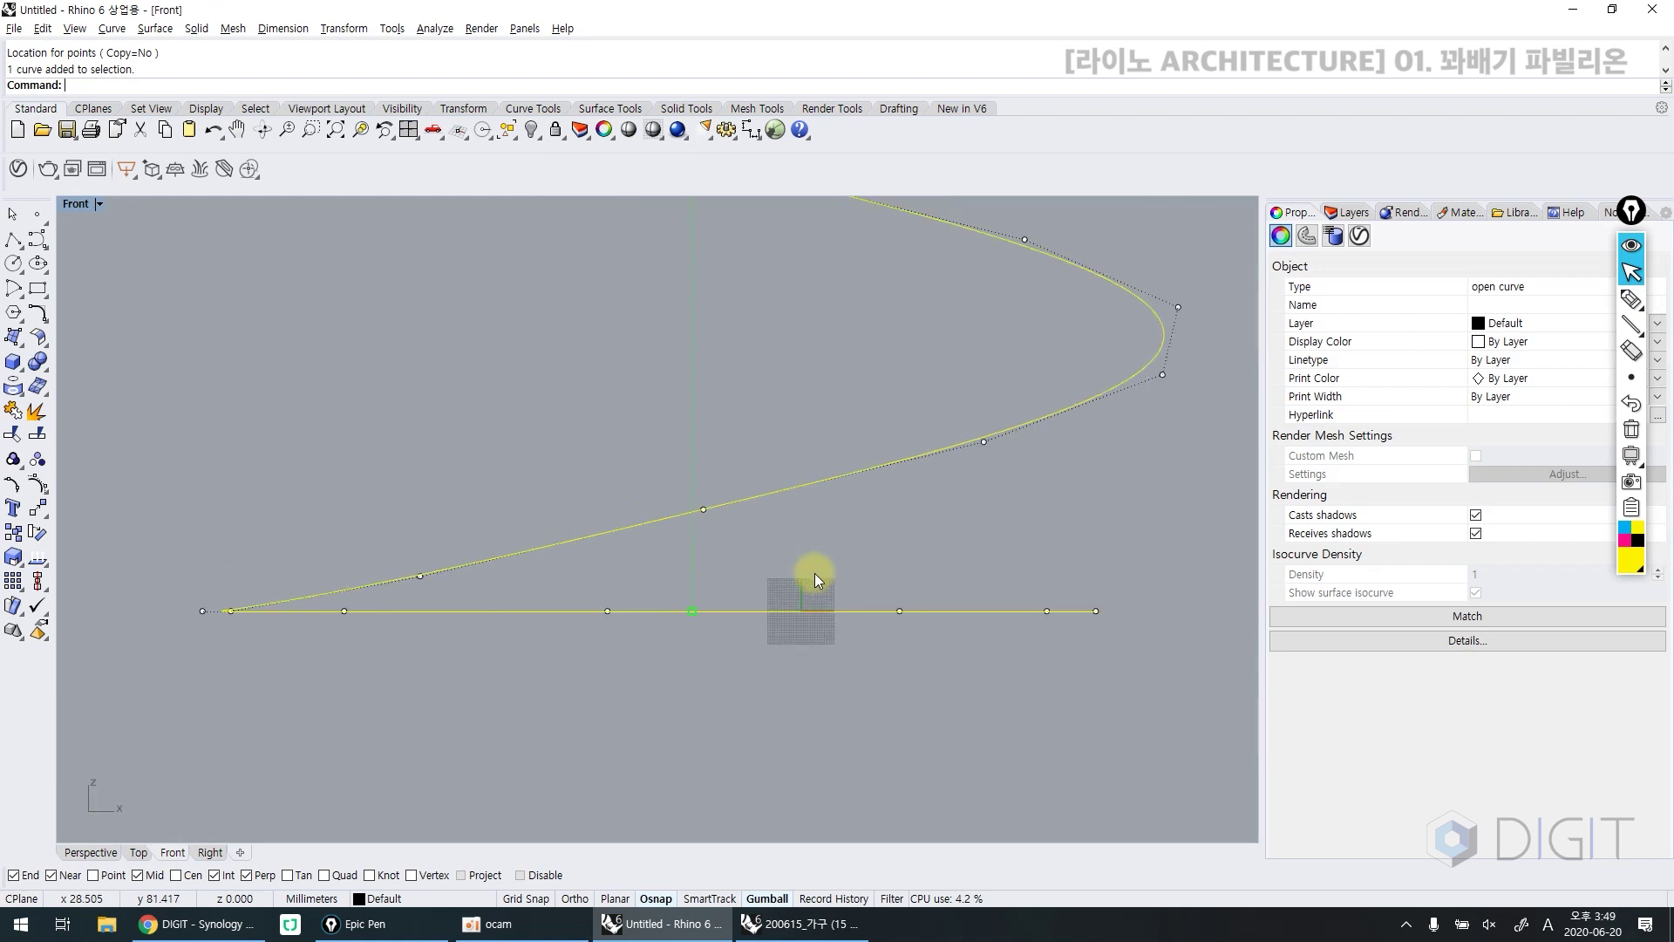
pyautogui.click(91, 853)
pyautogui.scroll(-3, 611, 673)
pyautogui.click(721, 652)
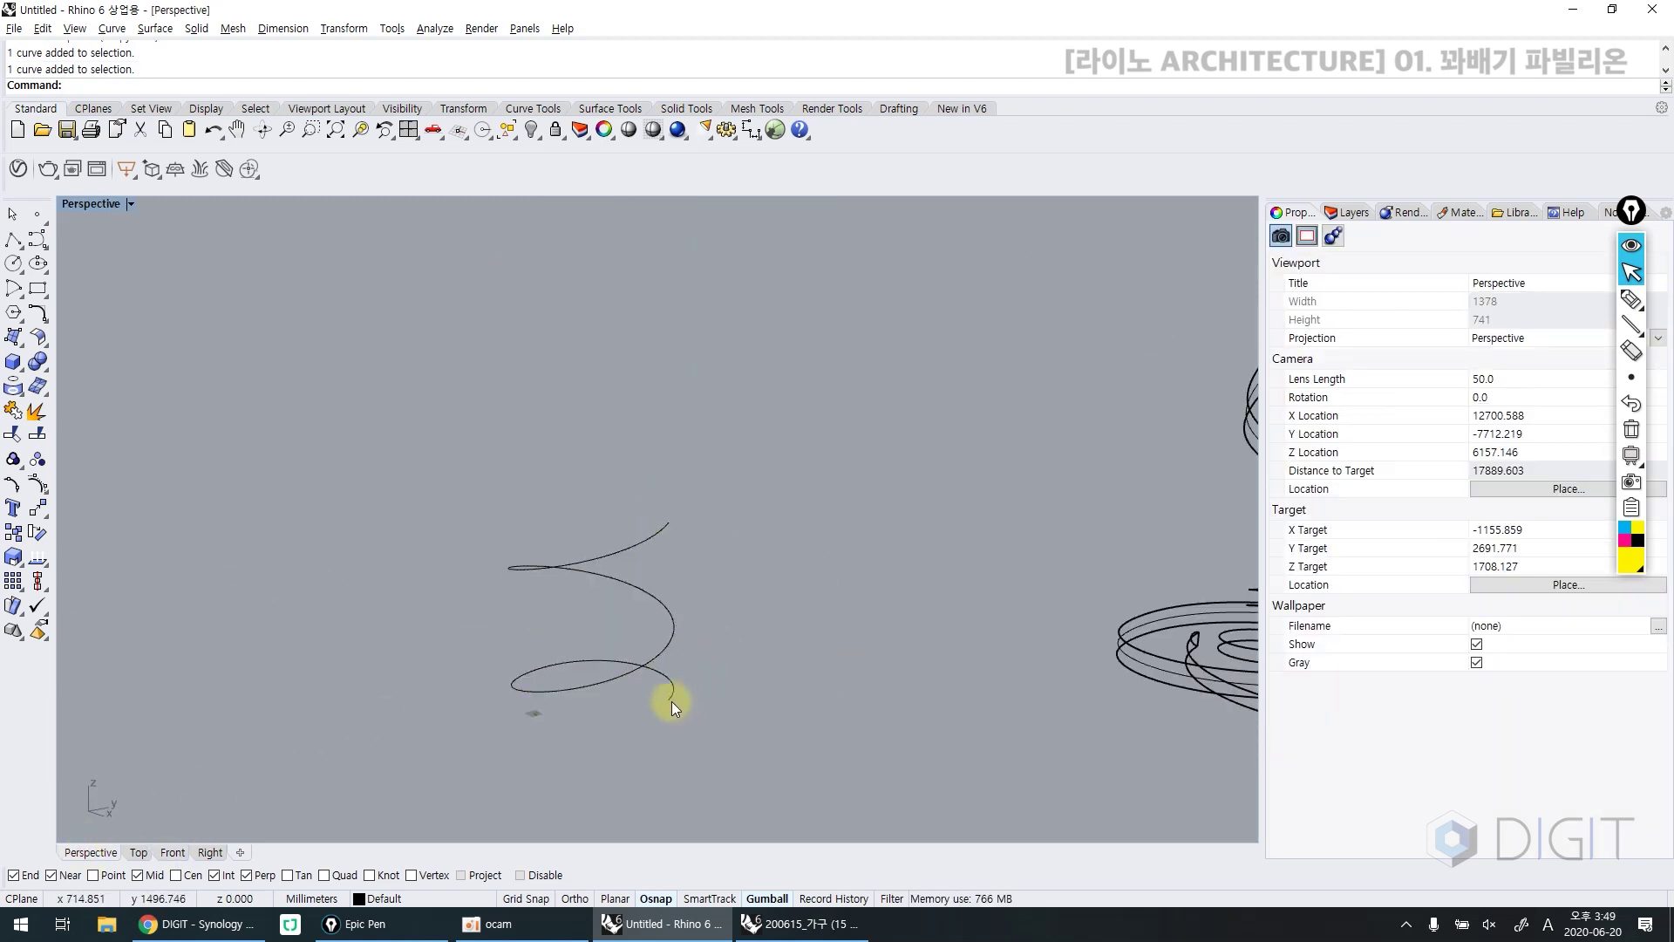
# Apply CageEdit to the helix with a World bounding box cage, point count 4 and degree 3 in X, Y and Z, Global region
pyautogui.click(639, 698)
pyautogui.write('CageEdit')
pyautogui.press('Return')
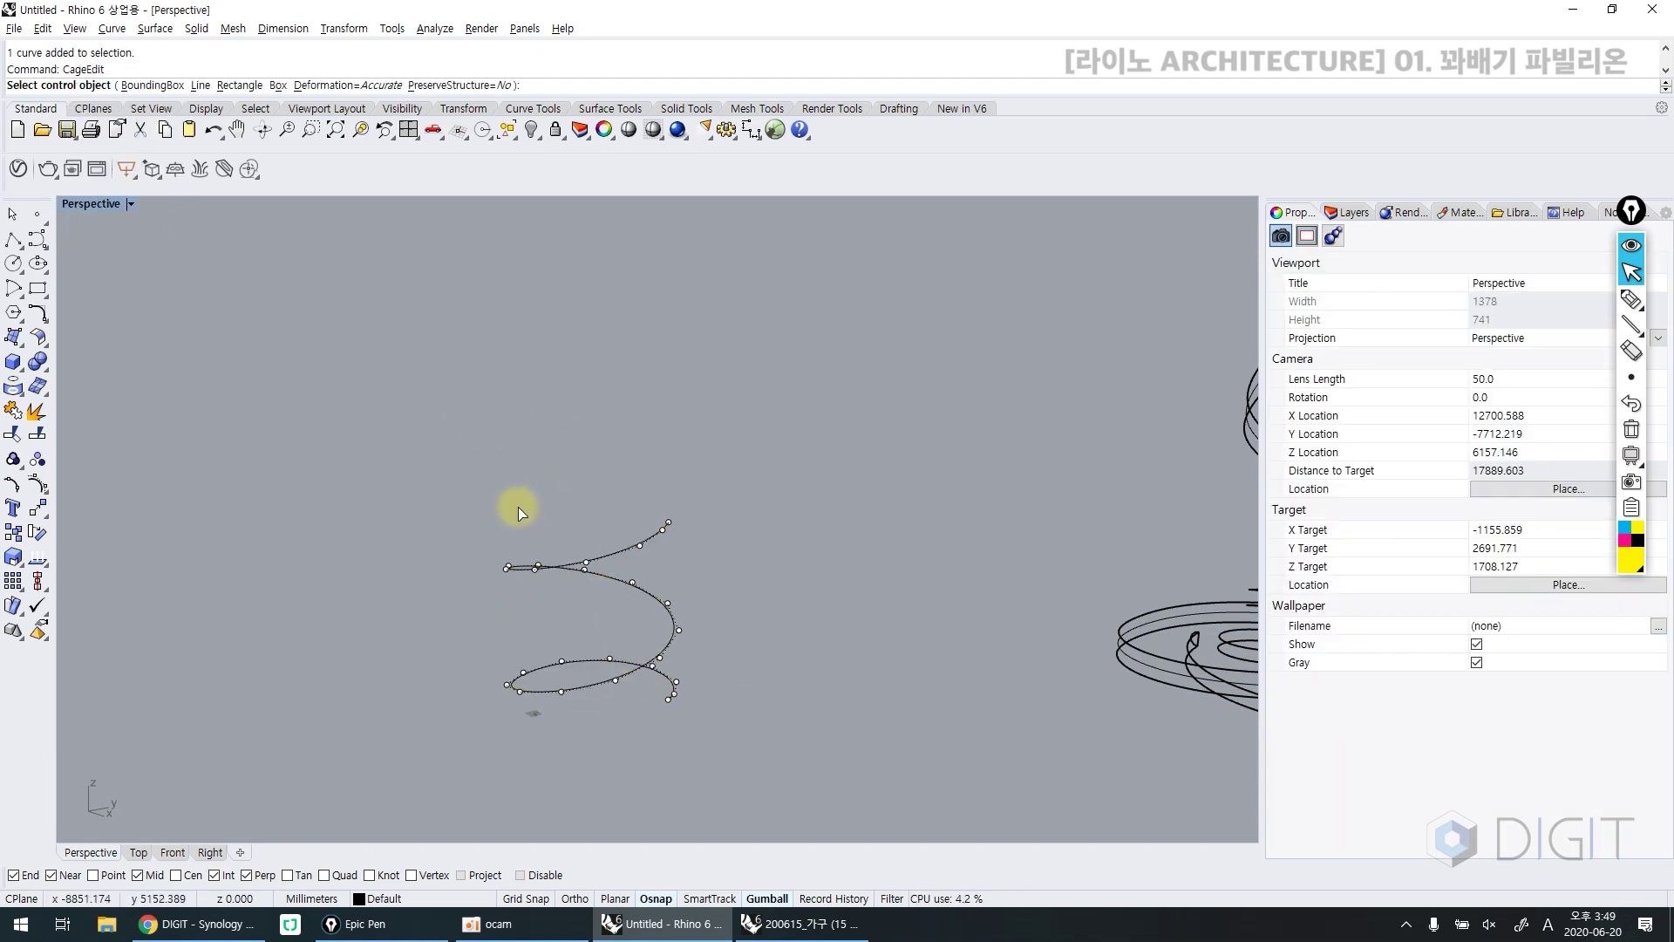
pyautogui.click(137, 85)
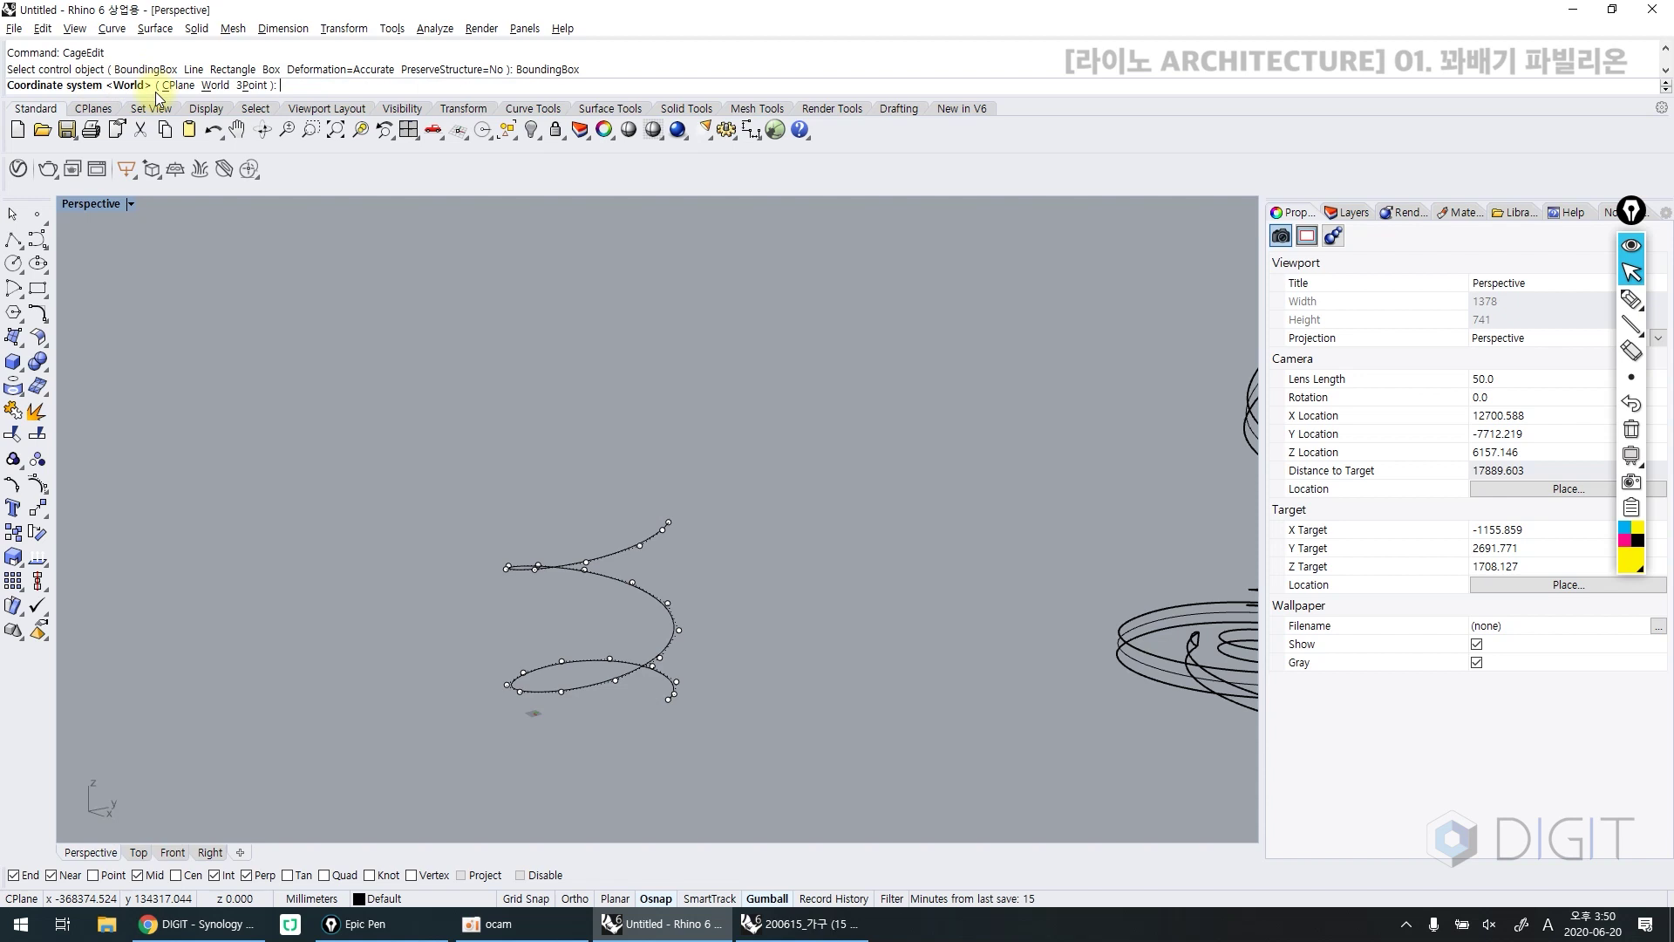
pyautogui.press('Return')
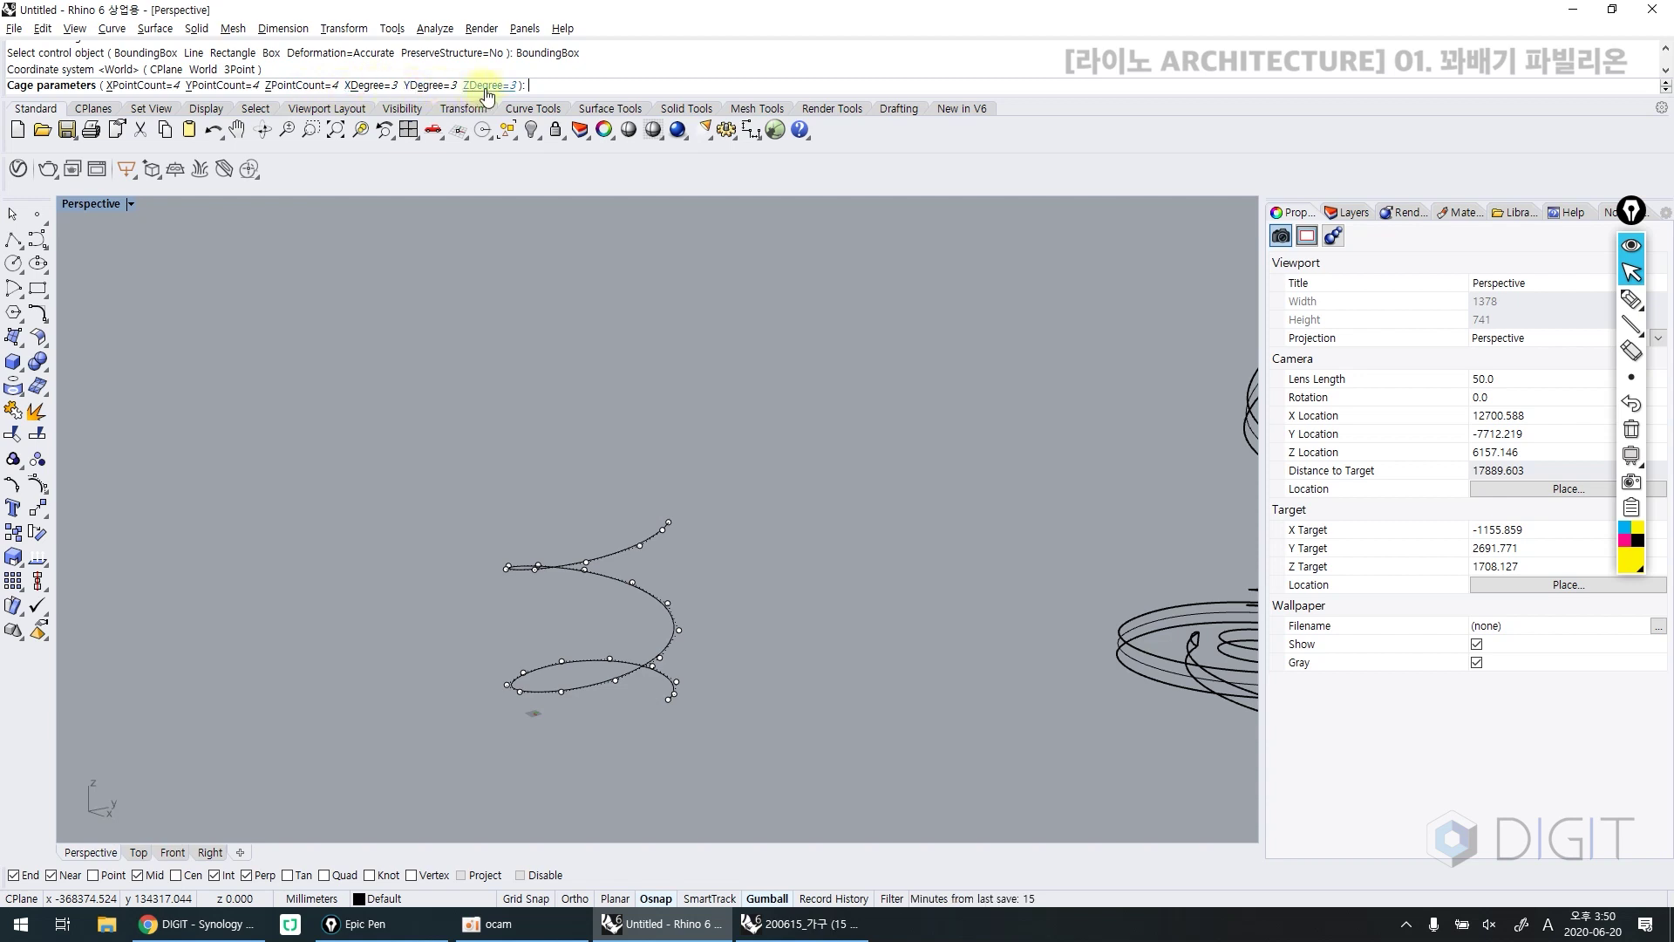
pyautogui.press('Return')
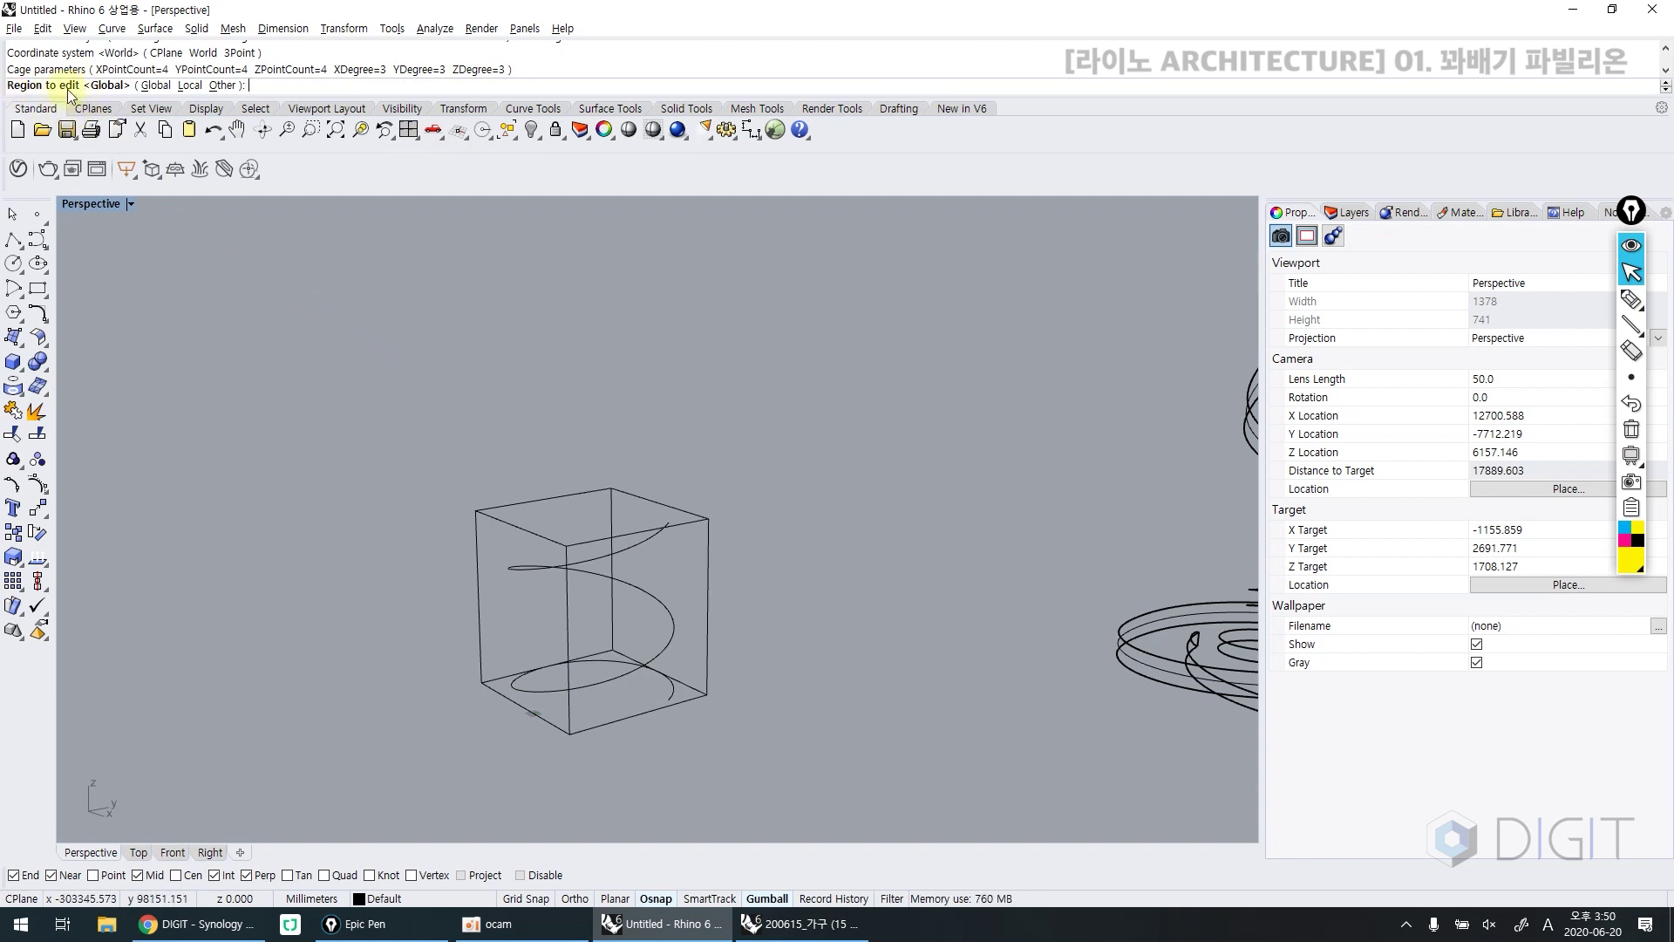
pyautogui.press('Return')
pyautogui.moveTo(543, 564); pyautogui.dragTo(463, 535, button='right')
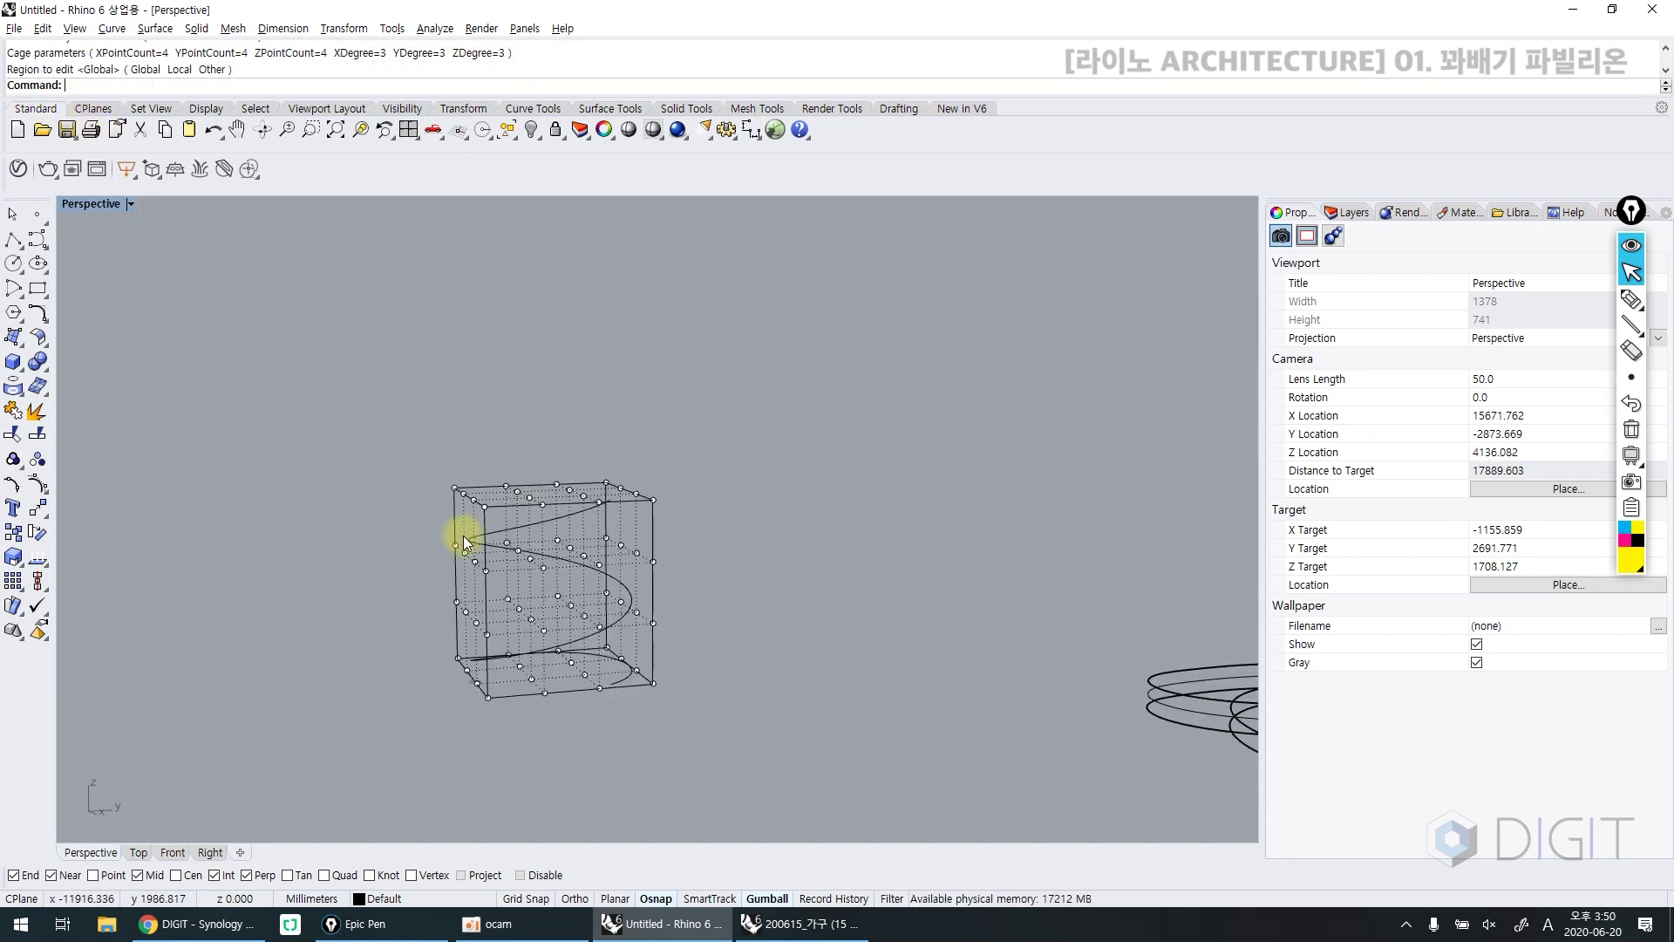
# Raise the top layer of cage points vertically to stretch the helix into a tall spiral
pyautogui.moveTo(427, 480); pyautogui.dragTo(626, 621)
pyautogui.click(684, 572)
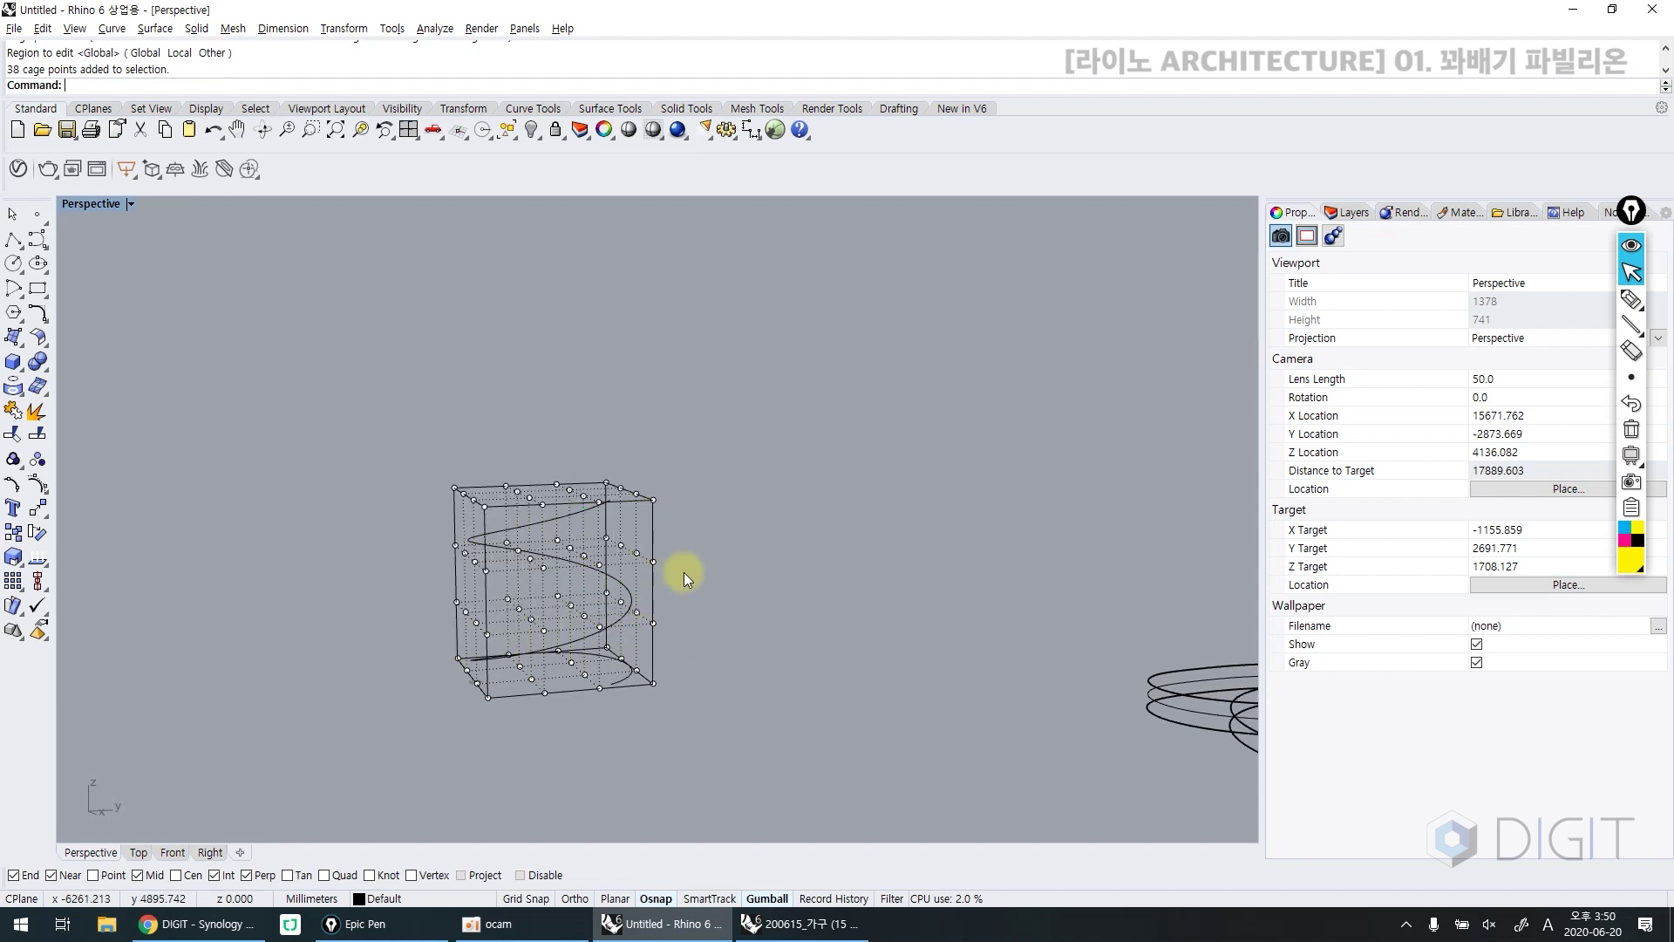
pyautogui.scroll(2, 404, 509)
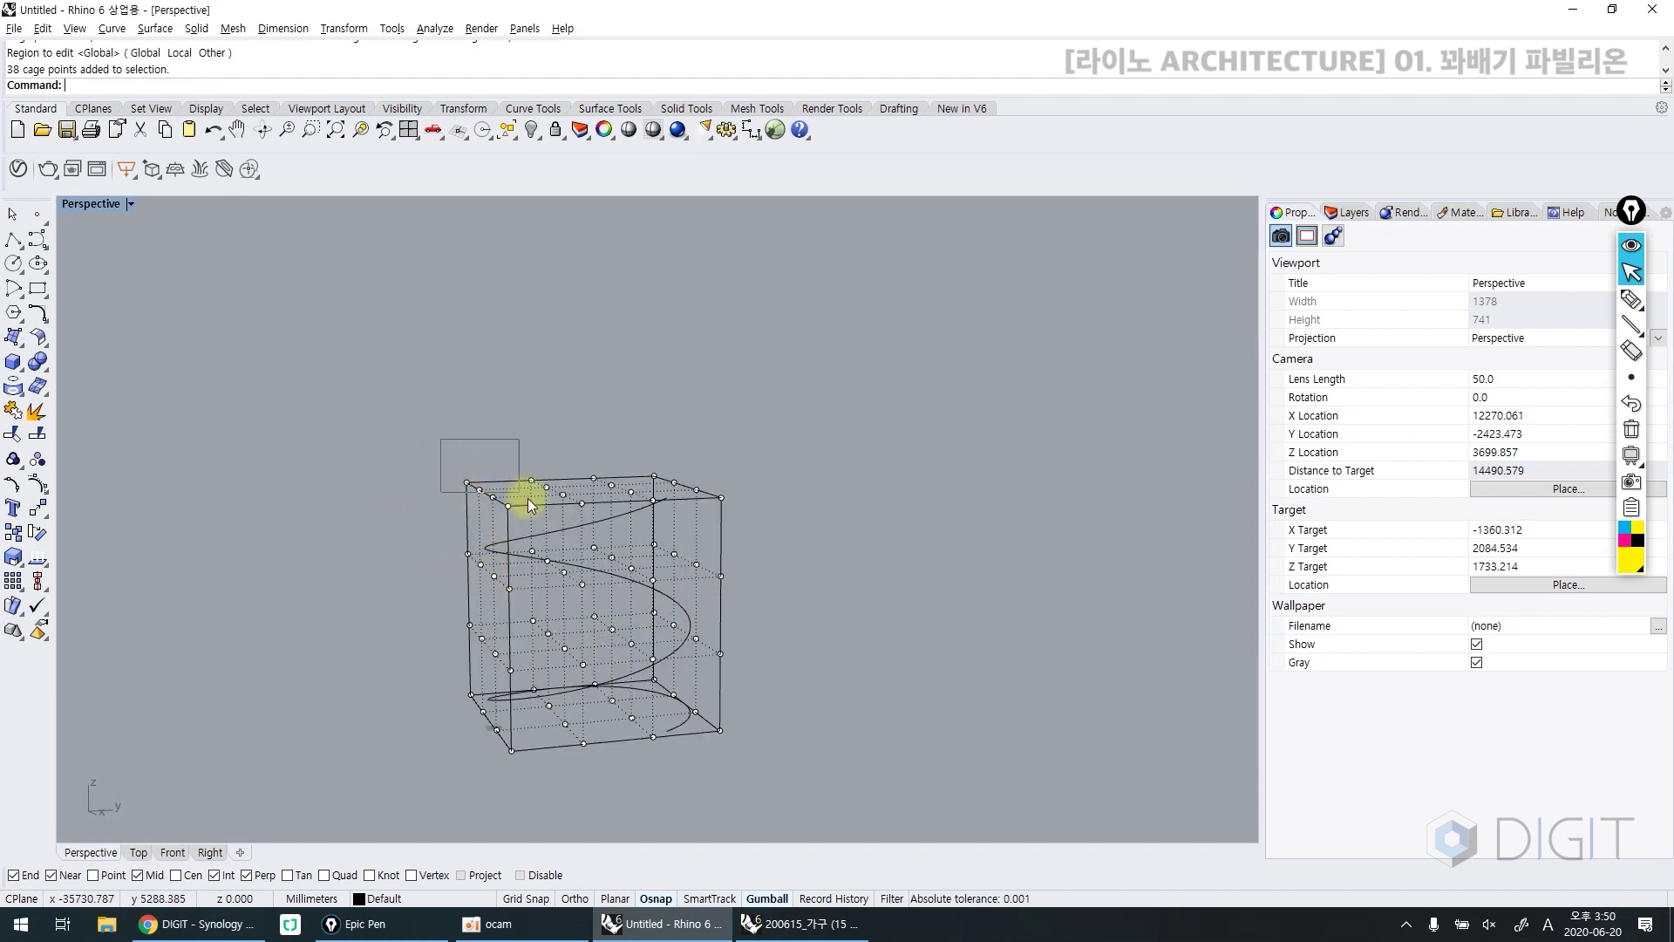
pyautogui.moveTo(588, 532); pyautogui.dragTo(589, 531)
pyautogui.click(403, 420)
pyautogui.moveTo(403, 421); pyautogui.dragTo(727, 520)
pyautogui.scroll(-2, 719, 531)
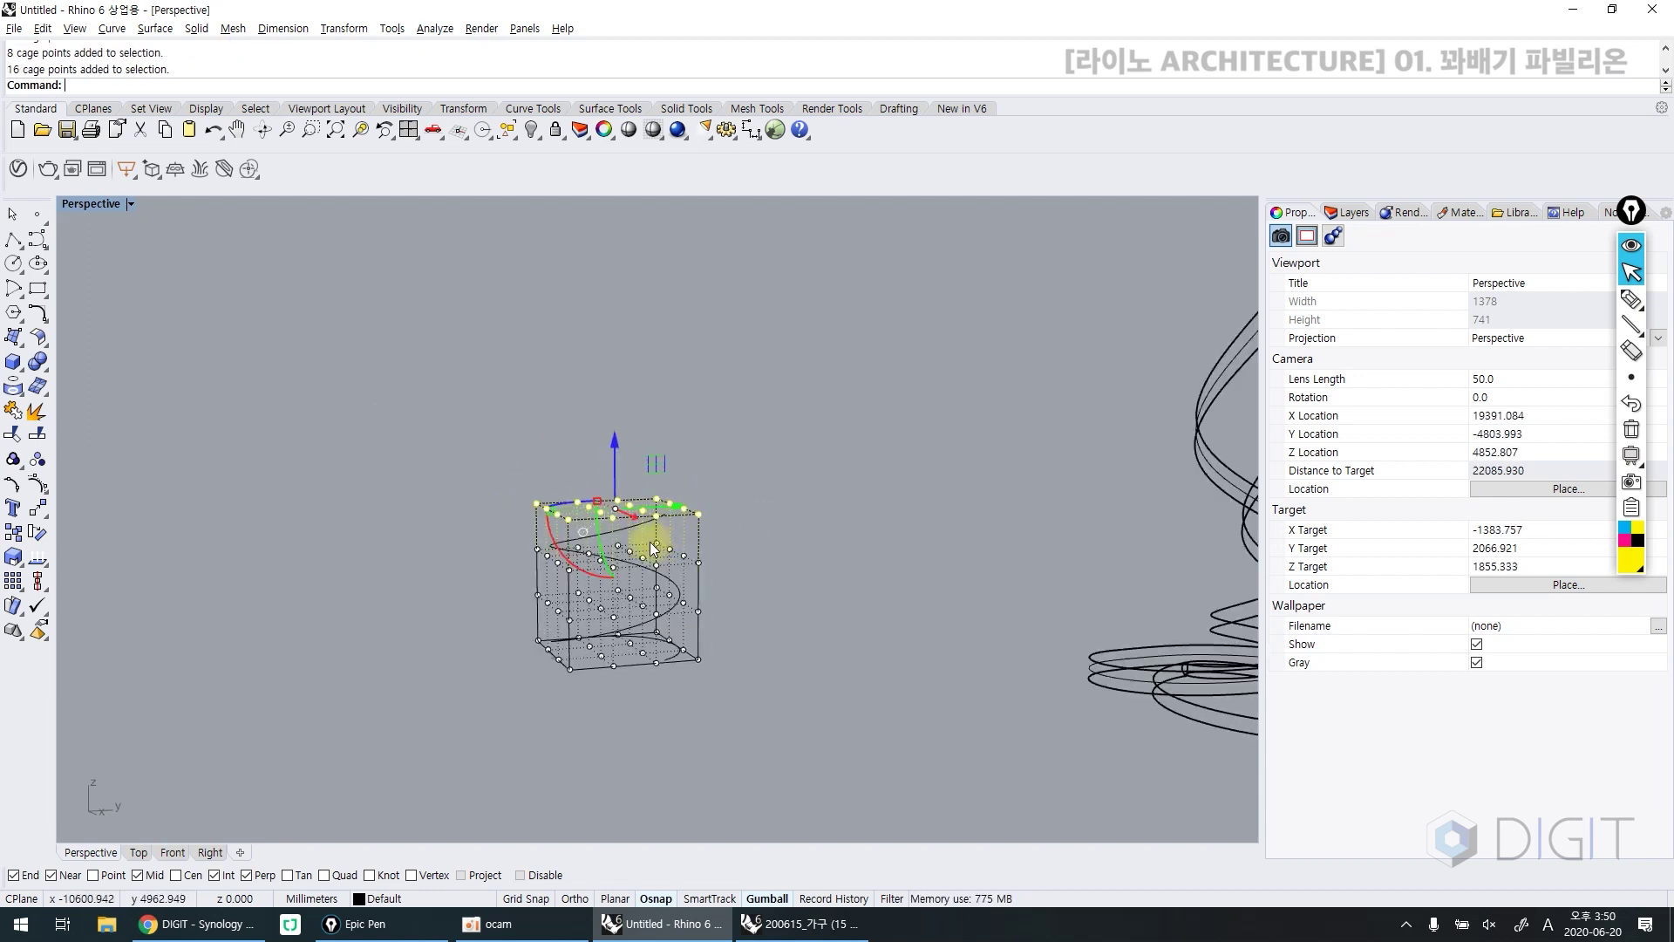
pyautogui.scroll(-4, 654, 548)
pyautogui.moveTo(633, 379); pyautogui.dragTo(631, 289)
# Select the bottom layer of cage points around the helix's base
pyautogui.moveTo(635, 410); pyautogui.dragTo(584, 523, button='right')
pyautogui.scroll(6, 624, 572)
pyautogui.moveTo(448, 595); pyautogui.dragTo(768, 696)
pyautogui.moveTo(767, 695); pyautogui.dragTo(678, 652, button='right')
pyautogui.scroll(-5, 678, 652)
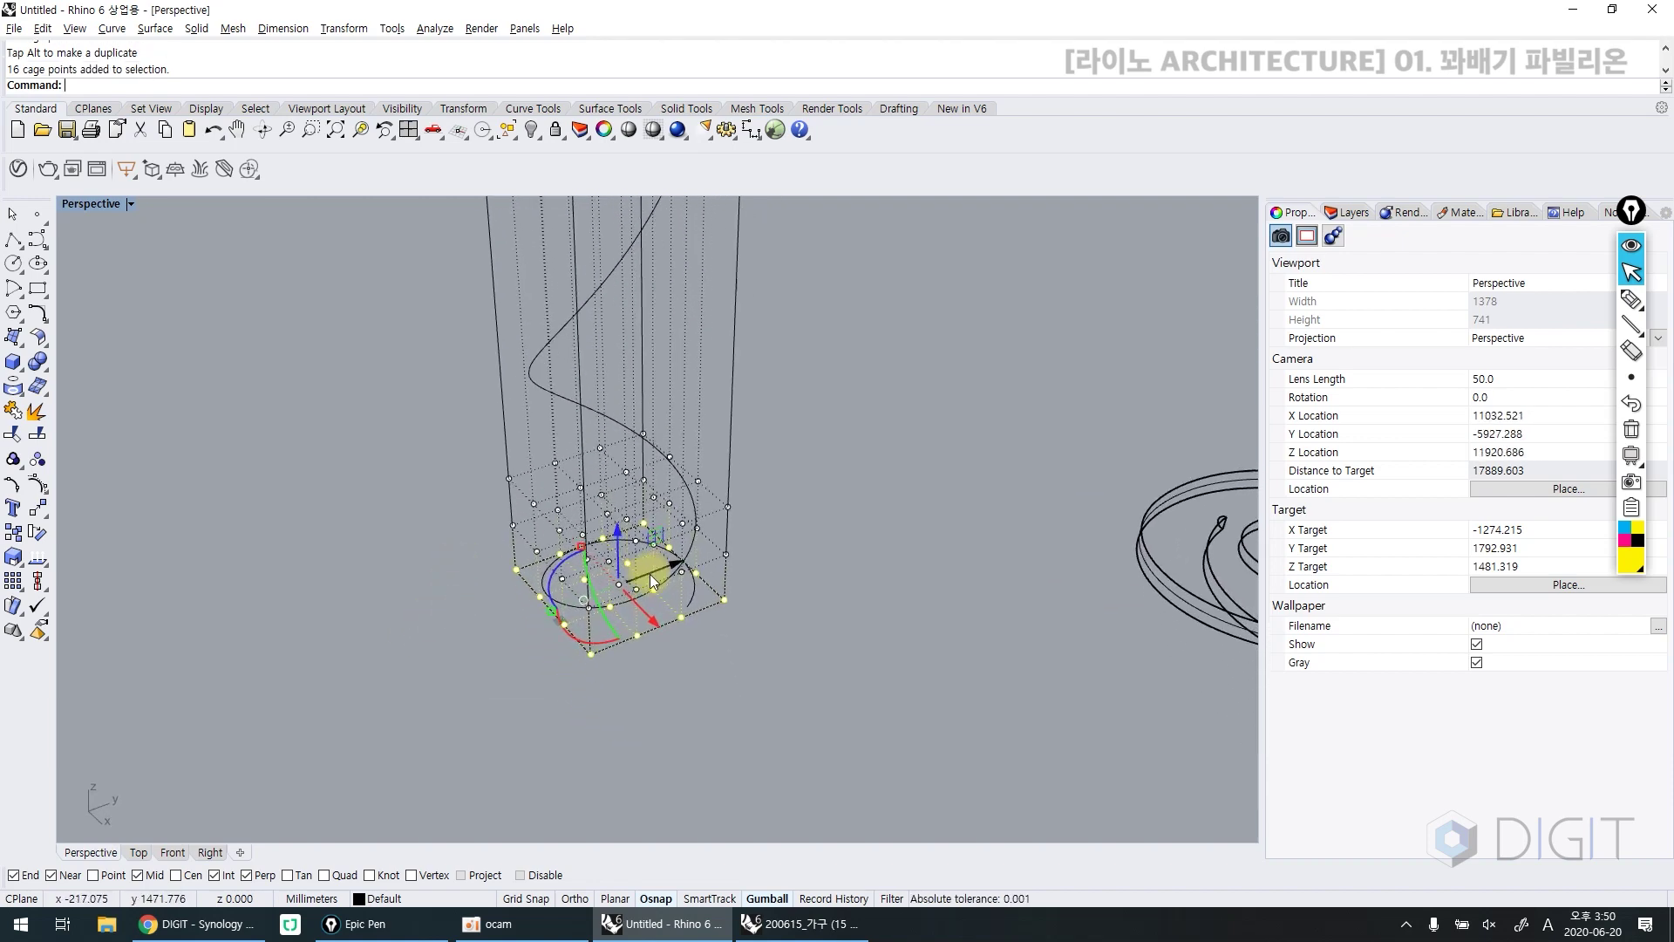
pyautogui.moveTo(665, 596); pyautogui.dragTo(684, 614, button='right')
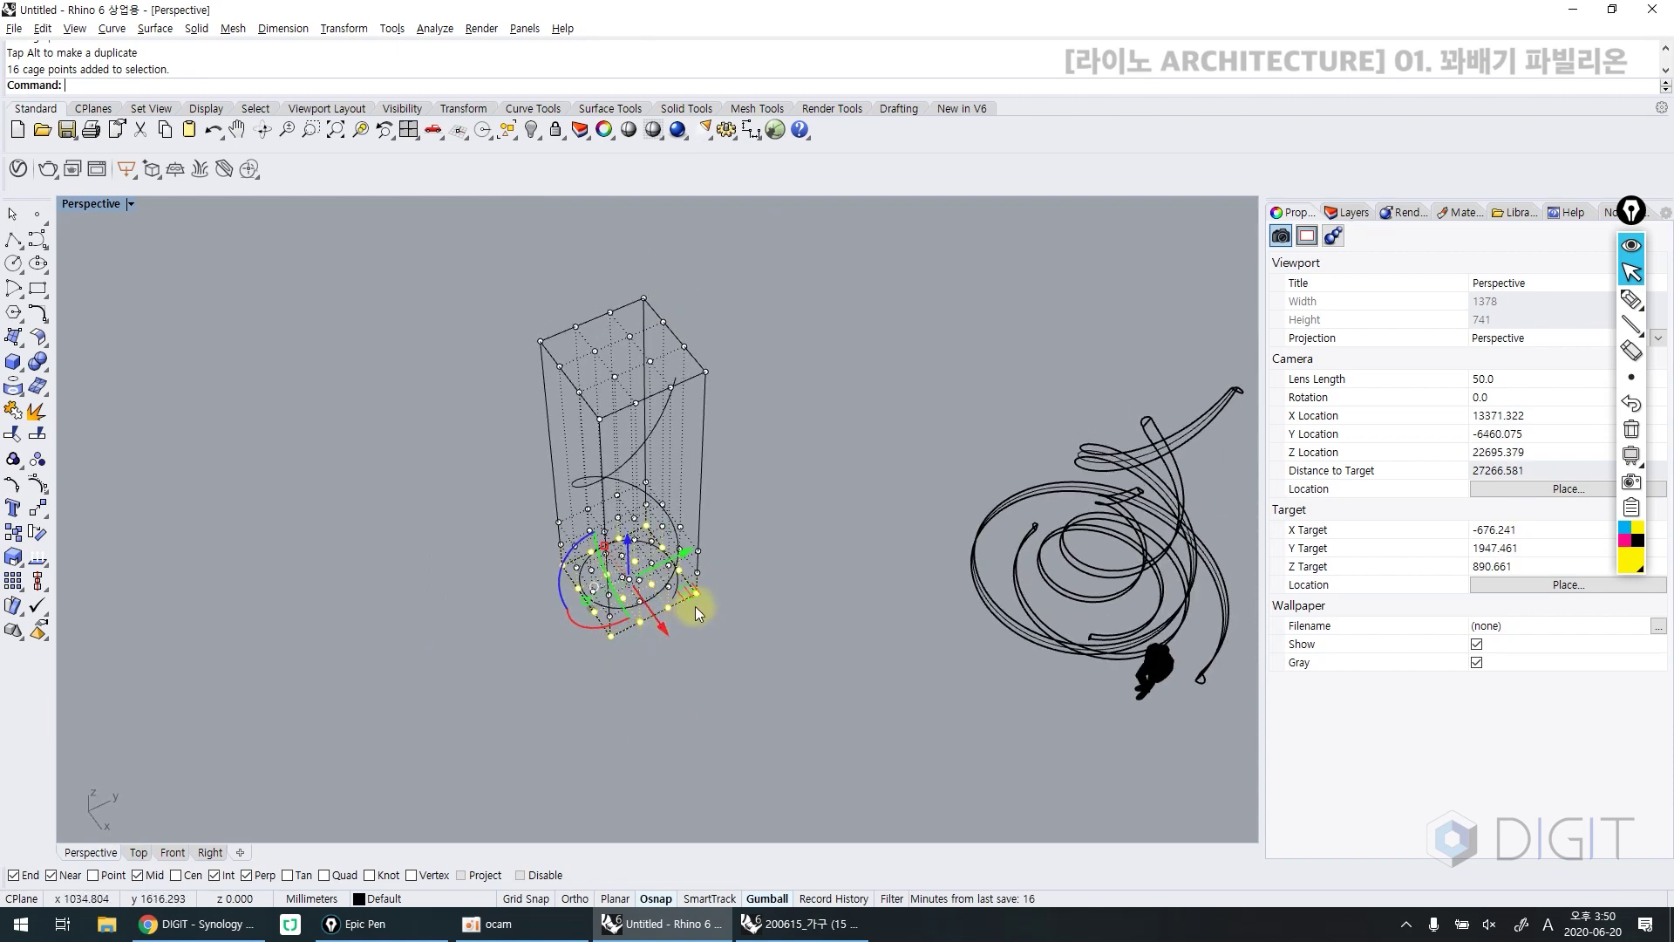
# Try scaling the bottom cage points with the gumball and undo each scale
pyautogui.moveTo(689, 594); pyautogui.dragTo(729, 513)
pyautogui.hotkey('ctrl', 'z')
pyautogui.moveTo(665, 611); pyautogui.dragTo(655, 542, button='right')
pyautogui.scroll(3, 641, 600)
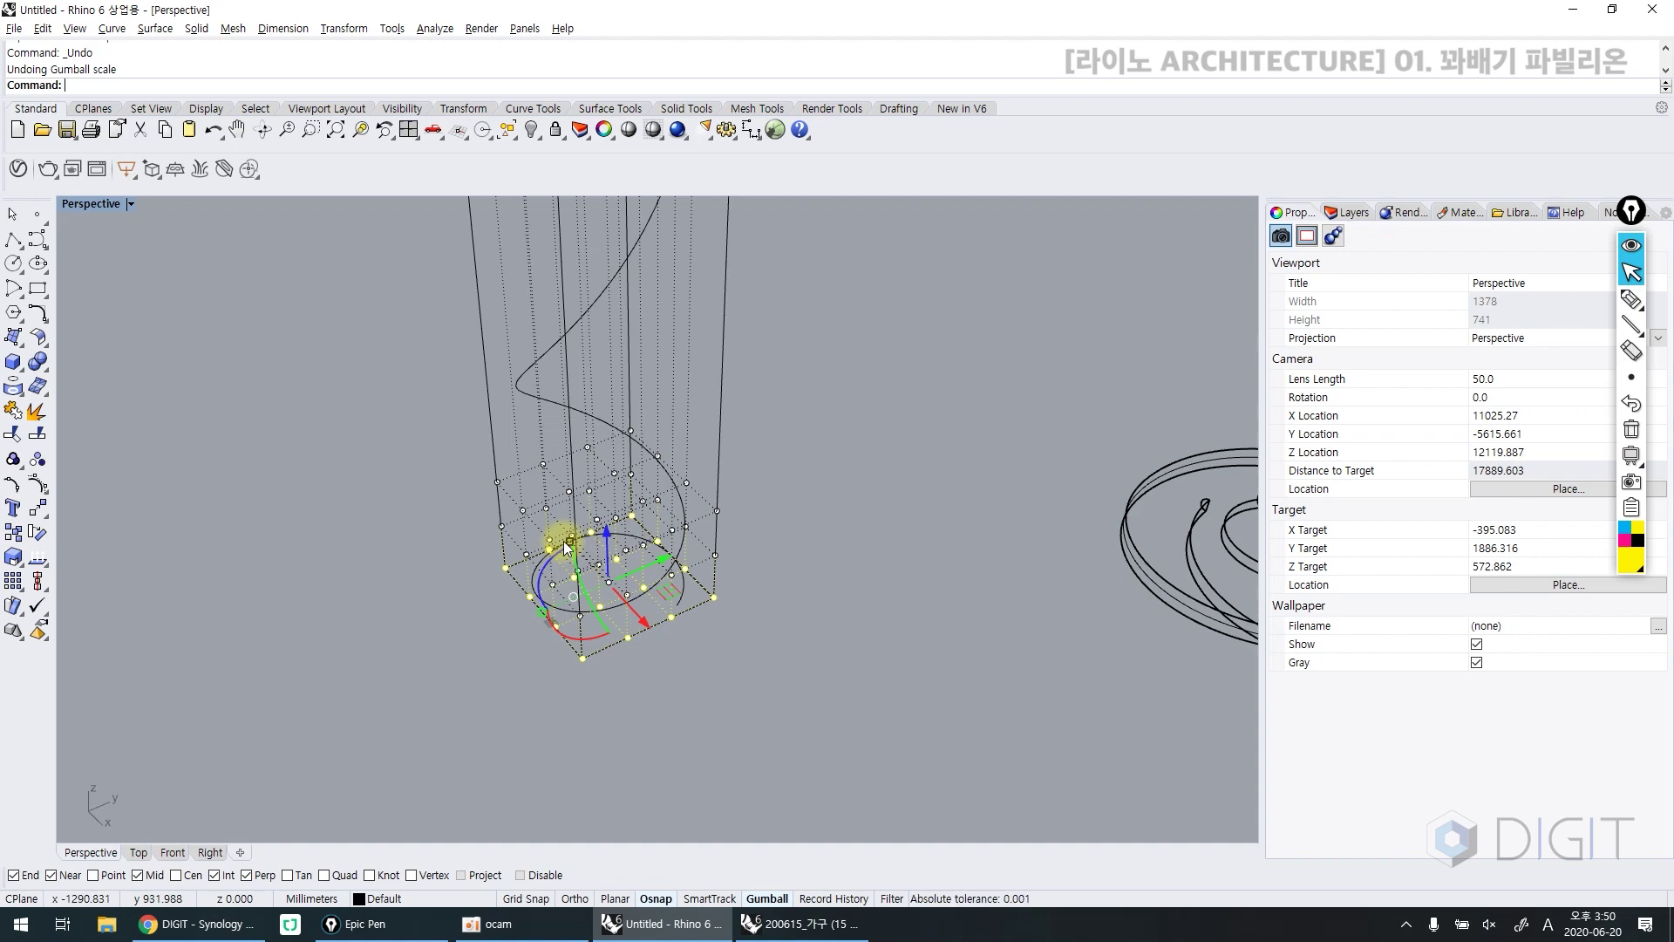
pyautogui.moveTo(566, 546); pyautogui.dragTo(526, 586, button='right')
pyautogui.moveTo(525, 579); pyautogui.dragTo(443, 583)
pyautogui.moveTo(578, 543); pyautogui.dragTo(557, 500)
pyautogui.hotkey('ctrl', 'z')
pyautogui.moveTo(607, 596); pyautogui.dragTo(693, 604, button='right')
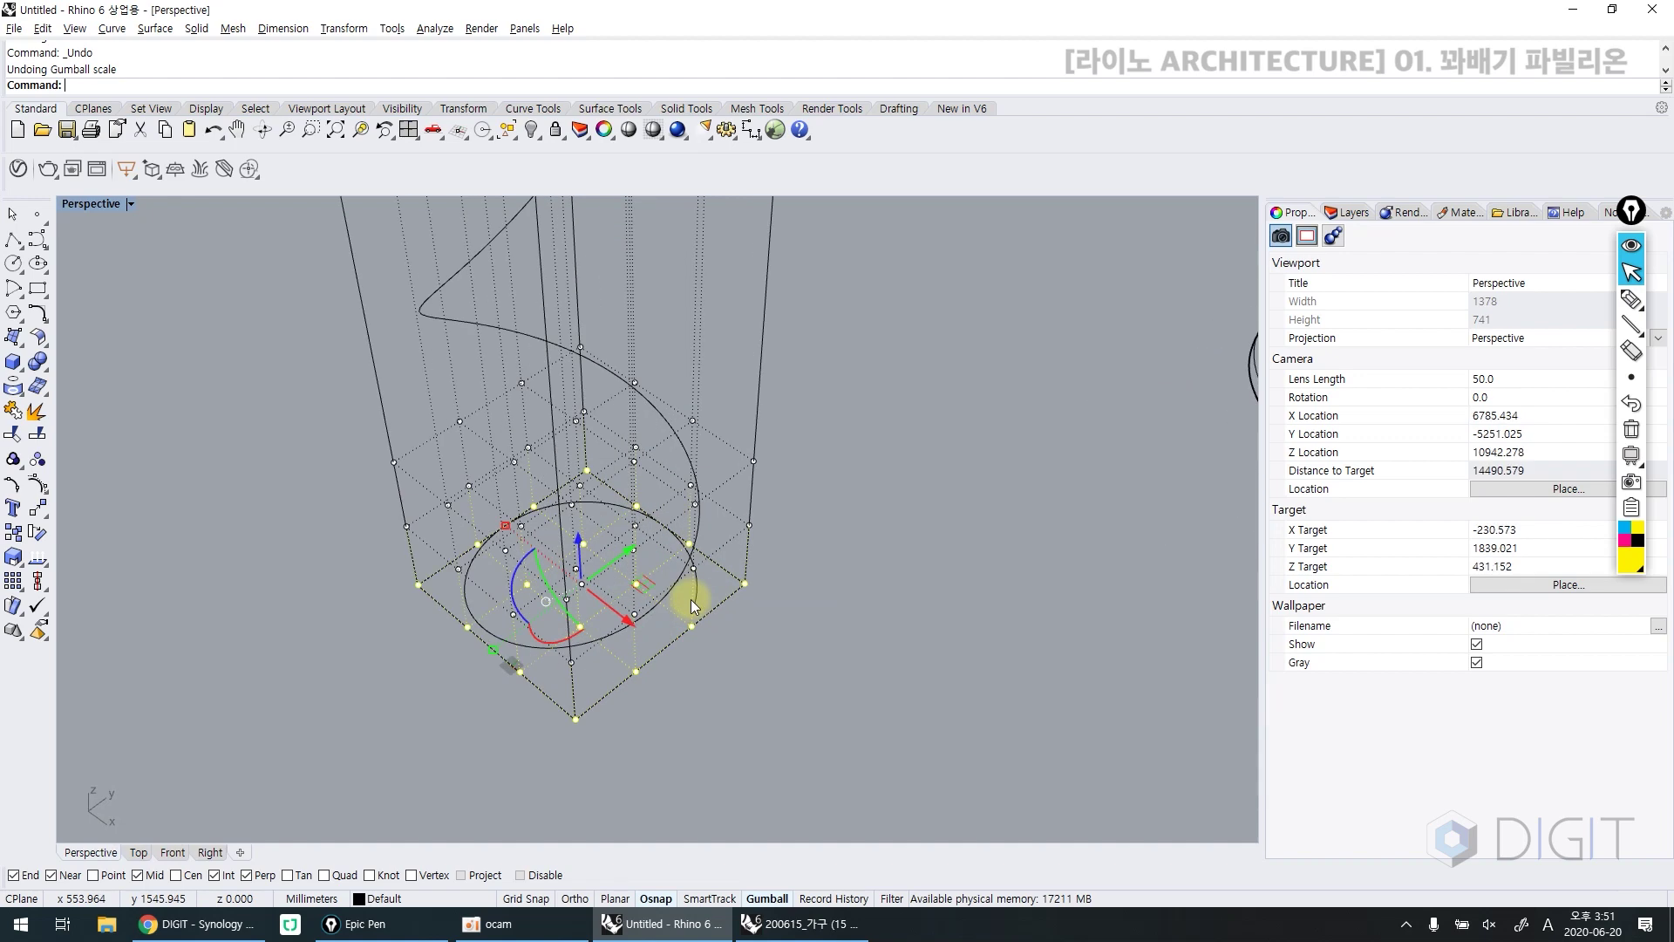
pyautogui.scroll(3, 671, 628)
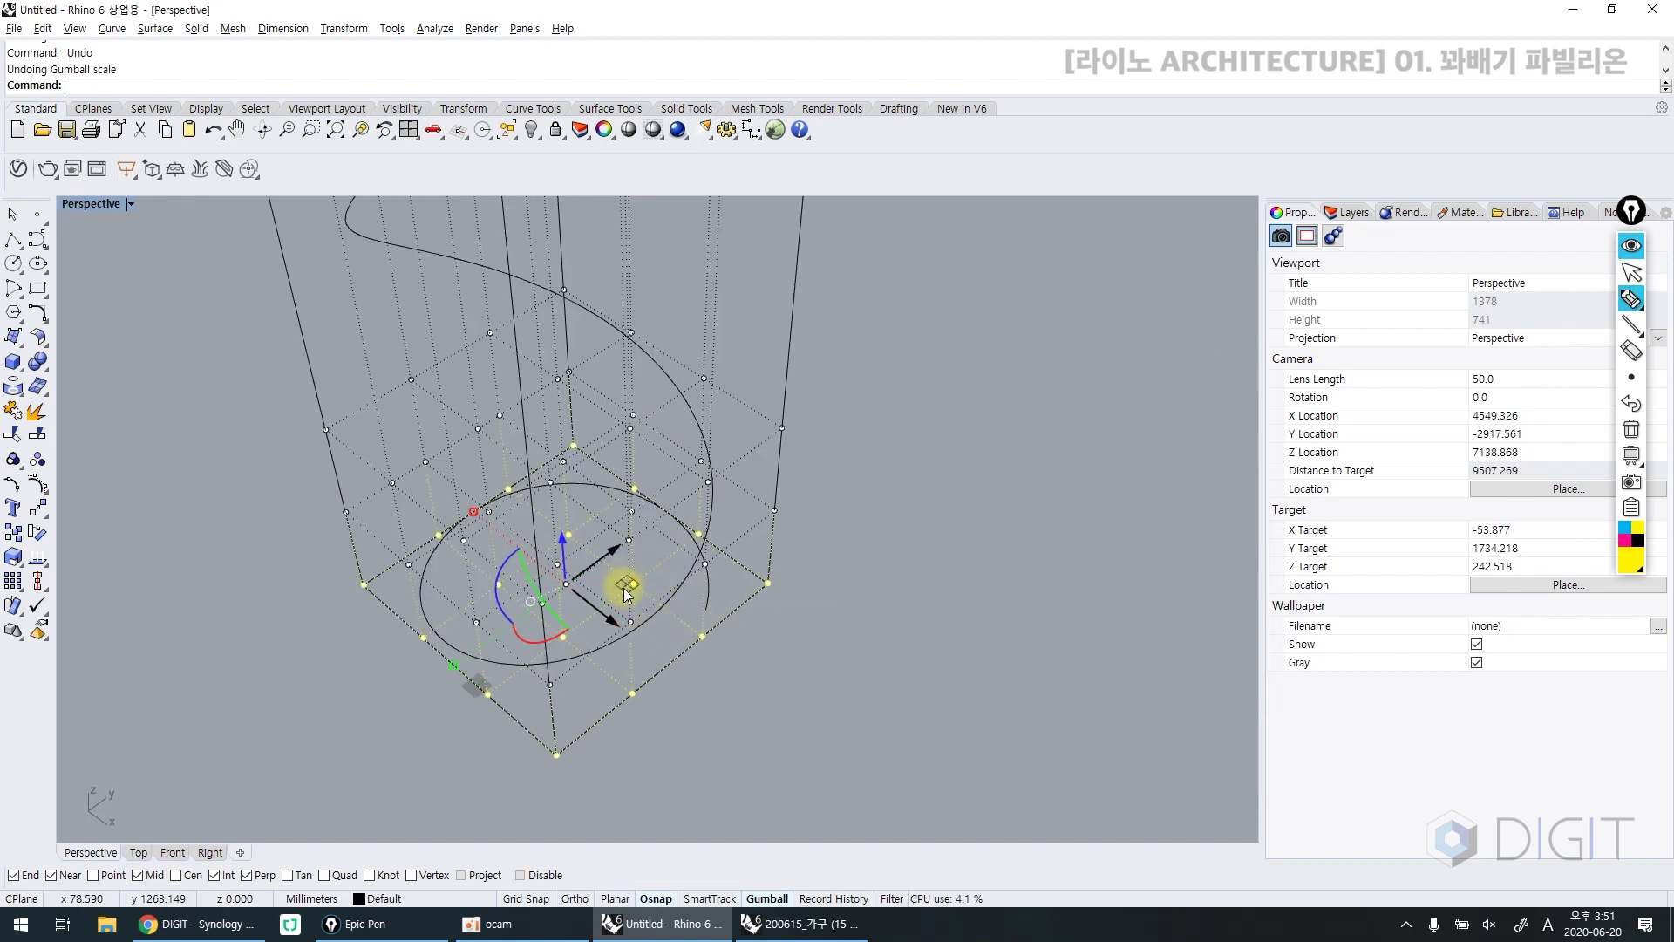
pyautogui.moveTo(566, 583)
pyautogui.mouseDown()
pyautogui.moveTo(608, 615)
pyautogui.moveTo(606, 543)
pyautogui.moveTo(650, 571)
pyautogui.moveTo(634, 591)
pyautogui.mouseUp()
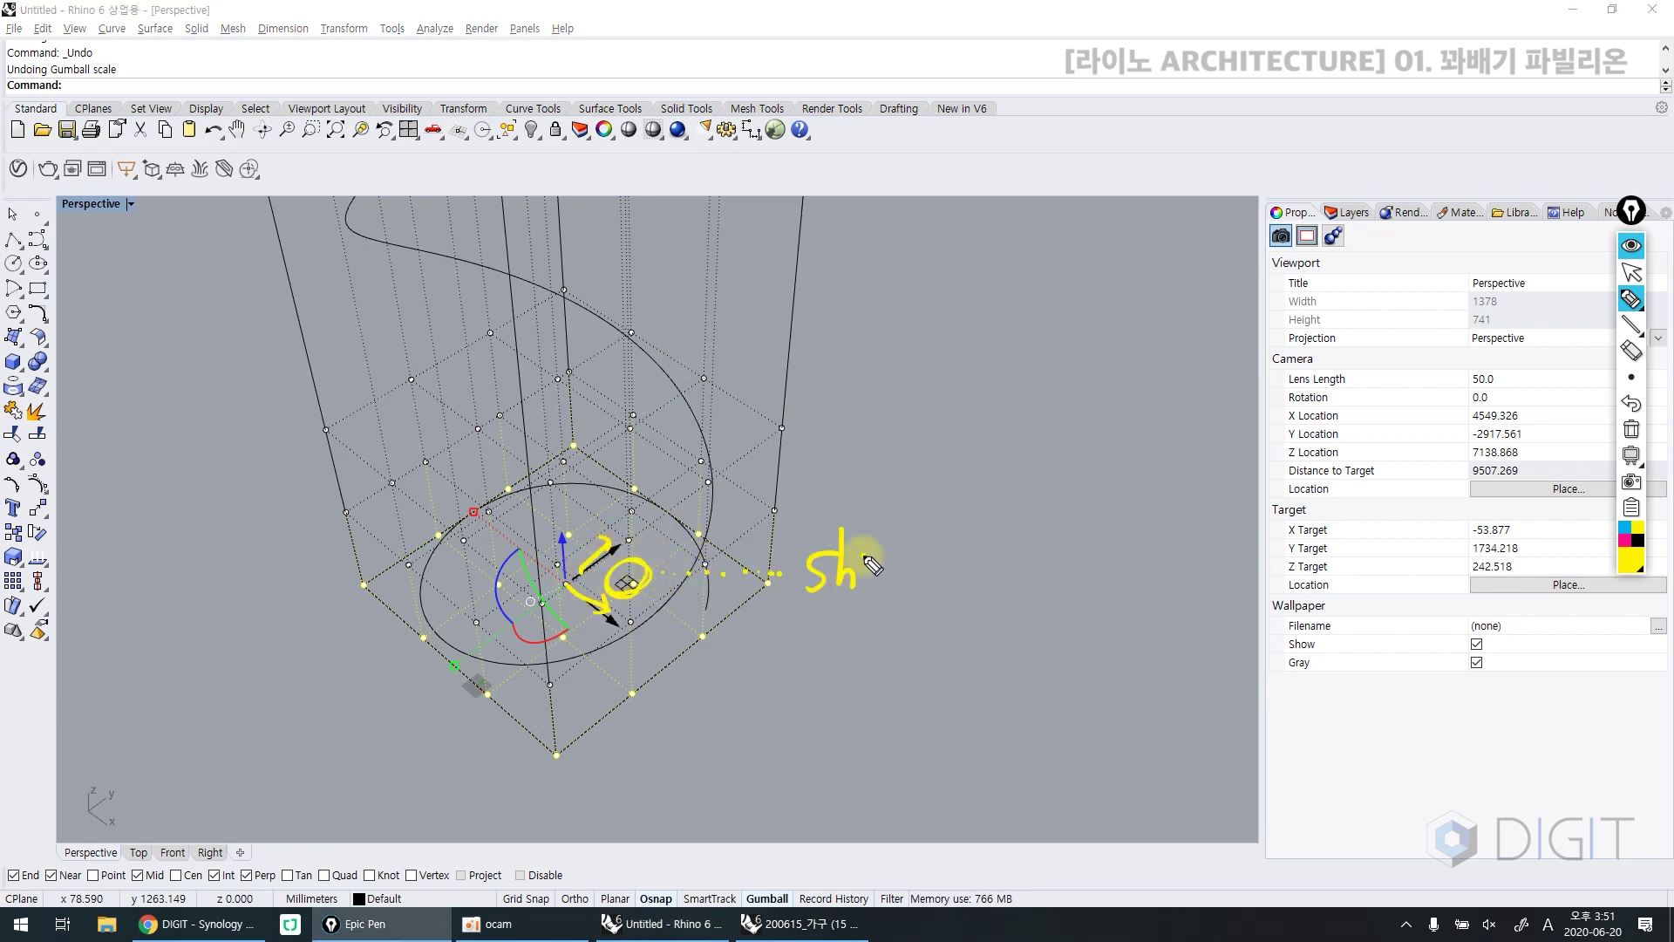
pyautogui.moveTo(872, 565)
pyautogui.mouseDown()
pyautogui.moveTo(968, 558)
pyautogui.moveTo(1029, 580)
pyautogui.moveTo(820, 602)
pyautogui.moveTo(906, 600)
pyautogui.mouseUp()
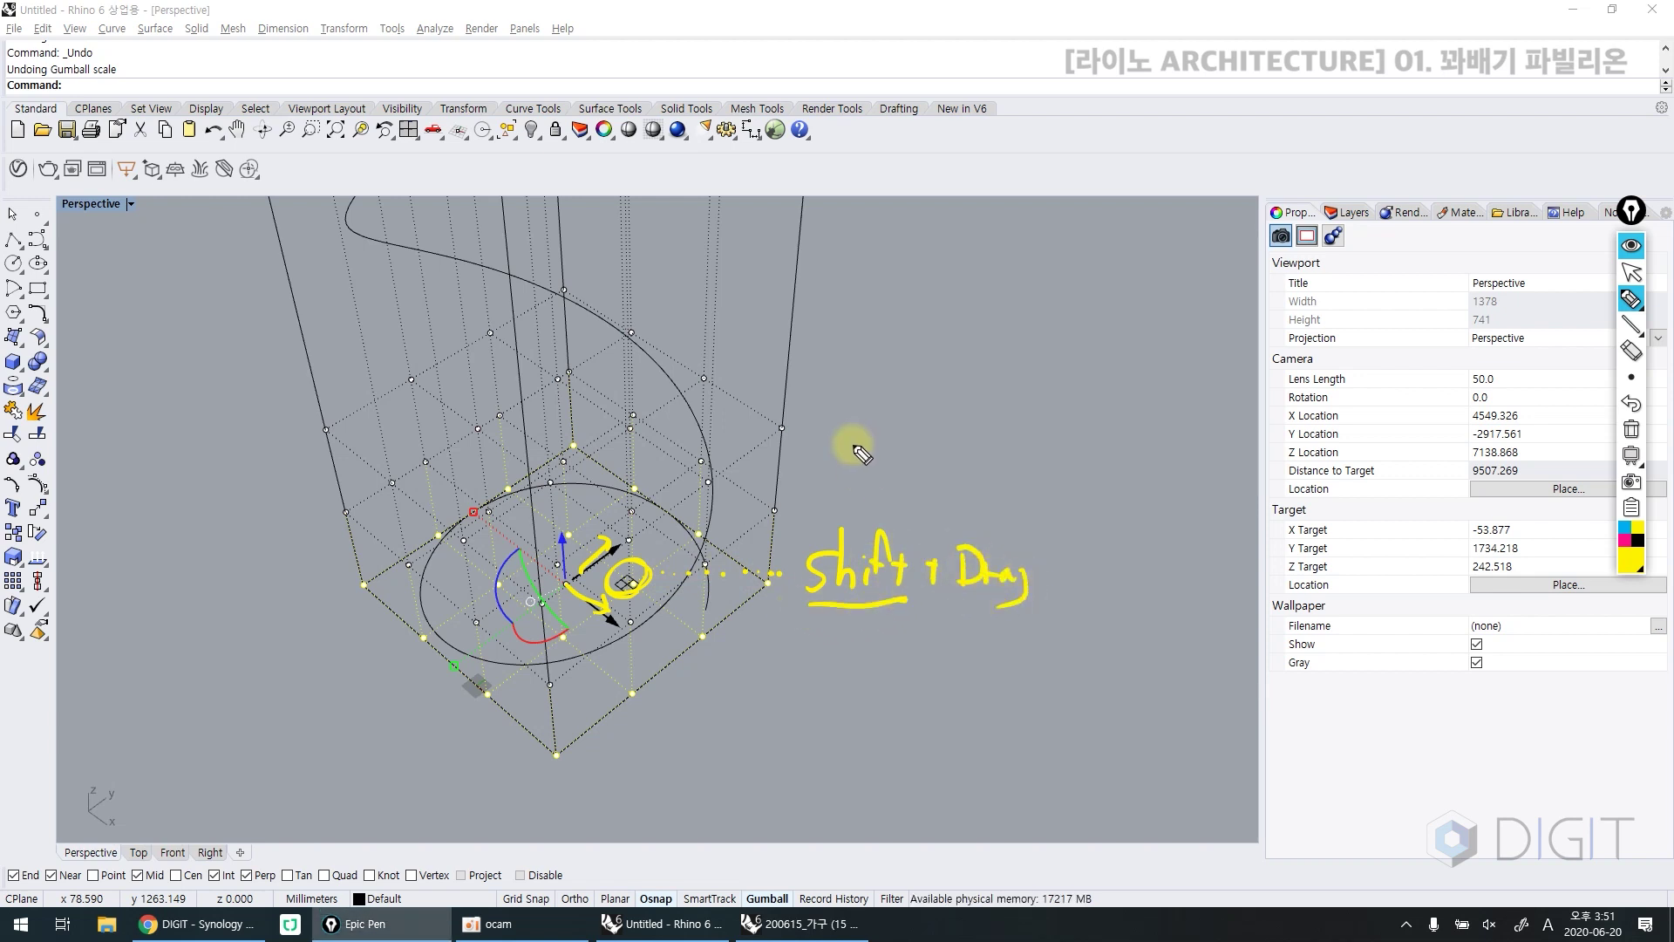
pyautogui.moveTo(898, 429)
pyautogui.mouseDown()
pyautogui.moveTo(919, 474)
pyautogui.moveTo(991, 504)
pyautogui.moveTo(1076, 496)
pyautogui.mouseUp()
pyautogui.moveTo(850, 467); pyautogui.dragTo(940, 457)
pyautogui.hotkey('ctrl', 'shift', '7')
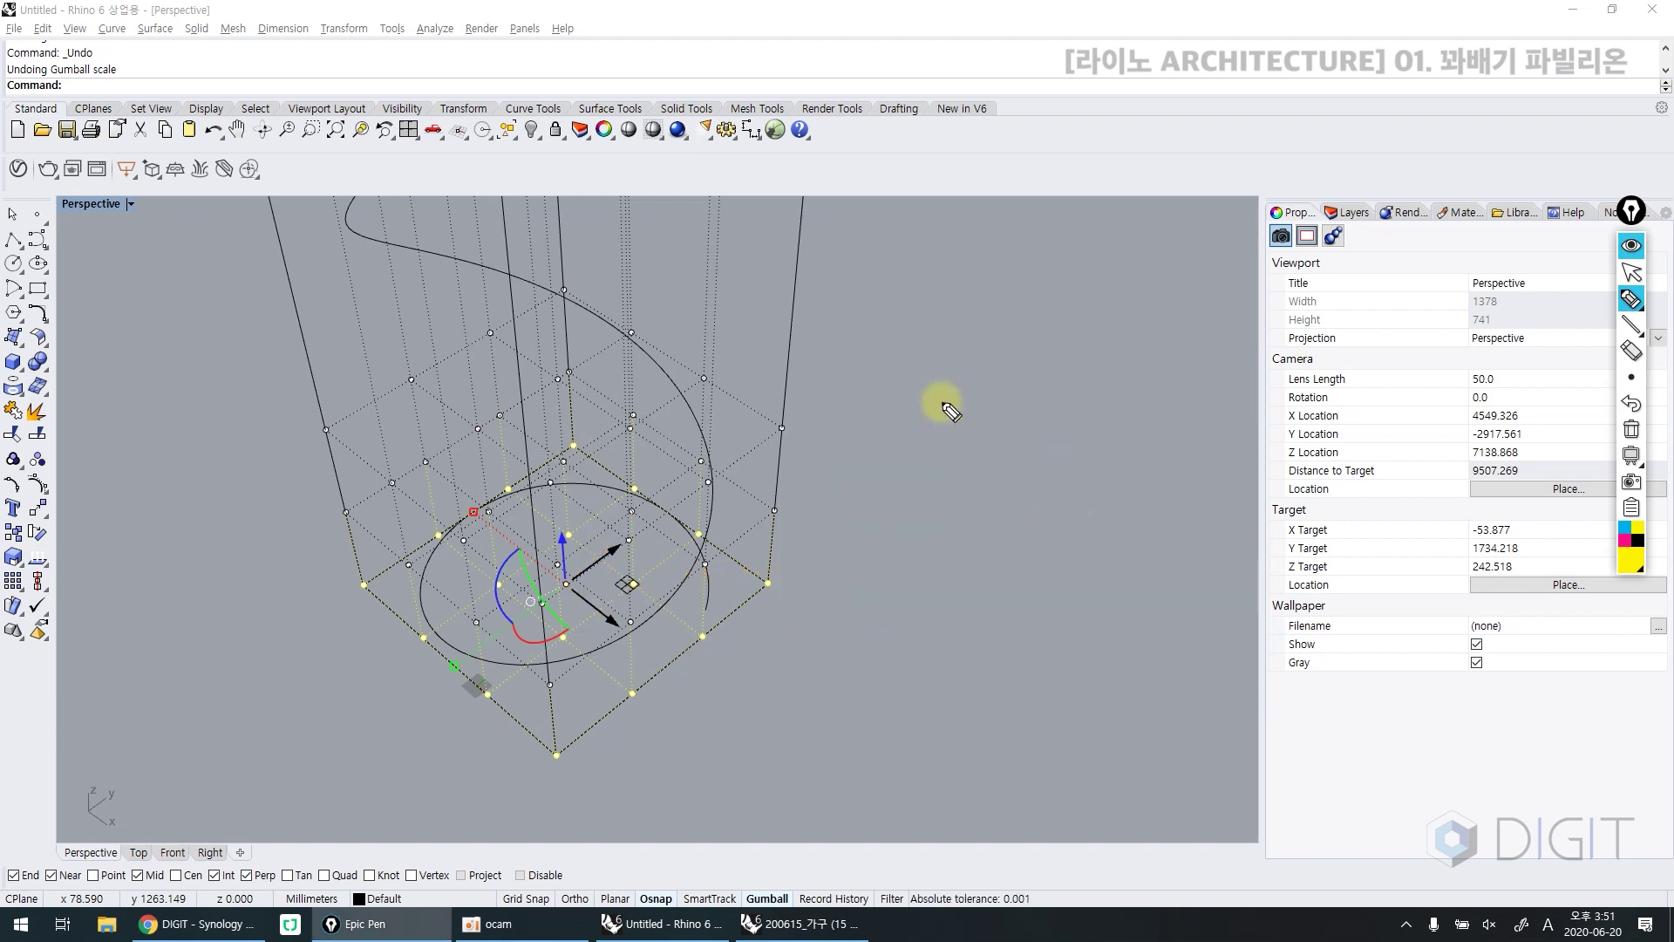
pyautogui.hotkey('ctrl', 'shift', '2')
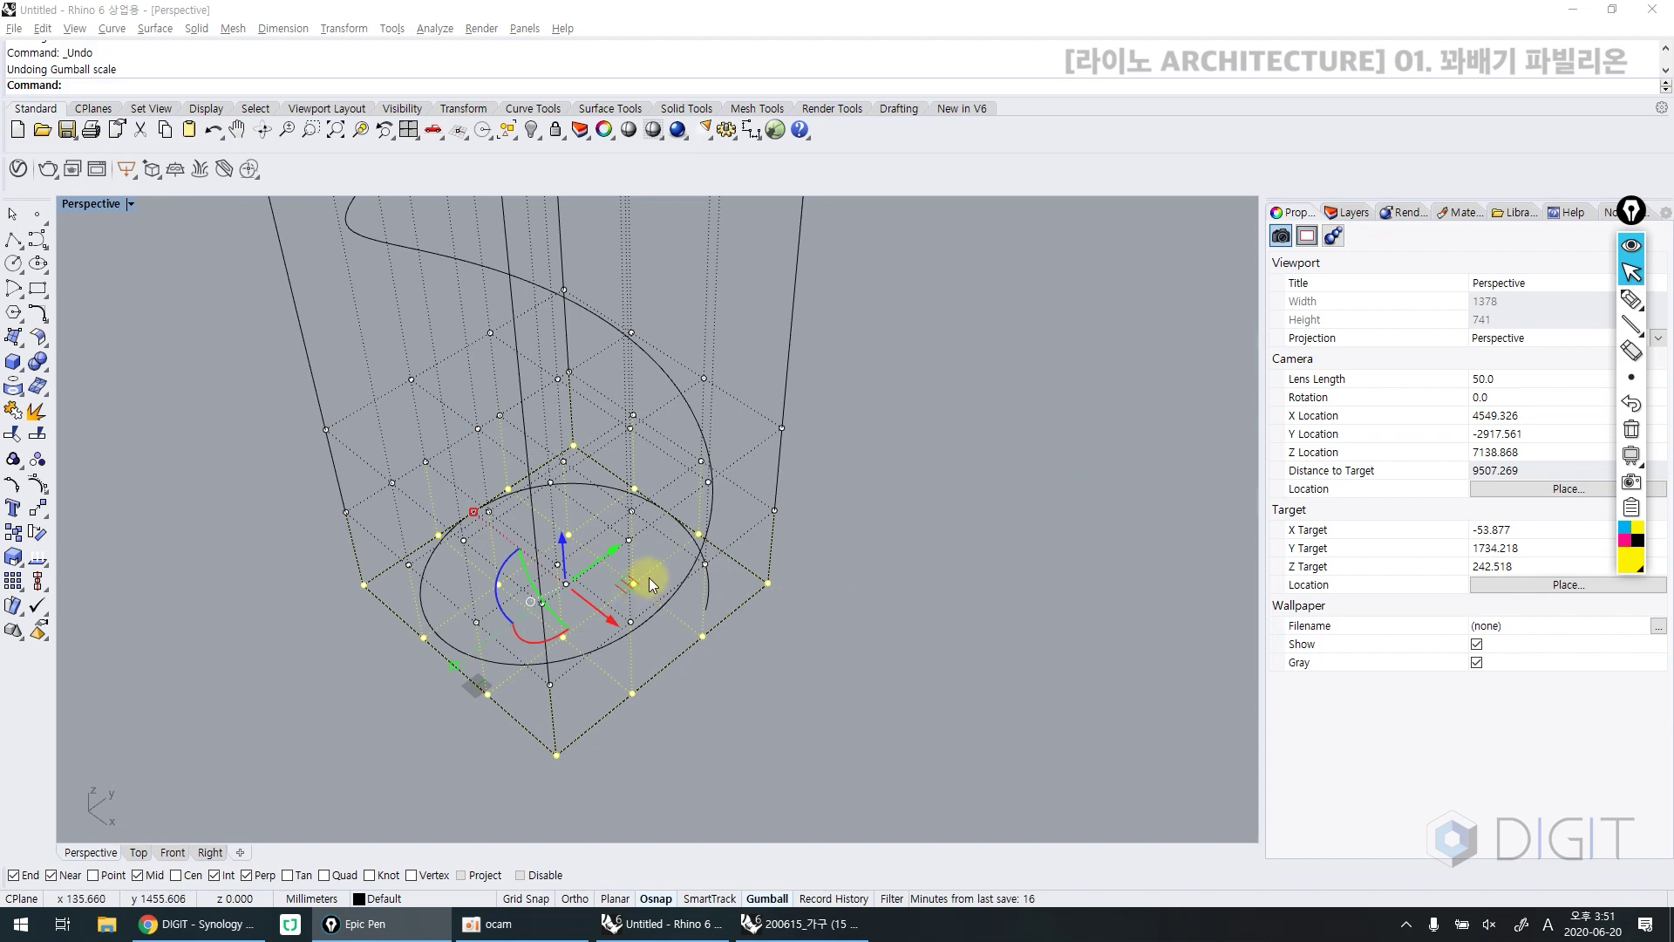
# Scale the bottom cage points outward uniformly in the horizontal plane to flare the spiral's base
pyautogui.moveTo(628, 582); pyautogui.dragTo(682, 533)
pyautogui.scroll(-6, 682, 534)
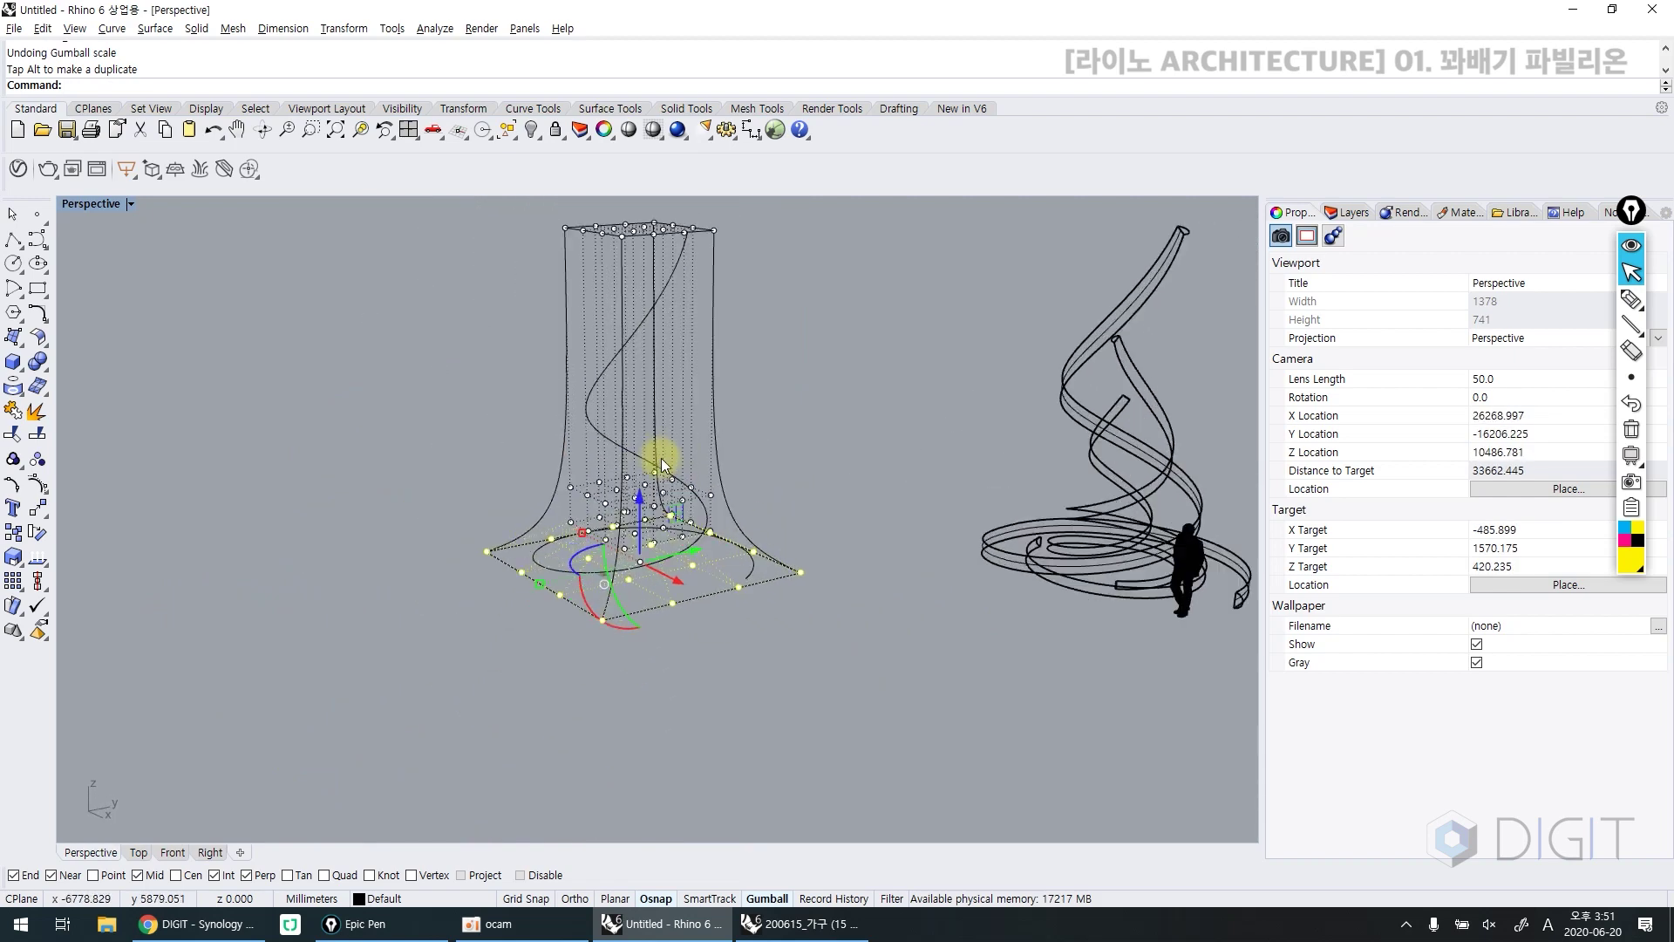
# Select the top layer of cage points, scale them inward to taper the spiral's top, and end point editing
pyautogui.scroll(4, 663, 460)
pyautogui.keyDown('shift'); pyautogui.moveTo(687, 511); pyautogui.dragTo(665, 596, button='right'); pyautogui.keyUp('shift')
pyautogui.moveTo(708, 539); pyautogui.dragTo(656, 553, button='right')
pyautogui.moveTo(615, 397); pyautogui.dragTo(606, 412, button='right')
pyautogui.moveTo(448, 355); pyautogui.dragTo(829, 197)
pyautogui.moveTo(829, 197); pyautogui.dragTo(561, 382, button='right')
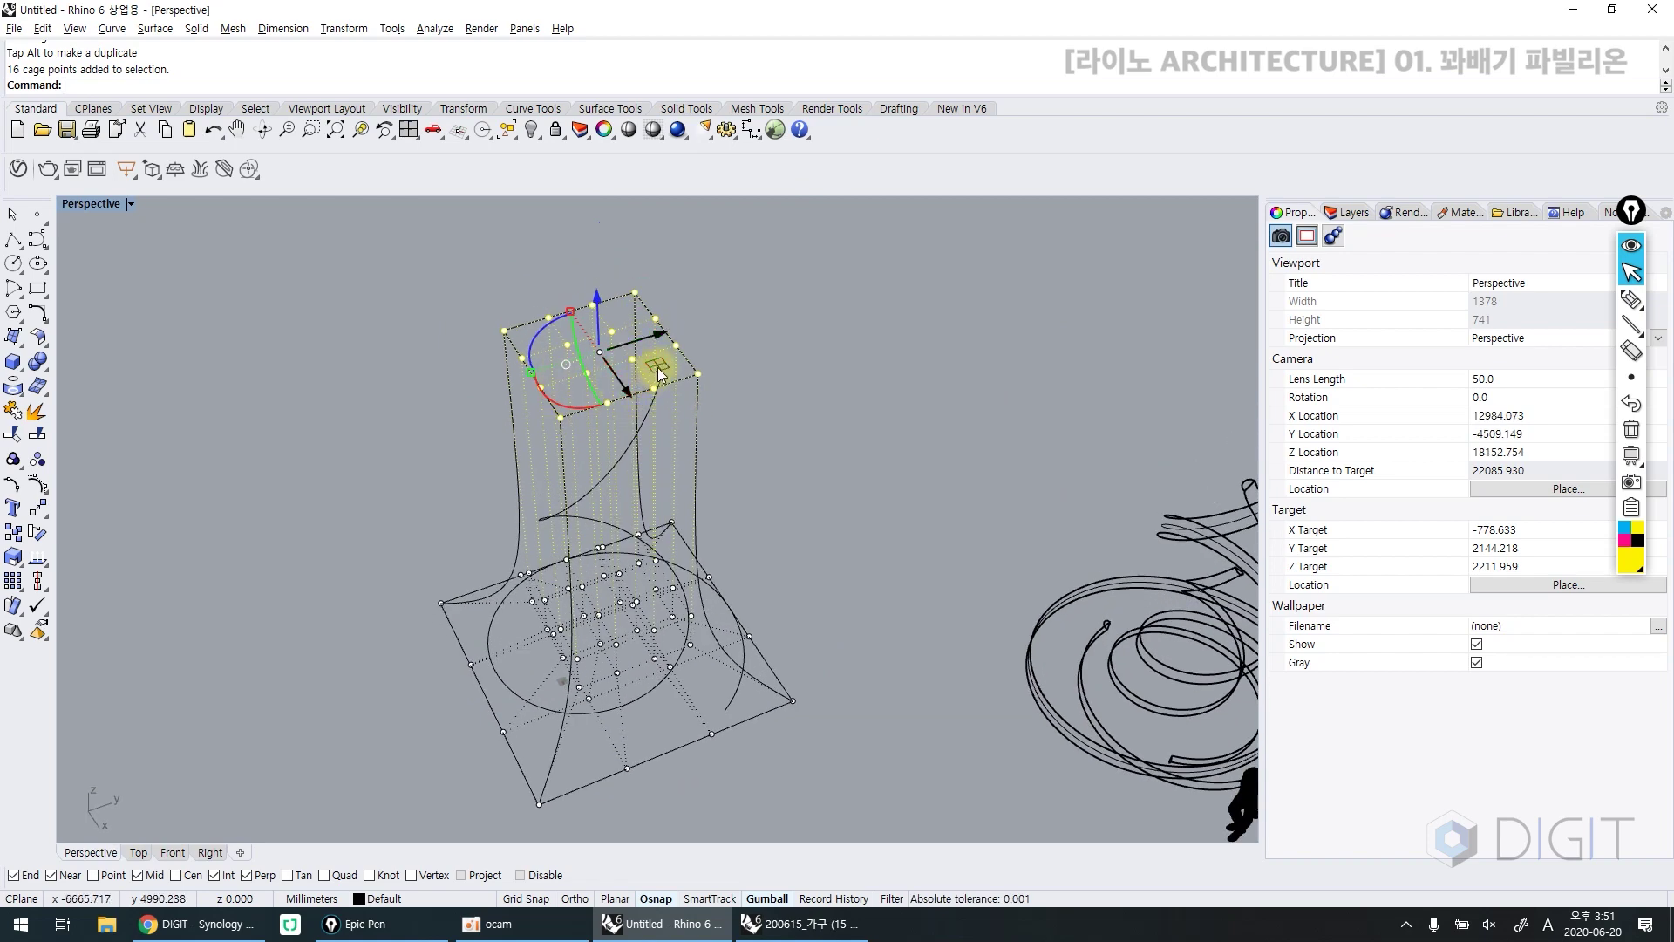
pyautogui.moveTo(651, 366)
pyautogui.mouseDown()
pyautogui.moveTo(643, 281)
pyautogui.moveTo(628, 299)
pyautogui.moveTo(637, 370)
pyautogui.moveTo(630, 358)
pyautogui.mouseUp()
pyautogui.moveTo(729, 419); pyautogui.dragTo(668, 438, button='right')
pyautogui.press('Escape')
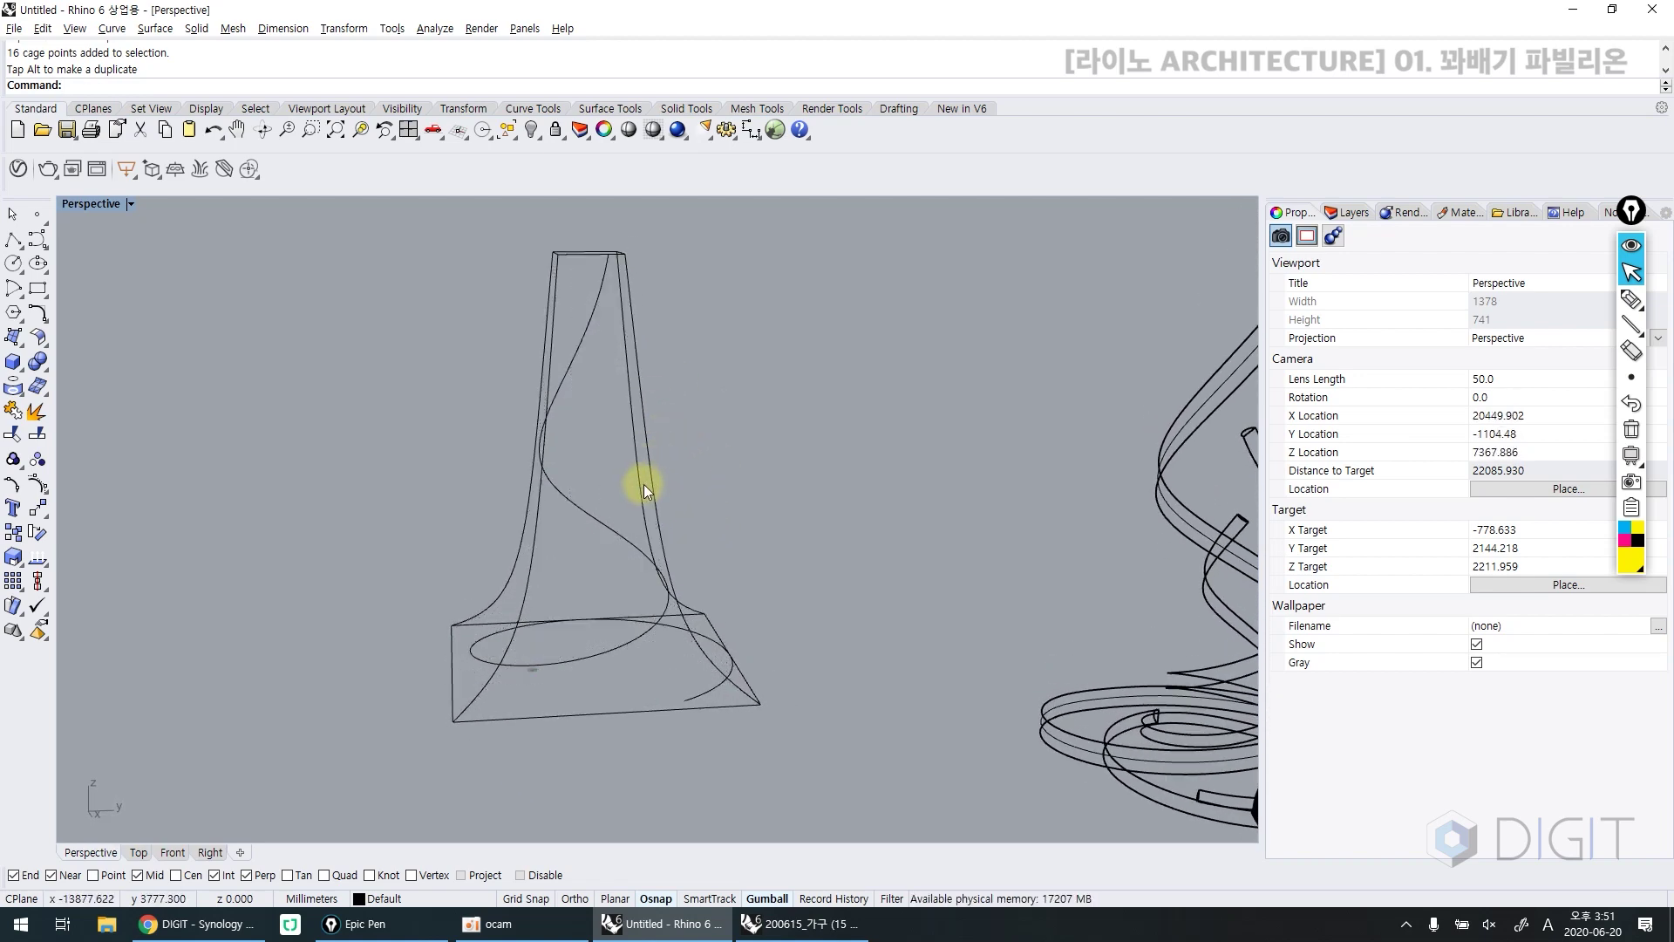
# Delete the control cage around the spiral and set the Perspective view to Shaded display
pyautogui.click(643, 484)
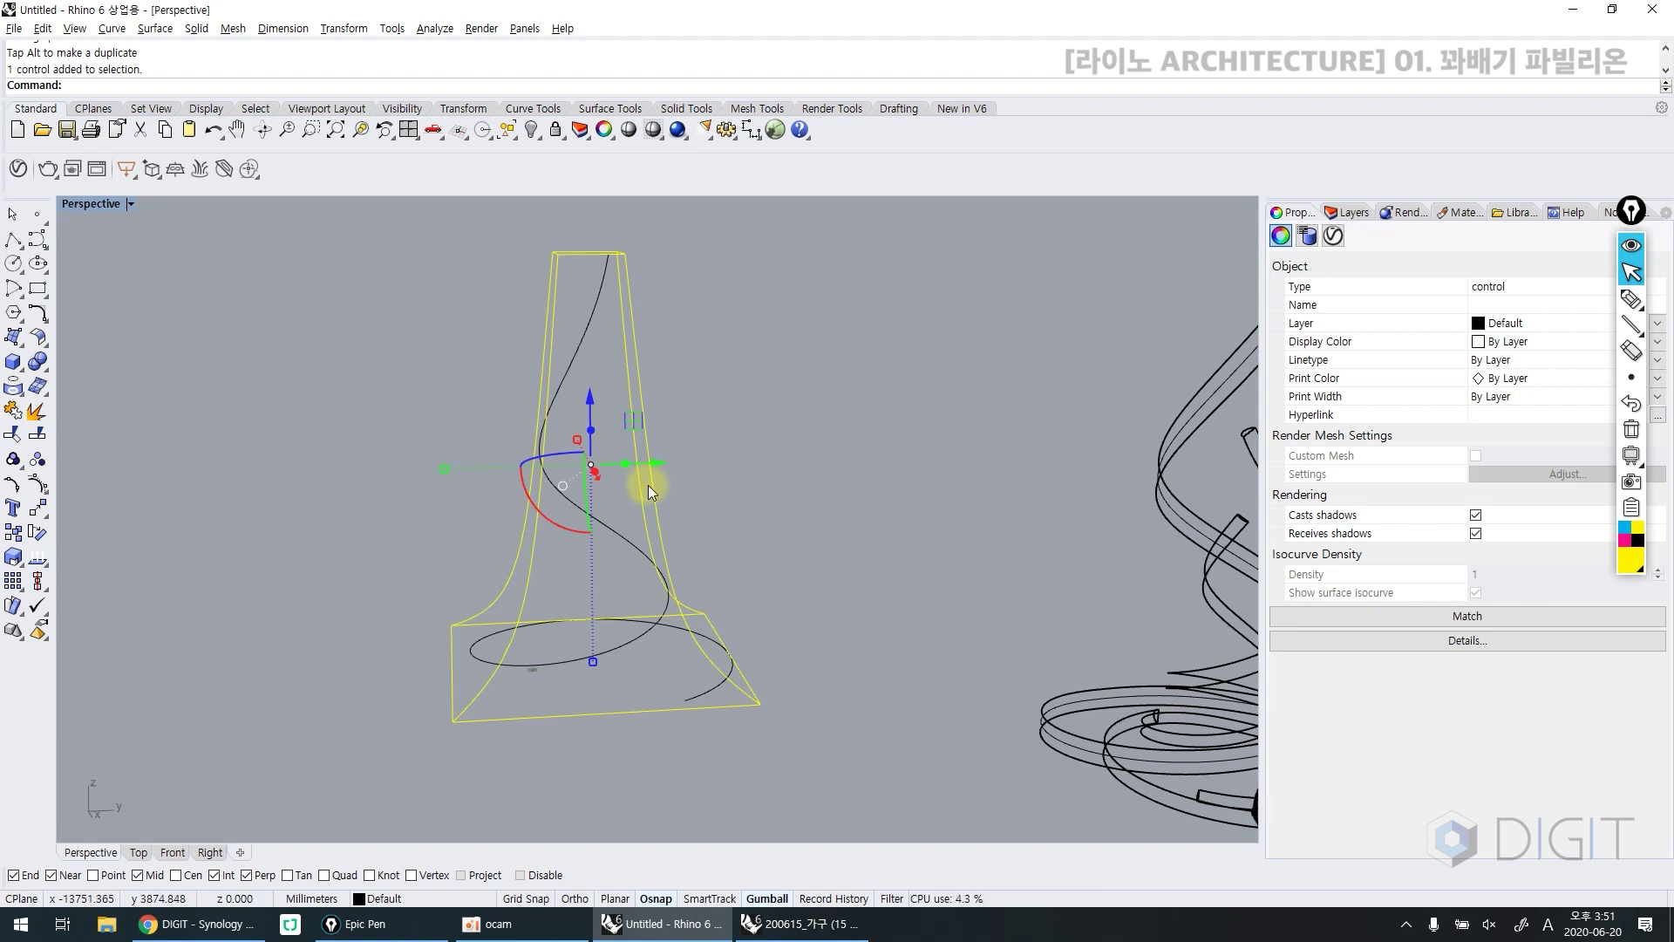
pyautogui.press('Escape')
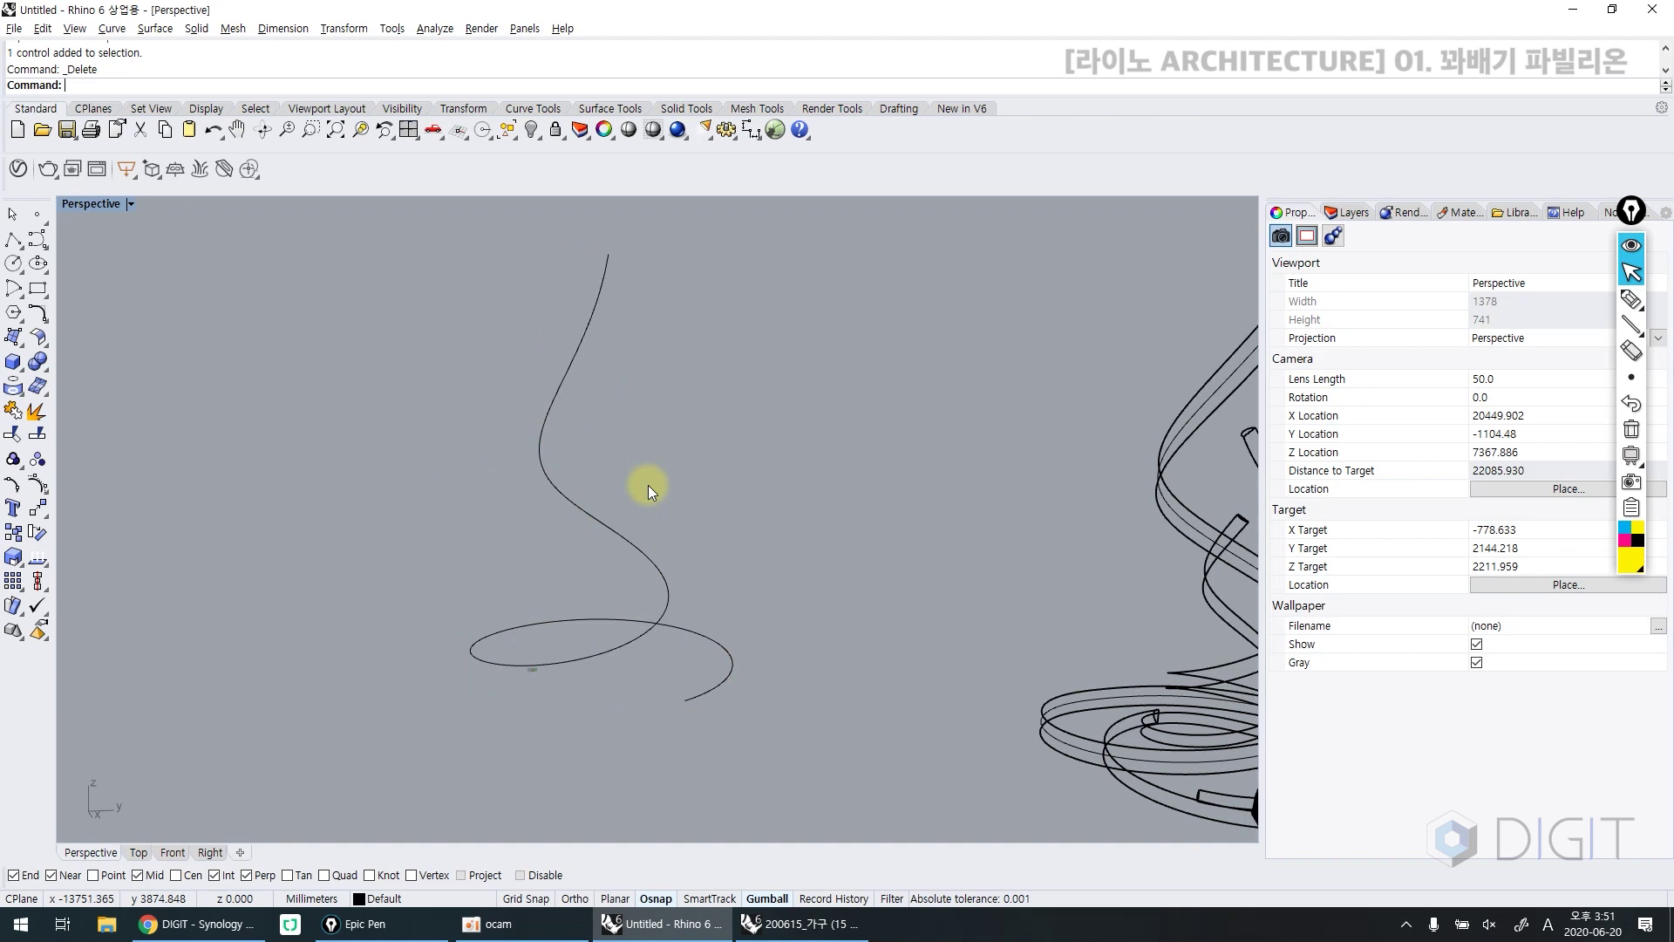
pyautogui.hotkey('ctrl', 'alt', 's')
pyautogui.moveTo(687, 567); pyautogui.dragTo(734, 561, button='right')
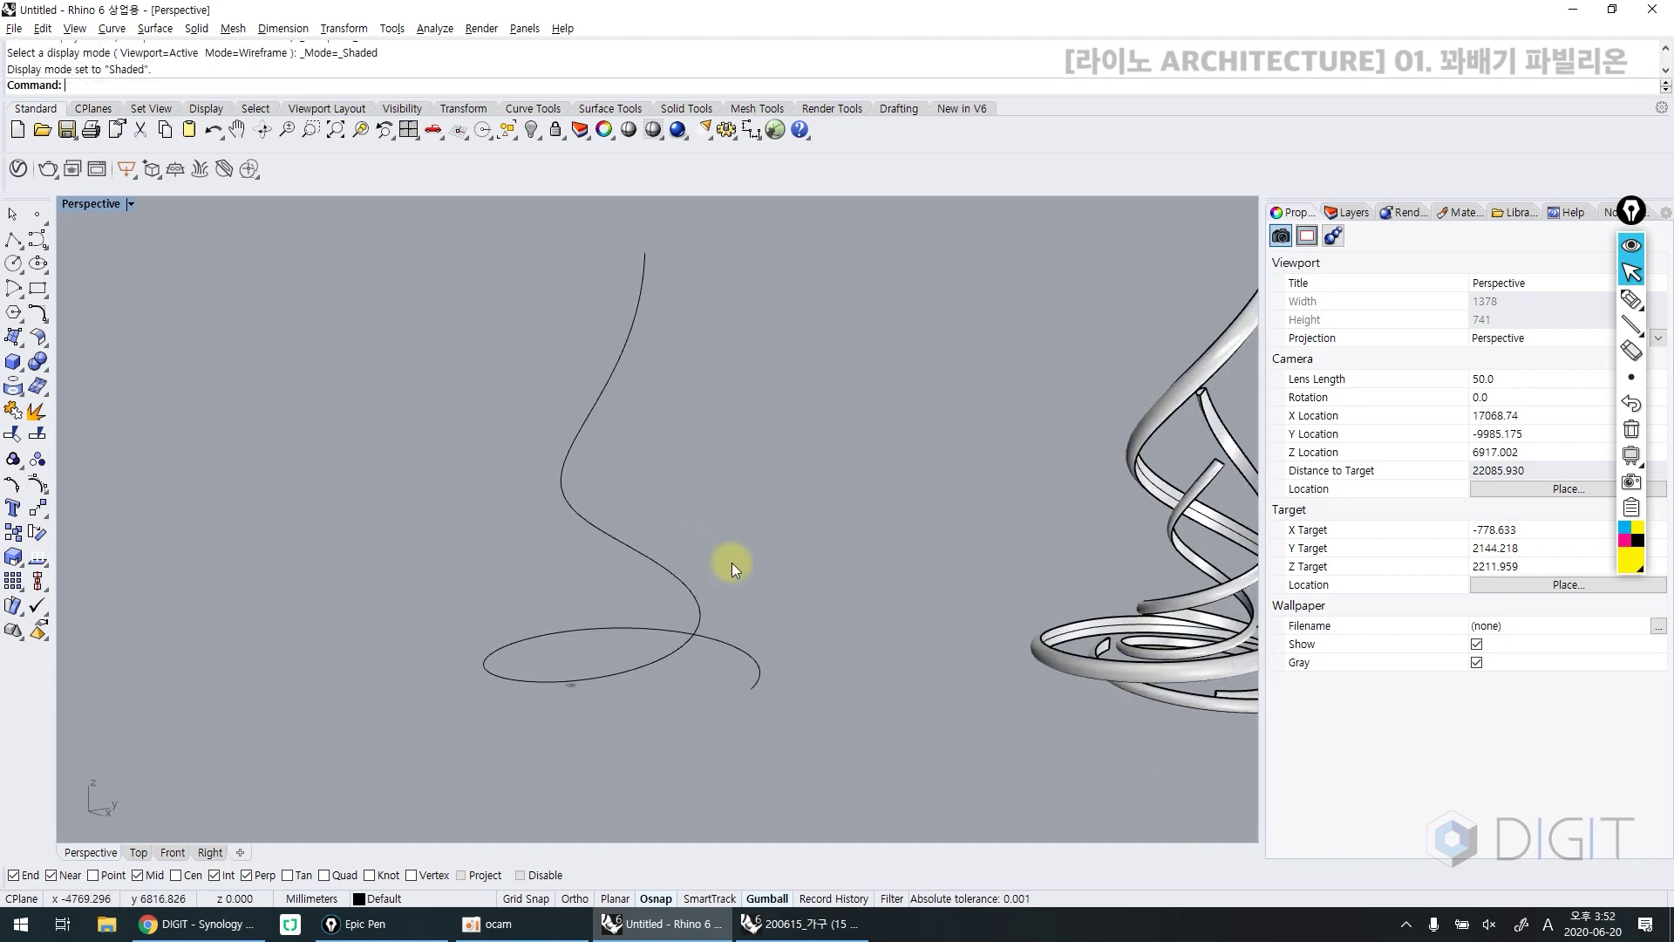
# Examine the open end of the spiral curve at its base up close
pyautogui.scroll(6, 746, 662)
pyautogui.moveTo(796, 604); pyautogui.dragTo(685, 675)
pyautogui.press('Escape')
pyautogui.scroll(-10, 645, 689)
pyautogui.keyDown('shift'); pyautogui.moveTo(685, 675); pyautogui.dragTo(527, 704, button='right'); pyautogui.keyUp('shift')
pyautogui.scroll(4, 527, 704)
pyautogui.click(509, 651)
pyautogui.press('Escape')
pyautogui.scroll(6, 546, 703)
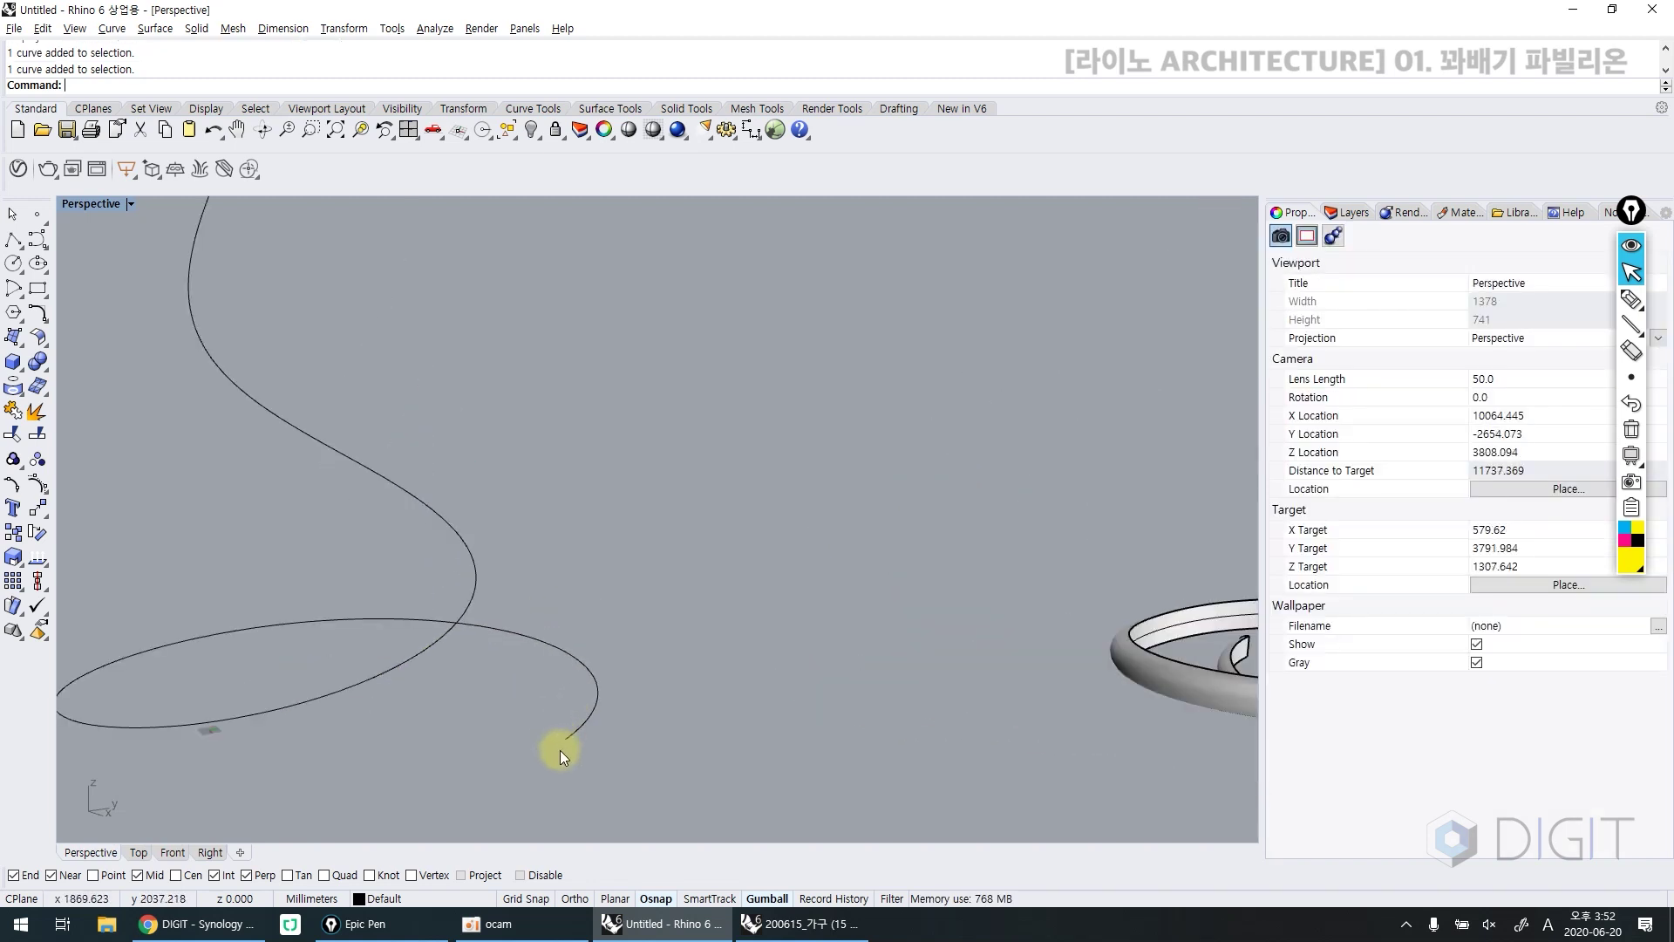
pyautogui.scroll(2, 560, 750)
pyautogui.scroll(2, 568, 739)
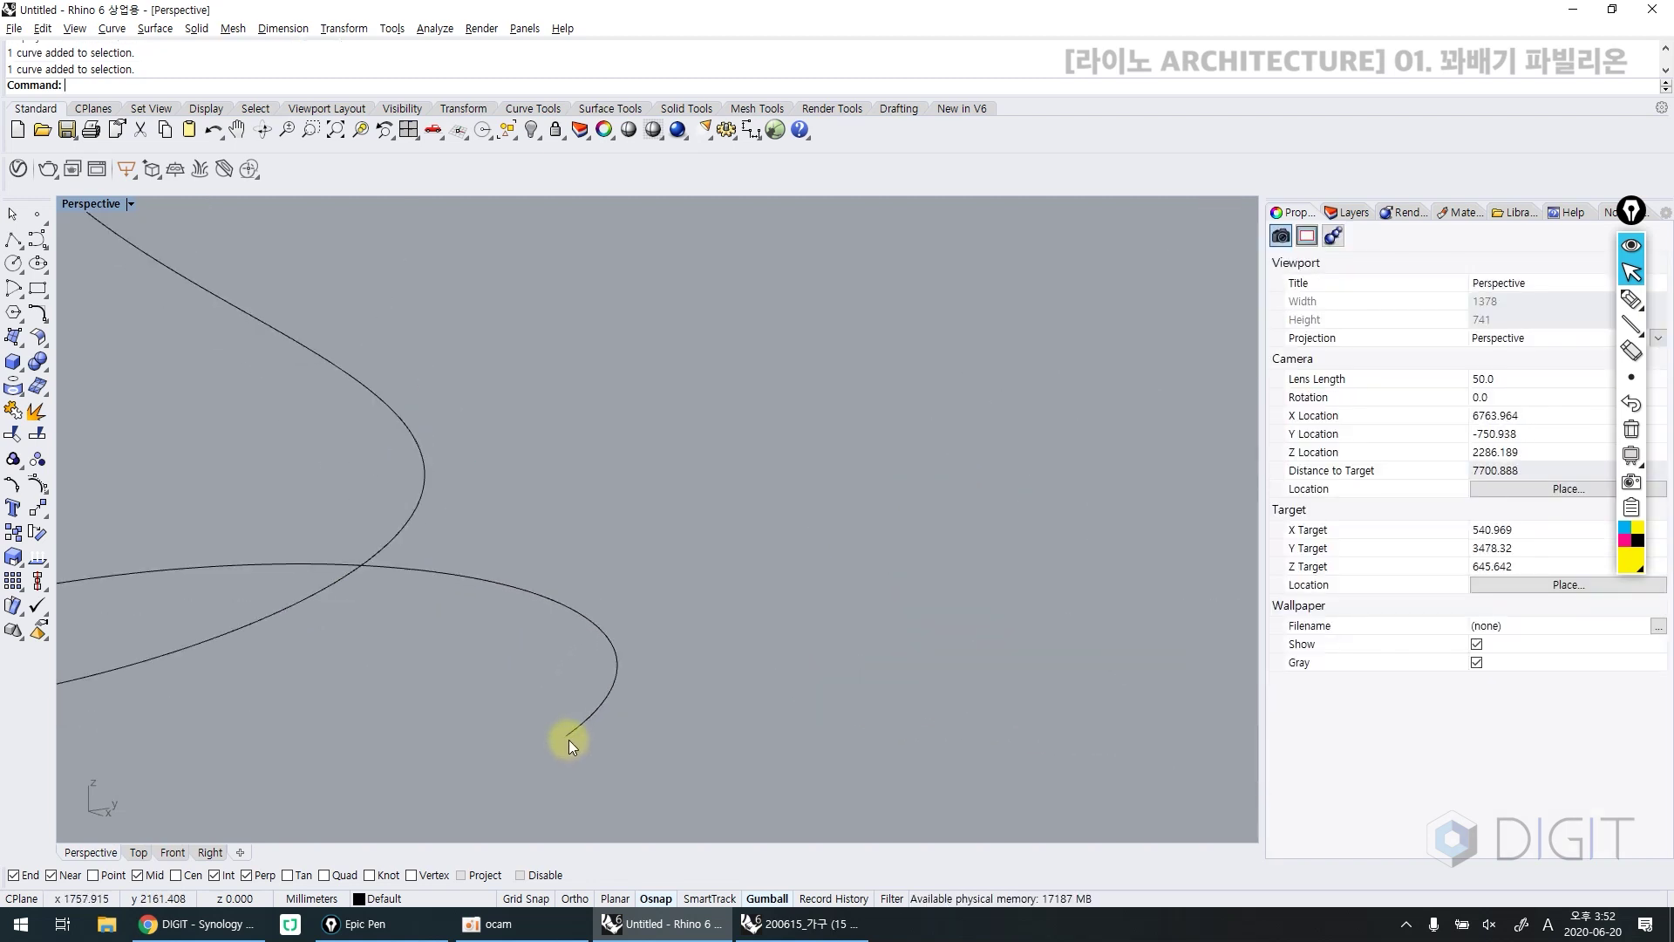
pyautogui.write('z')
pyautogui.press('Return')
pyautogui.moveTo(535, 713); pyautogui.dragTo(593, 789)
pyautogui.scroll(-4, 635, 670)
pyautogui.moveTo(635, 670)
pyautogui.mouseDown(button='right')
pyautogui.moveTo(696, 633)
pyautogui.moveTo(624, 679)
pyautogui.mouseUp(button='right')
pyautogui.scroll(-4, 526, 731)
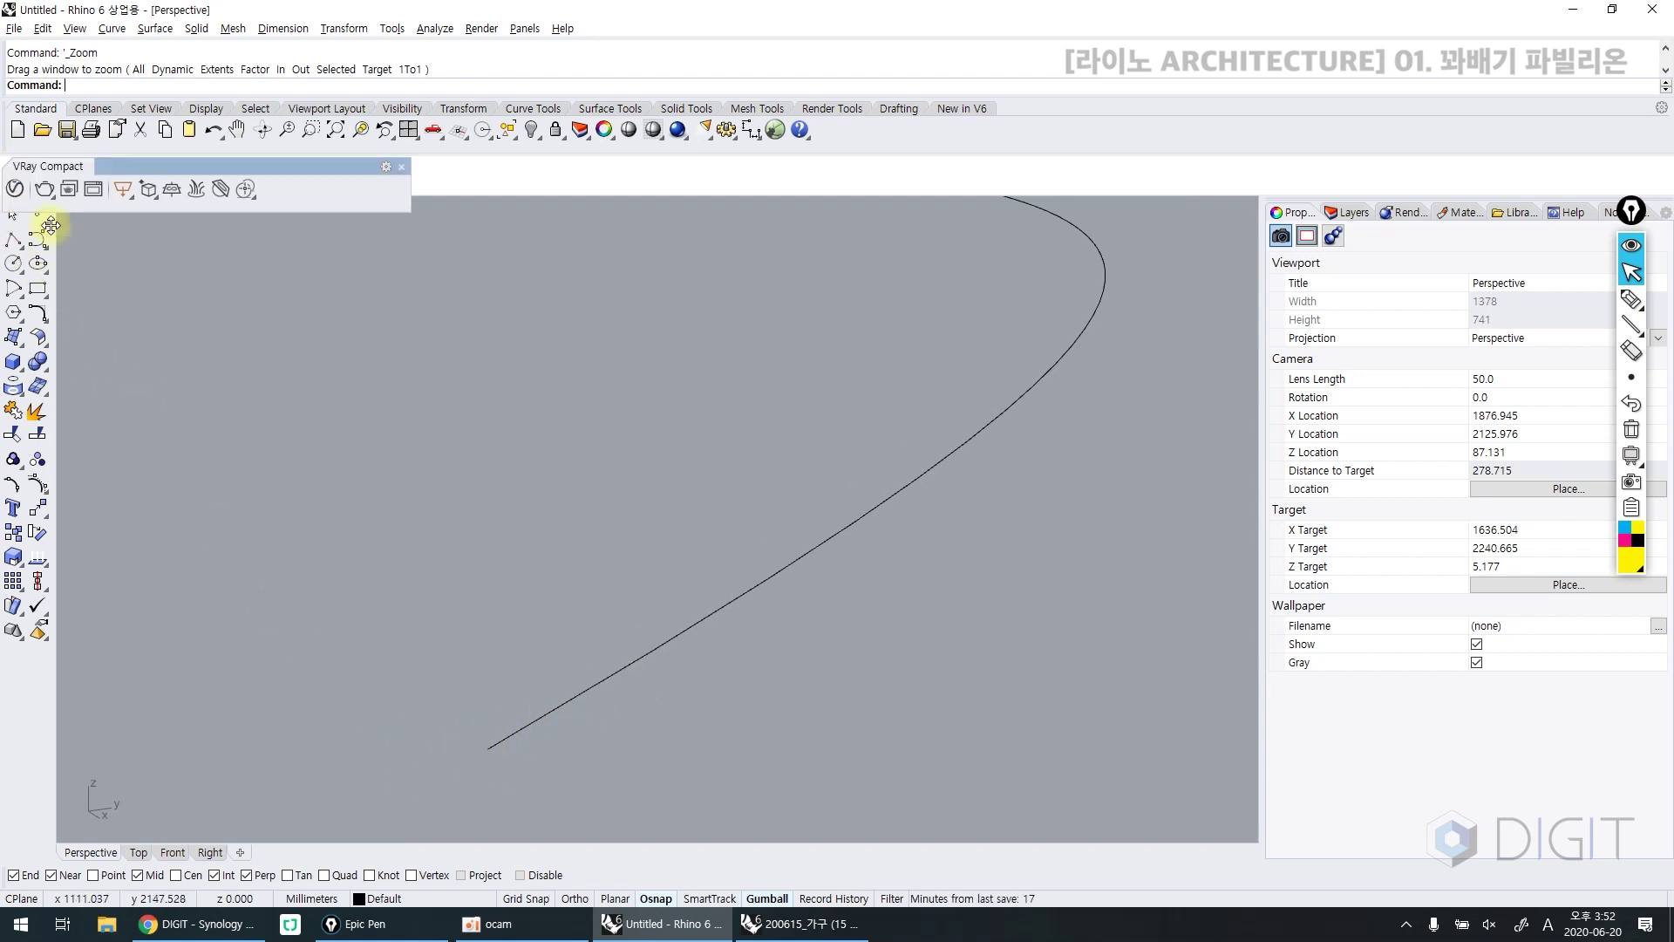
# Close the VRay Compact tool set and open the CPlanes tool set as a floating palette
pyautogui.moveTo(7, 168); pyautogui.dragTo(472, 328)
pyautogui.click(523, 319)
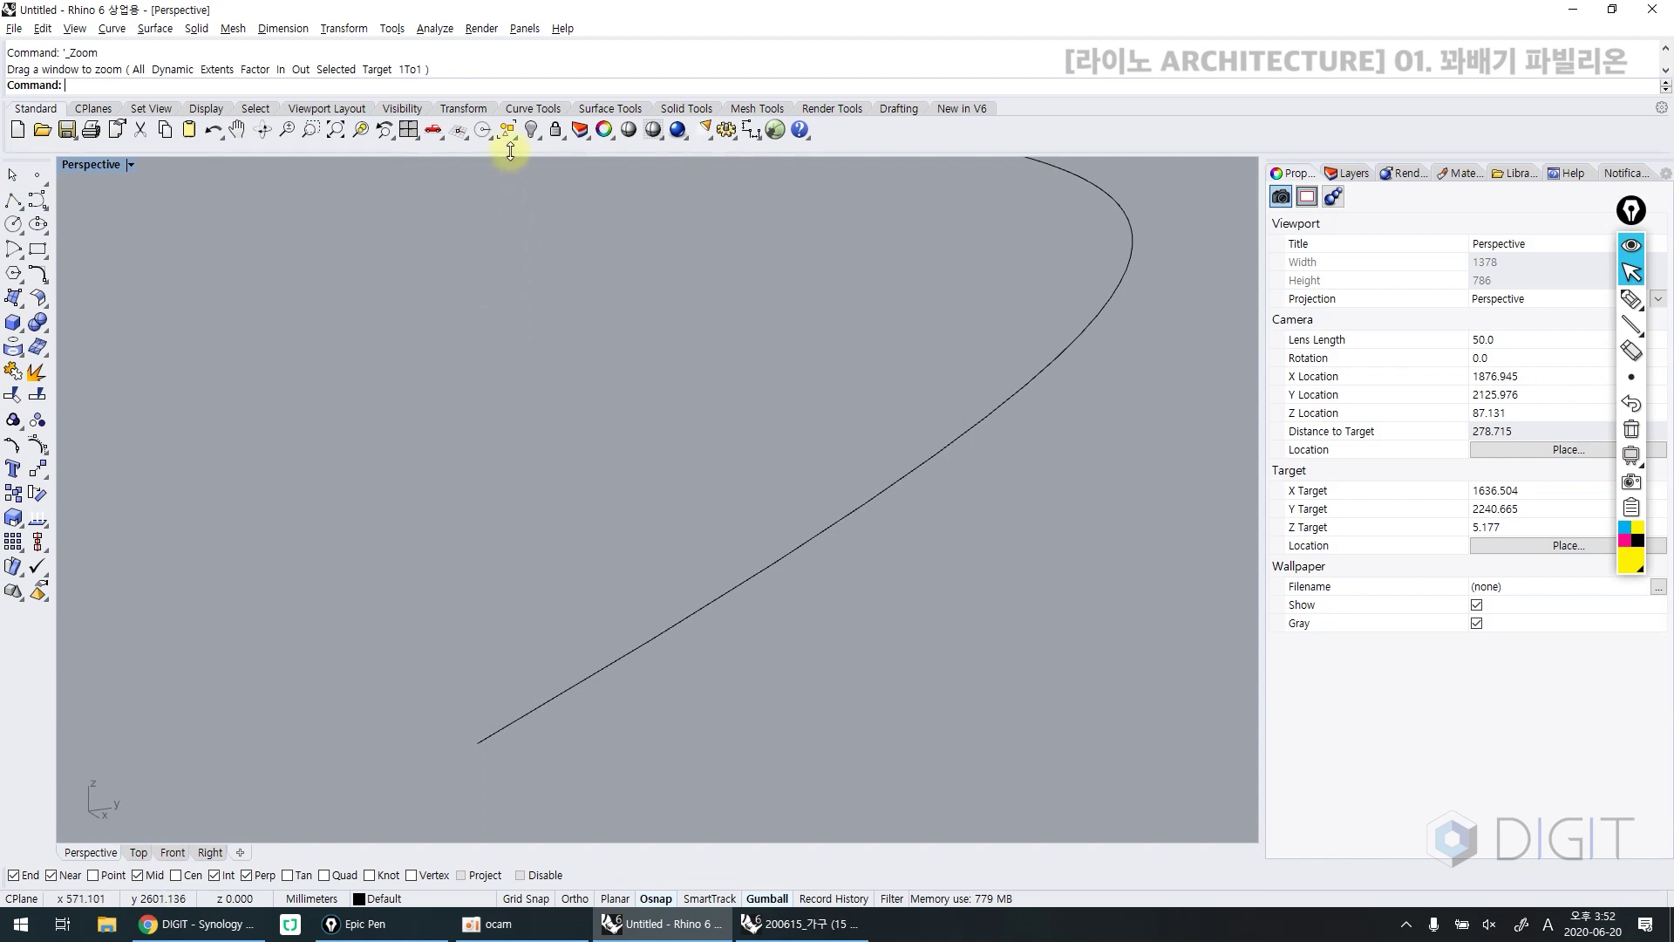
pyautogui.click(467, 139)
pyautogui.moveTo(497, 144); pyautogui.dragTo(479, 192)
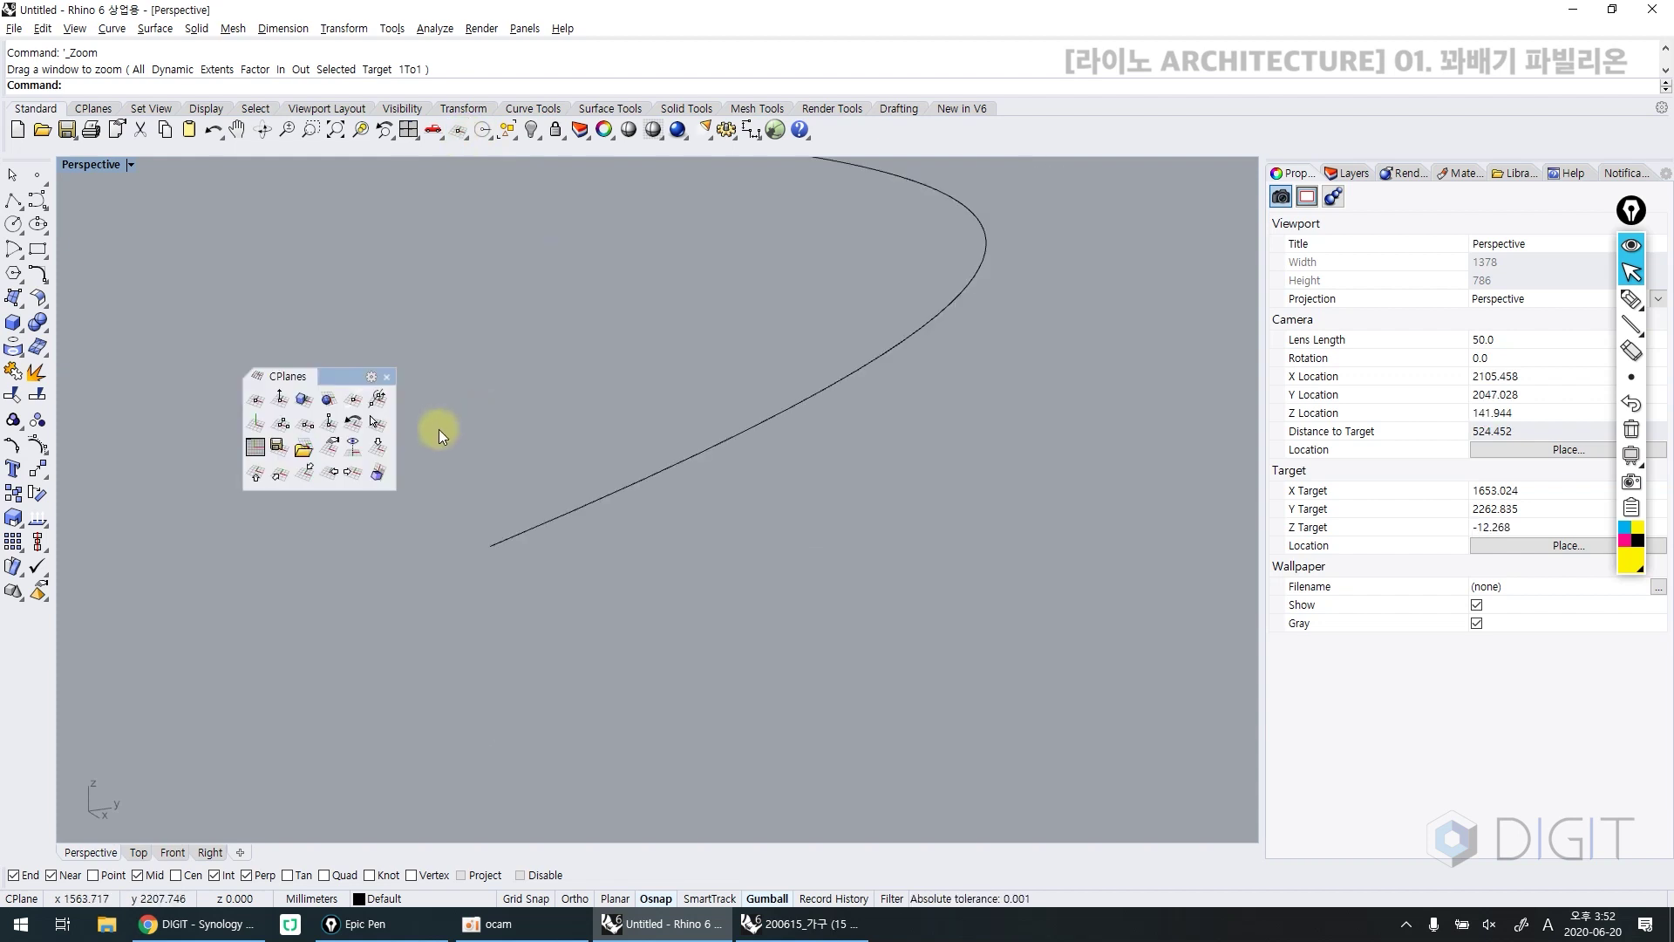
# Set the construction plane perpendicular to the spiral curve with its origin at the curve's lower end
pyautogui.click(355, 411)
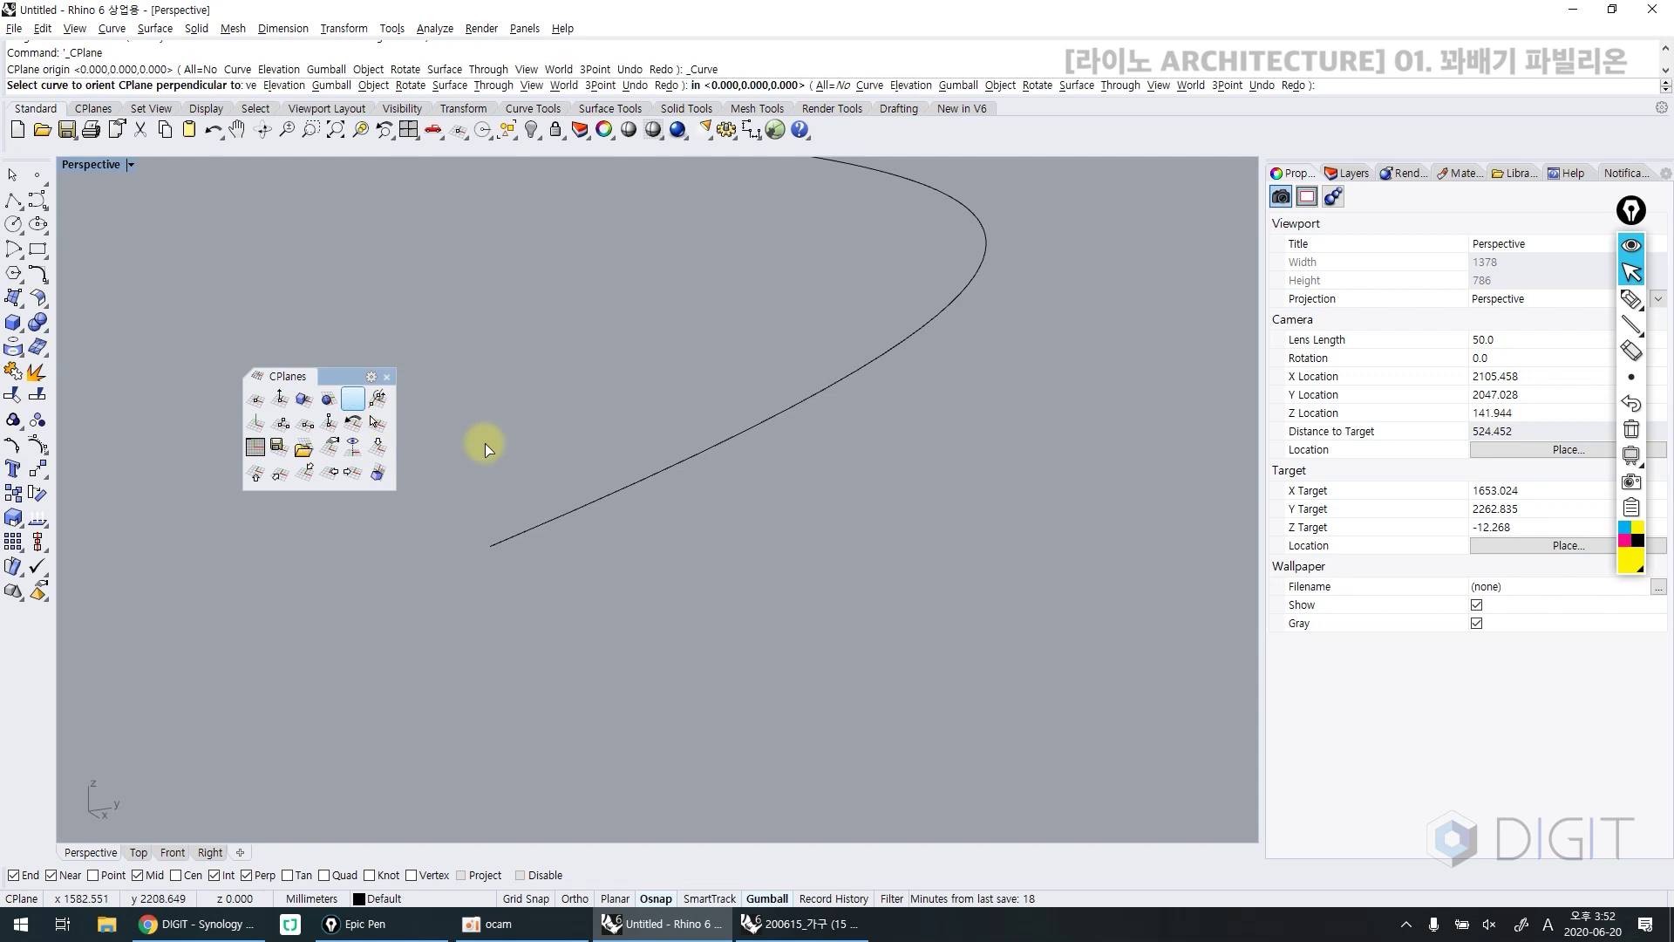
pyautogui.click(612, 494)
pyautogui.scroll(-5, 488, 547)
pyautogui.click(489, 547)
pyautogui.moveTo(486, 546); pyautogui.dragTo(323, 420, button='right')
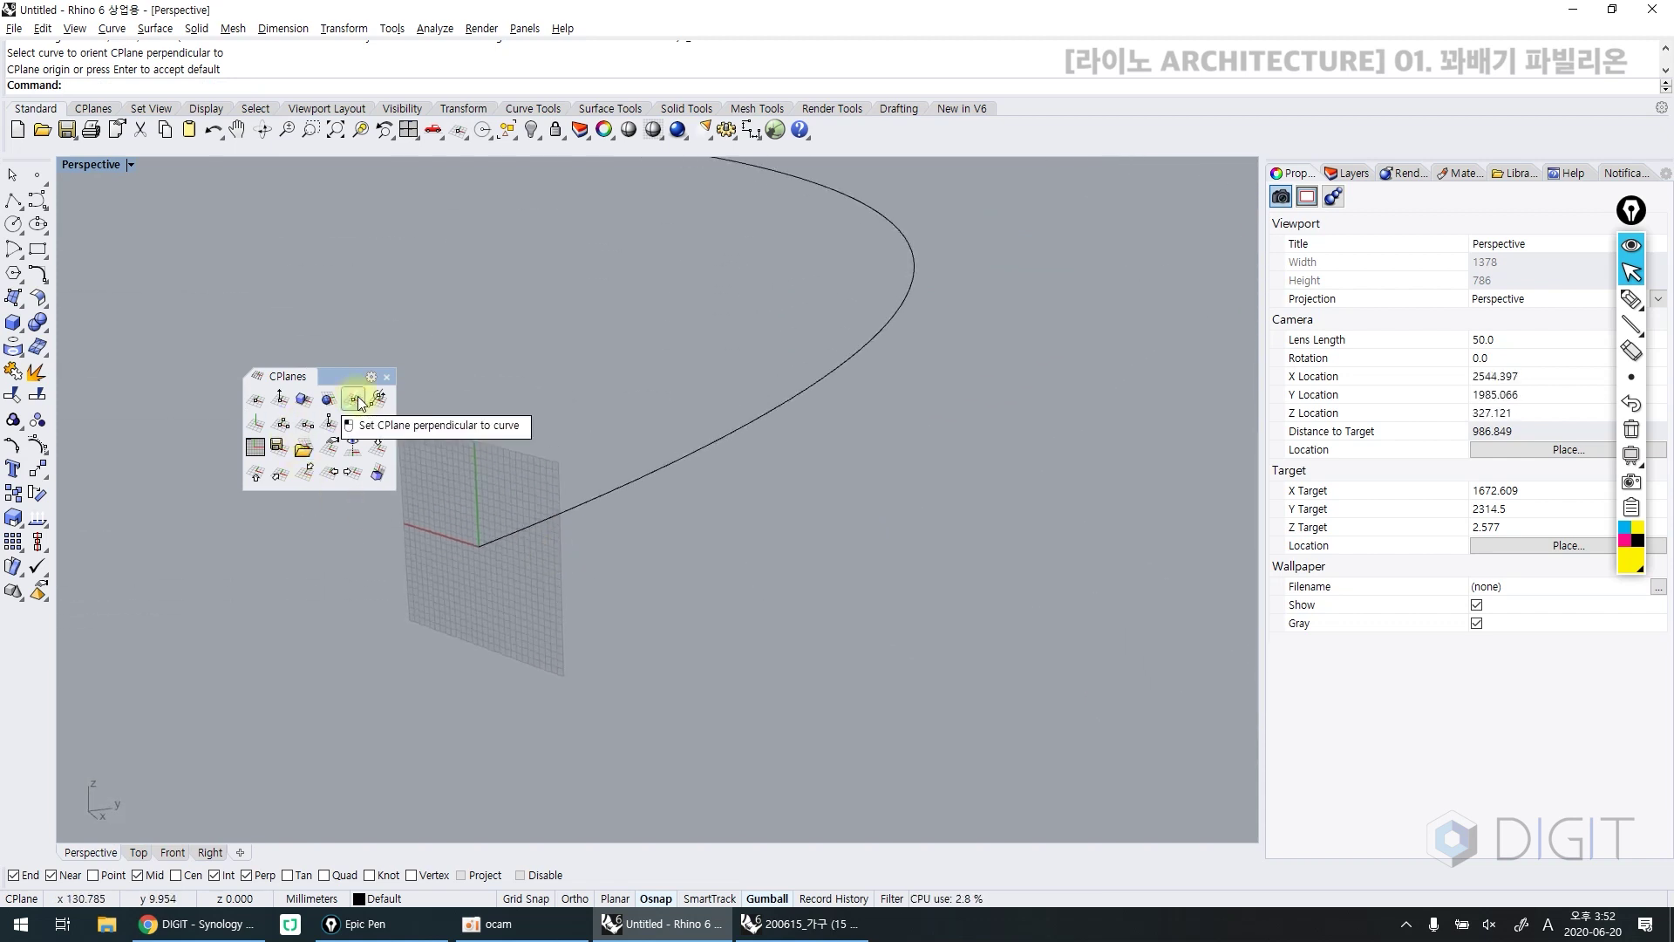
pyautogui.moveTo(336, 375); pyautogui.dragTo(311, 321)
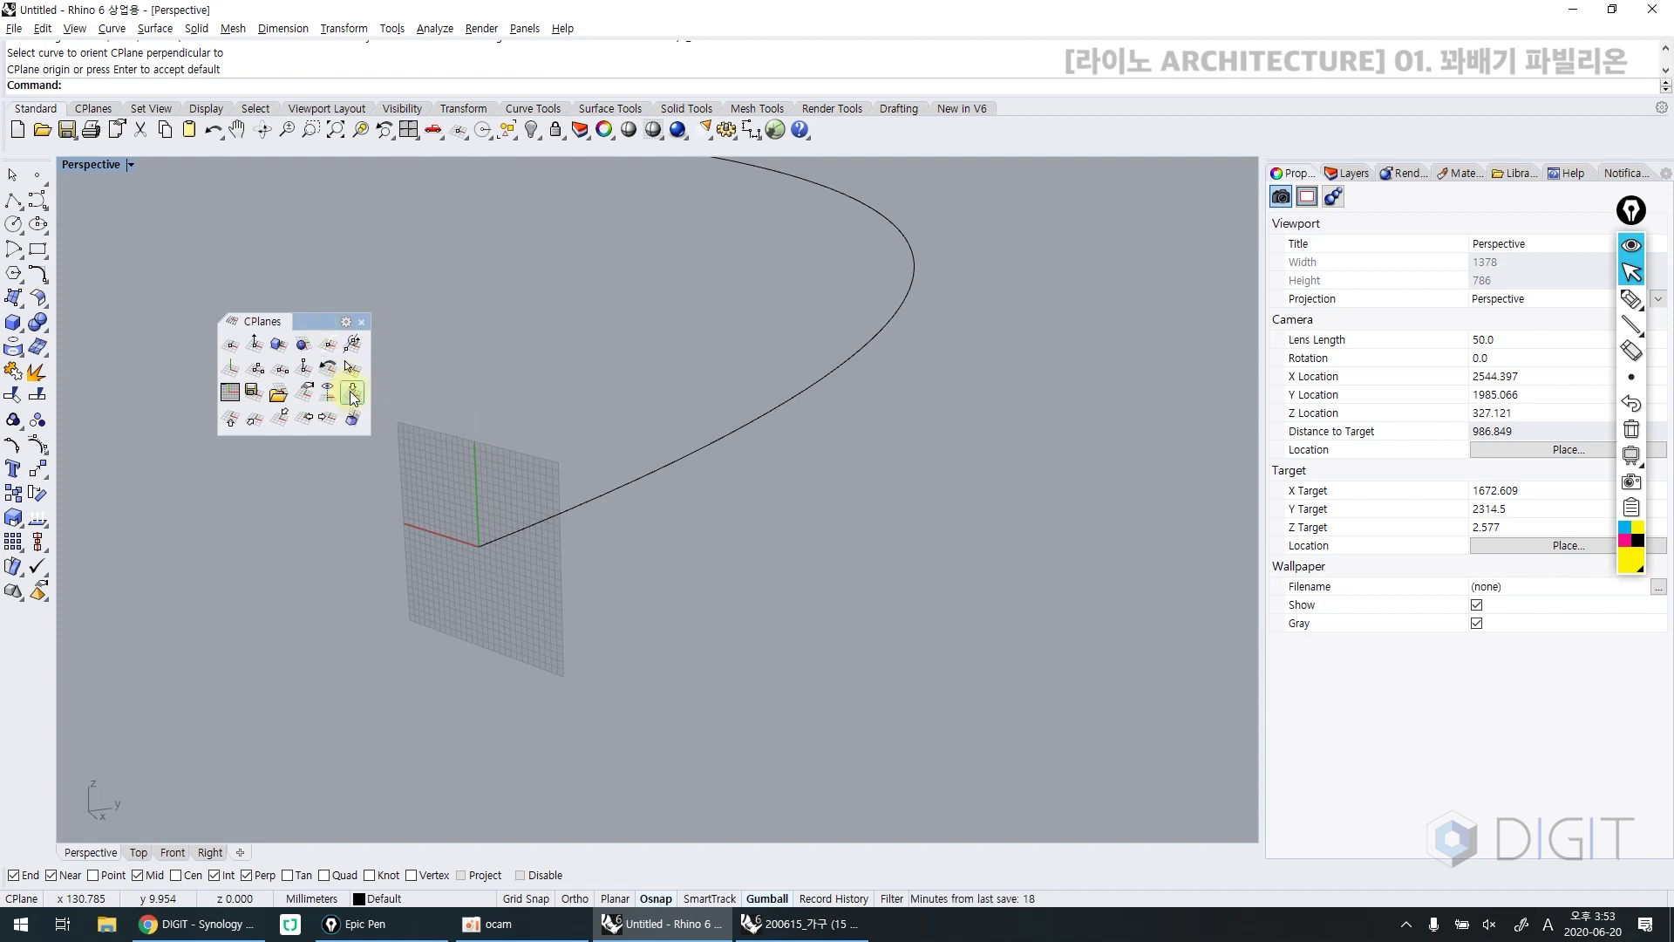
# Draw a circle with a radius of 150 mm centred on the construction plane origin at 0
pyautogui.moveTo(495, 556); pyautogui.dragTo(552, 578, button='right')
pyautogui.scroll(4, 495, 546)
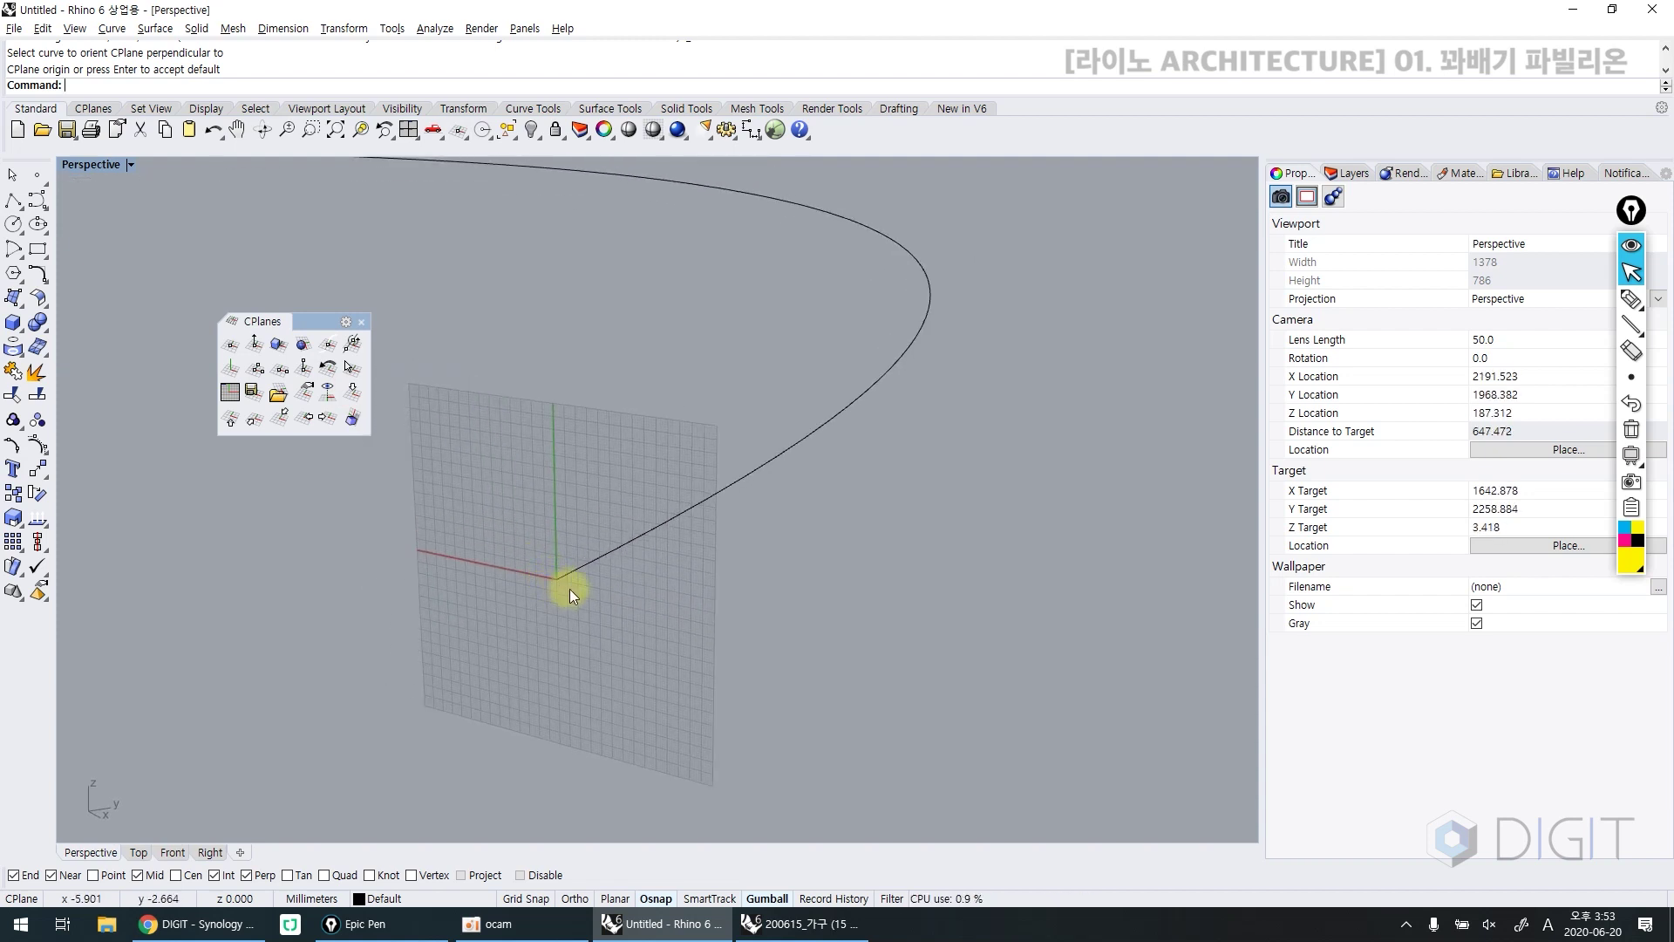
pyautogui.press('Return')
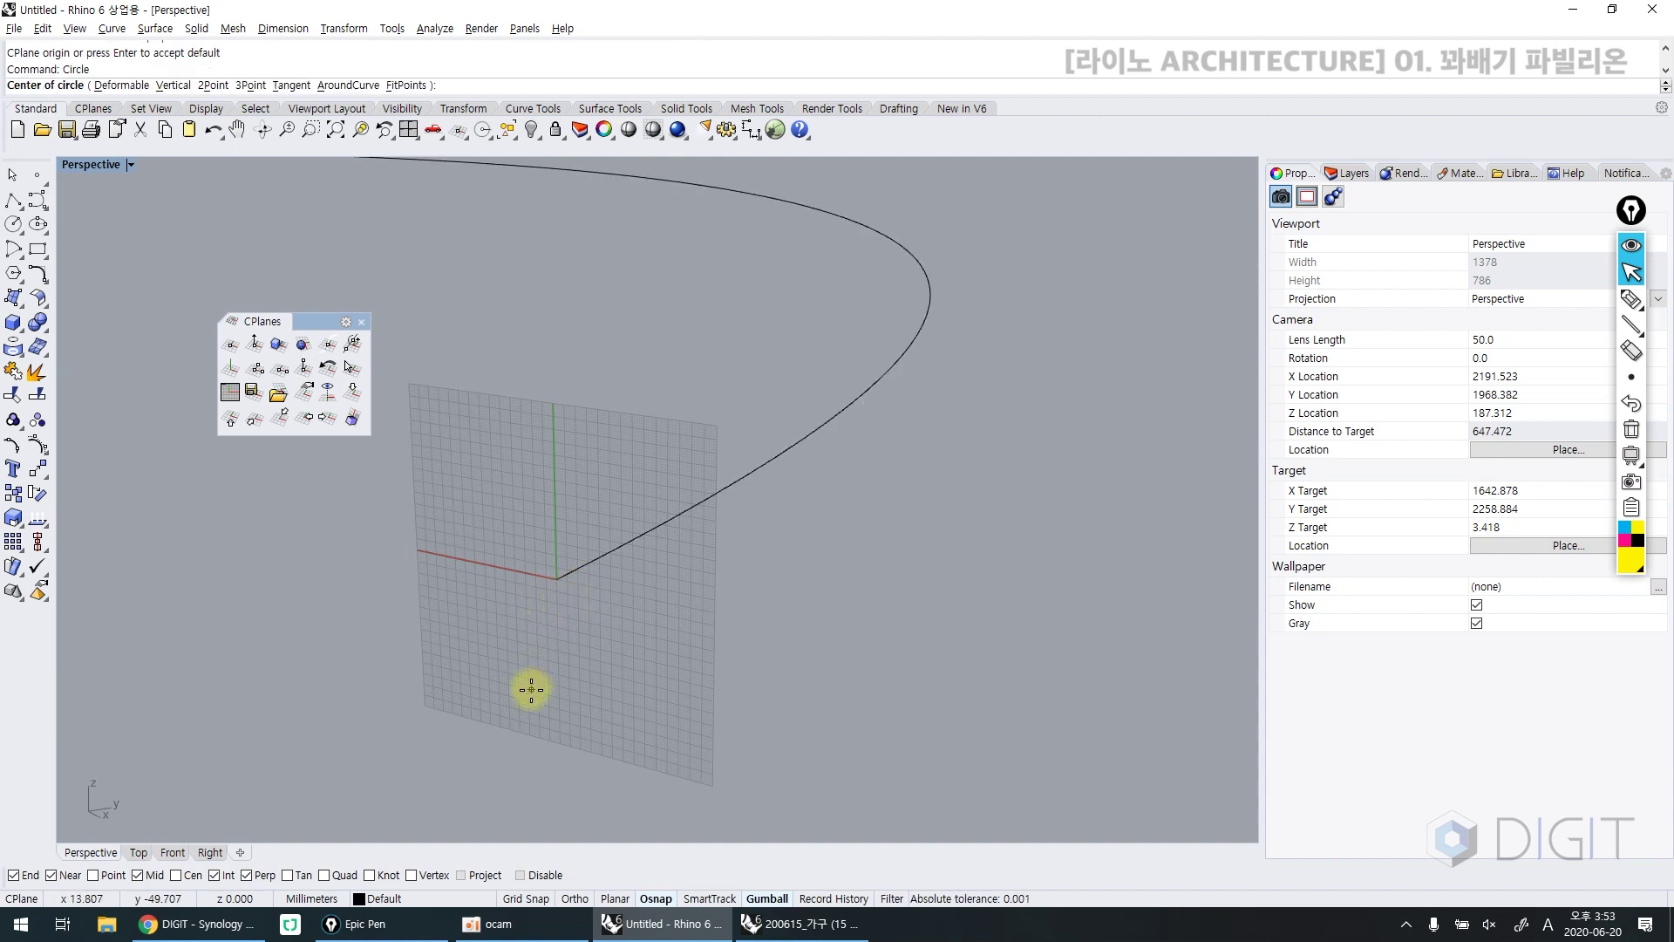
pyautogui.press('Return')
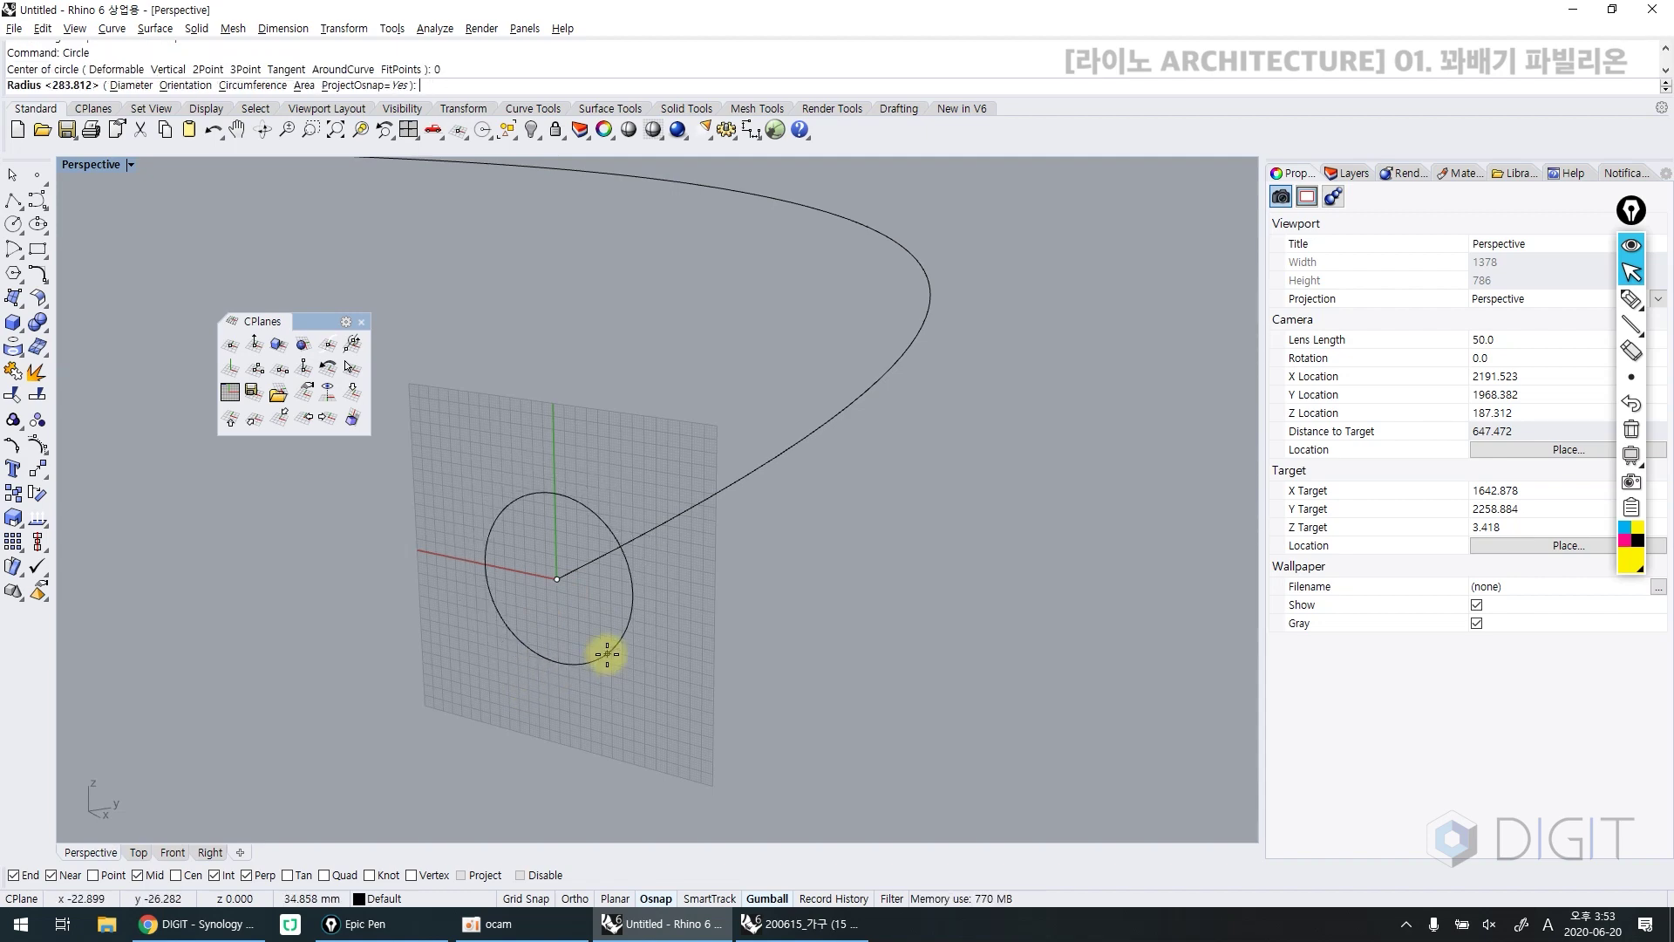
pyautogui.write('150')
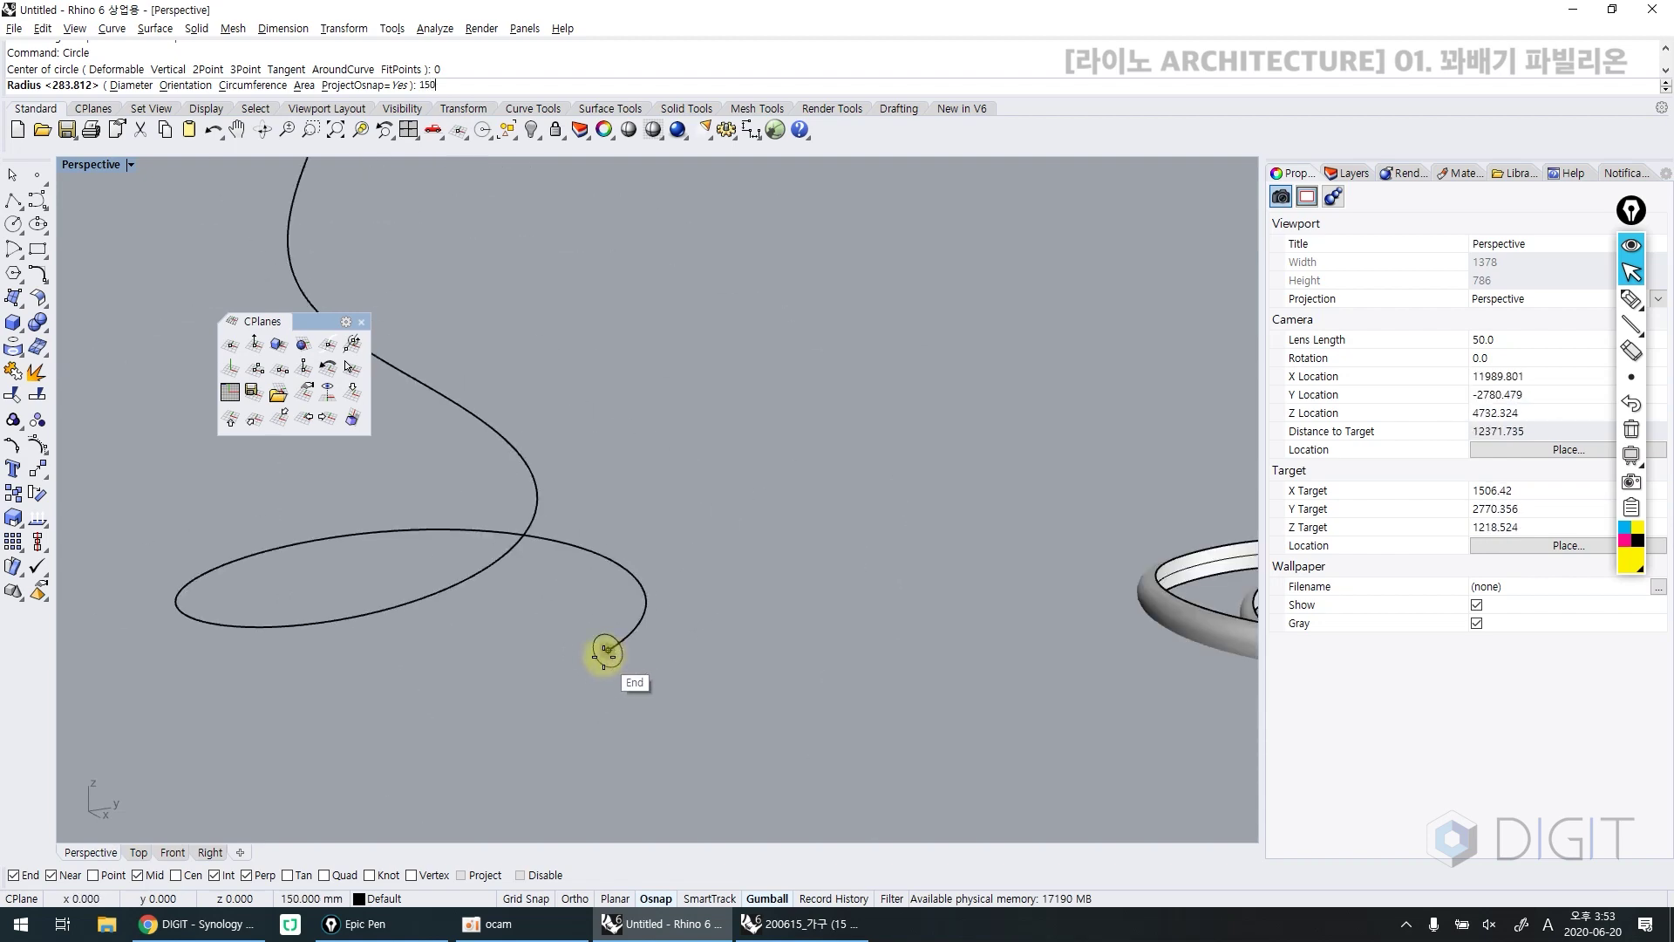
pyautogui.scroll(20, 605, 656)
pyautogui.scroll(6, 646, 646)
pyautogui.press('Return')
# Draw a vertical line from the circle's centre upward past its upper edge
pyautogui.scroll(-6, 673, 640)
pyautogui.moveTo(674, 643); pyautogui.dragTo(636, 658, button='right')
pyautogui.write('line')
pyautogui.press('Return')
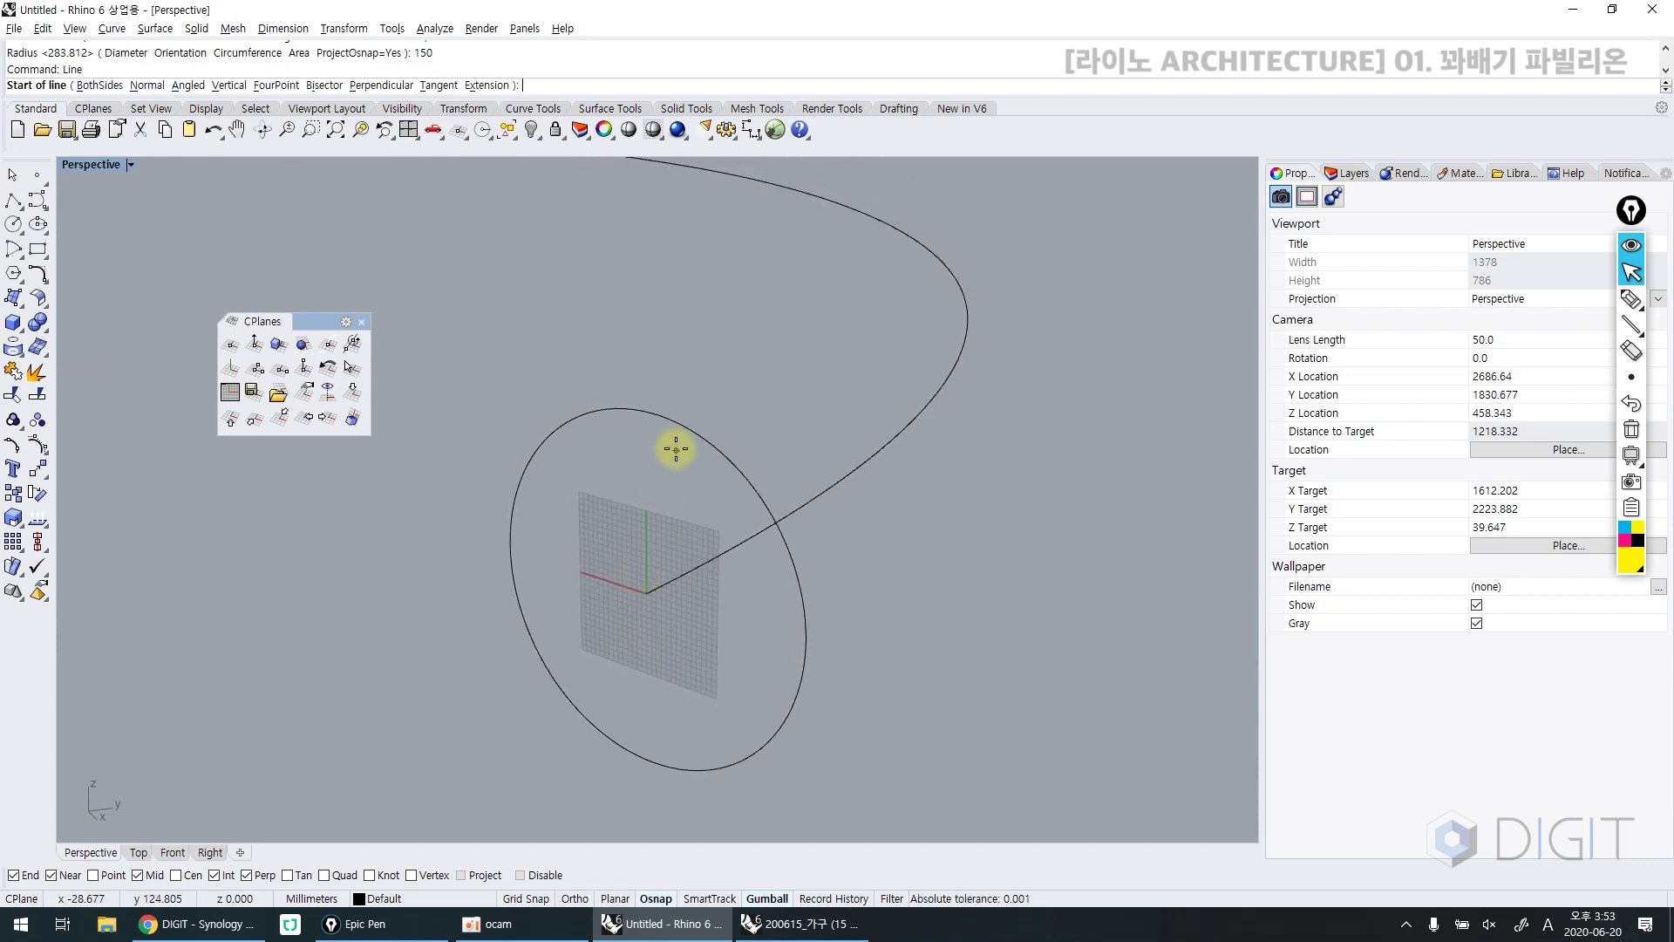
pyautogui.click(647, 593)
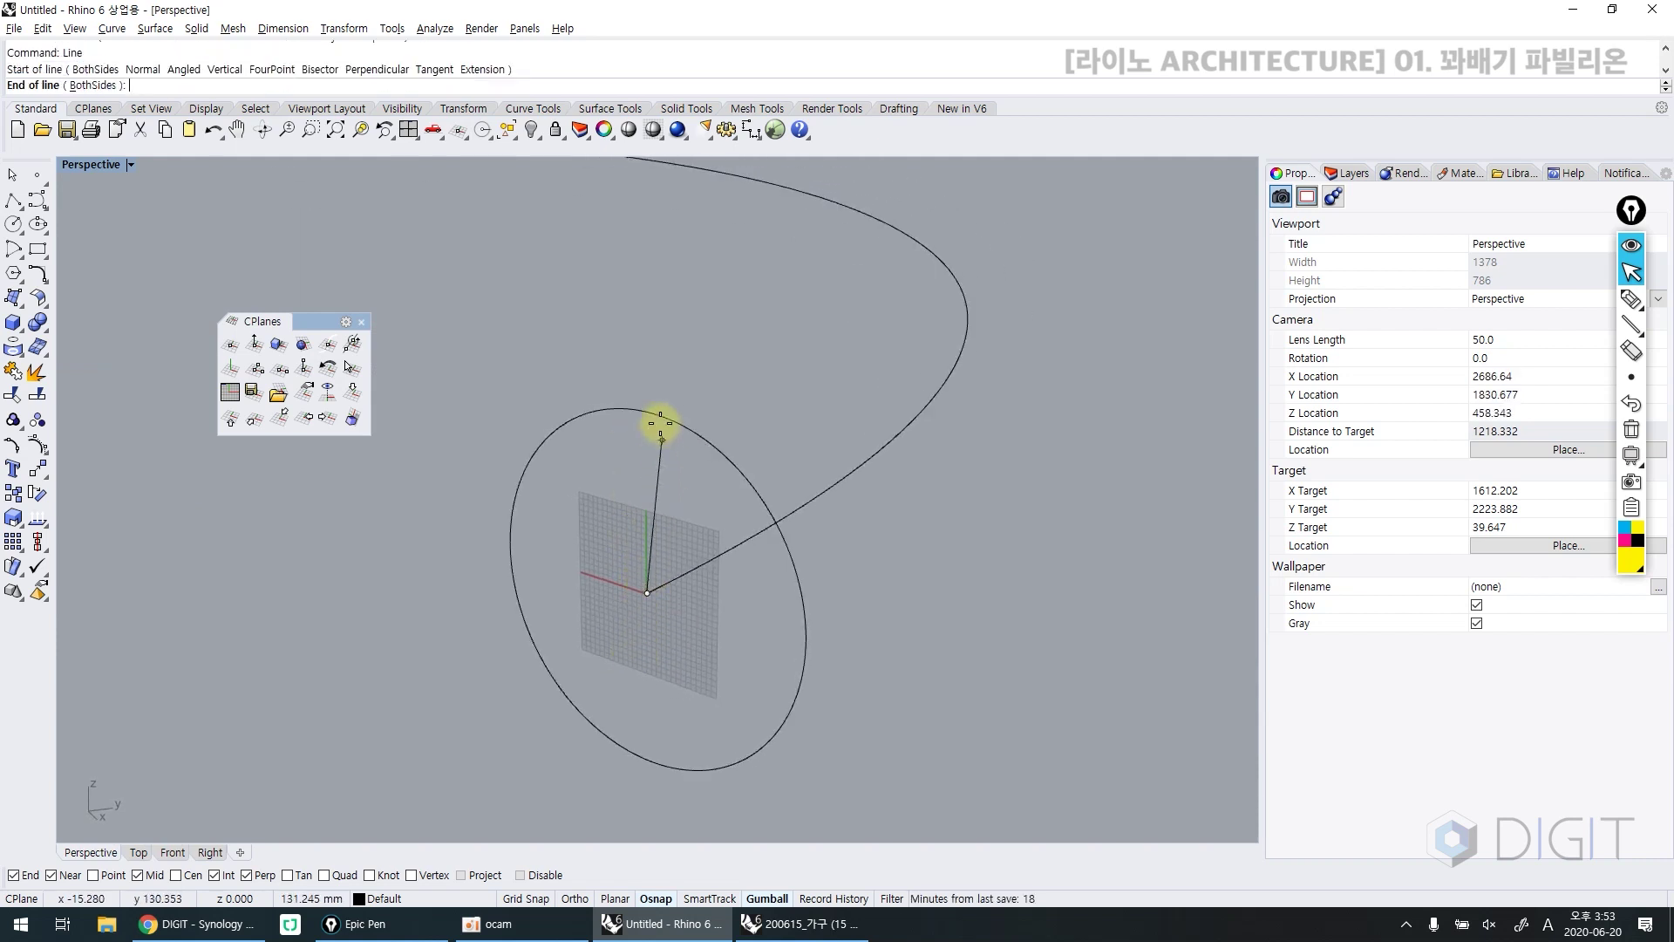
pyautogui.click(646, 307)
# Stretch the vertical line downward with Scale1D from its upper end so it crosses the whole circle
pyautogui.moveTo(729, 401); pyautogui.dragTo(704, 375, button='right')
pyautogui.click(650, 365)
pyautogui.write('s1')
pyautogui.press('Return')
pyautogui.click(646, 328)
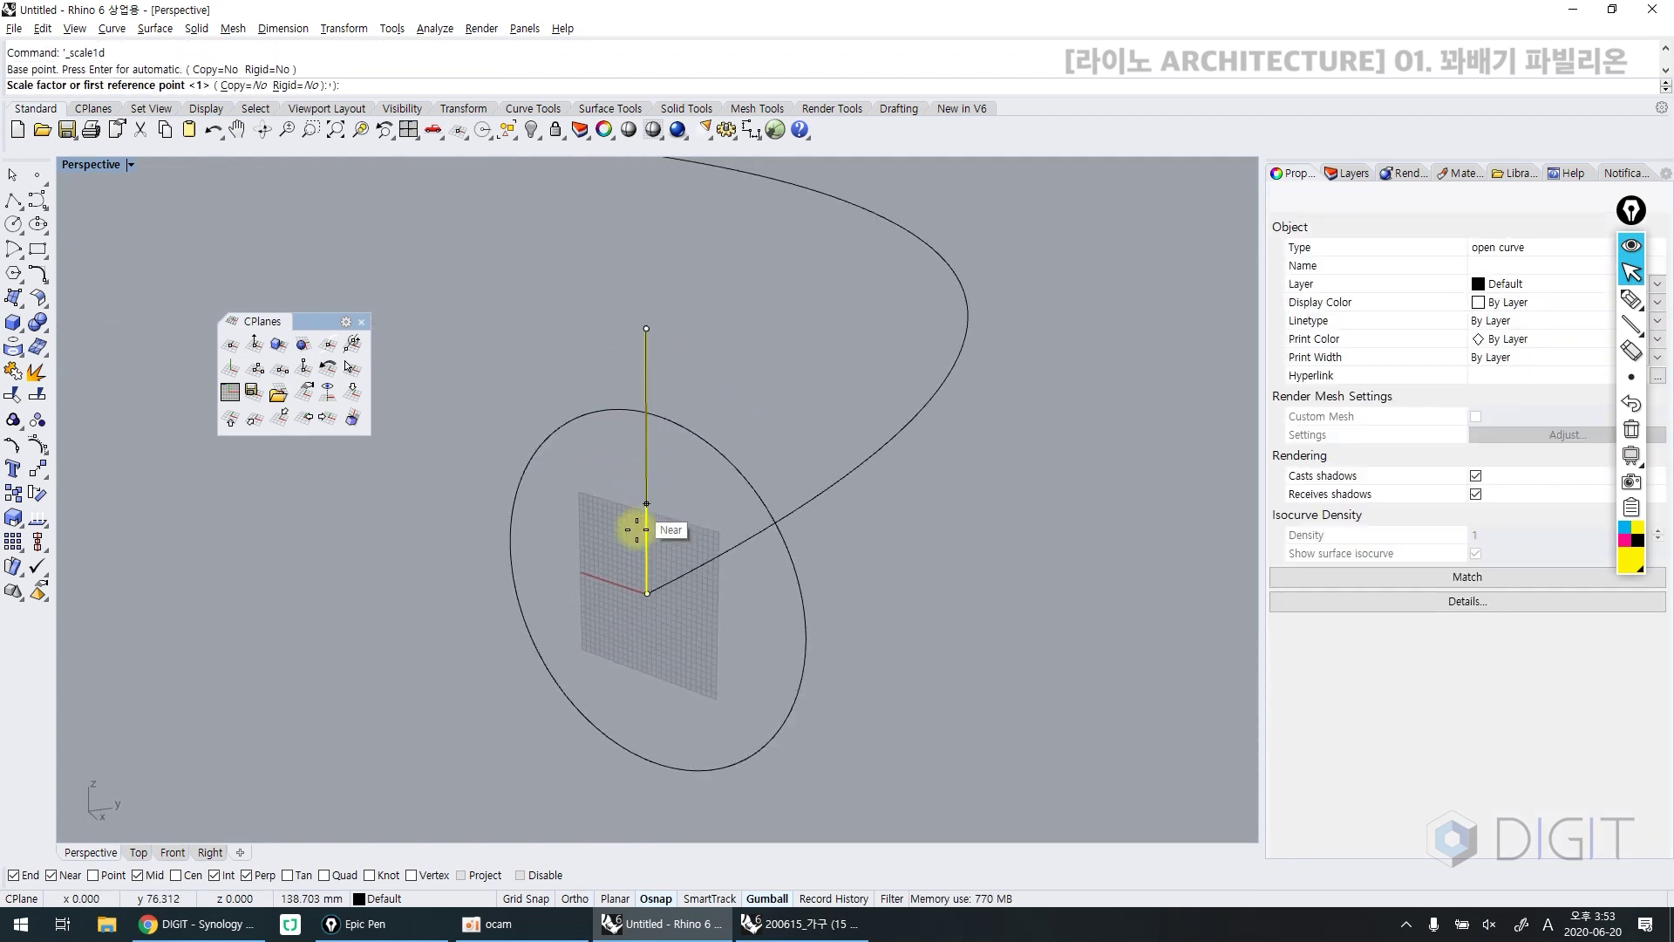
pyautogui.click(647, 592)
pyautogui.scroll(-6, 645, 594)
pyautogui.click(607, 726)
# Trim away one half of the circle and the line ends projecting beyond it, leaving a half-circle profile
pyautogui.write('t')
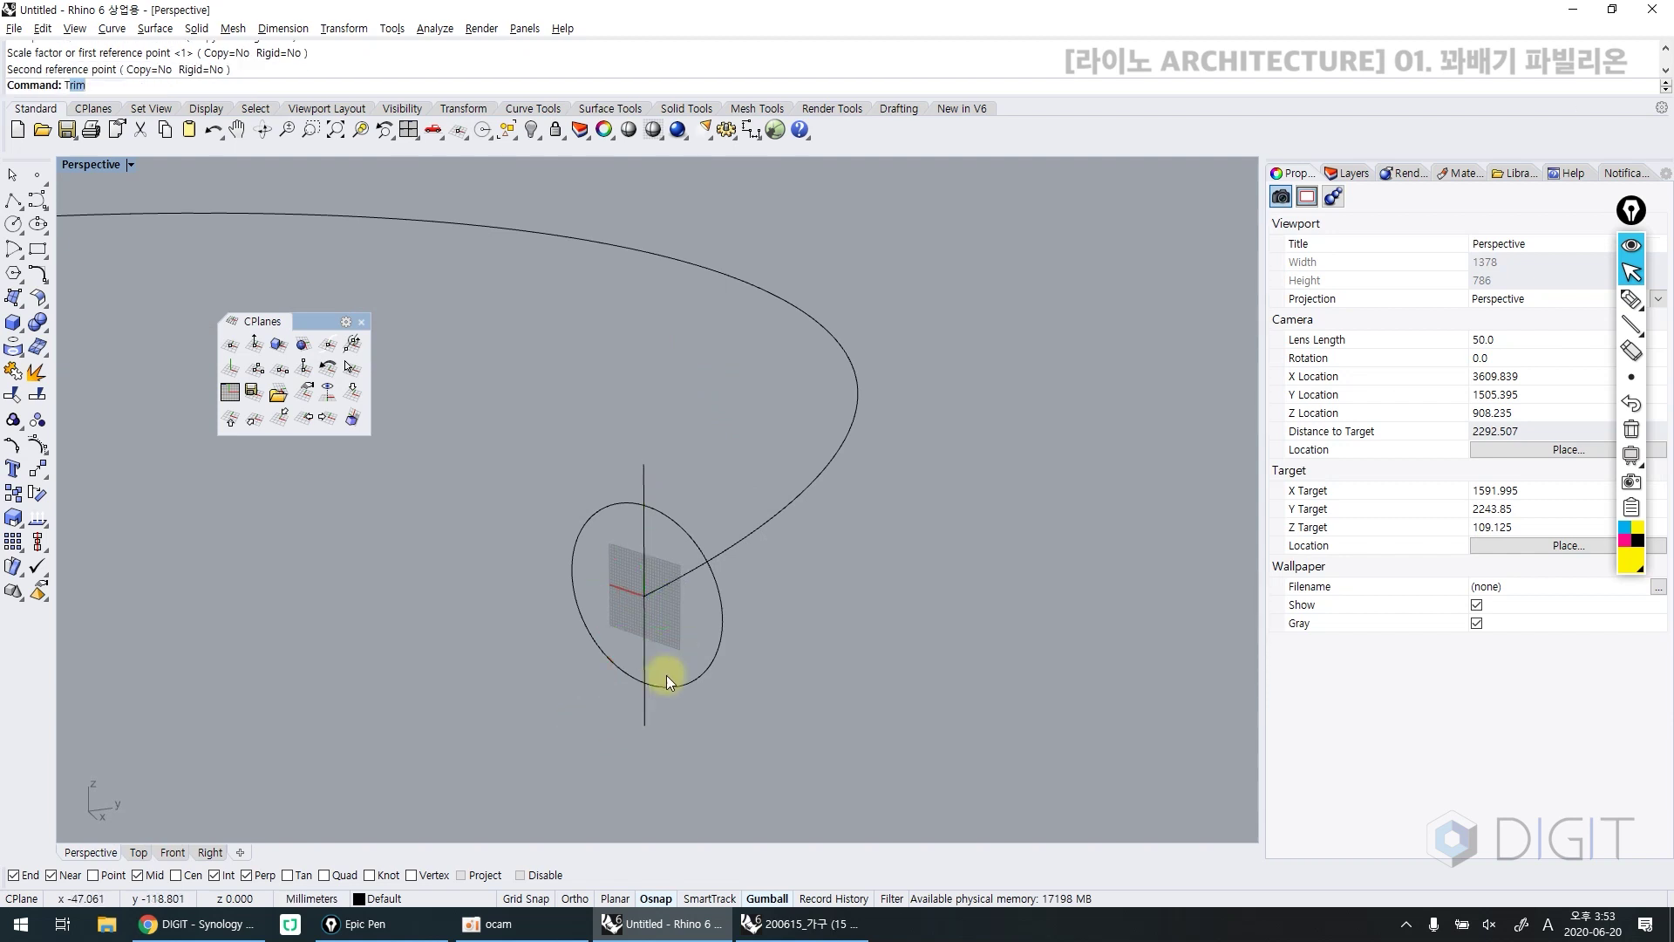
pyautogui.write('r')
pyautogui.press('Return')
pyautogui.click(640, 630)
pyautogui.press('Return')
pyautogui.click(608, 654)
pyautogui.press('Return')
pyautogui.press('Return')
pyautogui.click(721, 600)
pyautogui.press('Return')
pyautogui.moveTo(680, 471); pyautogui.dragTo(586, 479)
pyautogui.moveTo(698, 716); pyautogui.dragTo(593, 730)
pyautogui.press('Return')
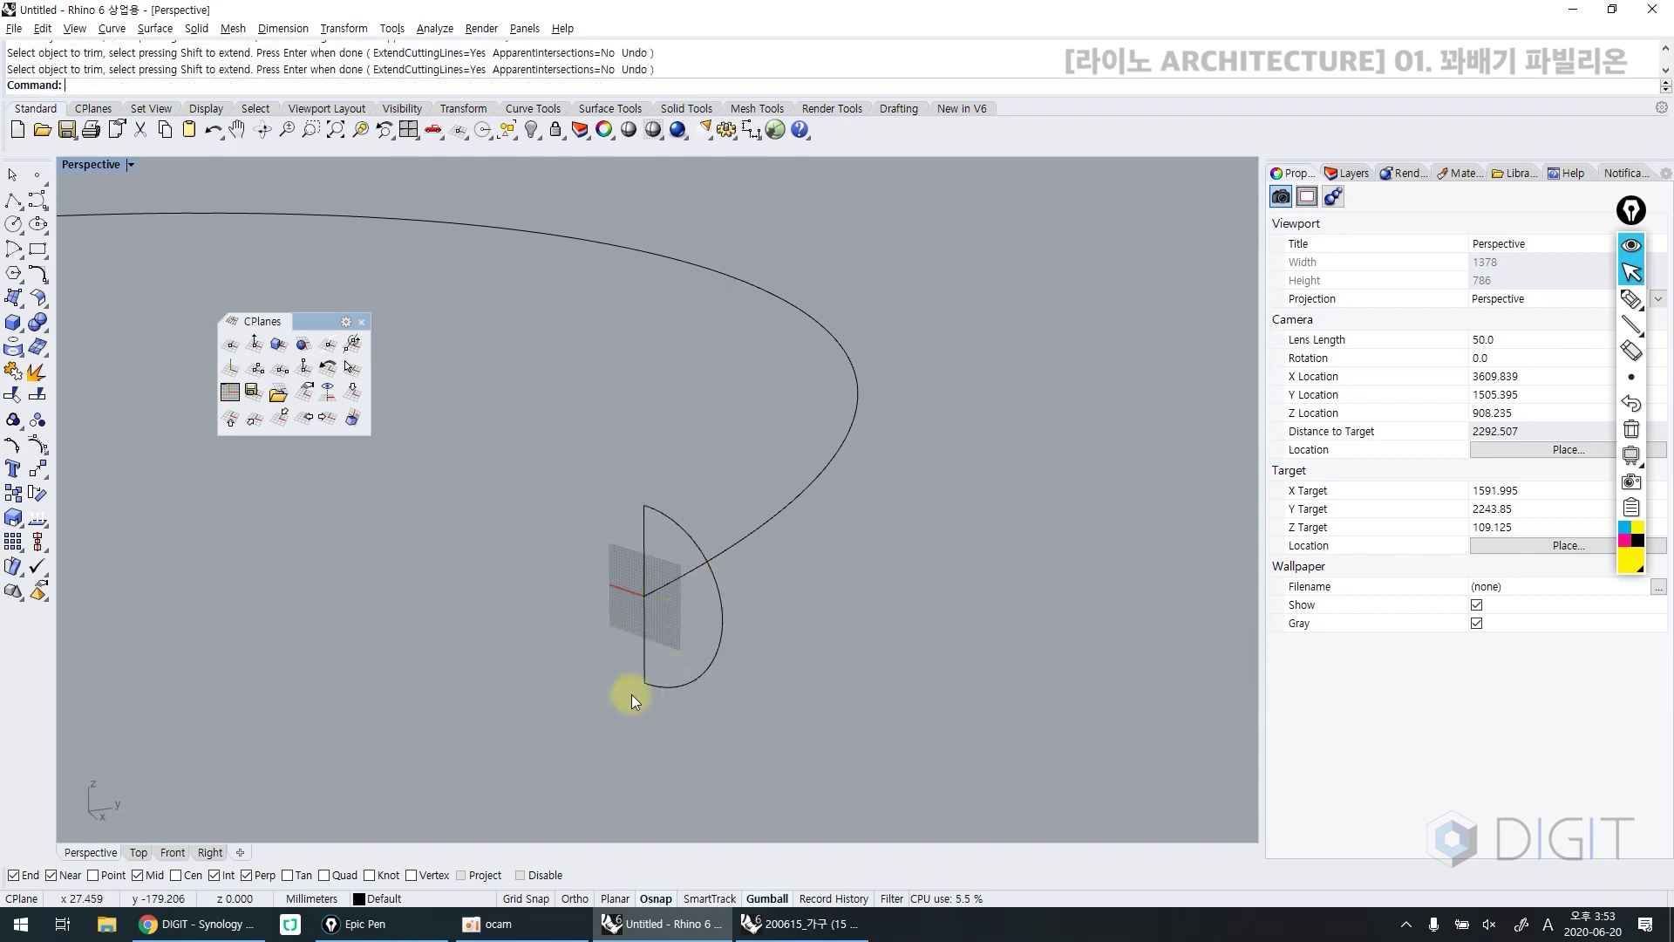
# Reset the construction plane to World Top and close the CPlanes palette
pyautogui.moveTo(574, 482); pyautogui.dragTo(773, 690)
pyautogui.click(811, 669)
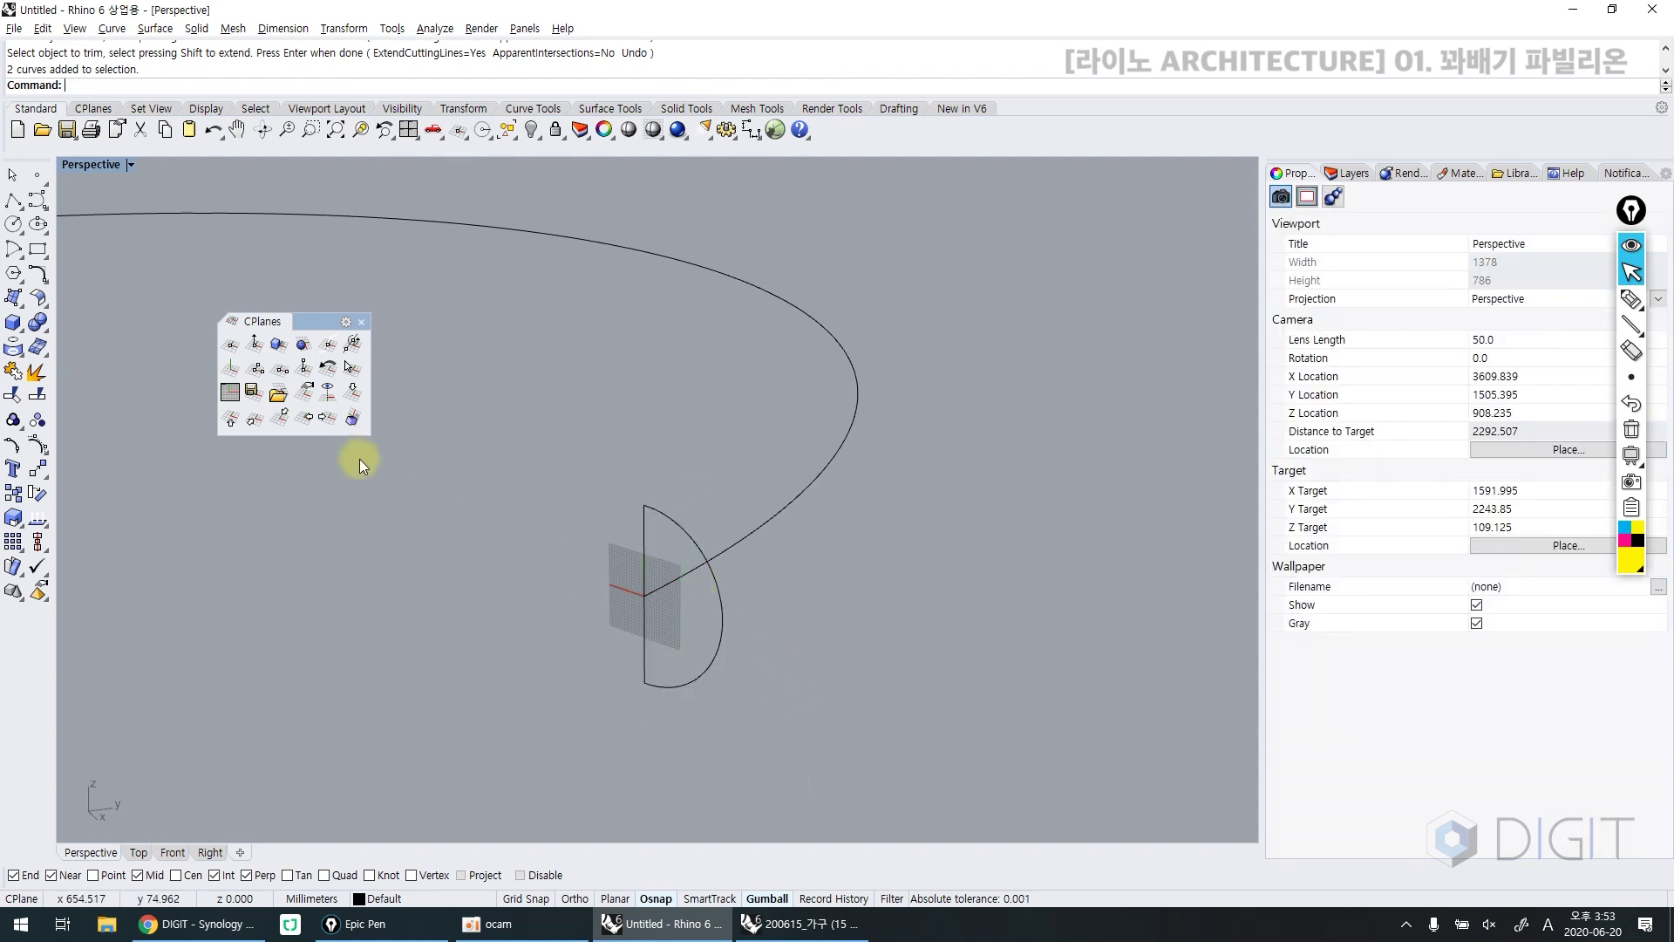
pyautogui.click(357, 391)
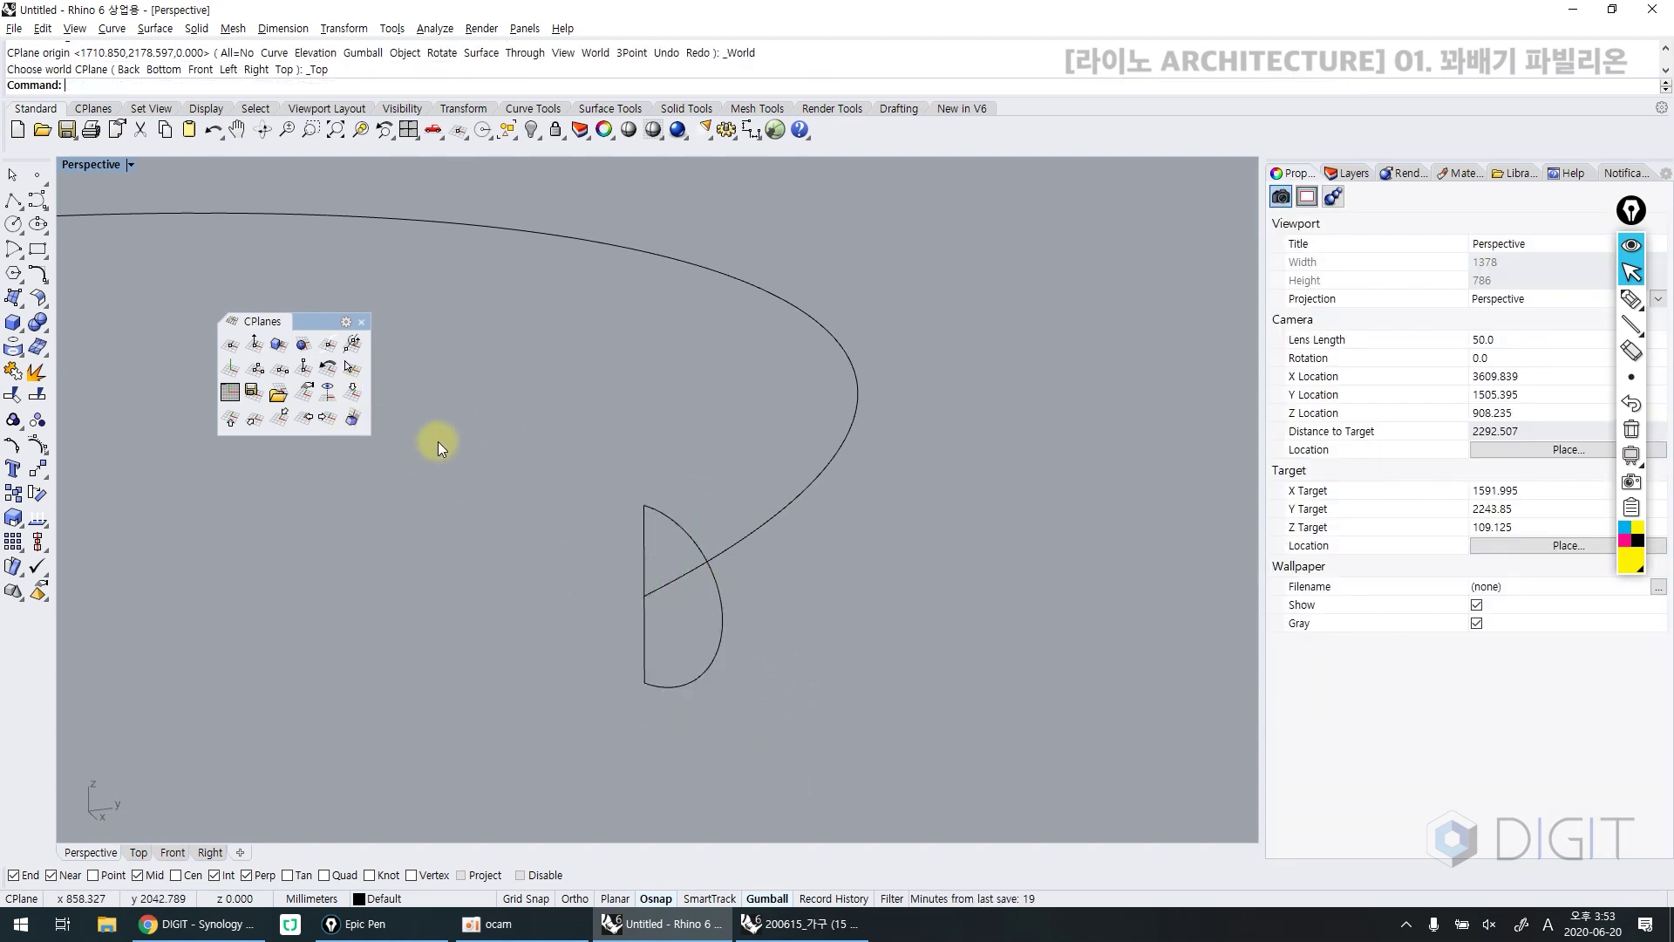
pyautogui.click(353, 394)
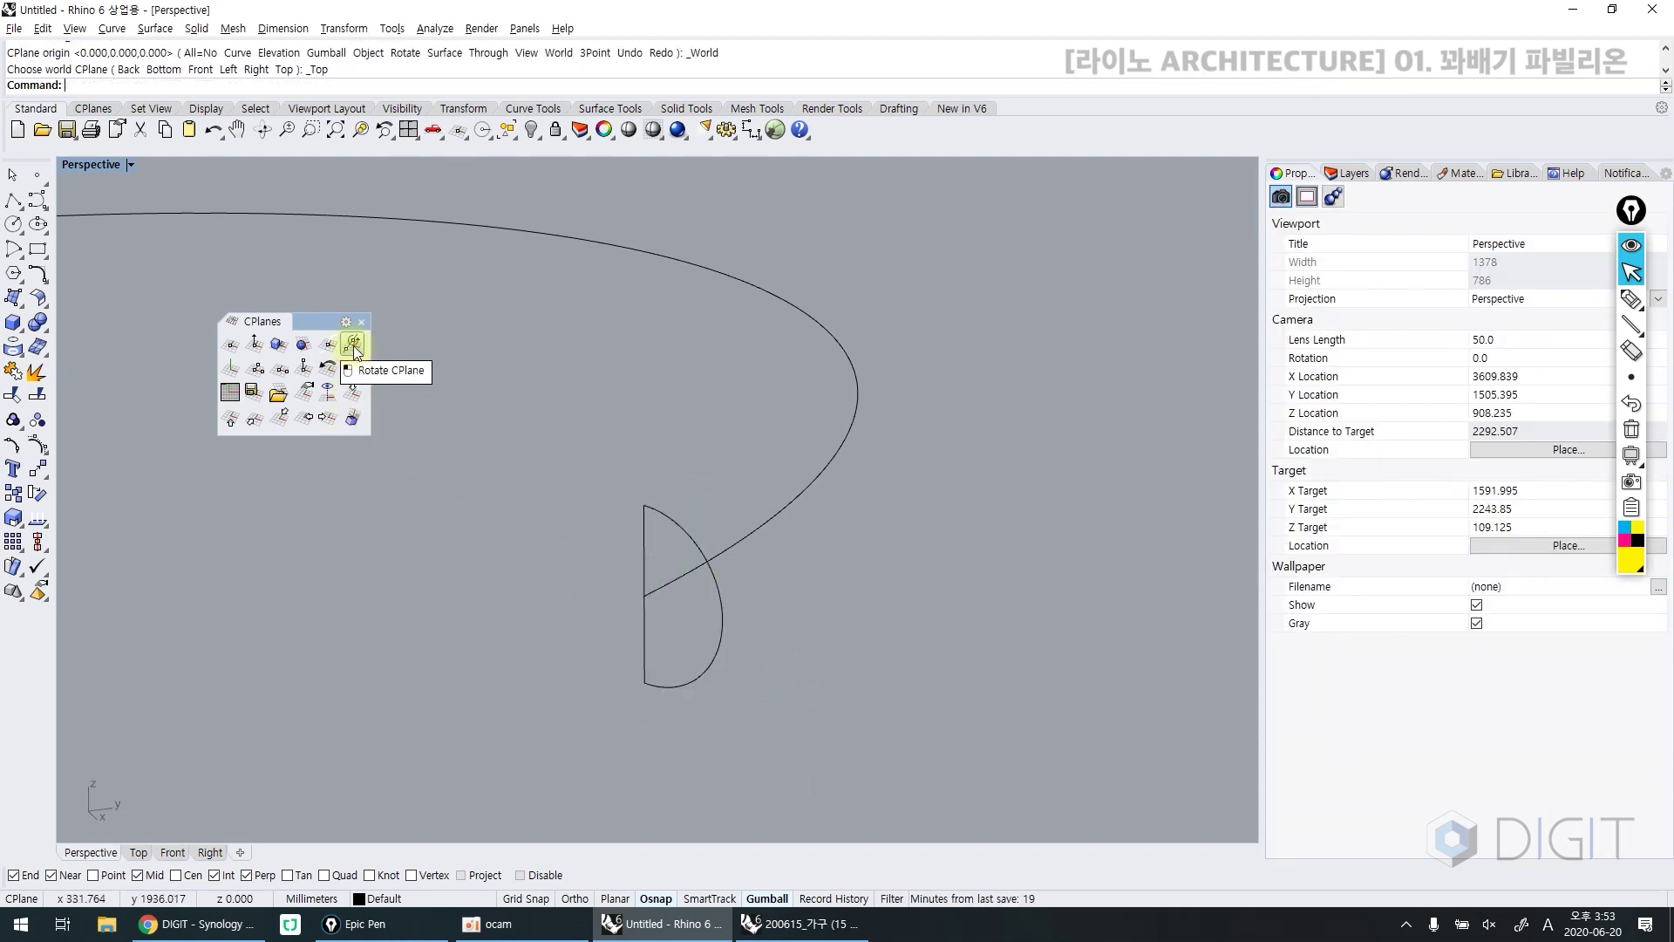
pyautogui.click(362, 324)
# Join the half-circle arc and its straight edge into one closed profile curve
pyautogui.moveTo(489, 404); pyautogui.dragTo(761, 738)
pyautogui.moveTo(767, 732); pyautogui.dragTo(827, 604, button='right')
pyautogui.click(642, 647)
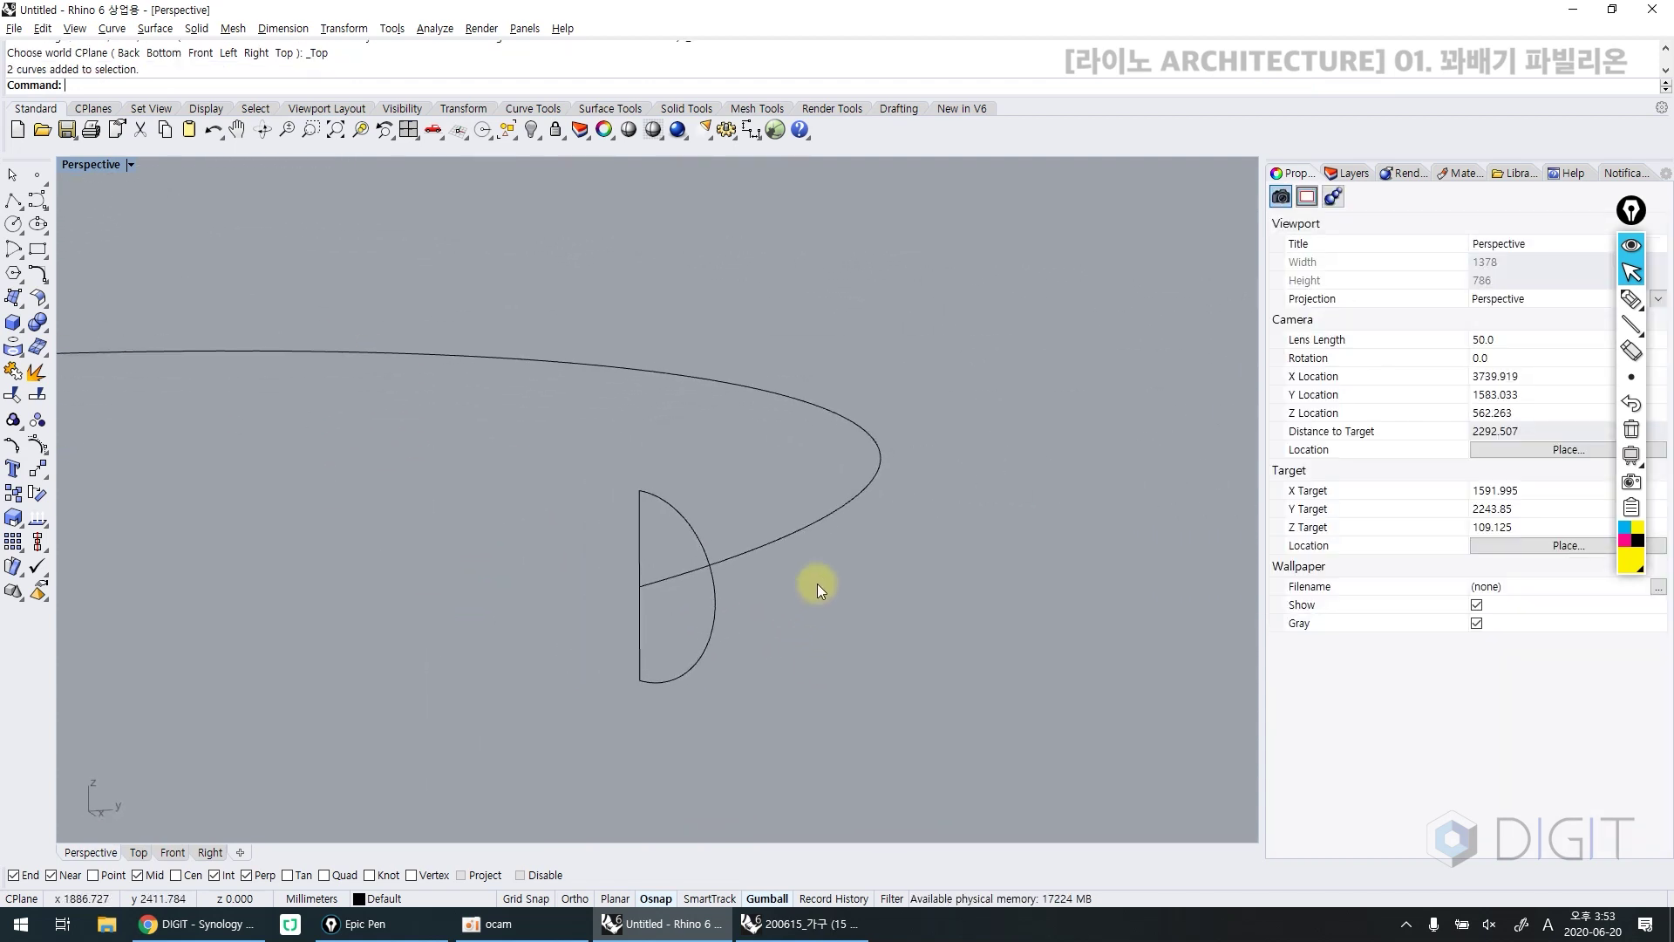
pyautogui.click(798, 530)
pyautogui.moveTo(723, 647); pyautogui.dragTo(629, 636, button='right')
pyautogui.click(682, 709)
pyautogui.moveTo(566, 463); pyautogui.dragTo(849, 794)
pyautogui.write('J')
pyautogui.press('Return')
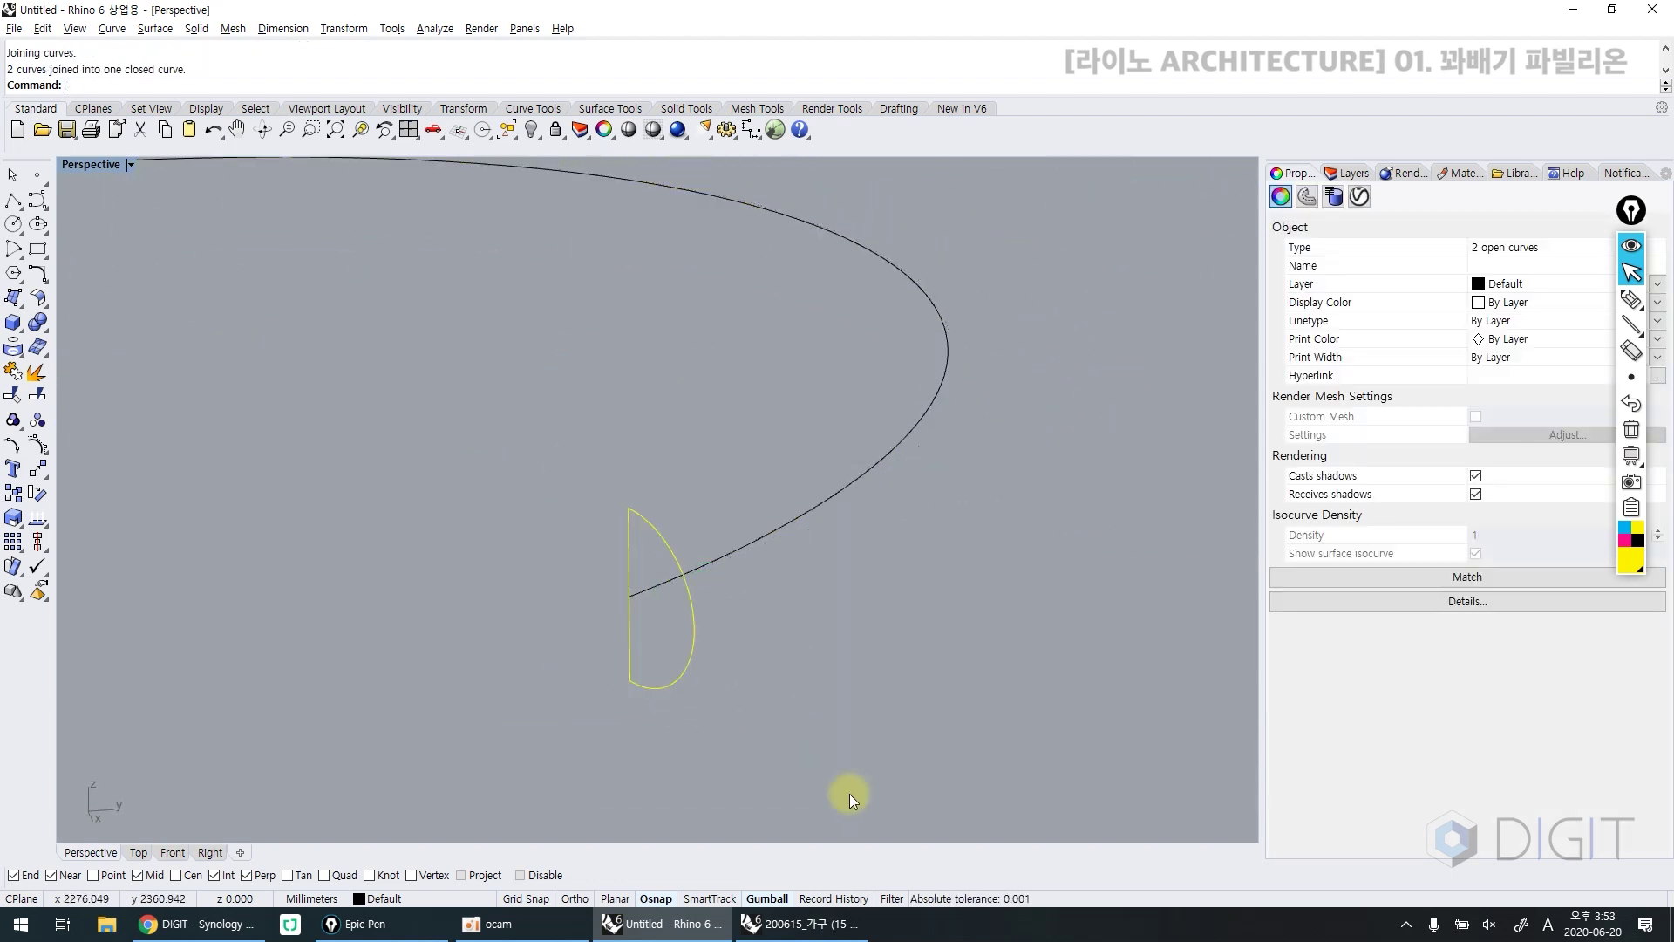
pyautogui.moveTo(849, 794); pyautogui.dragTo(732, 666, button='right')
pyautogui.click(719, 668)
pyautogui.click(784, 597)
pyautogui.click(732, 667)
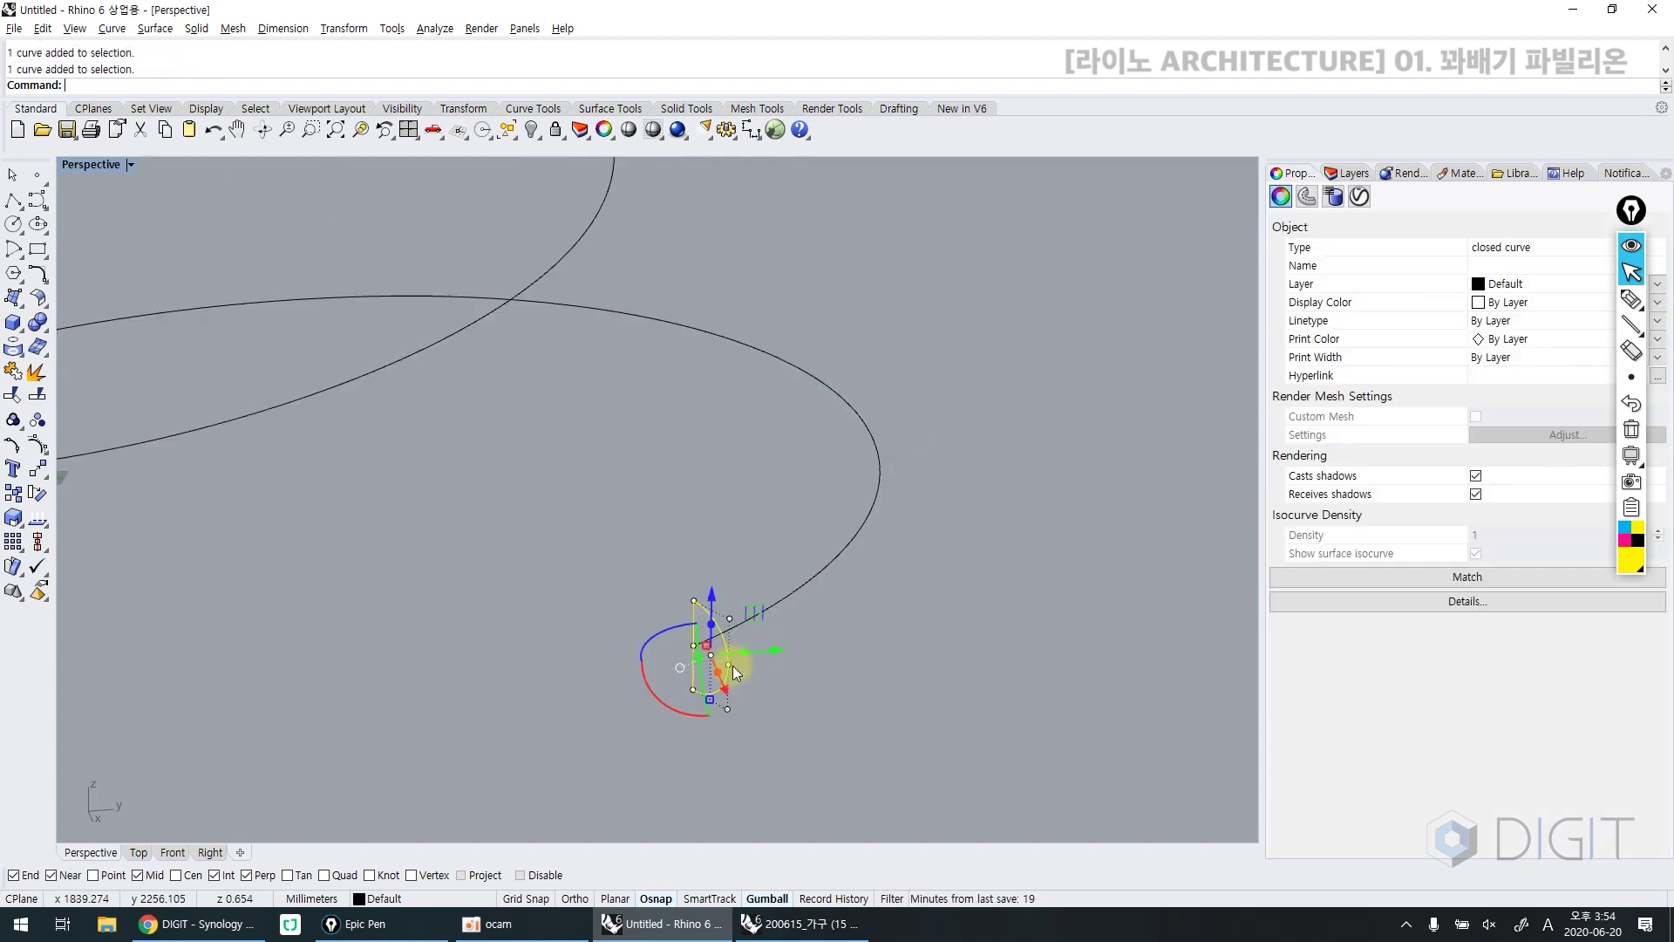
pyautogui.click(781, 714)
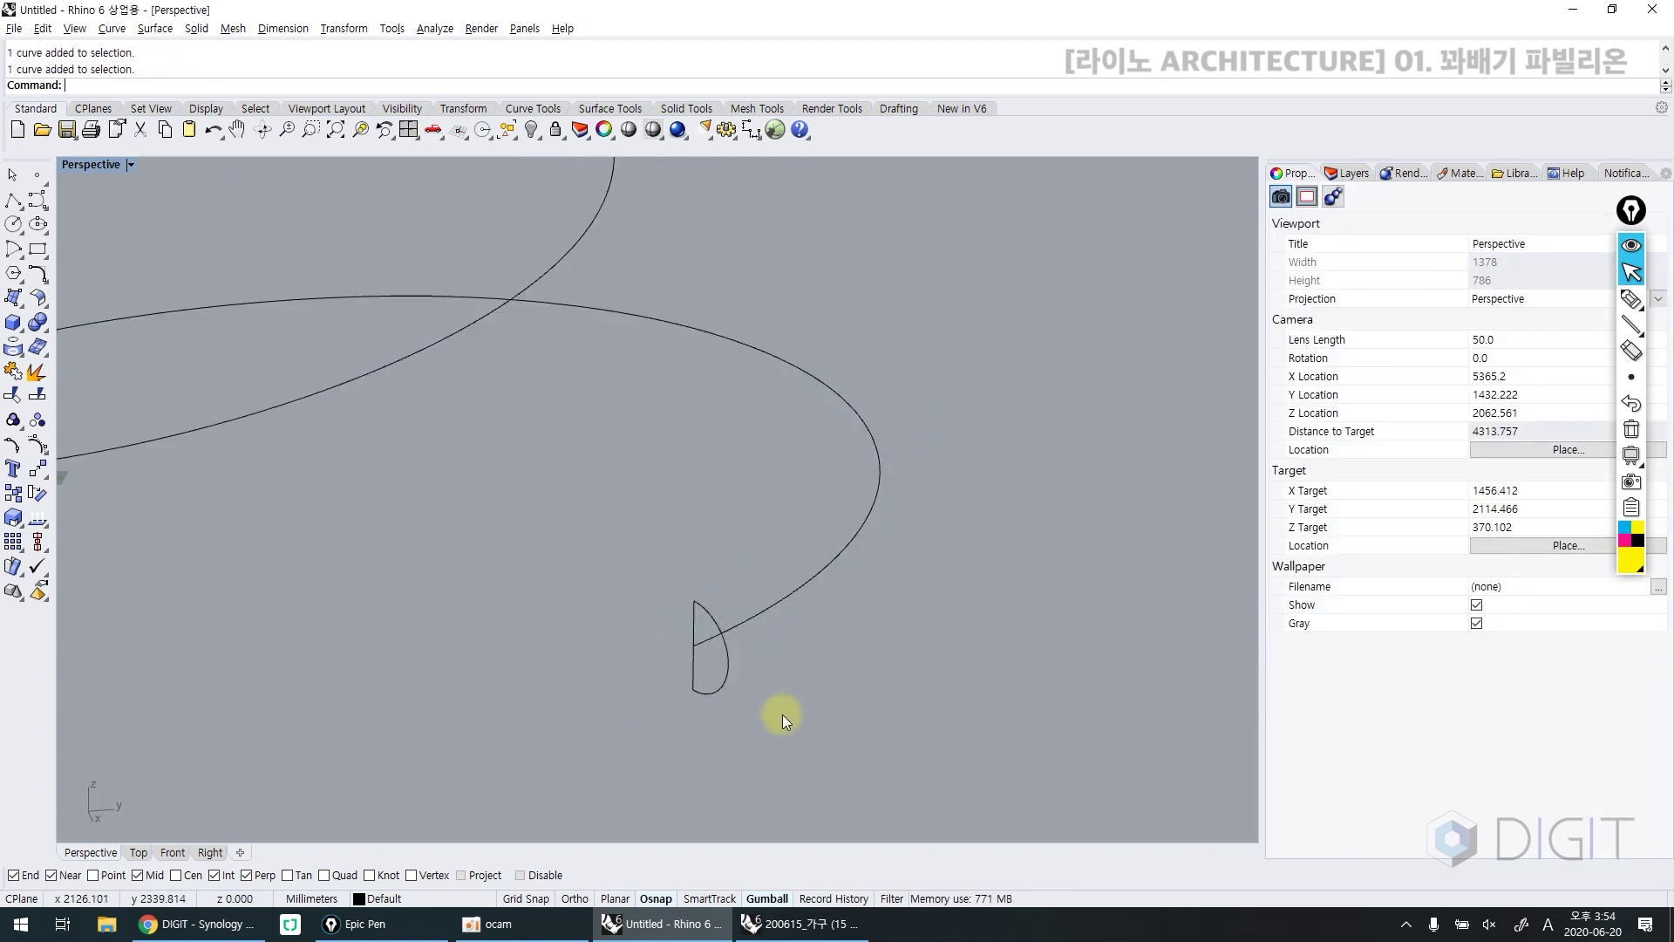
# Start Sweep1 with the spiral curve as the rail and the half-circle profile as the cross section
pyautogui.write('Sweep1')
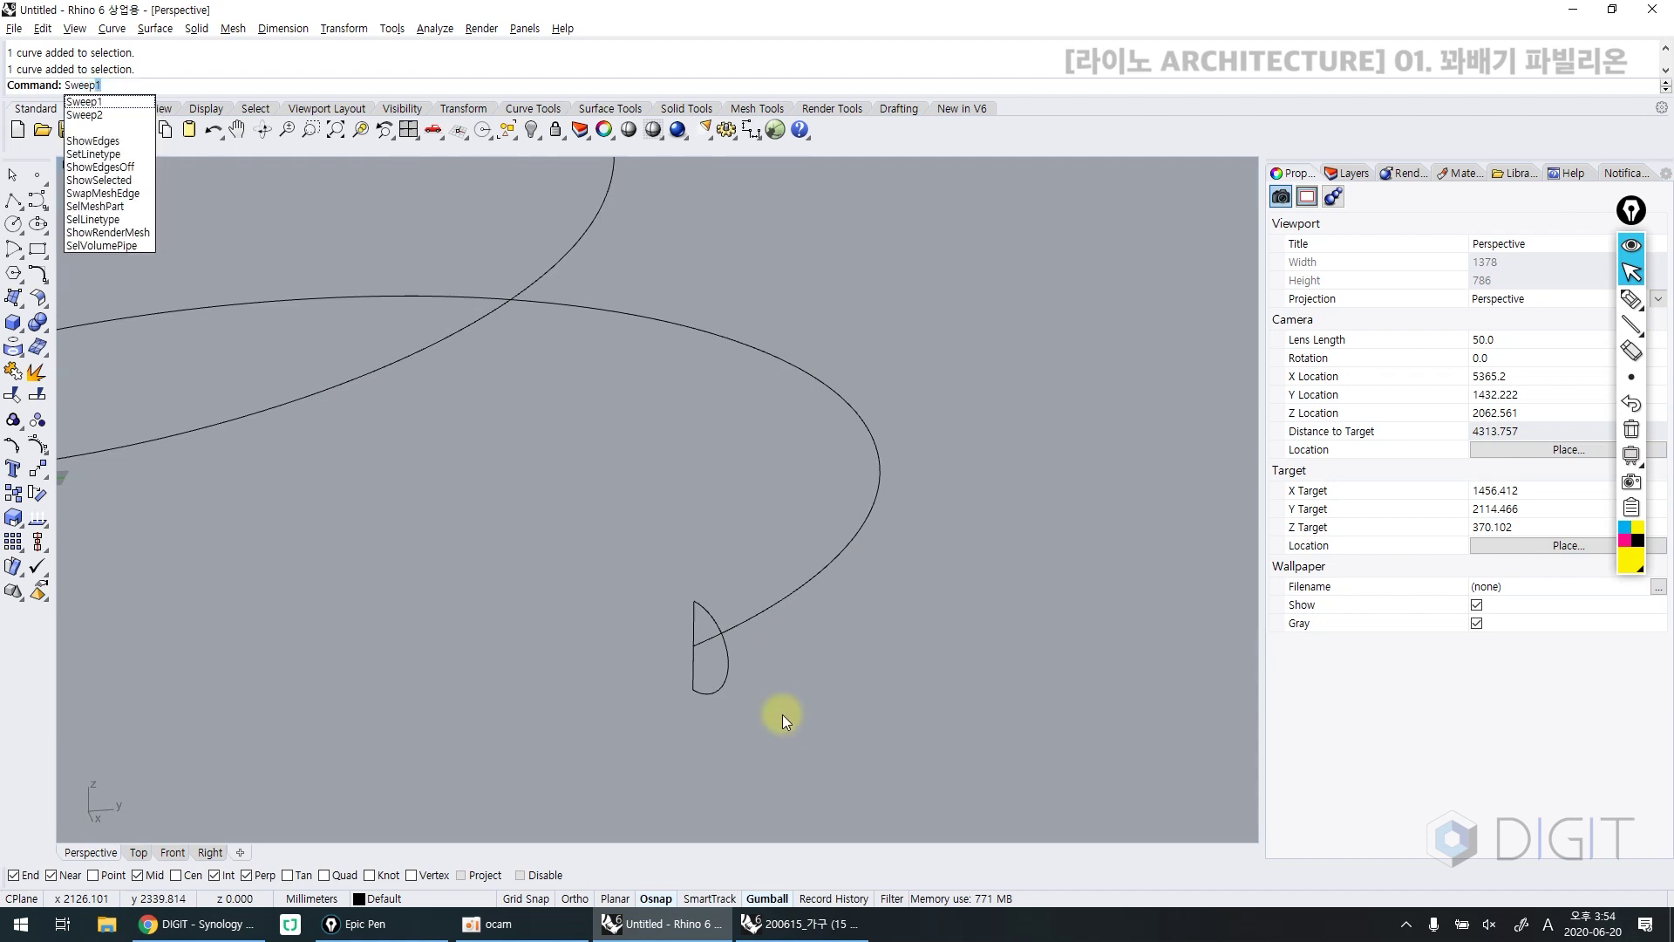
pyautogui.press('Return')
pyautogui.click(748, 630)
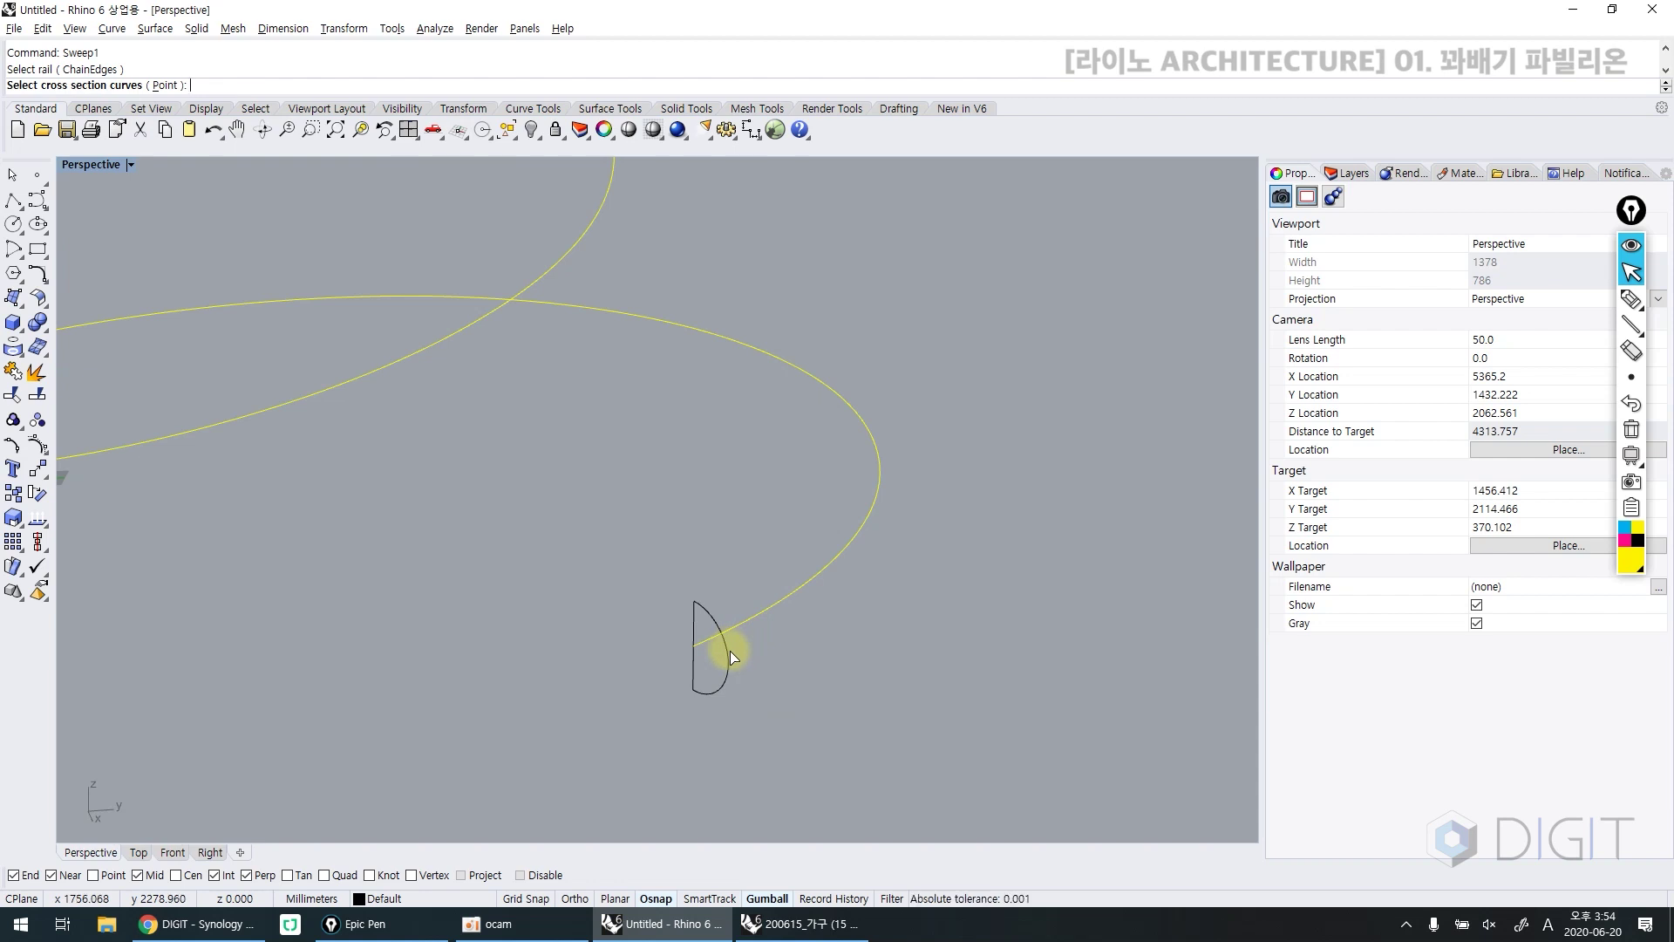
pyautogui.click(730, 650)
pyautogui.press('Return')
pyautogui.press('Return')
pyautogui.scroll(-3, 400, 667)
pyautogui.moveTo(378, 462); pyautogui.dragTo(398, 598, button='right')
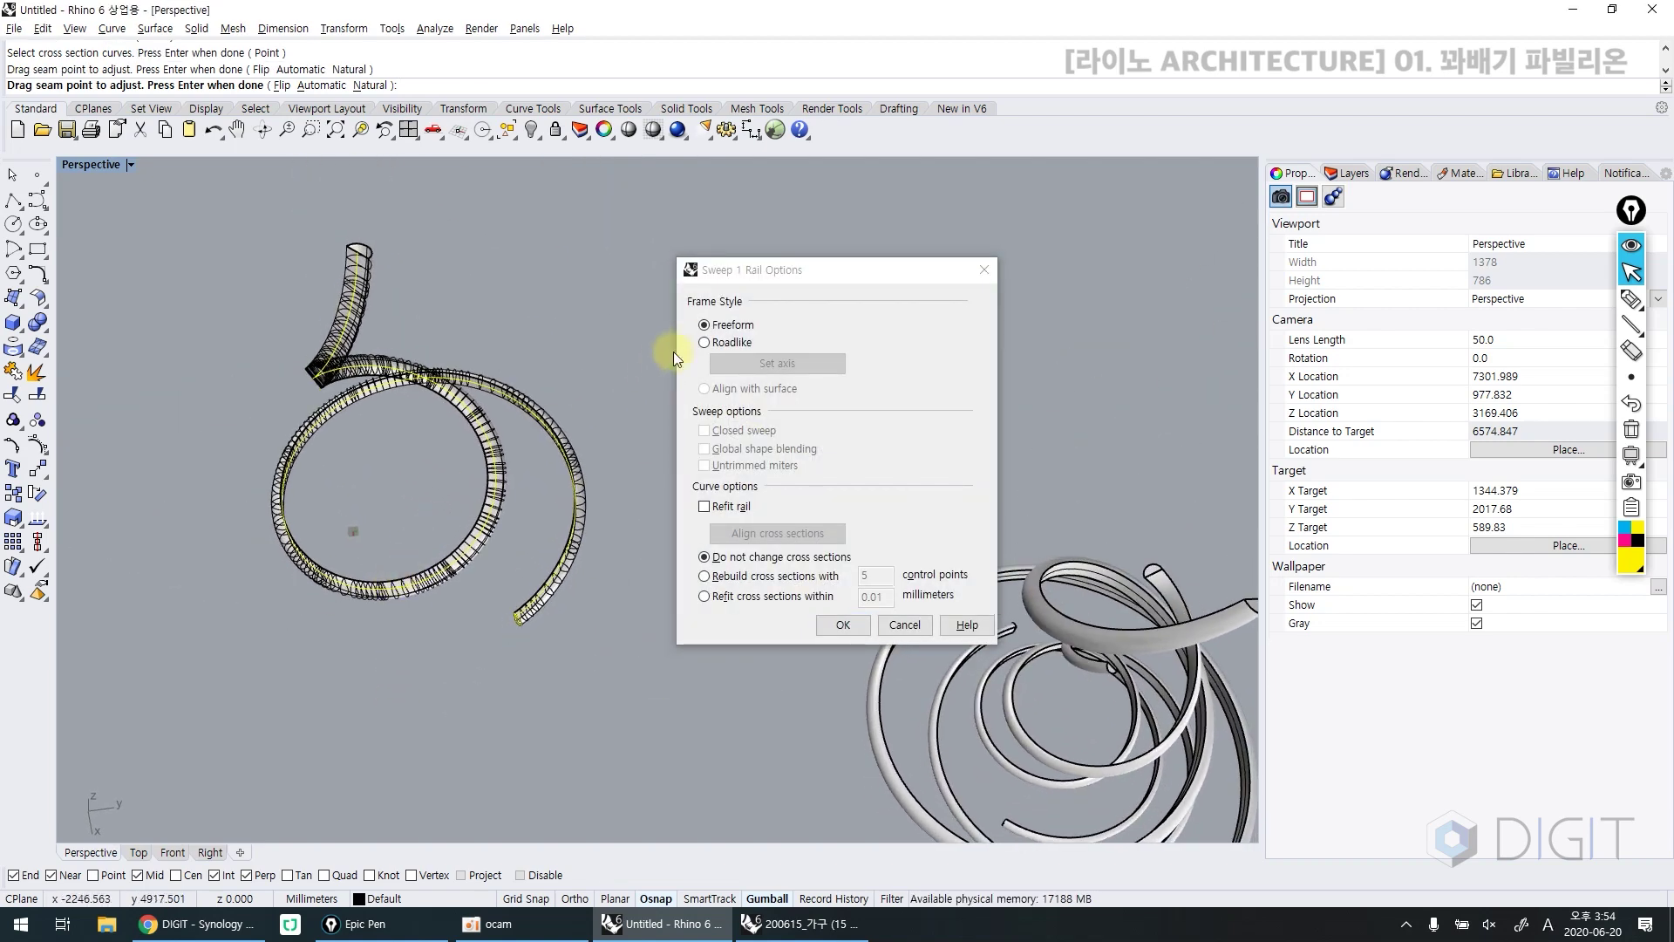
# Compare the Freeform and Roadlike frame styles in the sweep preview and create the sweep with Roadlike
pyautogui.click(717, 348)
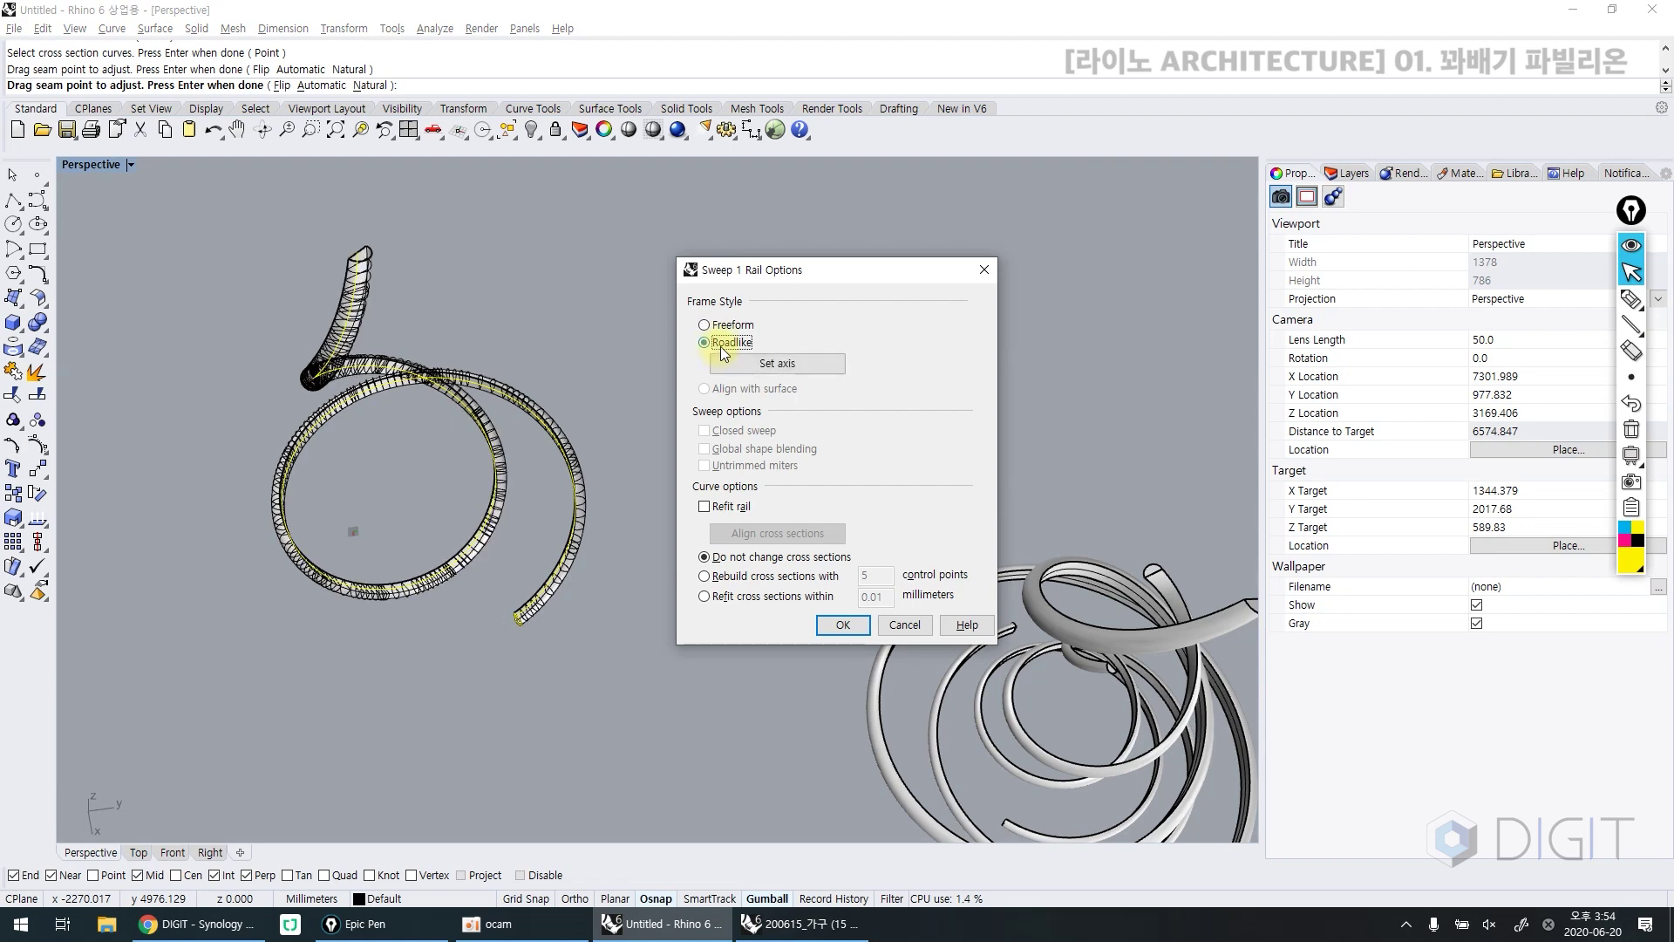
pyautogui.moveTo(523, 515); pyautogui.dragTo(471, 436, button='right')
pyautogui.click(735, 326)
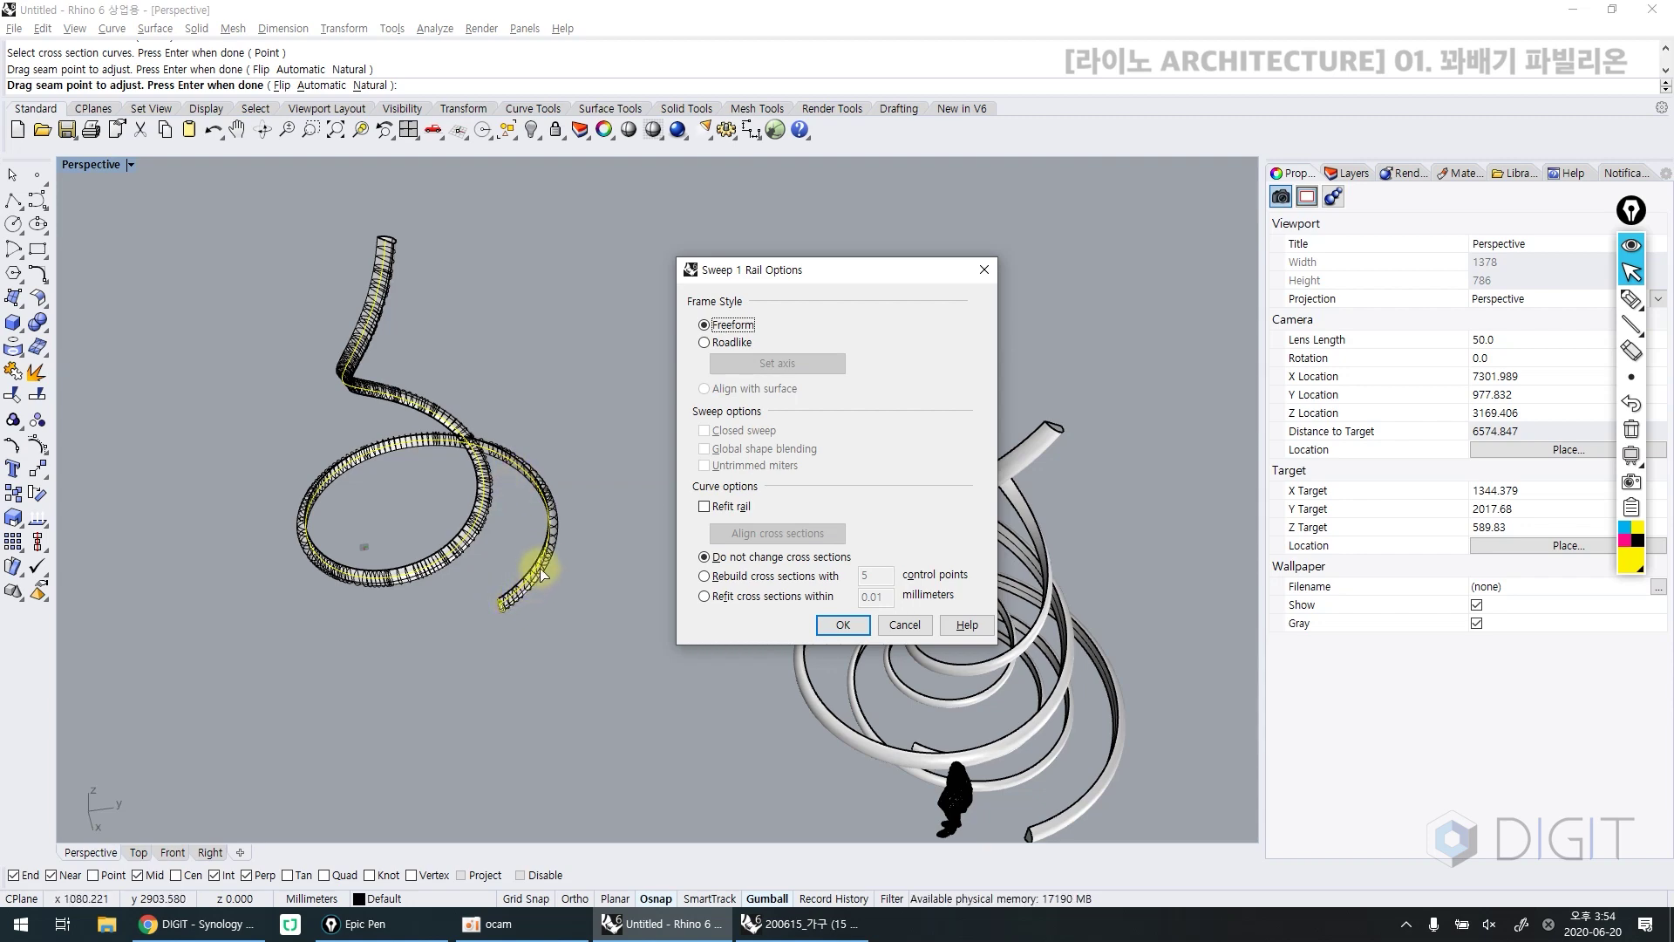
pyautogui.click(706, 342)
pyautogui.scroll(3, 505, 604)
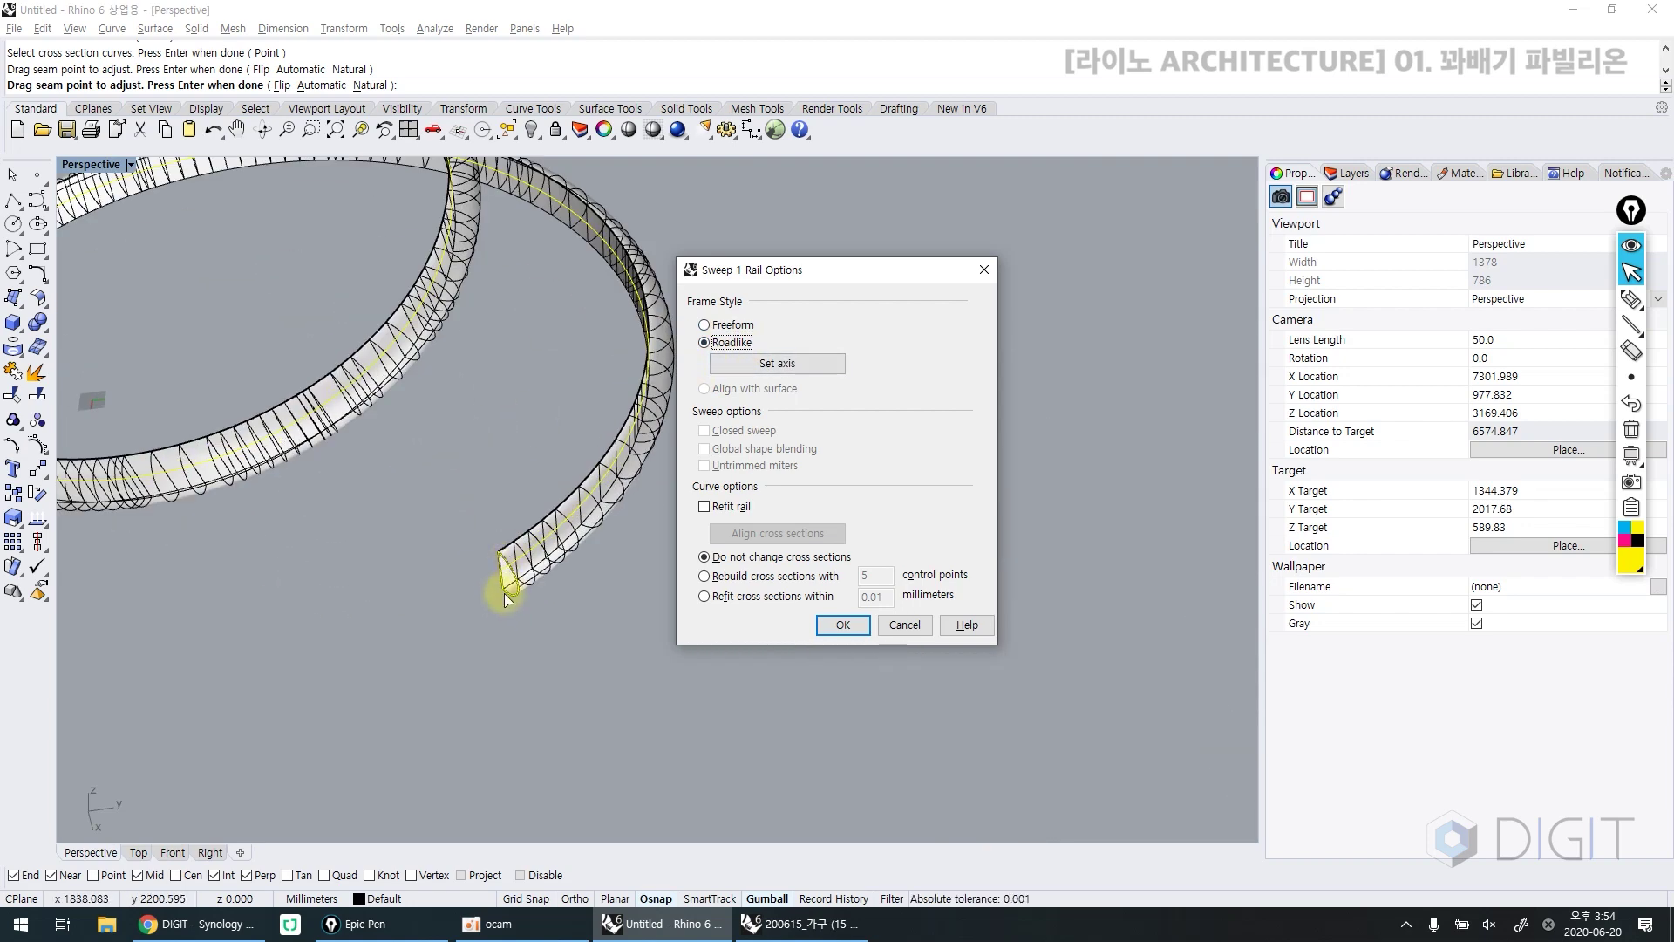
pyautogui.scroll(-1, 504, 582)
pyautogui.scroll(-2, 247, 401)
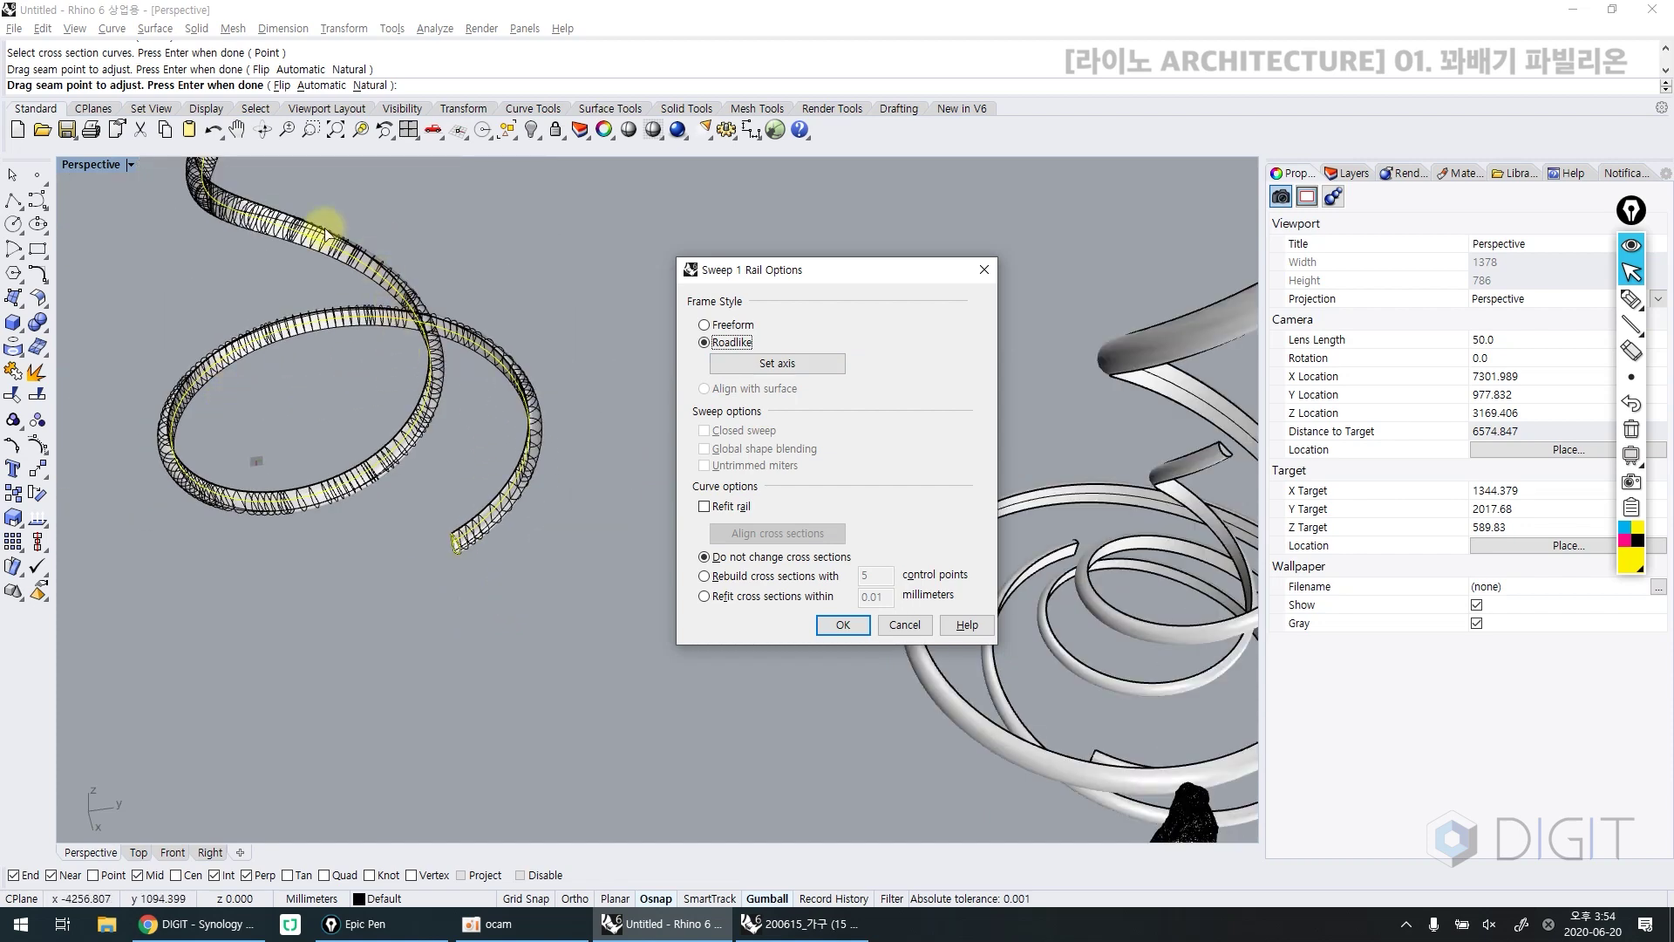
pyautogui.click(842, 624)
# Cap the open ends of the swept half-circle spiral and show it in Shaded display mode
pyautogui.moveTo(688, 629); pyautogui.dragTo(505, 599, button='right')
pyautogui.click(504, 600)
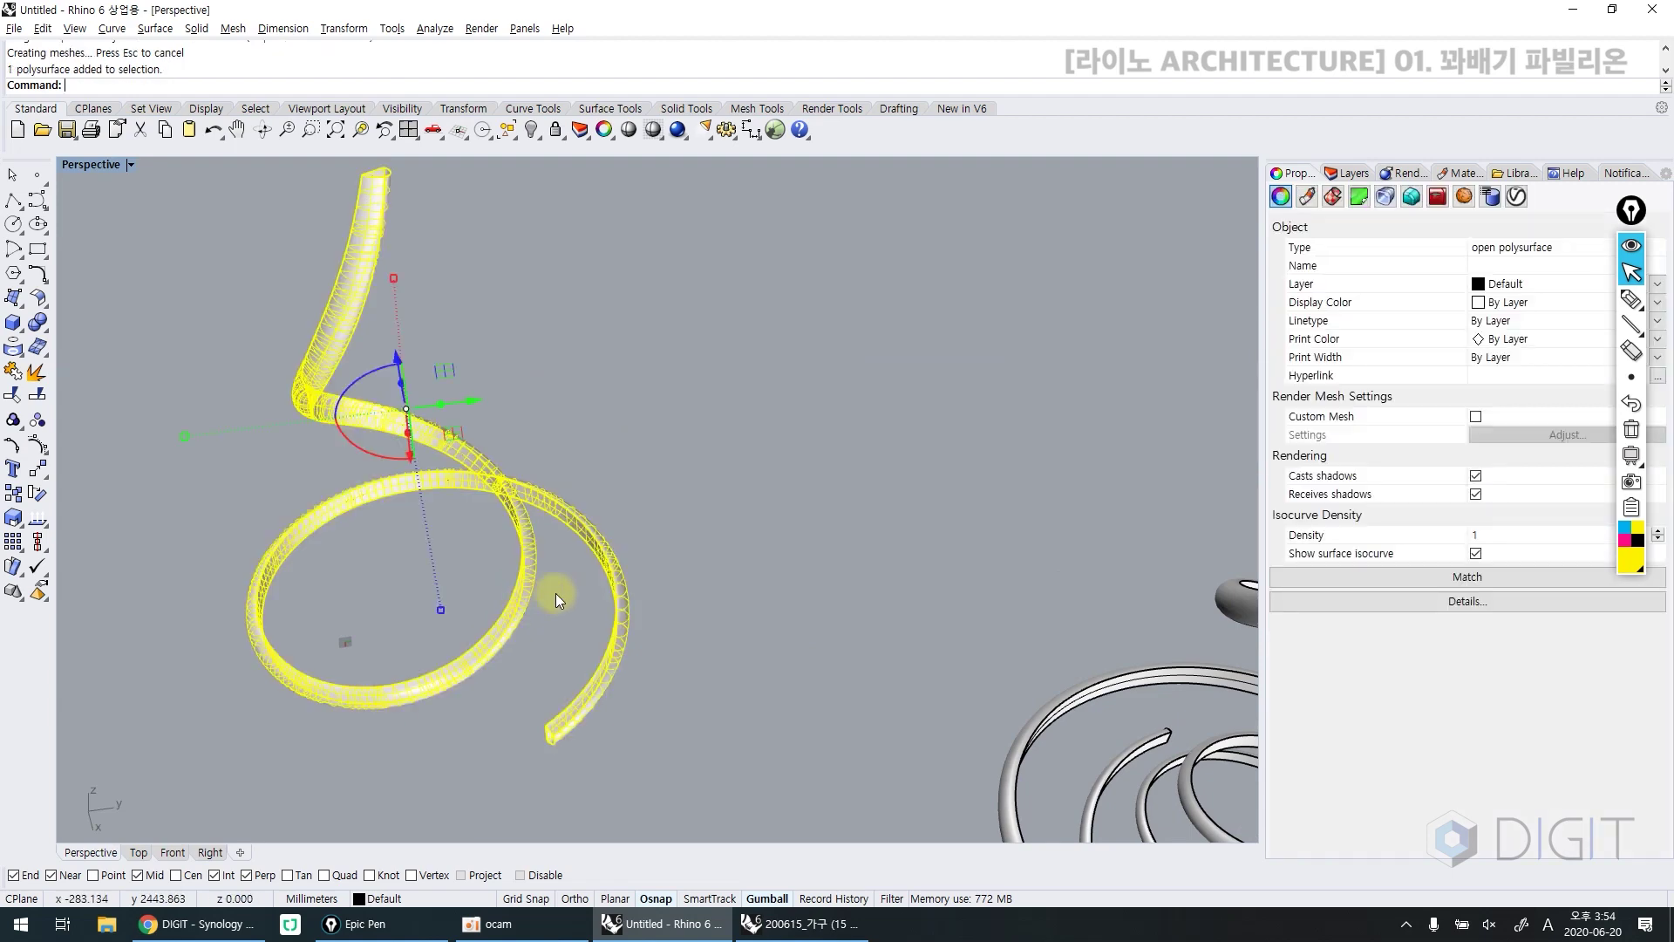
pyautogui.click(689, 635)
pyautogui.moveTo(688, 635); pyautogui.dragTo(364, 267, button='right')
pyautogui.click(369, 270)
pyautogui.write('cap')
pyautogui.press('Return')
pyautogui.click(469, 290)
pyautogui.moveTo(469, 290); pyautogui.dragTo(616, 489, button='right')
pyautogui.scroll(6, 610, 541)
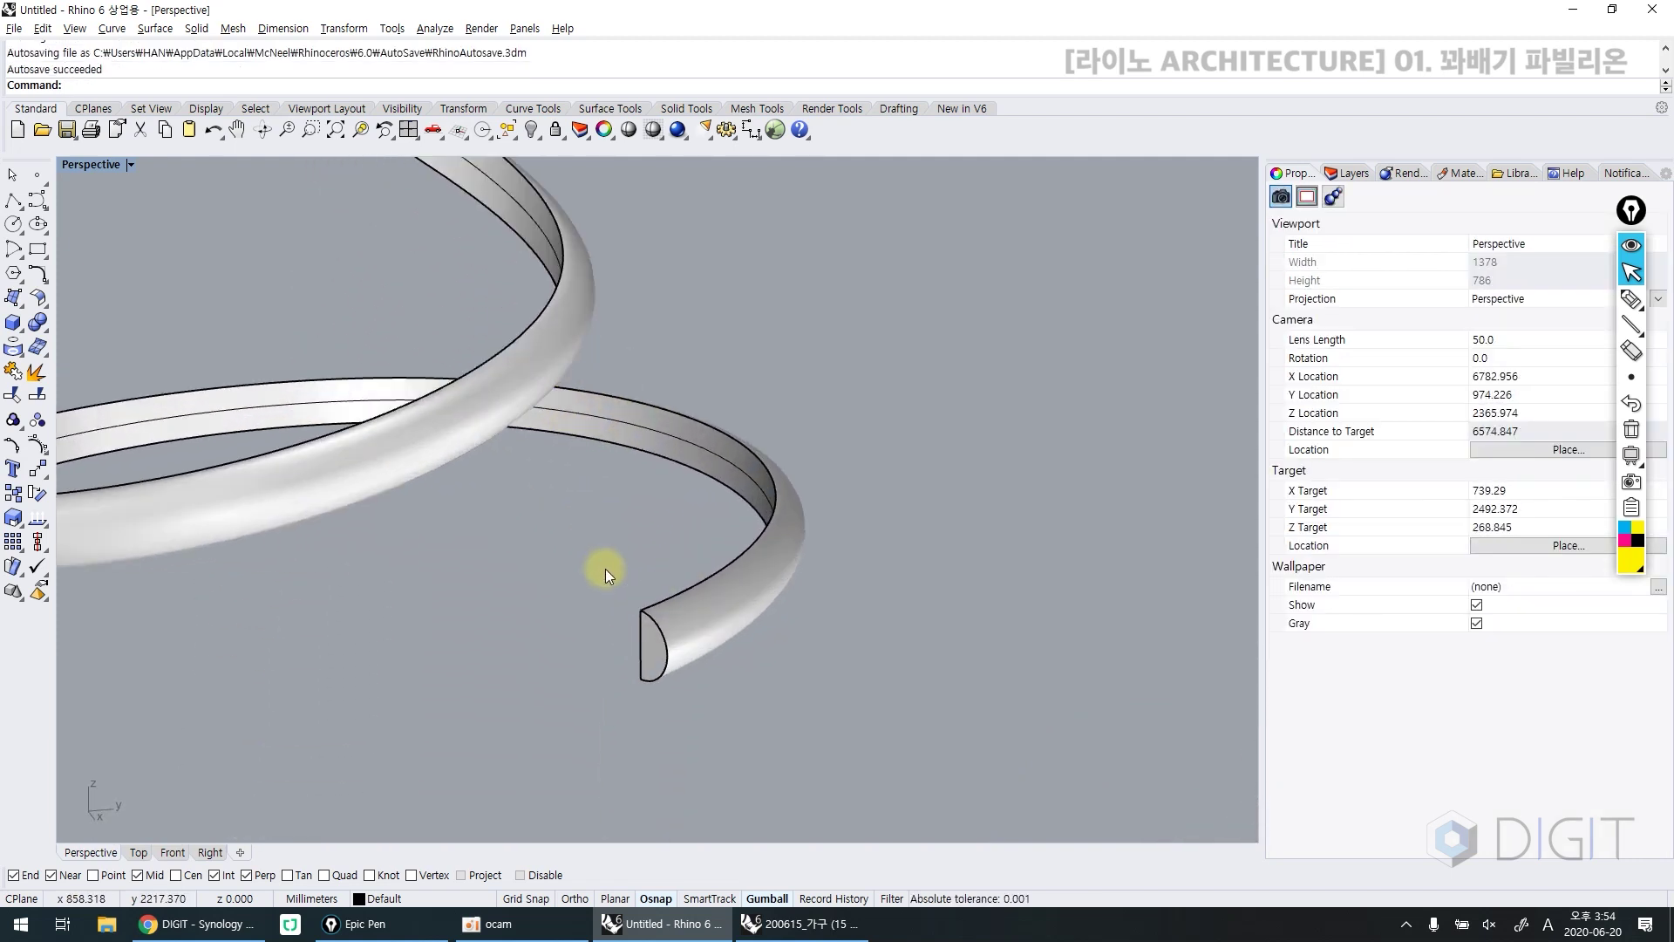
pyautogui.scroll(2, 659, 639)
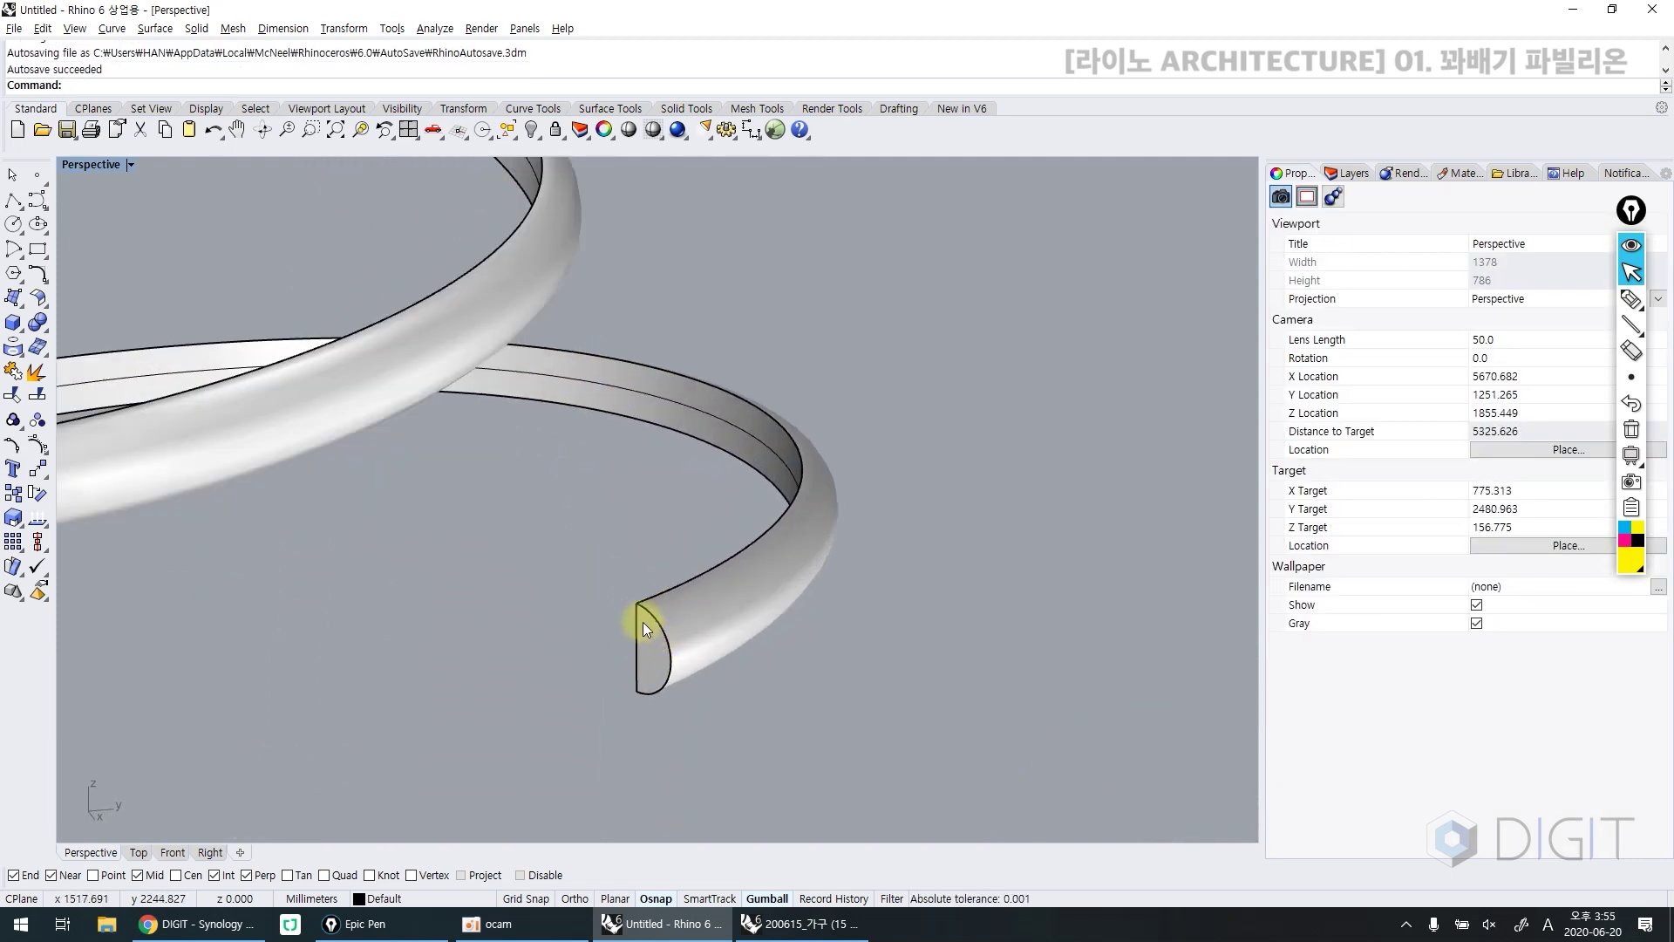
pyautogui.scroll(-14, 664, 662)
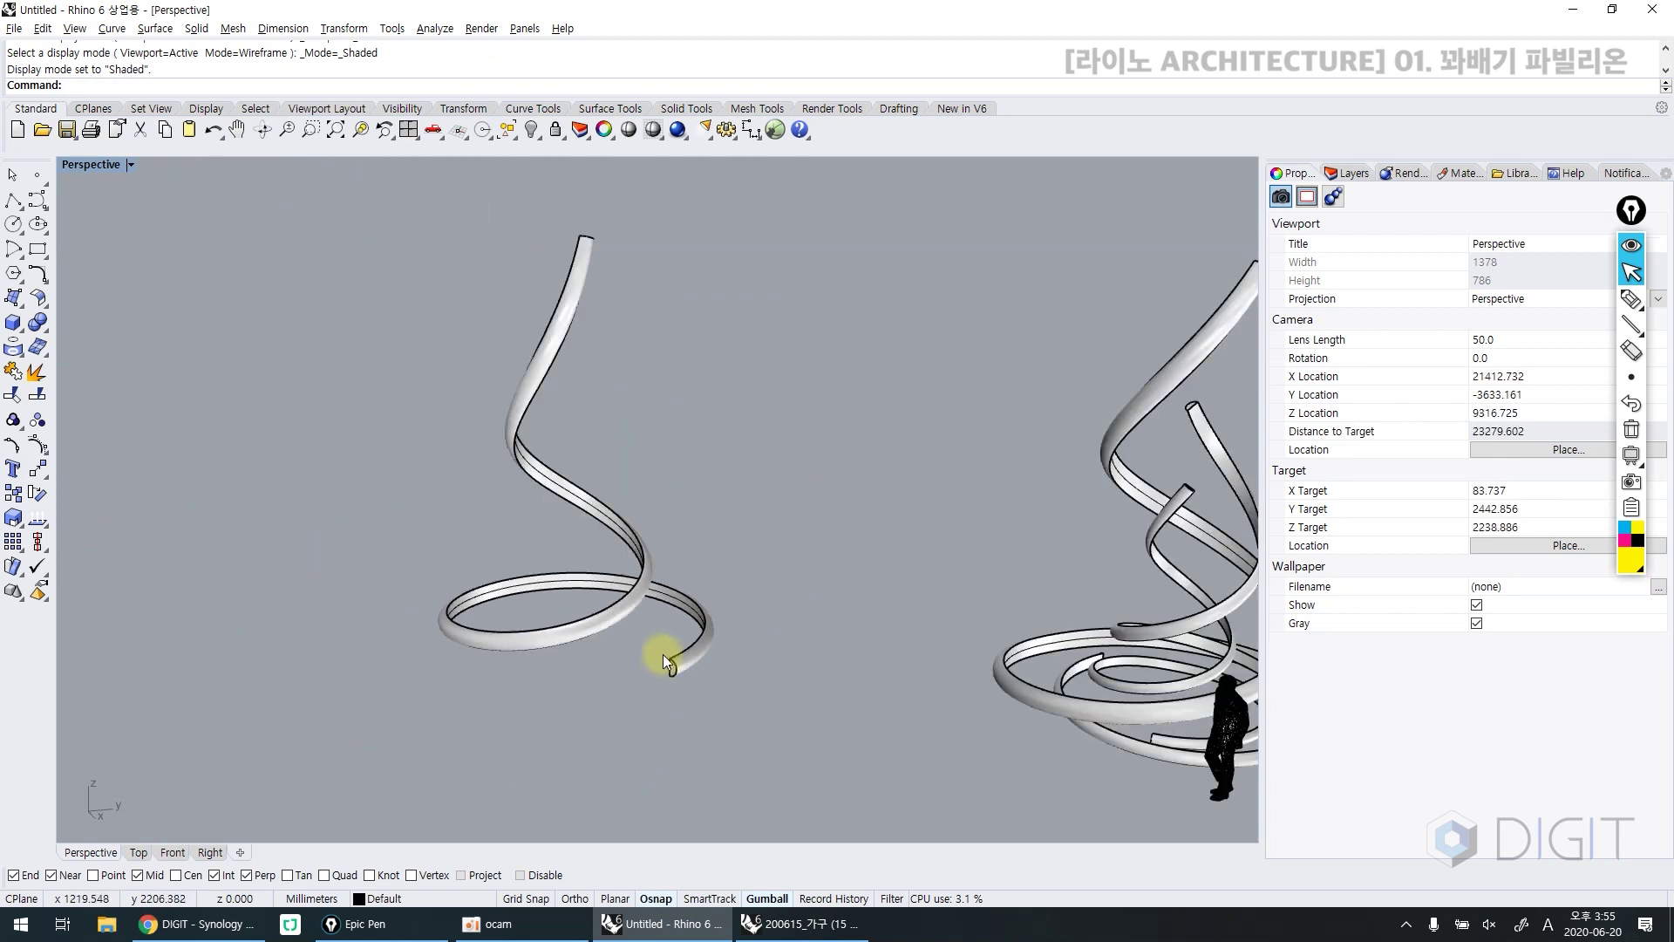
pyautogui.keyDown('shift'); pyautogui.moveTo(662, 654); pyautogui.dragTo(630, 656, button='right'); pyautogui.keyUp('shift')
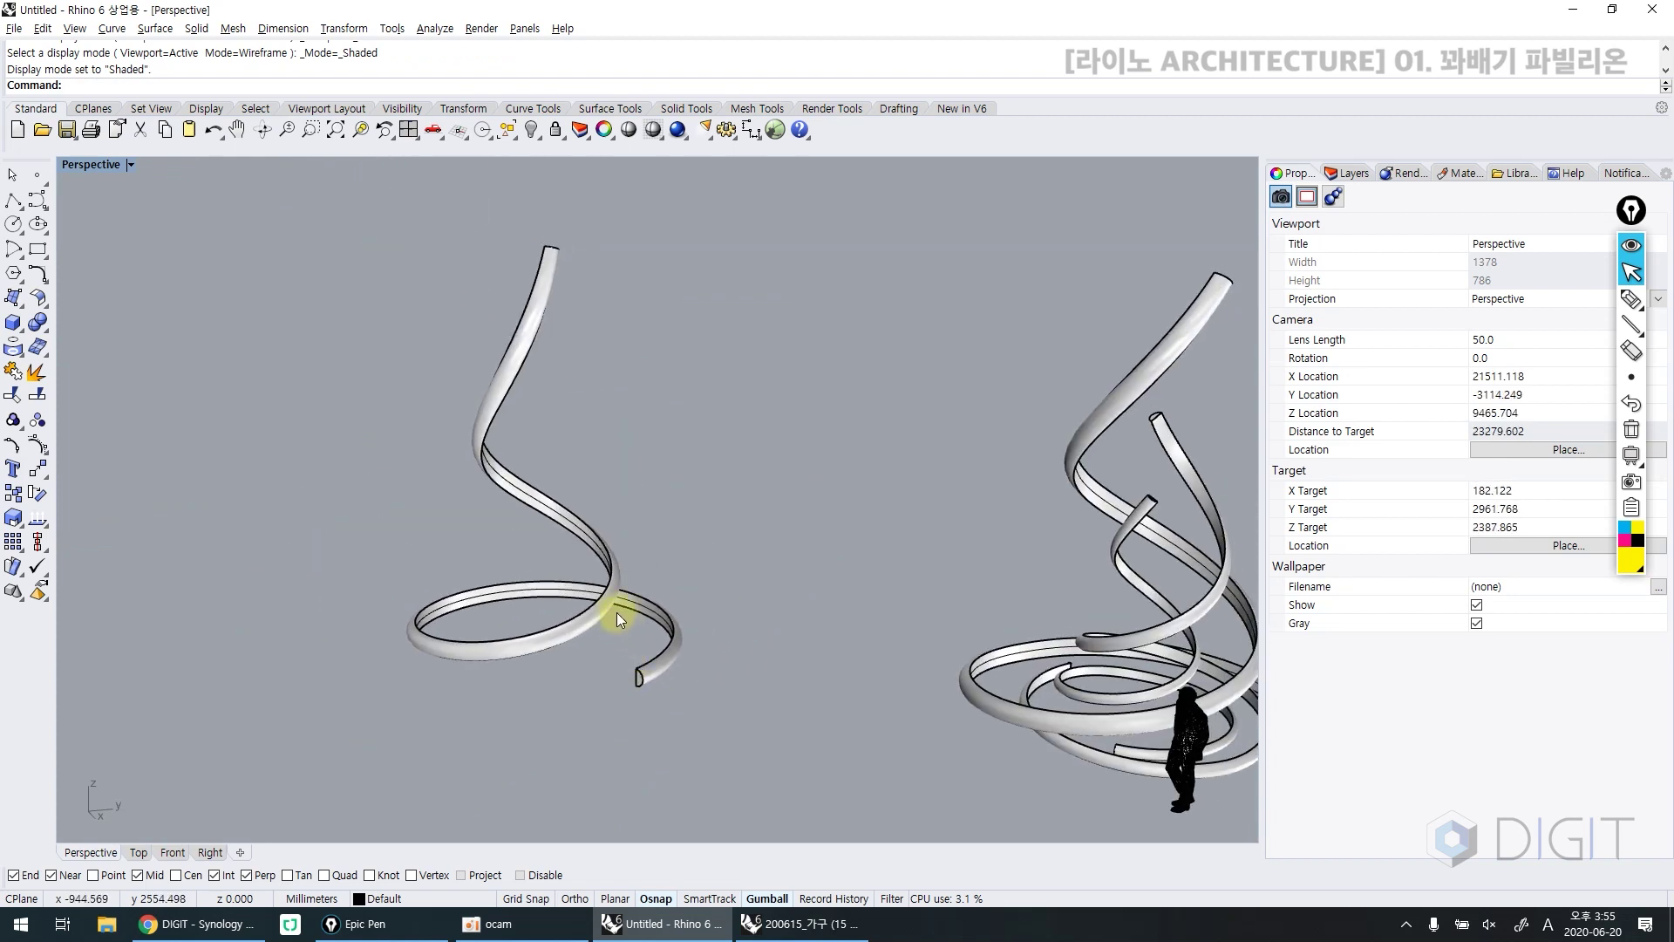
# Delete the rail curve that remains along the swept spiral solid
pyautogui.click(613, 616)
pyautogui.moveTo(605, 608); pyautogui.dragTo(584, 652, button='right')
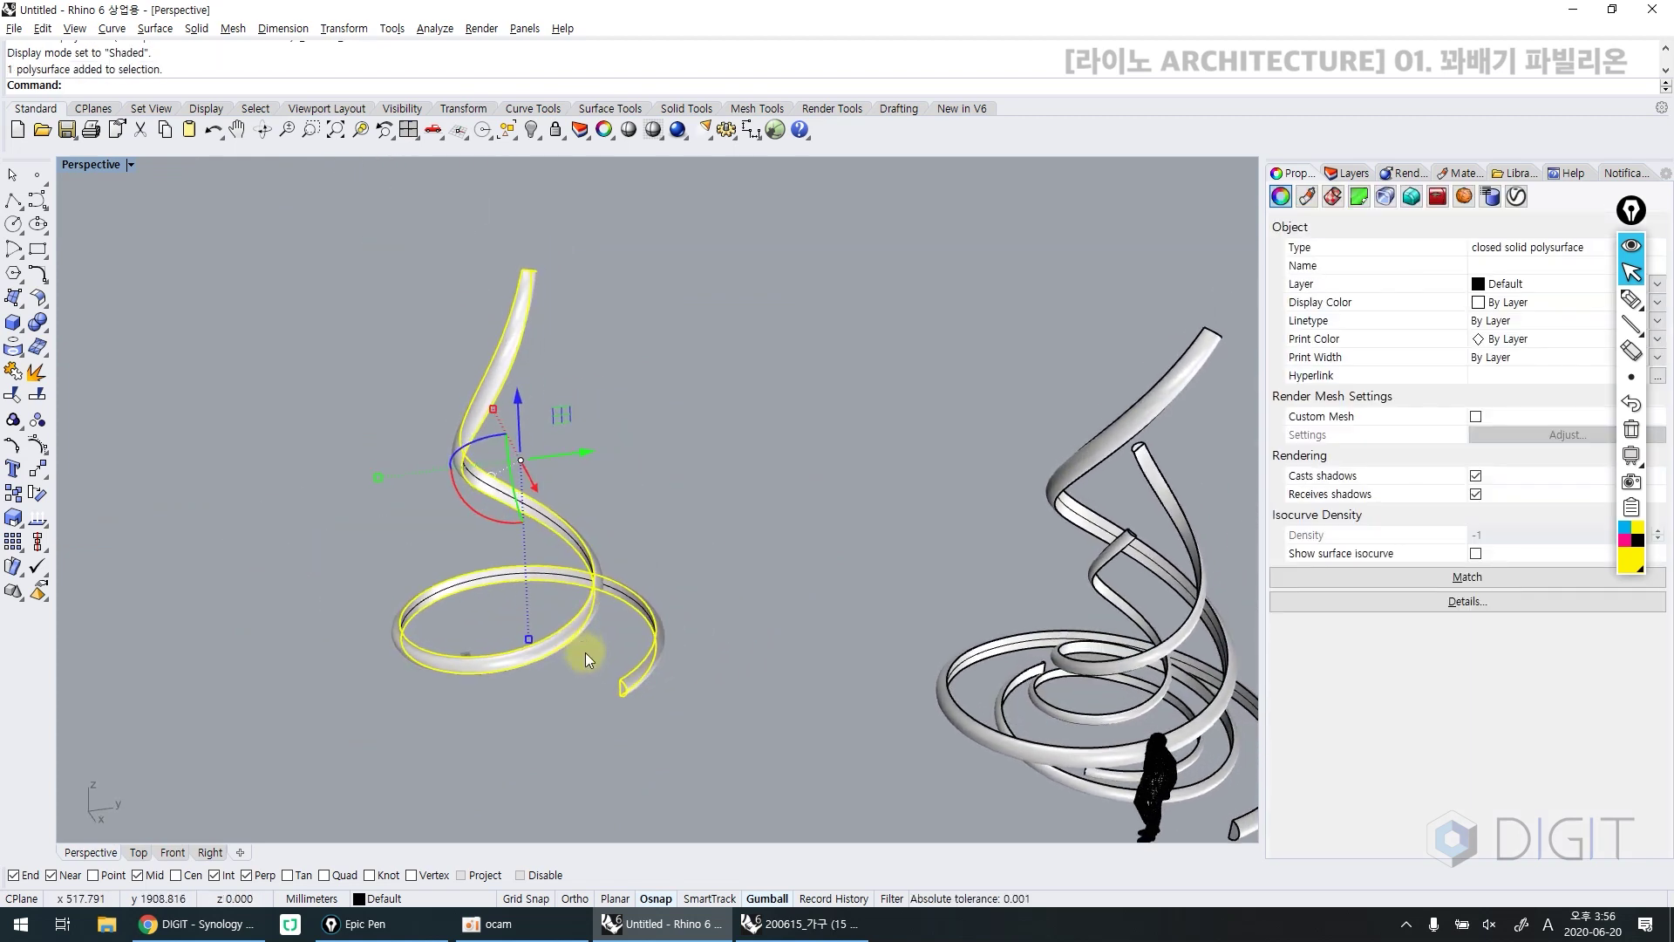
pyautogui.click(558, 577)
pyautogui.click(558, 577)
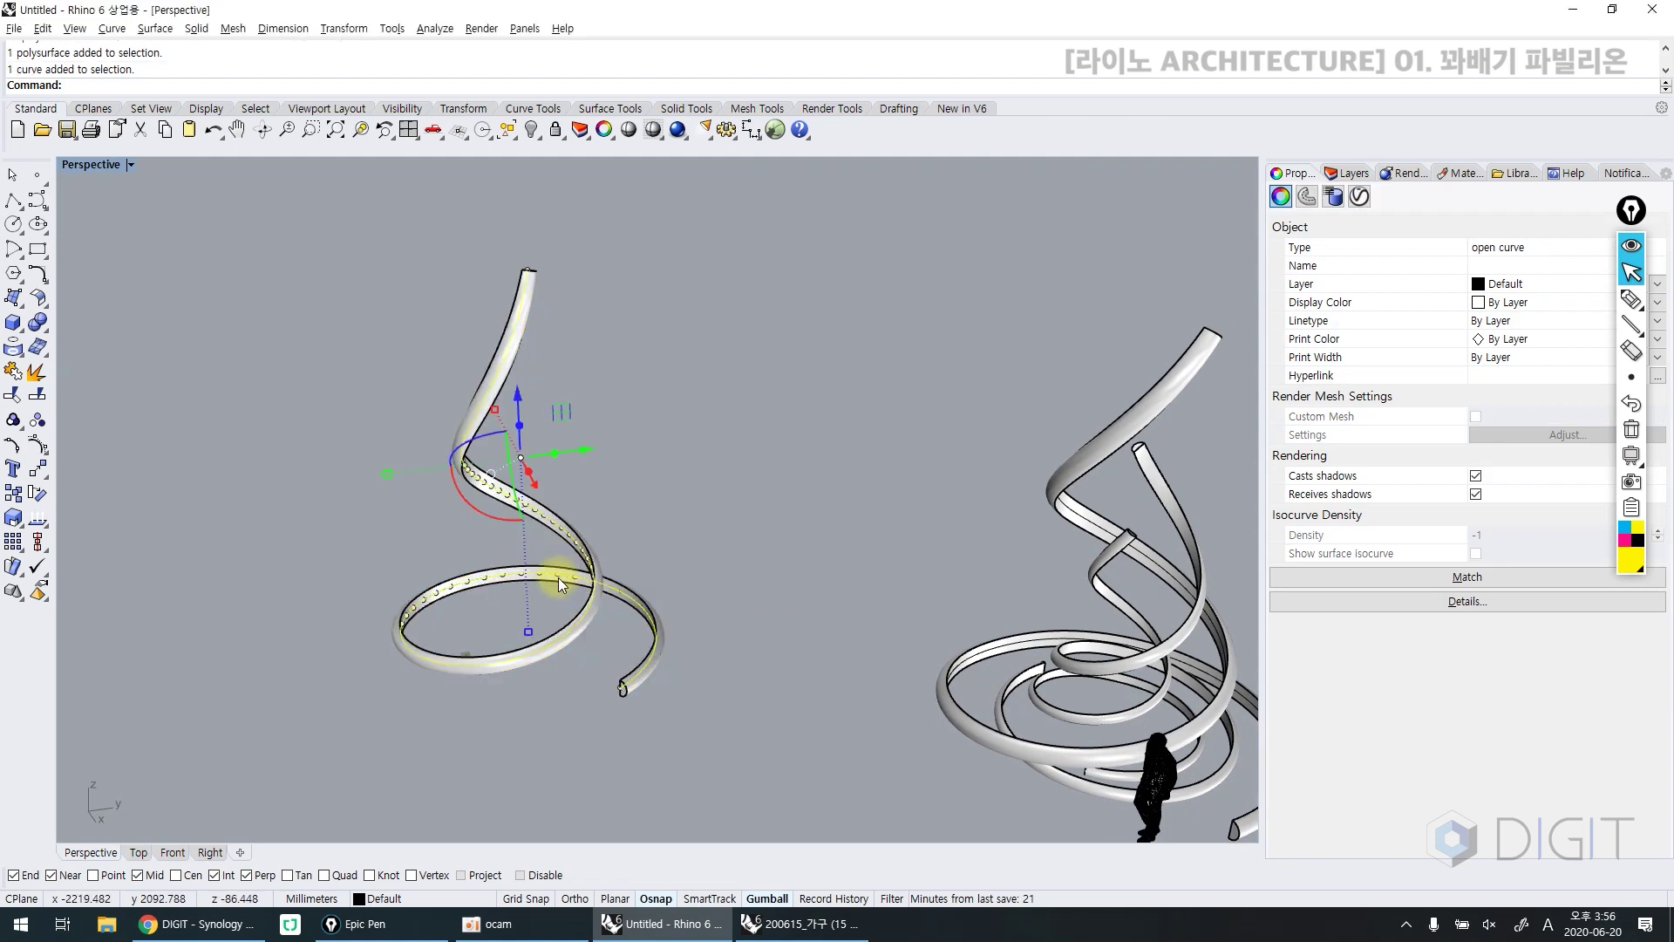
pyautogui.press('Delete')
# Duplicate the capped spiral solid in place
pyautogui.scroll(6, 563, 599)
pyautogui.moveTo(694, 537); pyautogui.dragTo(551, 599)
pyautogui.scroll(-3, 551, 600)
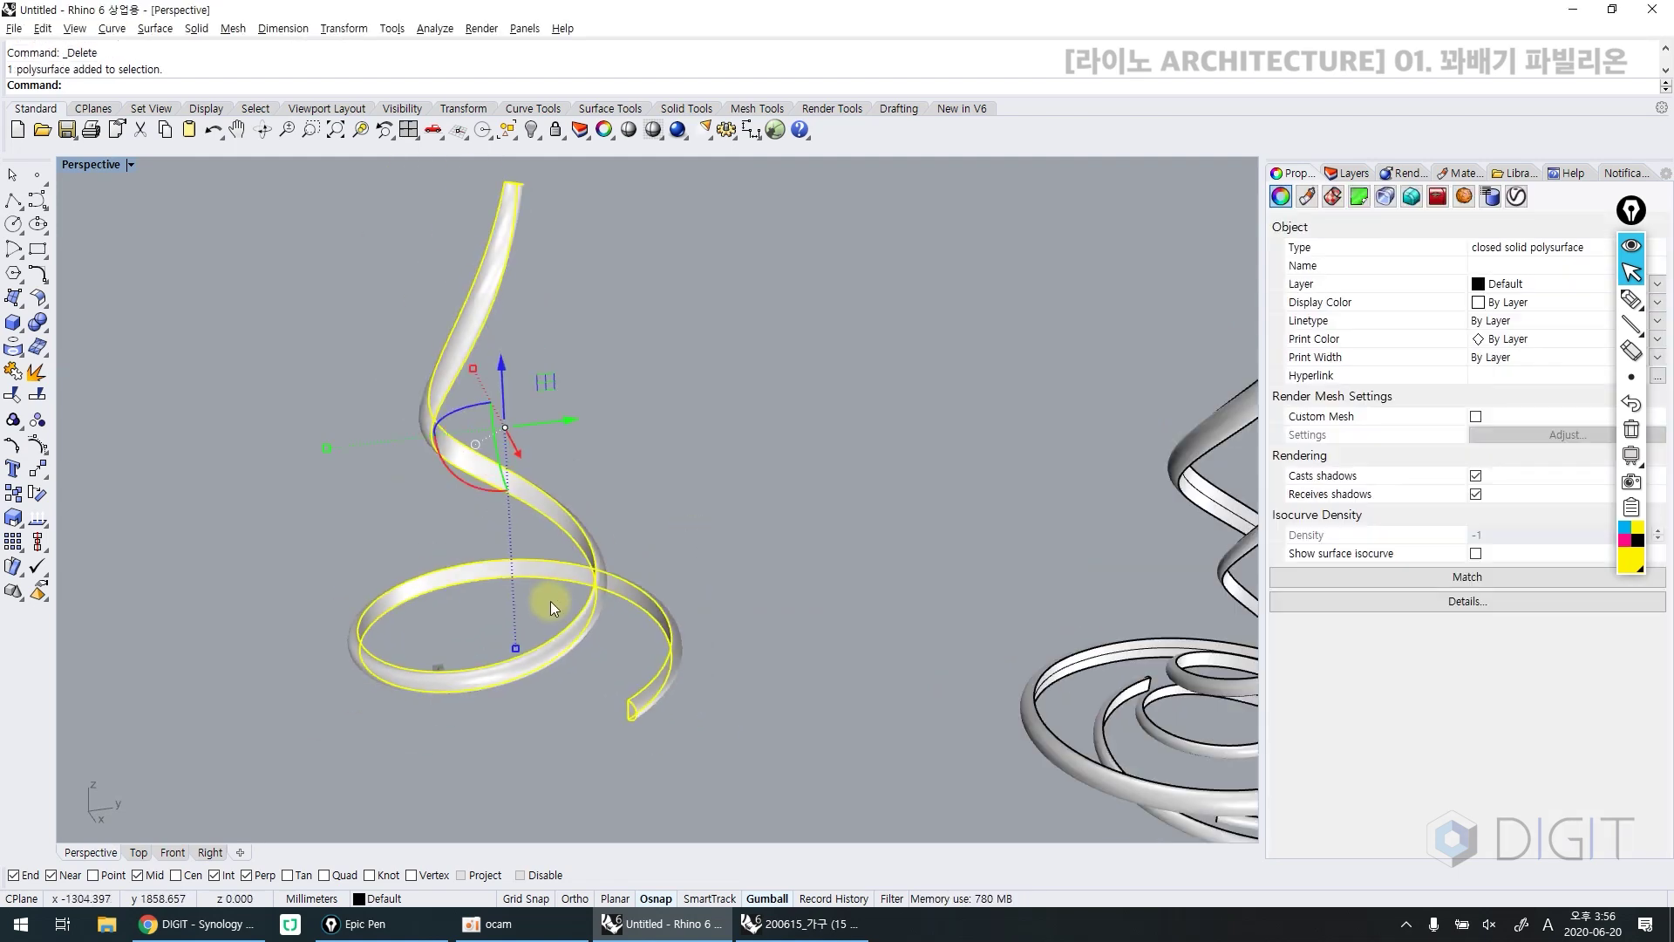
pyautogui.hotkey('ctrl', 'c')
pyautogui.hotkey('ctrl', 'v')
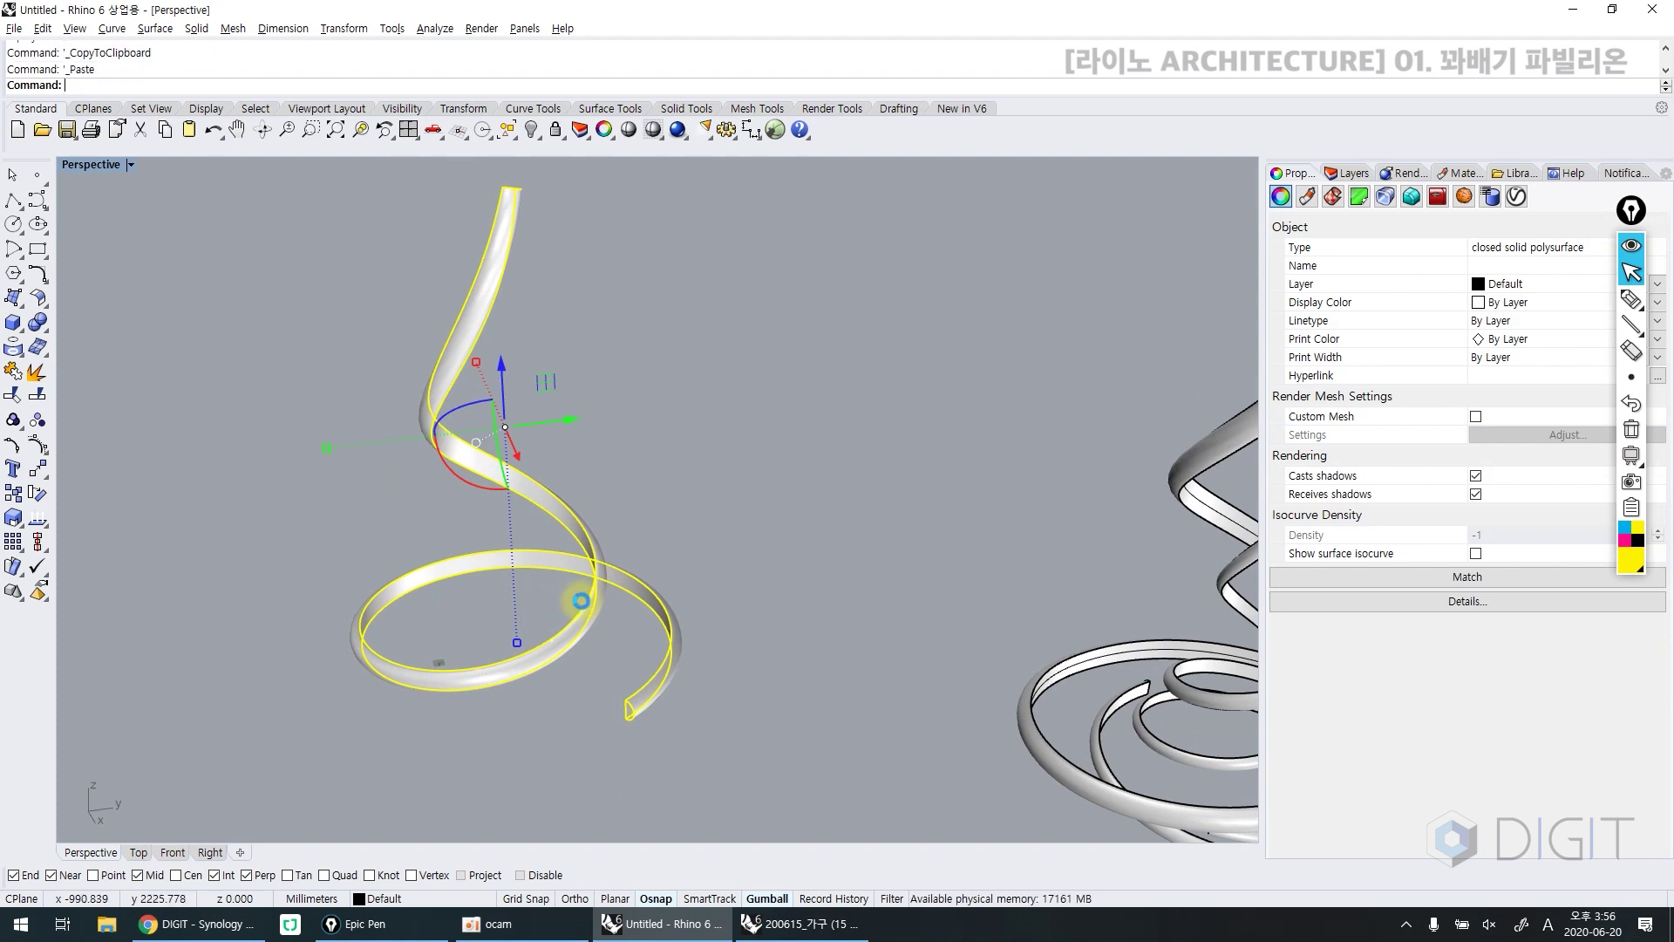
# Try to shrink the pasted spiral with the gumball and undo the scaling
pyautogui.moveTo(593, 525); pyautogui.dragTo(535, 525, button='right')
pyautogui.moveTo(563, 446); pyautogui.dragTo(539, 513)
pyautogui.hotkey('ctrl', 'z')
pyautogui.hotkey('ctrl', 'z')
# Scale the pasted spiral down to about 0.68 of its size from a base point inside its lower ring
pyautogui.write('Scale')
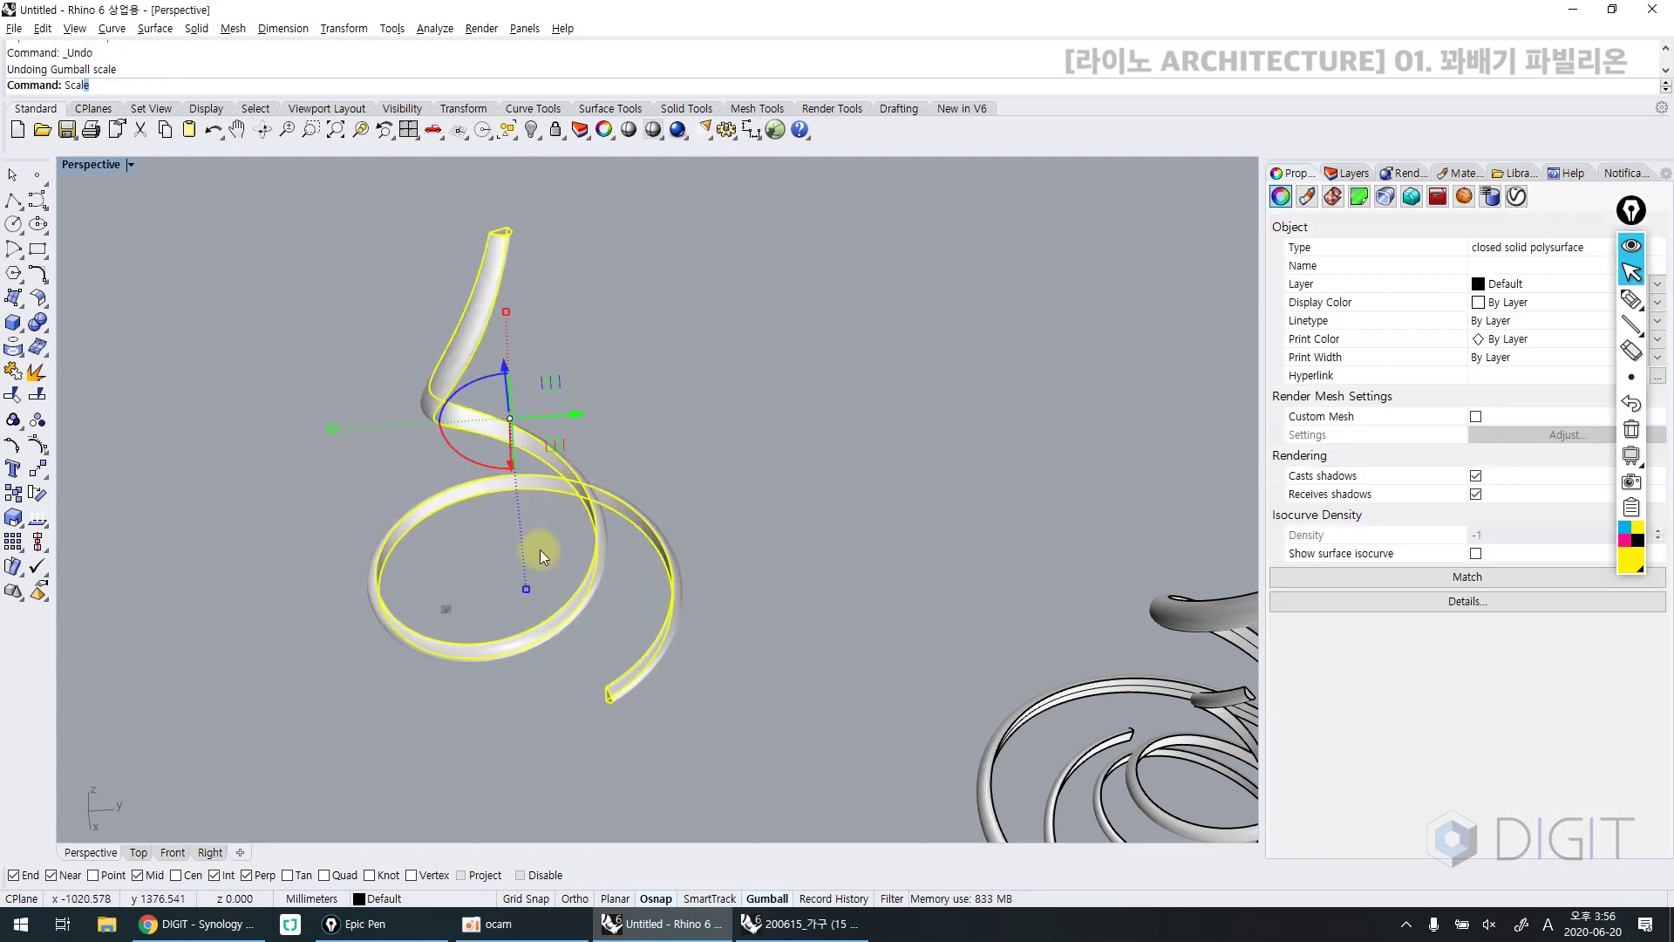
pyautogui.press('Return')
pyautogui.click(531, 570)
pyautogui.click(232, 731)
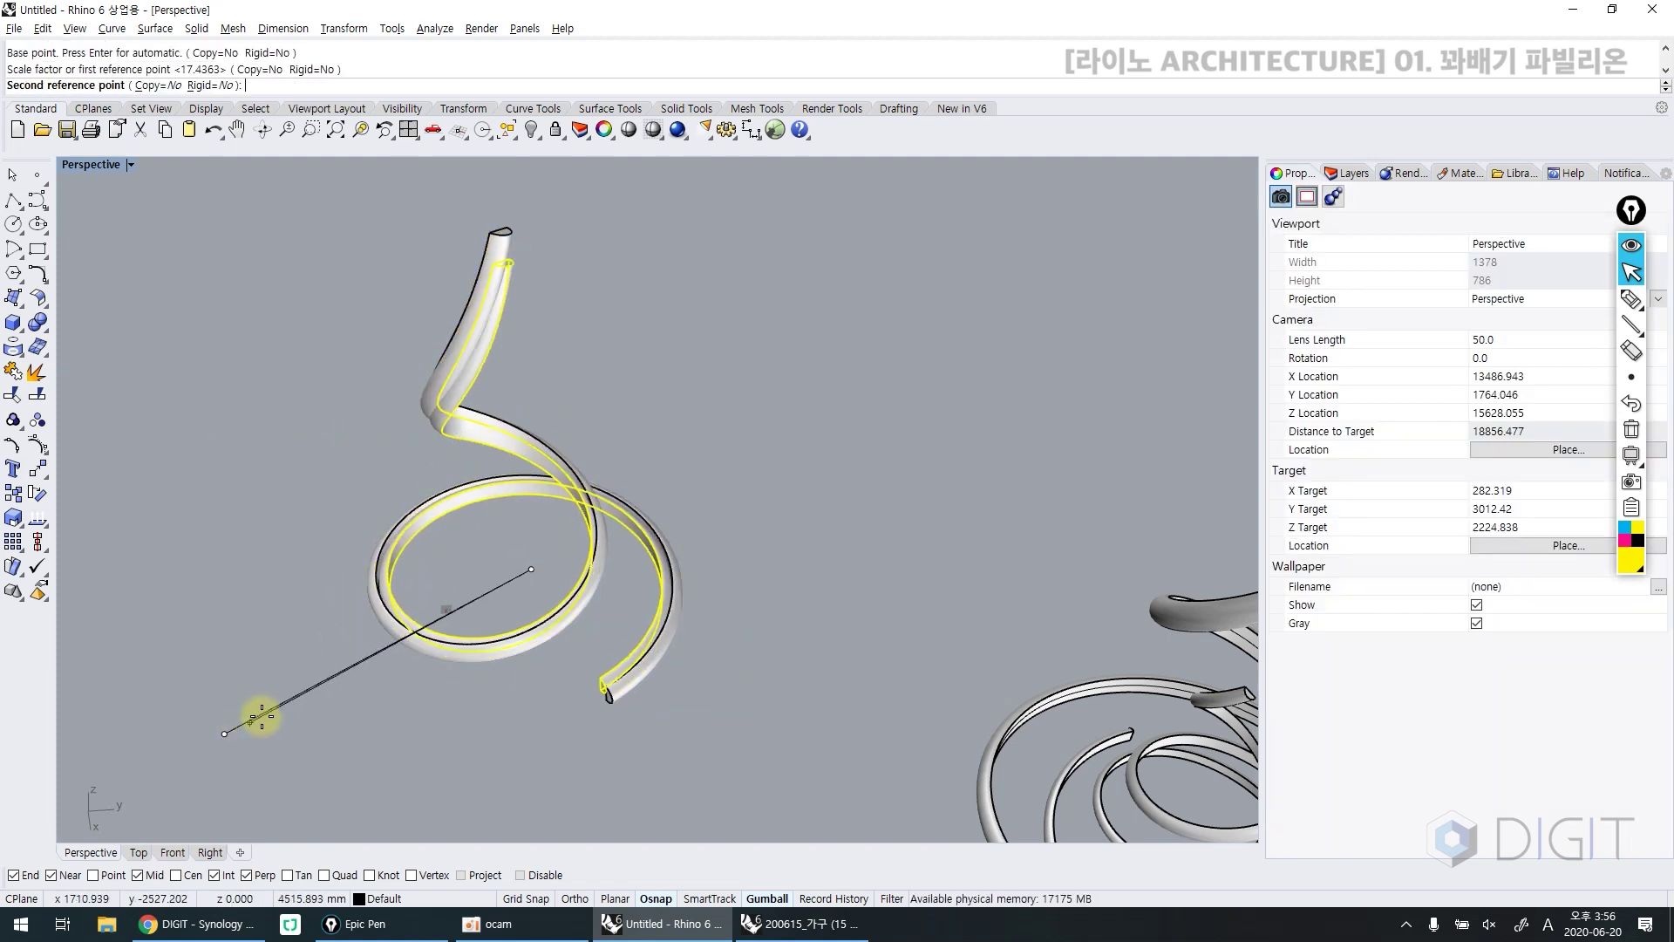
pyautogui.click(340, 682)
# Rotate the smaller spiral about its vertical axis so its foot is offset from the outer spiral's, undoing the first attempt
pyautogui.moveTo(483, 584); pyautogui.dragTo(459, 410, button='right')
pyautogui.moveTo(473, 415); pyautogui.dragTo(577, 410)
pyautogui.moveTo(545, 615); pyautogui.dragTo(543, 494, button='right')
pyautogui.click(567, 384)
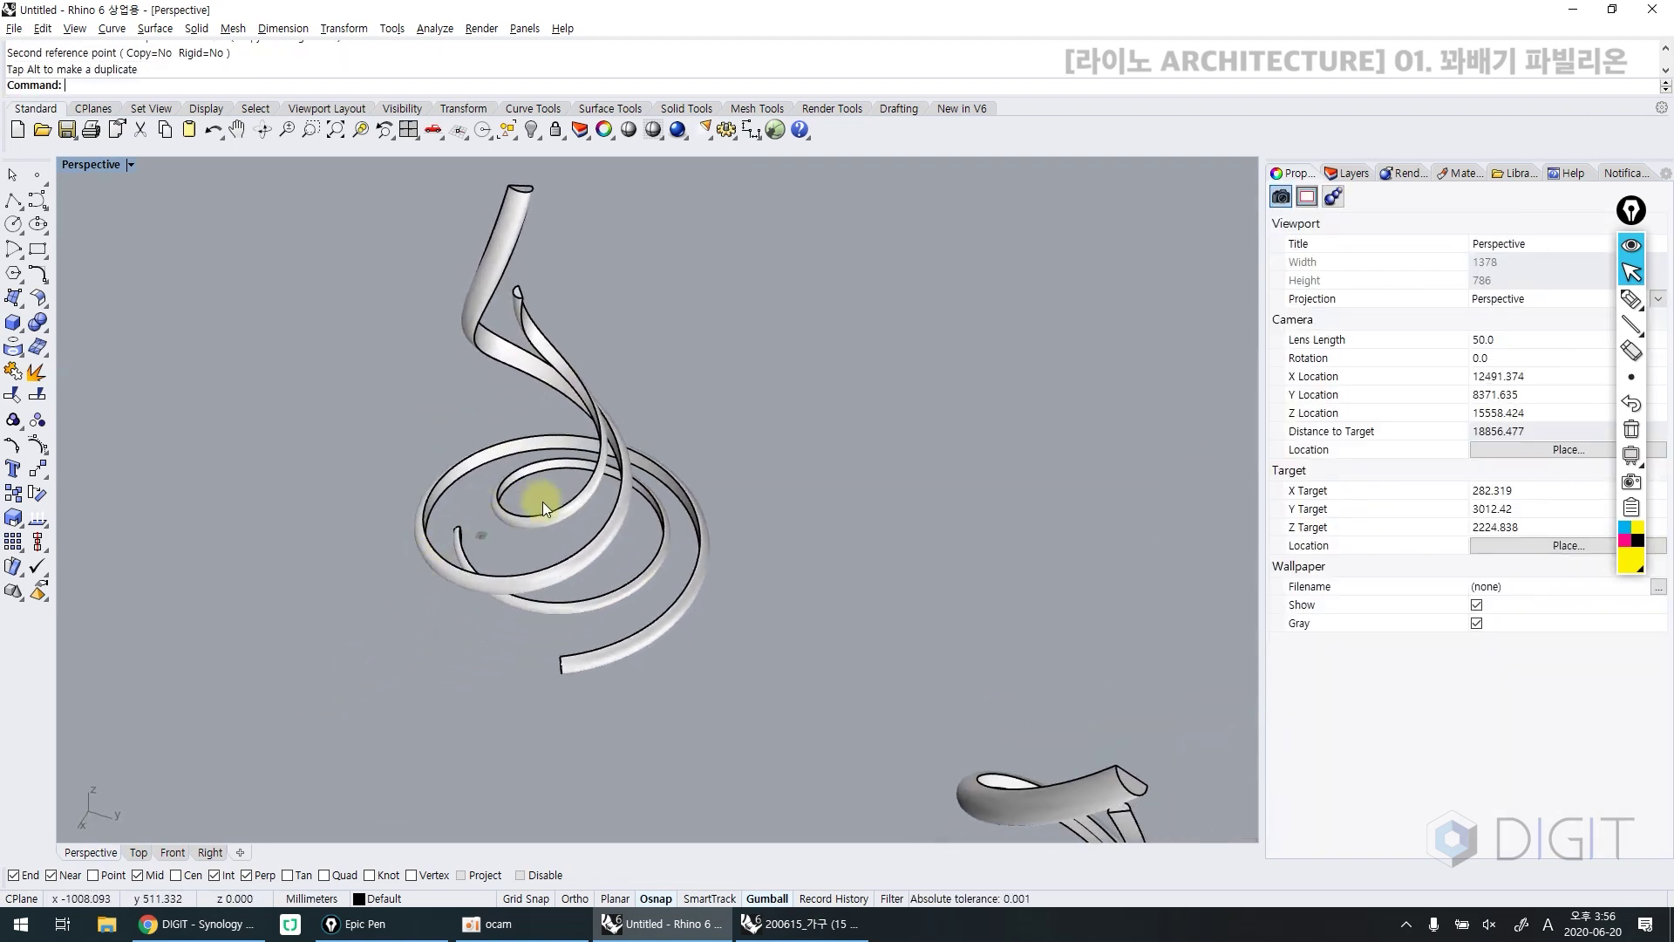
pyautogui.click(542, 509)
pyautogui.hotkey('ctrl', 'z')
pyautogui.moveTo(510, 401); pyautogui.dragTo(493, 434)
# Duplicate the smaller spiral in place and scale the duplicate down again from the centre of the rings
pyautogui.hotkey('ctrl', 'c')
pyautogui.hotkey('ctrl', 'v')
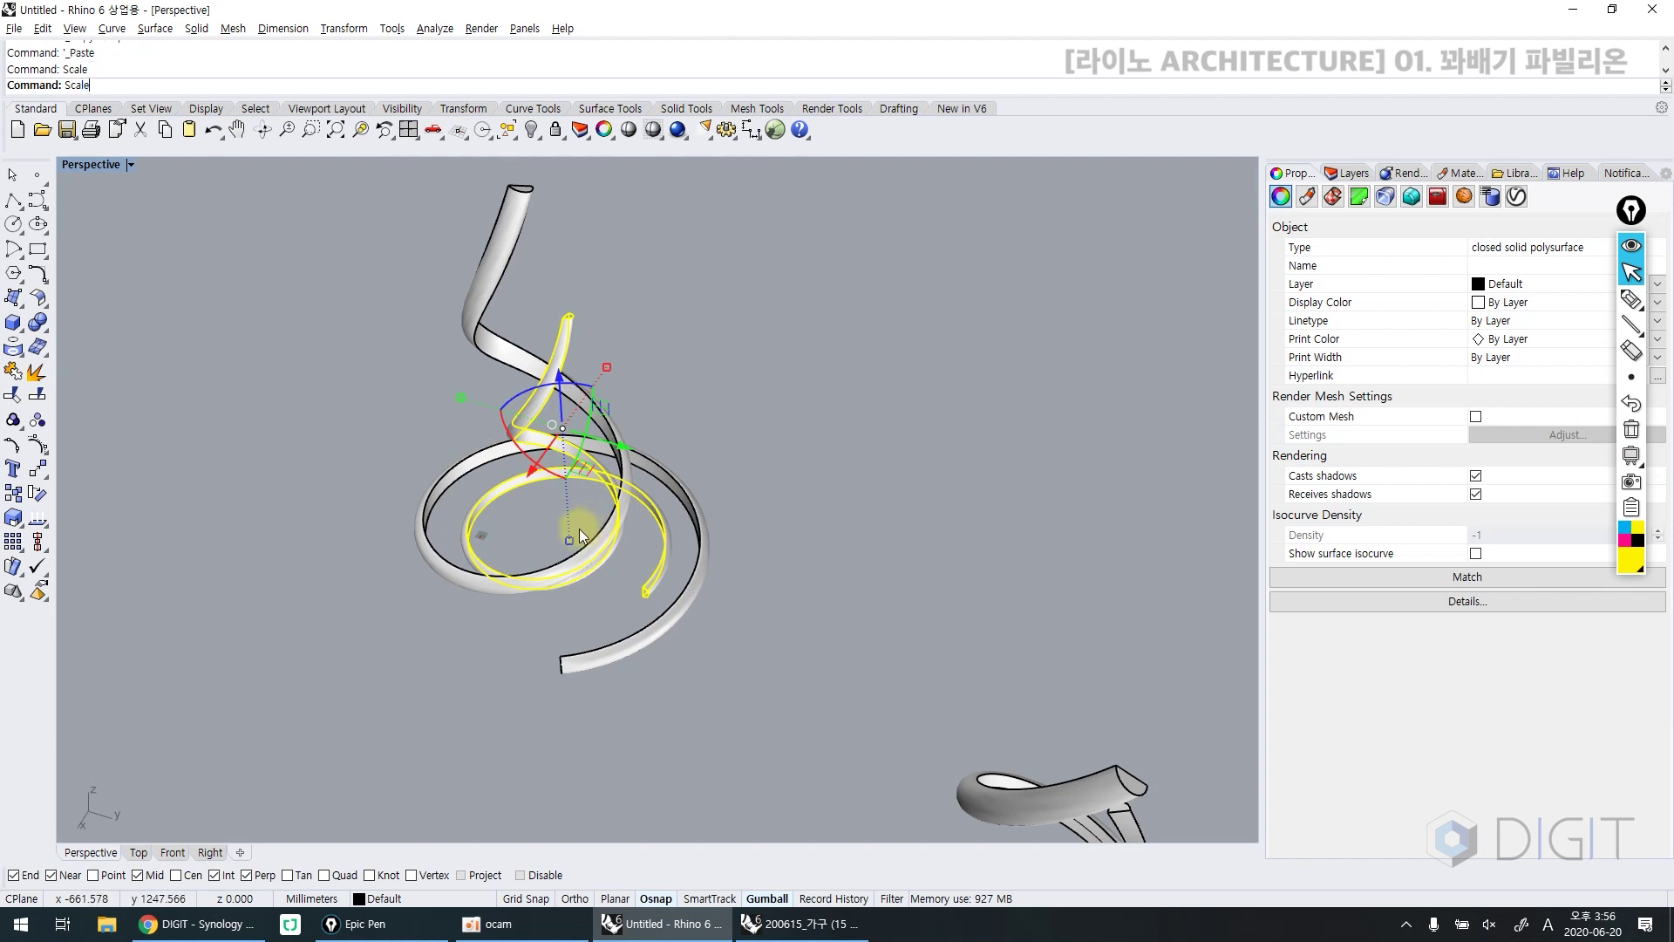
pyautogui.press('Return')
pyautogui.click(567, 524)
pyautogui.click(215, 639)
pyautogui.click(302, 610)
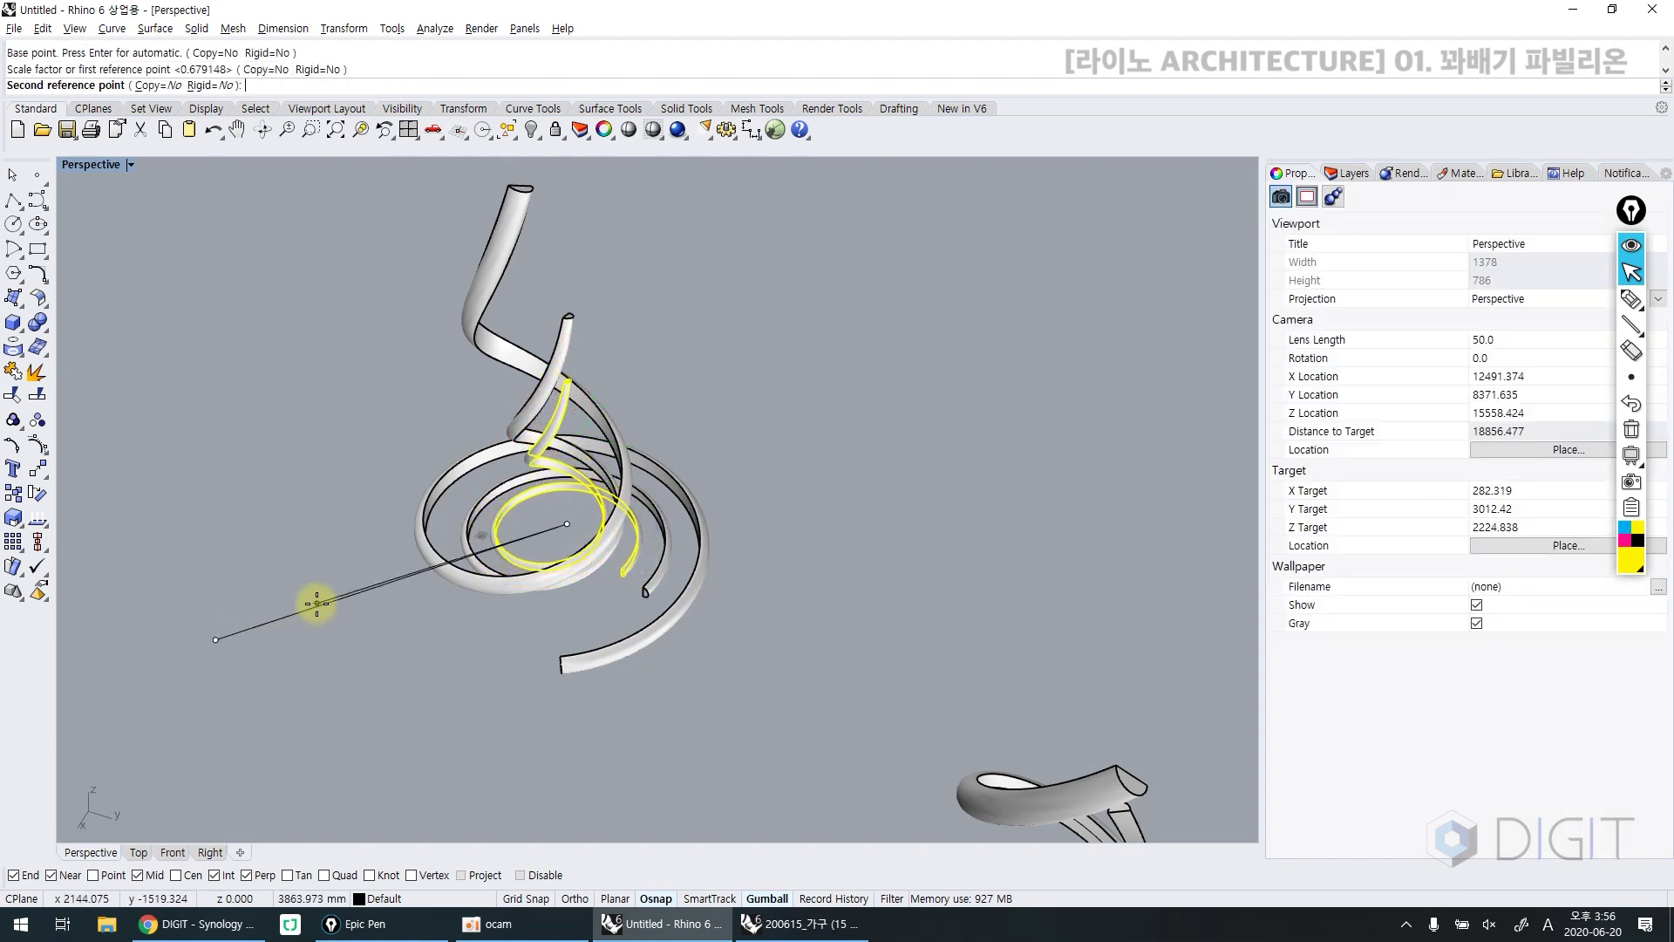
# Rotate the smallest spiral about the vertical axis so it twists between the other two
pyautogui.moveTo(523, 427); pyautogui.dragTo(488, 488)
pyautogui.scroll(3, 615, 495)
pyautogui.moveTo(615, 496); pyautogui.dragTo(582, 580, button='right')
pyautogui.scroll(5, 616, 398)
pyautogui.moveTo(578, 457); pyautogui.dragTo(691, 338, button='right')
pyautogui.scroll(-2, 559, 508)
pyautogui.moveTo(560, 508); pyautogui.dragTo(625, 517, button='right')
pyautogui.click(625, 516)
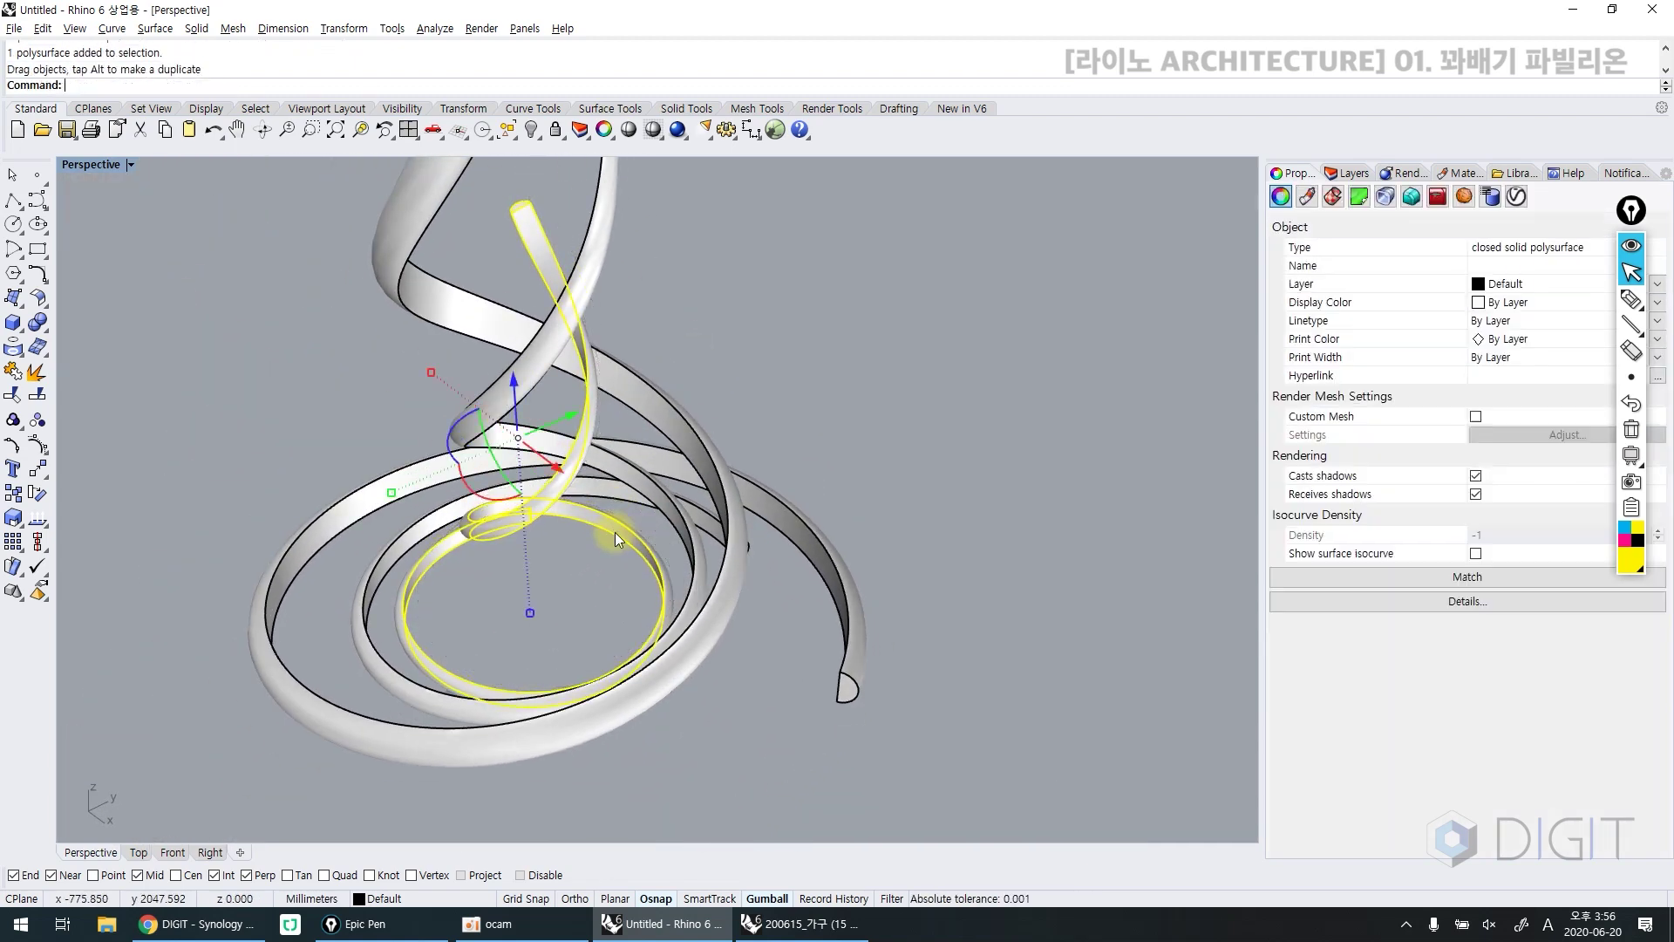
pyautogui.click(568, 568)
pyautogui.scroll(-3, 562, 570)
pyautogui.keyDown('shift'); pyautogui.moveTo(561, 570); pyautogui.dragTo(493, 598, button='right'); pyautogui.keyUp('shift')
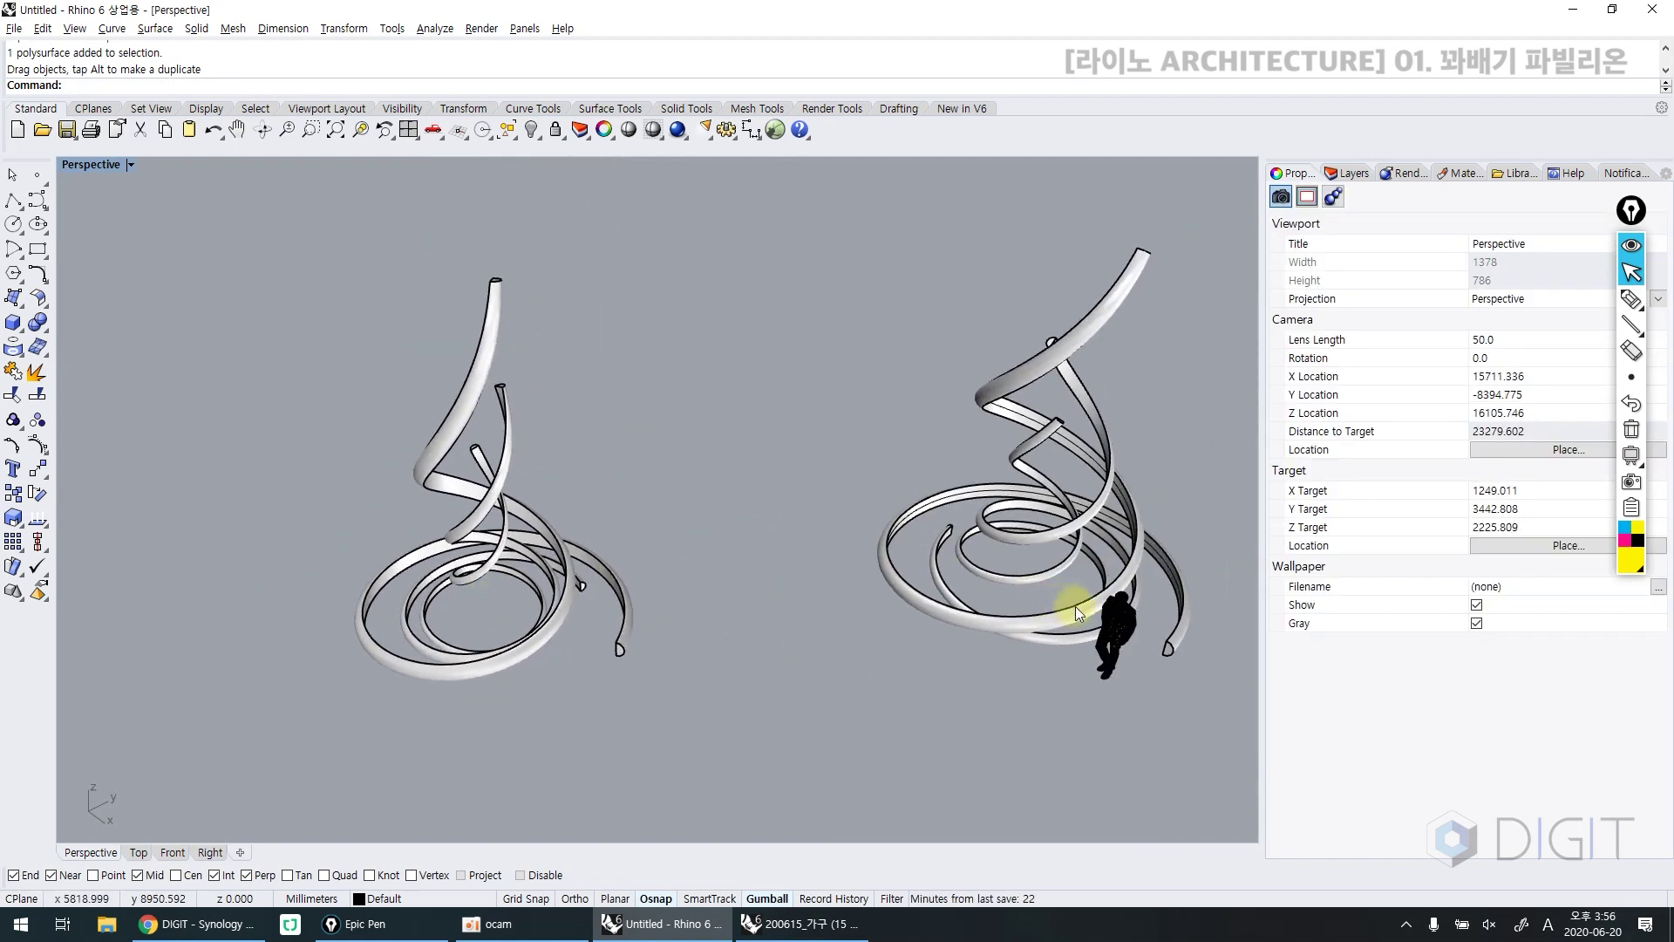
# Examine how the bases of the three spirals line up in the shaded Front view
pyautogui.moveTo(685, 459); pyautogui.dragTo(335, 648)
pyautogui.write('zs')
pyautogui.press('Return')
pyautogui.click(632, 747)
pyautogui.moveTo(645, 815); pyautogui.dragTo(572, 627, button='right')
pyautogui.moveTo(613, 661); pyautogui.dragTo(450, 562)
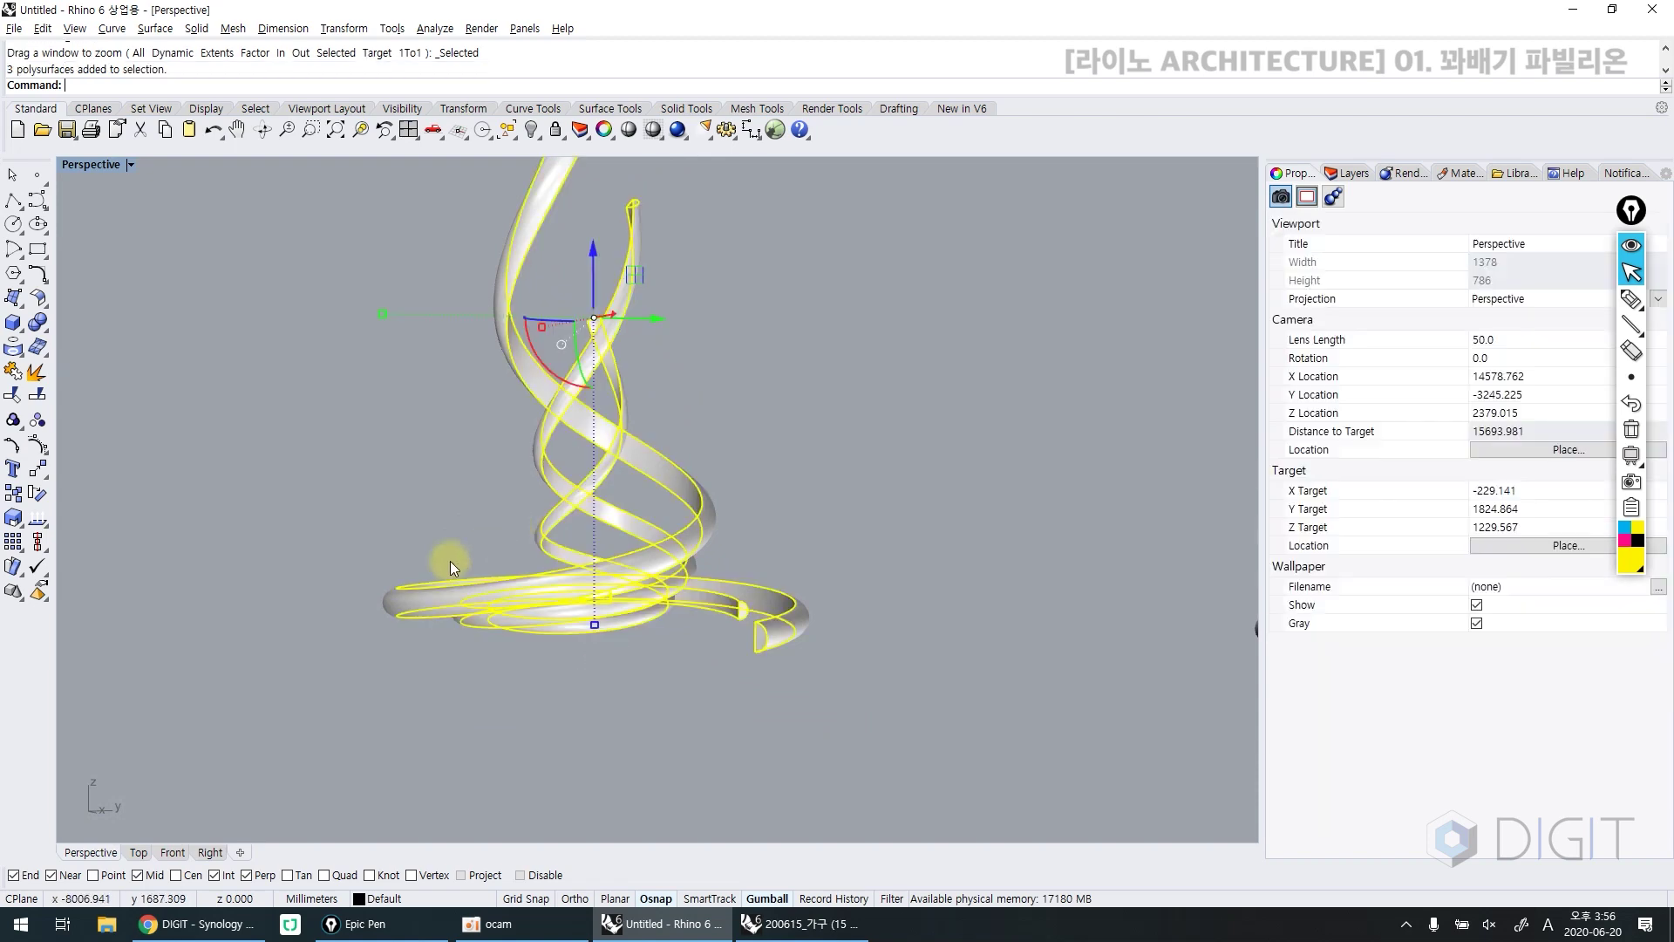
pyautogui.click(172, 856)
pyautogui.click(533, 690)
pyautogui.scroll(-9, 557, 626)
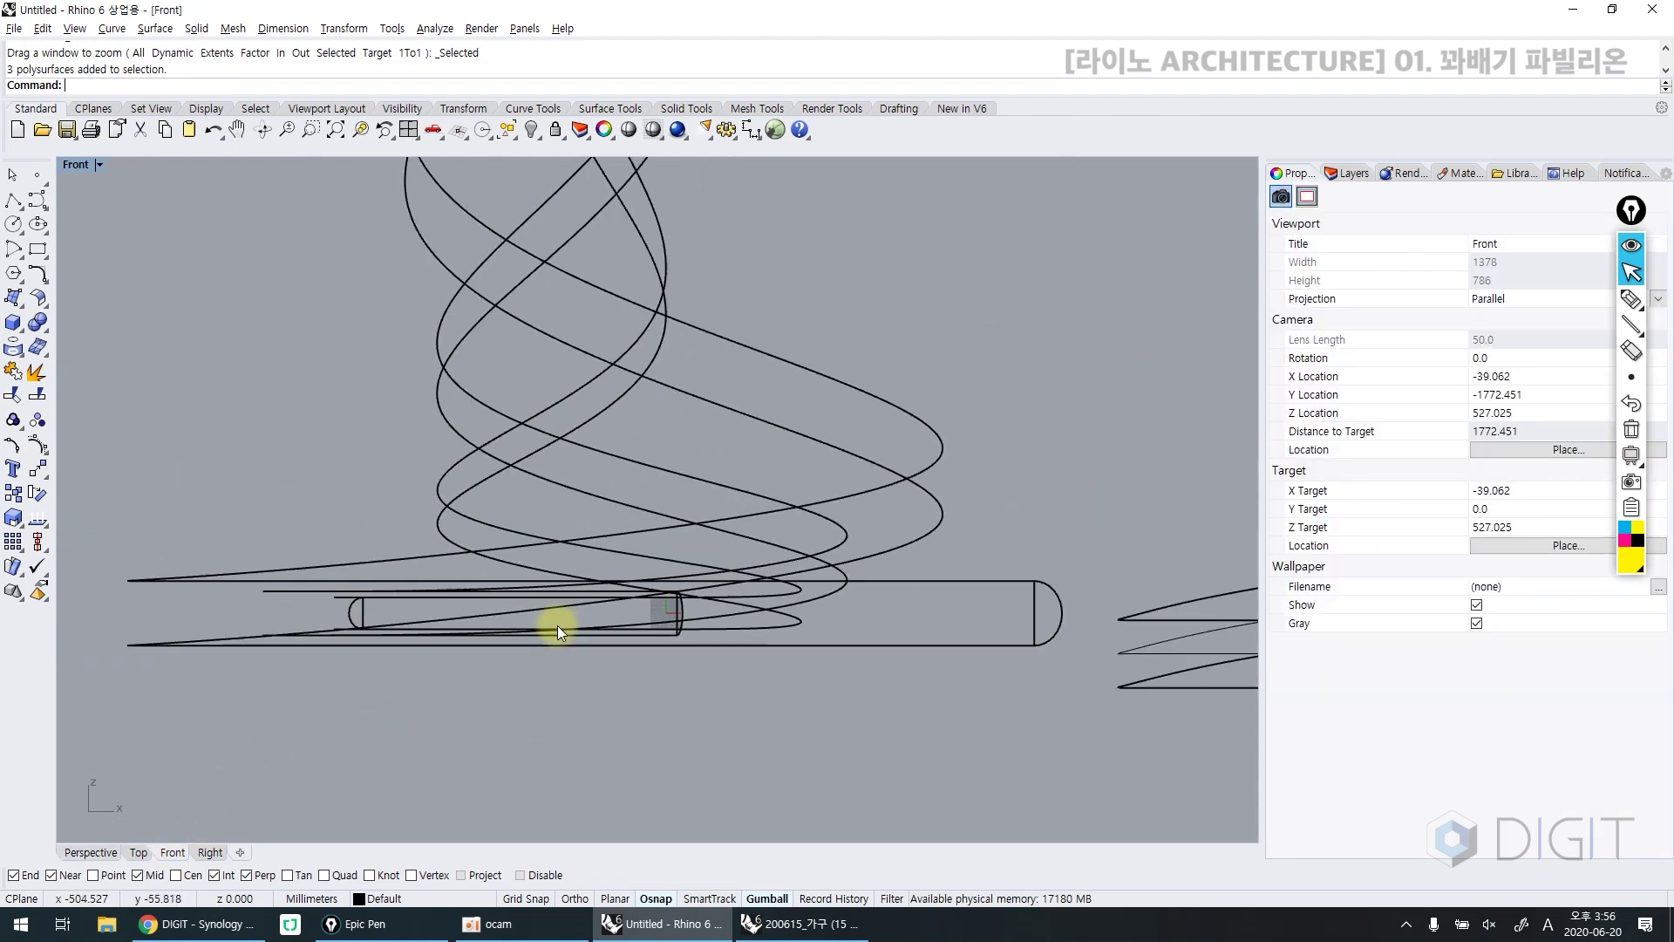
pyautogui.hotkey('ctrl', 'alt', 'r')
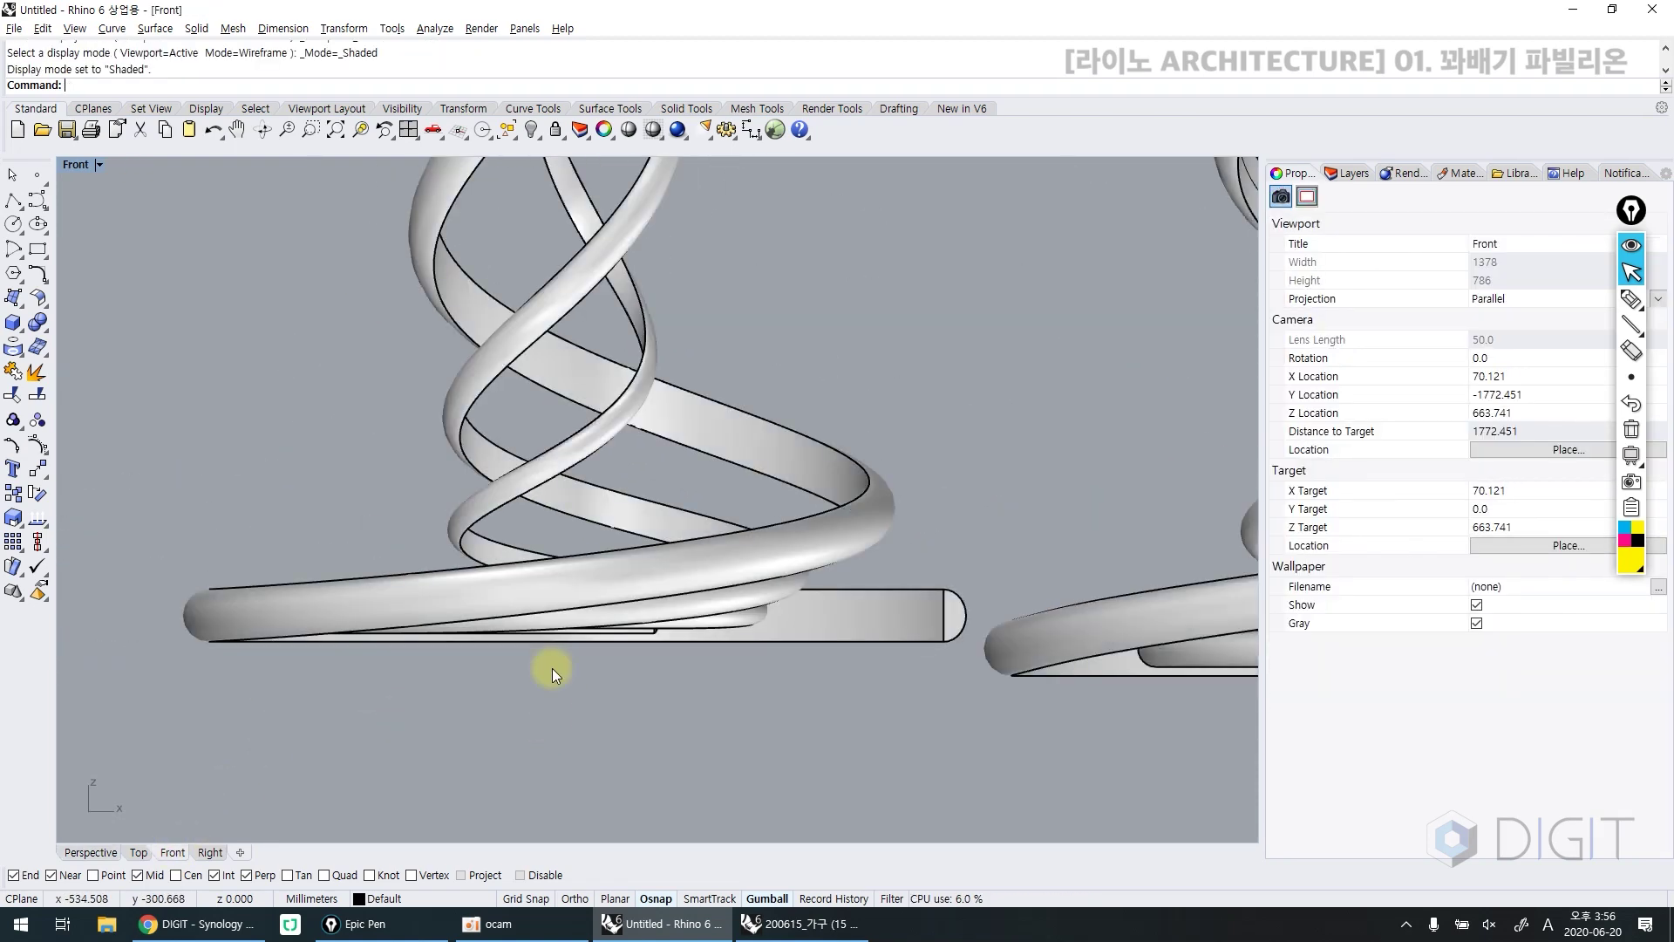
pyautogui.hotkey('ctrl', 'alt', 's')
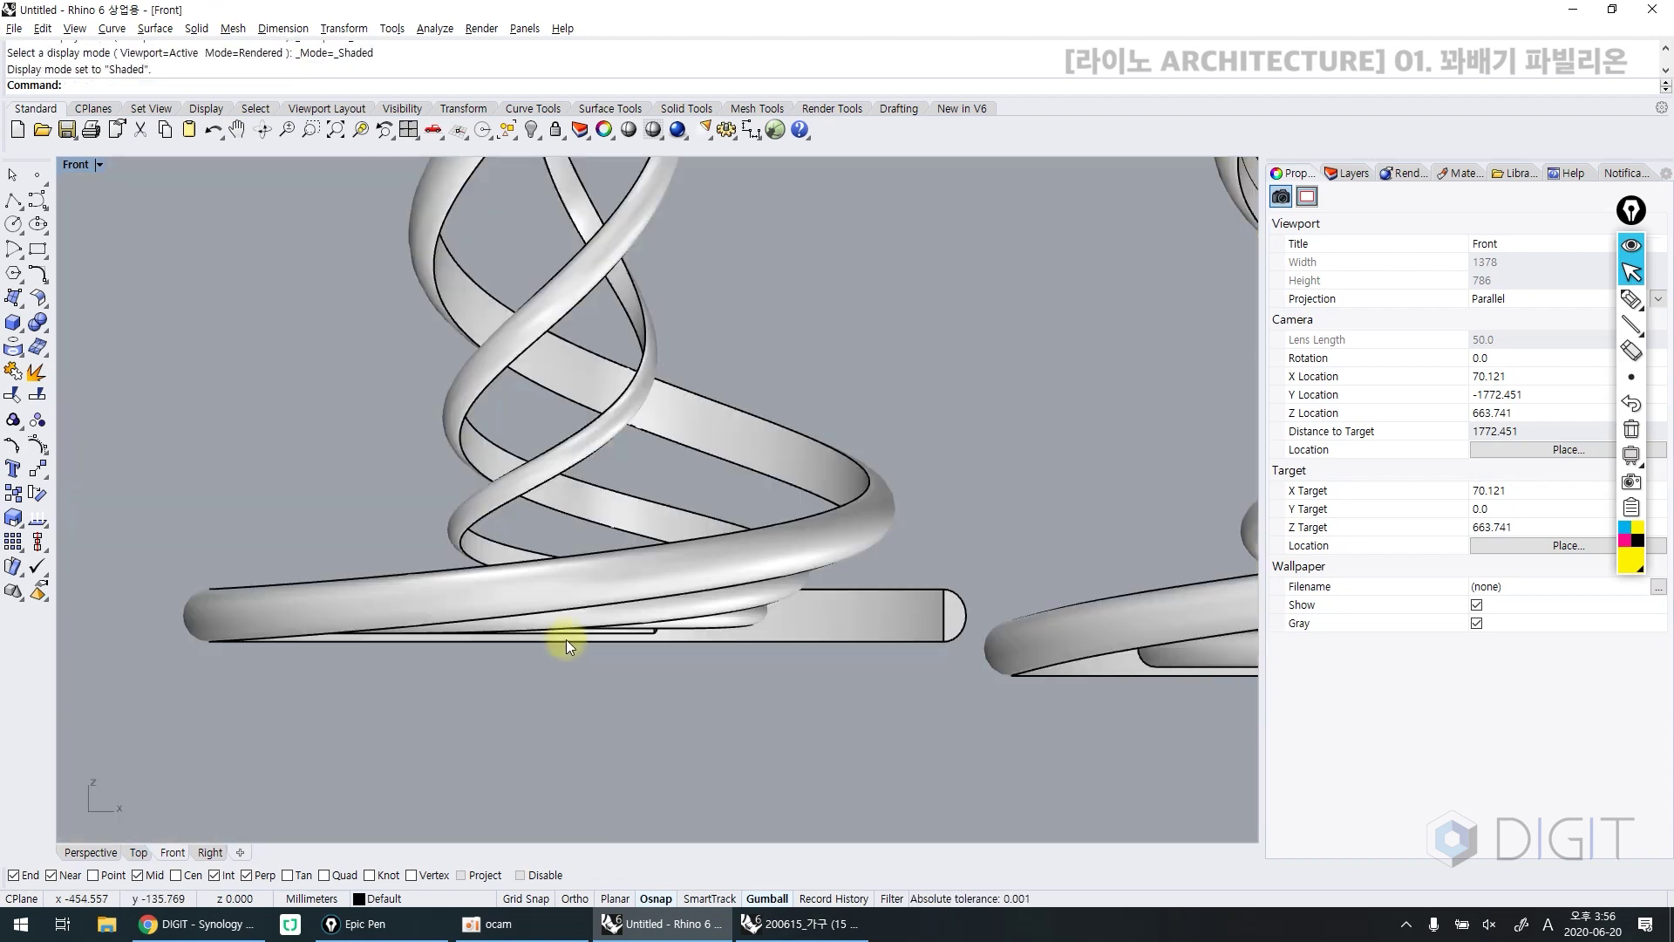
# Move the three spirals along the X axis in the Front view, away from the profile curve
pyautogui.scroll(-6, 567, 642)
pyautogui.moveTo(567, 642); pyautogui.dragTo(598, 673, button='right')
pyautogui.scroll(-4, 609, 699)
pyautogui.click(635, 610)
pyautogui.moveTo(673, 478); pyautogui.dragTo(494, 515)
# Create a BoundingBox solid around the outermost spiral
pyautogui.scroll(8, 349, 631)
pyautogui.click(325, 628)
pyautogui.scroll(4, 806, 724)
pyautogui.click(809, 724)
pyautogui.scroll(2, 860, 685)
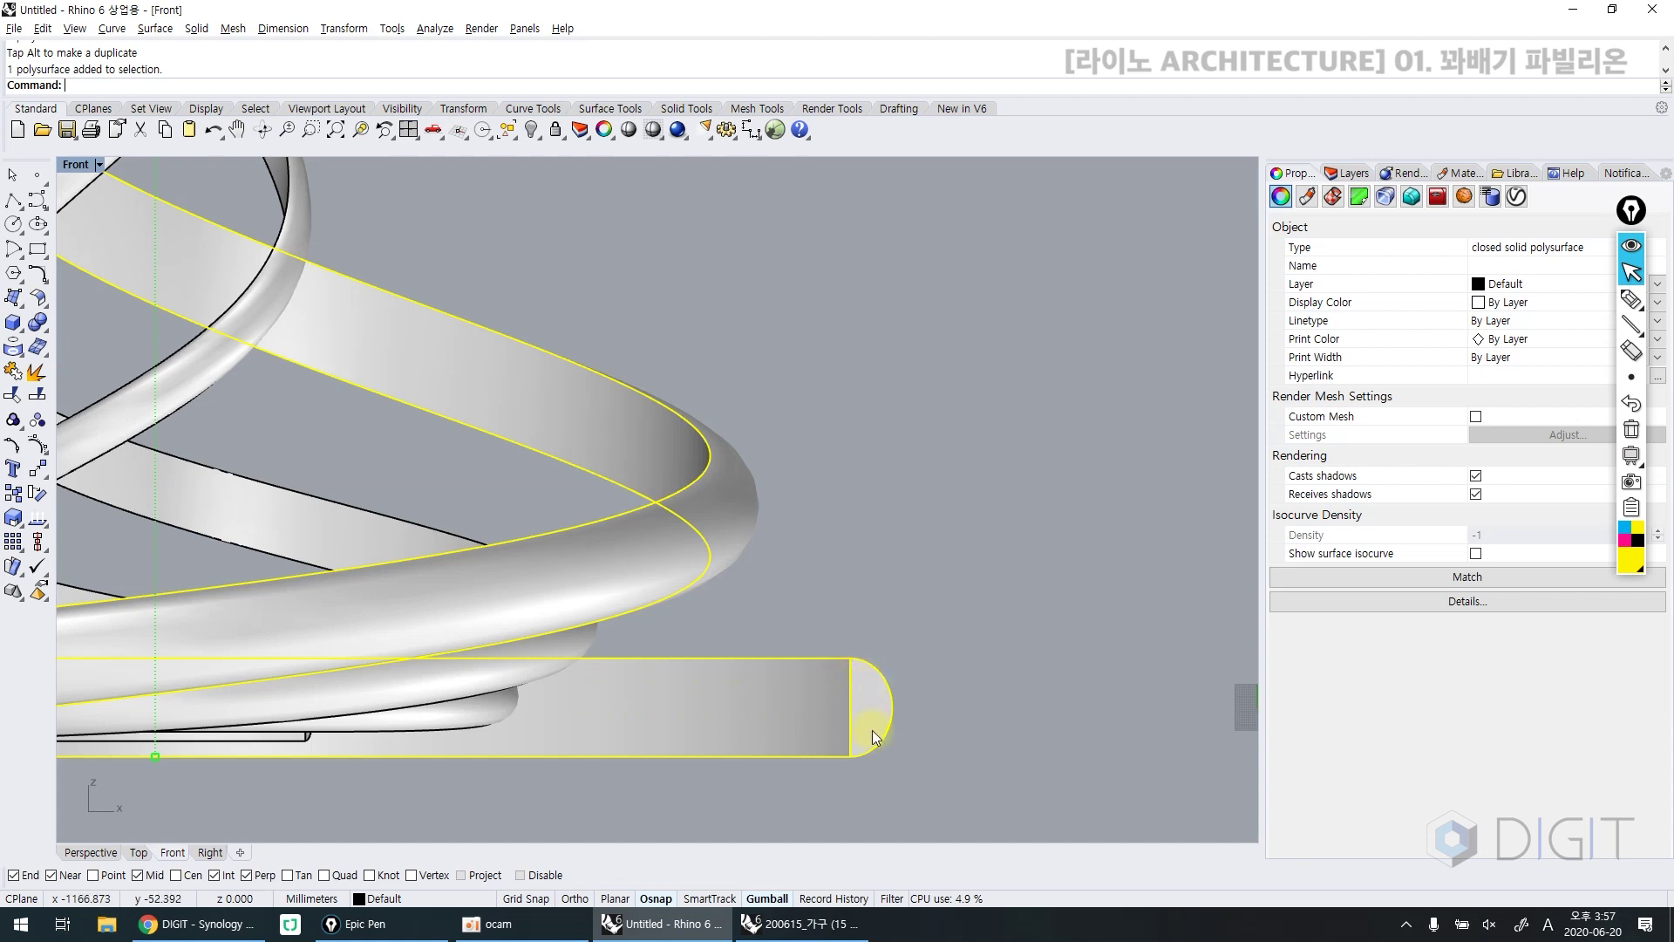
pyautogui.click(88, 852)
pyautogui.press('Return')
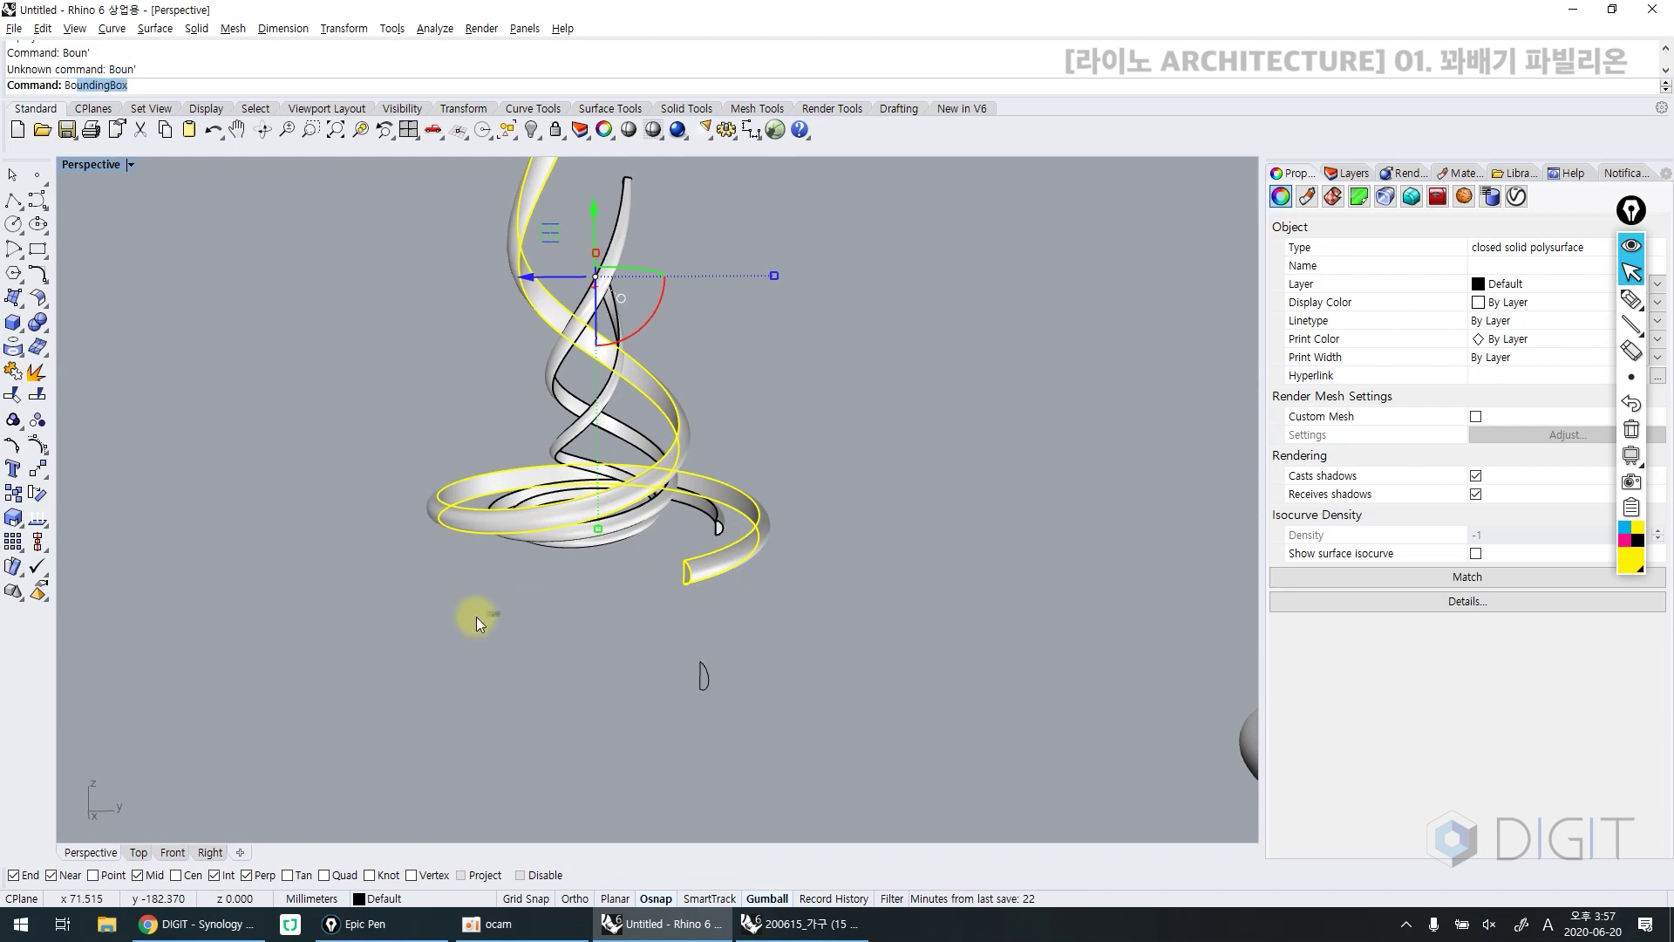
pyautogui.write('Bo')
pyautogui.press('Return')
pyautogui.press('Return')
# Move the outermost spiral and its bounding box vertically from the box's bottom corner to height 0
pyautogui.scroll(5, 573, 499)
pyautogui.moveTo(637, 558); pyautogui.dragTo(649, 602, button='right')
pyautogui.click(1022, 570)
pyautogui.click(838, 641)
pyautogui.keyDown('shift'); pyautogui.click(853, 623); pyautogui.keyUp('shift')
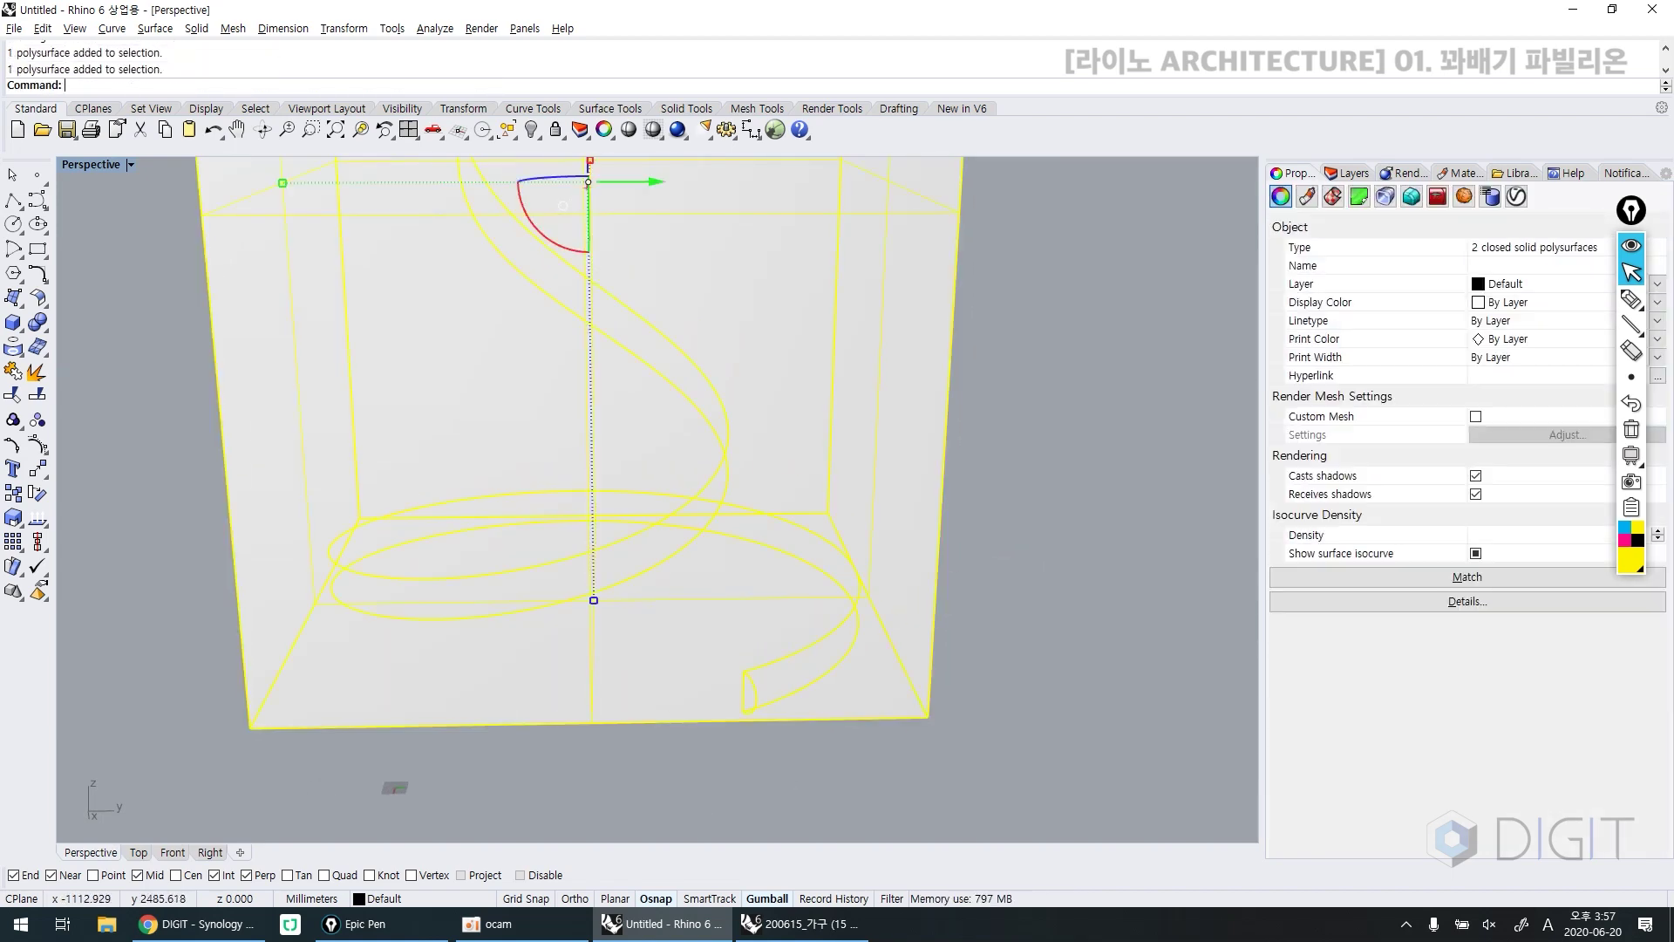
pyautogui.hotkey('ctrl', 'alt', 'w')
pyautogui.write('m')
pyautogui.press('Return')
pyautogui.write('v')
pyautogui.press('Return')
pyautogui.click(930, 726)
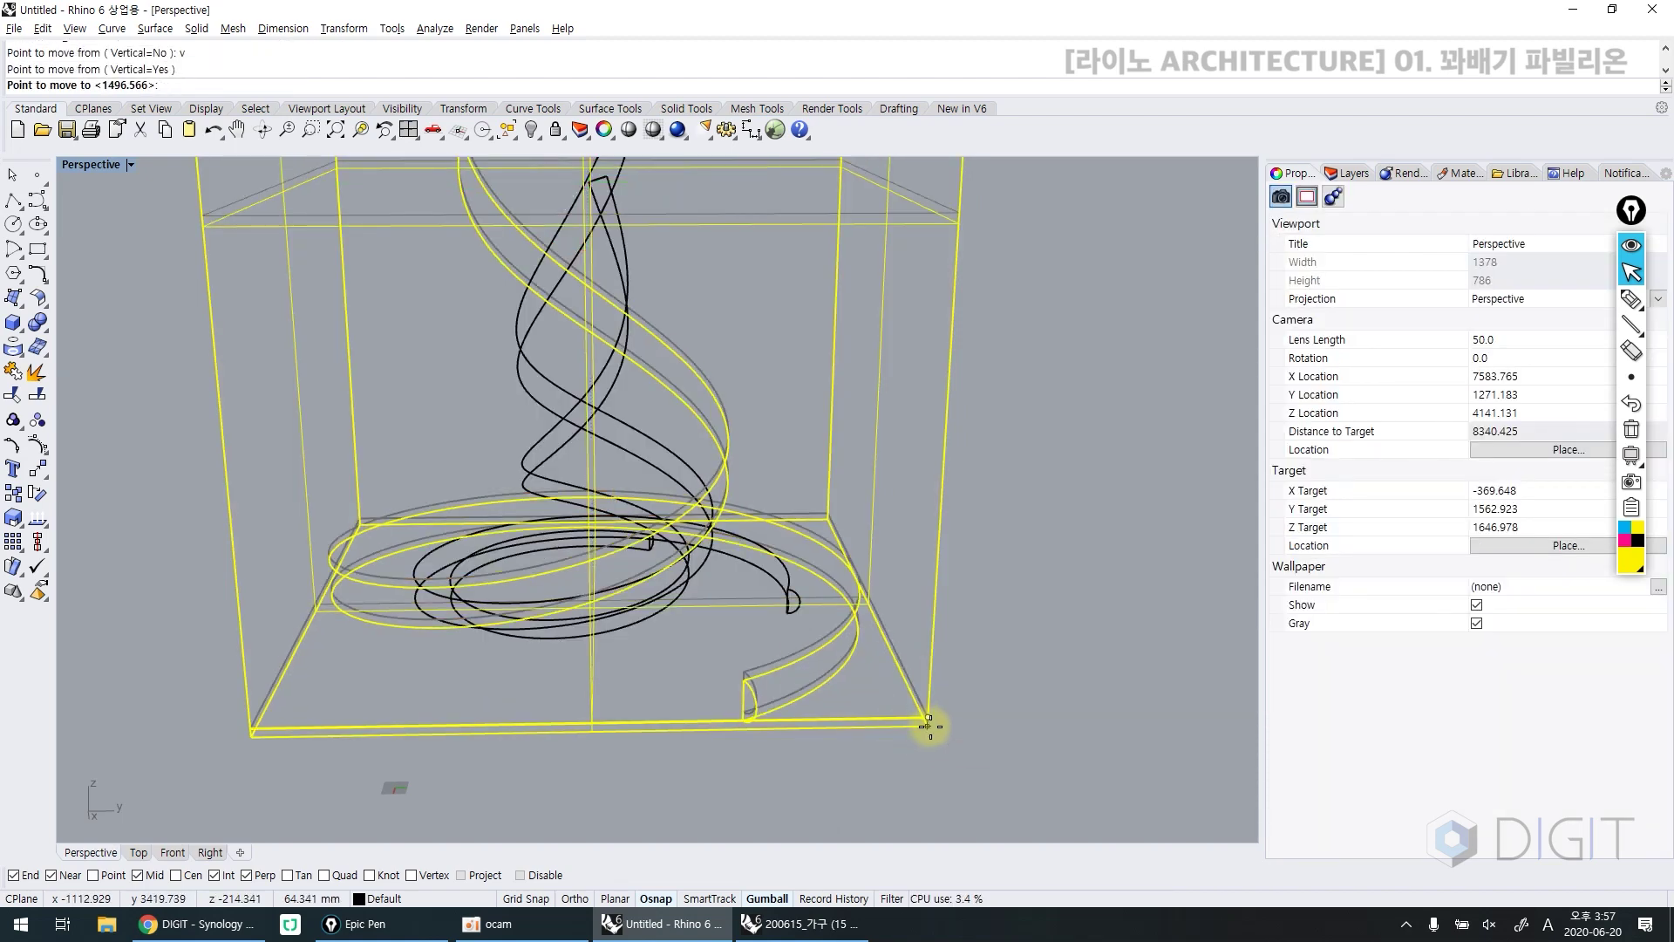
pyautogui.write('0')
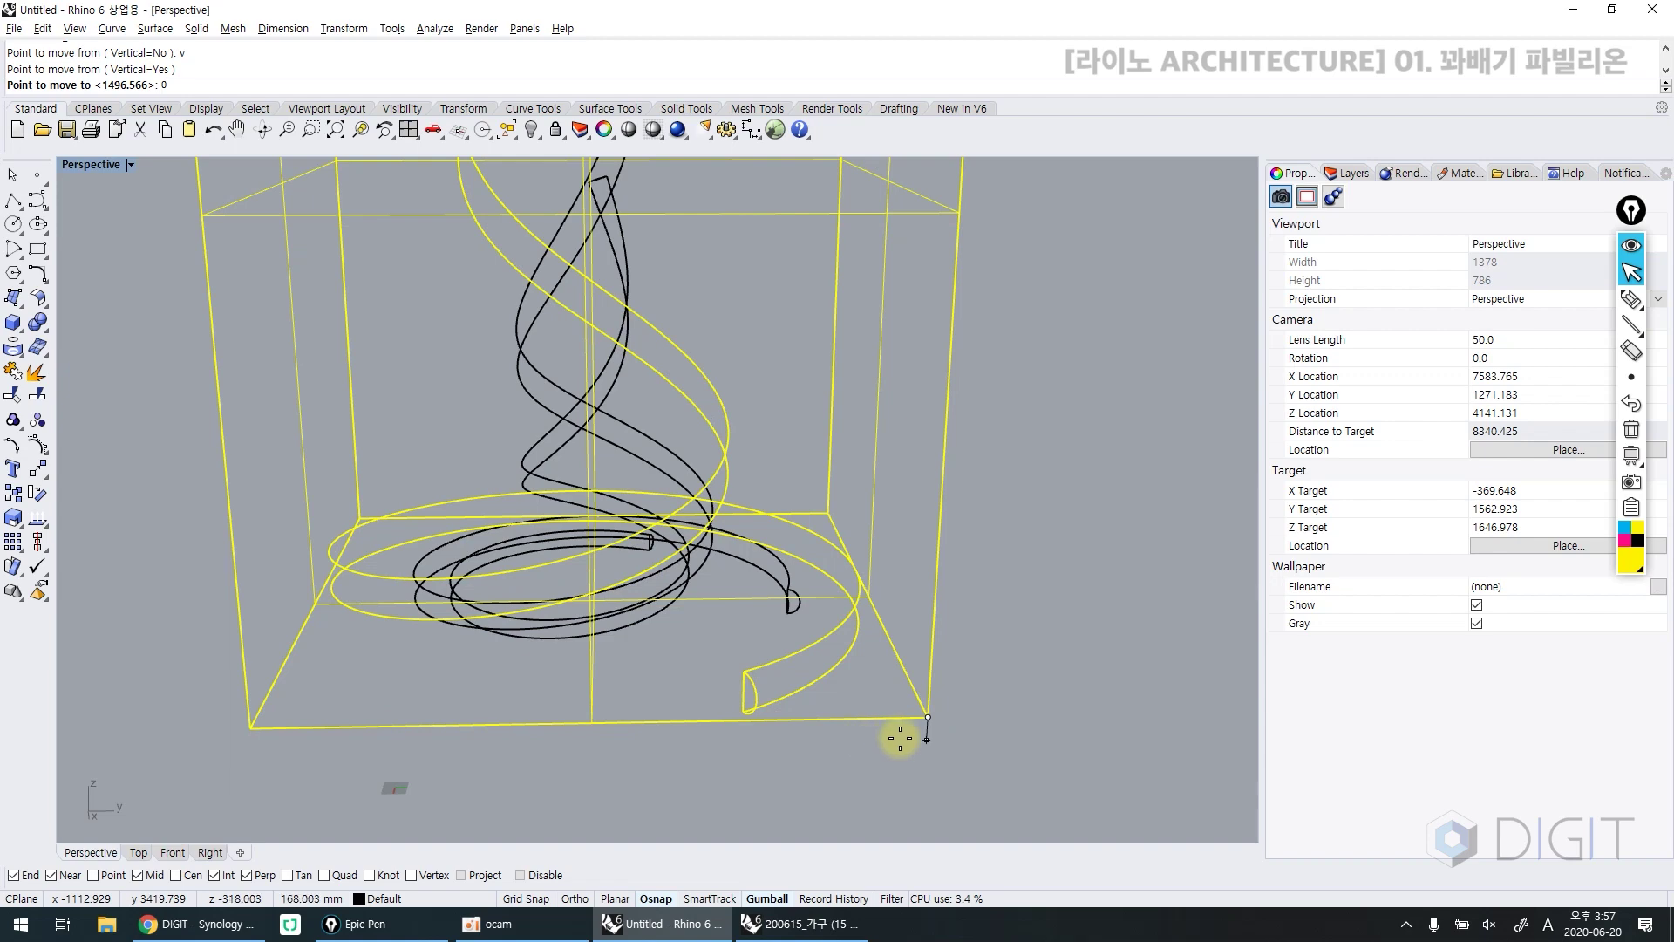
pyautogui.press('Return')
# Delete the bounding box around the outermost spiral
pyautogui.click(903, 730)
pyautogui.click(854, 694)
pyautogui.press('Delete')
# Create a BoundingBox solid around the middle spiral
pyautogui.click(788, 592)
pyautogui.write('Bo')
pyautogui.press('Return')
pyautogui.press('Return')
# Move the middle spiral and its bounding box vertically from a bottom corner to height 0 and delete the box
pyautogui.write('m')
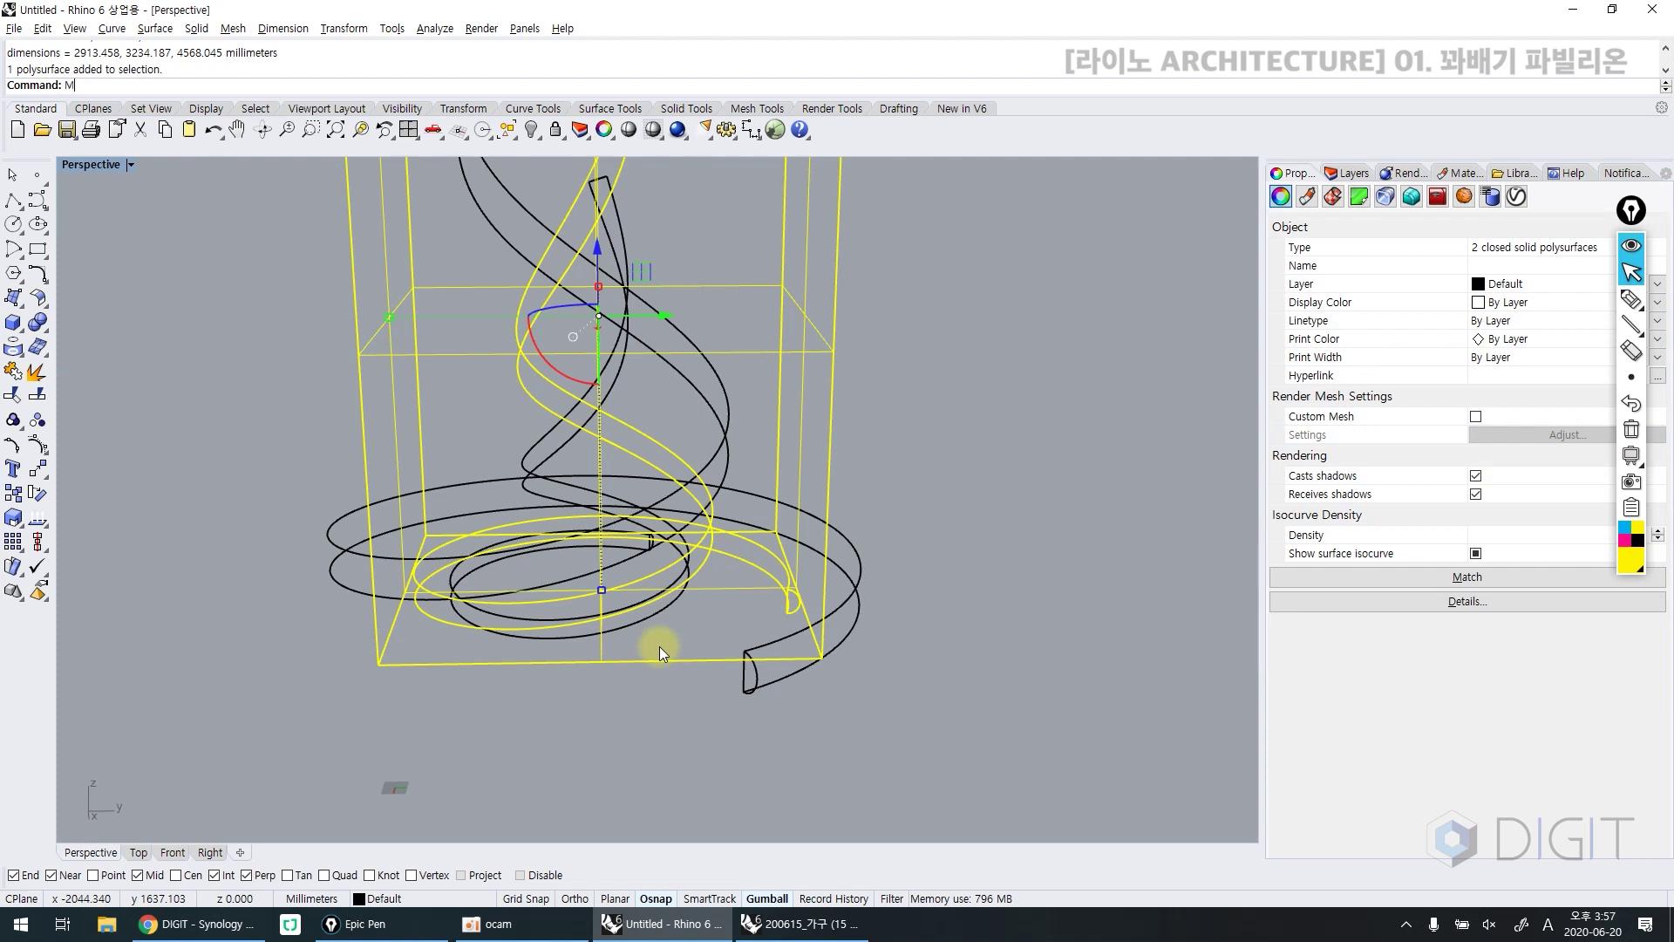
pyautogui.press('Return')
pyautogui.write('v')
pyautogui.press('Return')
pyautogui.click(381, 667)
pyautogui.write('0')
pyautogui.press('Return')
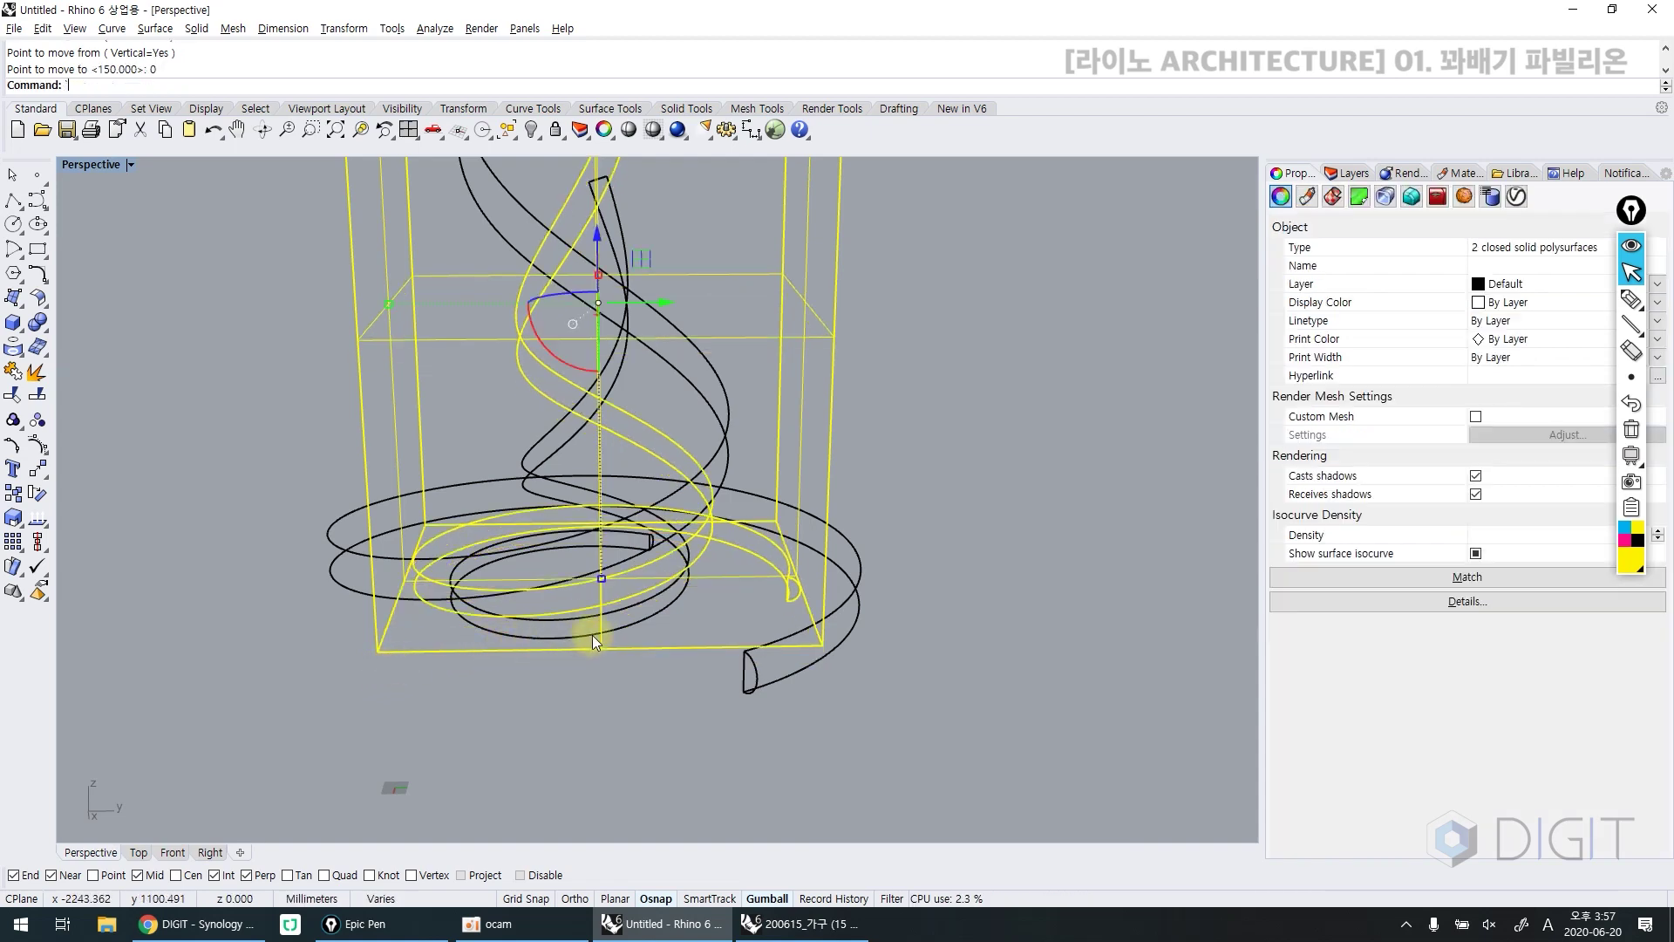
pyautogui.click(631, 646)
pyautogui.press('Delete')
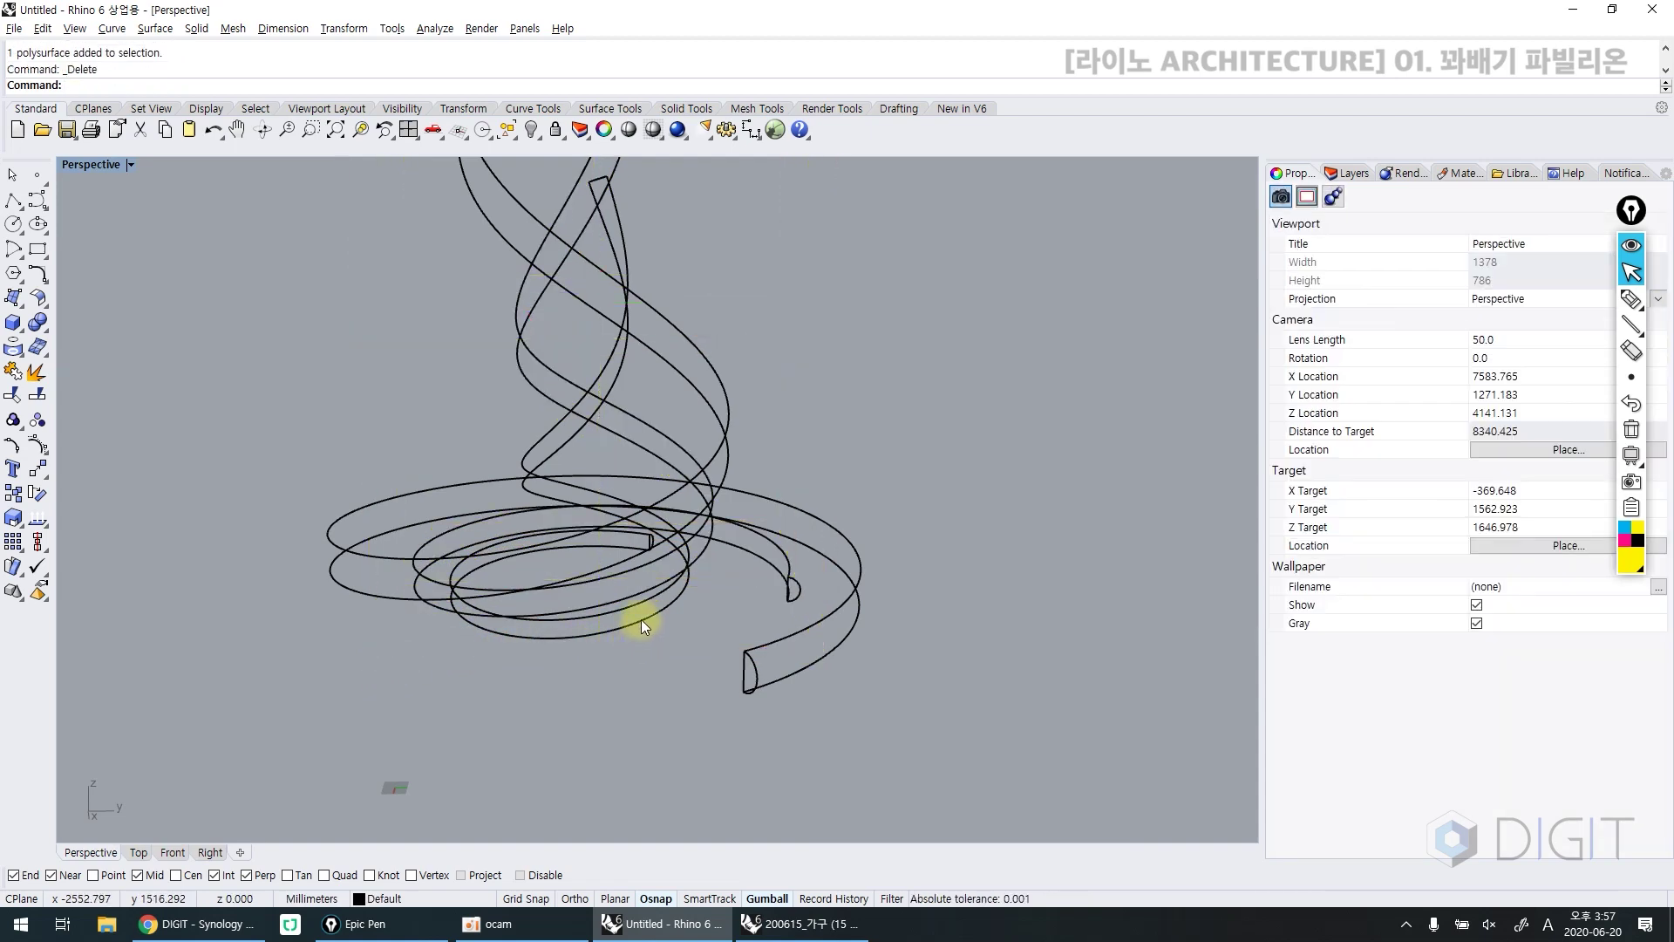
# Create a BoundingBox solid around the smallest spiral
pyautogui.click(641, 620)
pyautogui.keyDown('shift'); pyautogui.moveTo(641, 619); pyautogui.dragTo(609, 692, button='right'); pyautogui.keyUp('shift')
pyautogui.write('oundingBox')
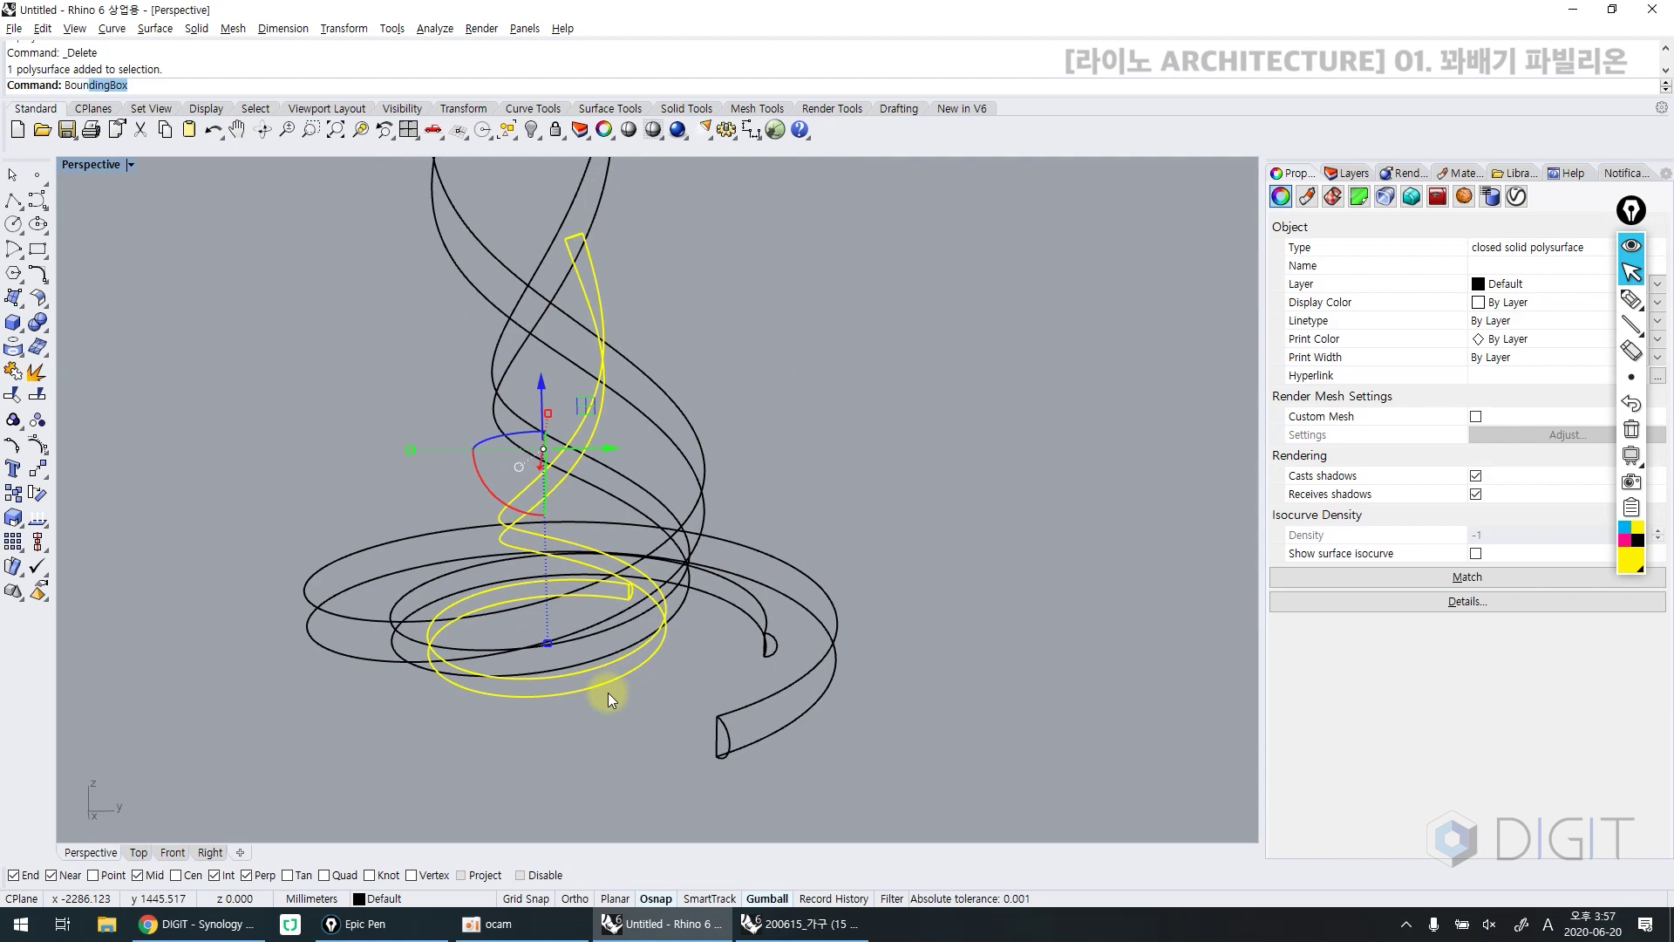
pyautogui.press('Return')
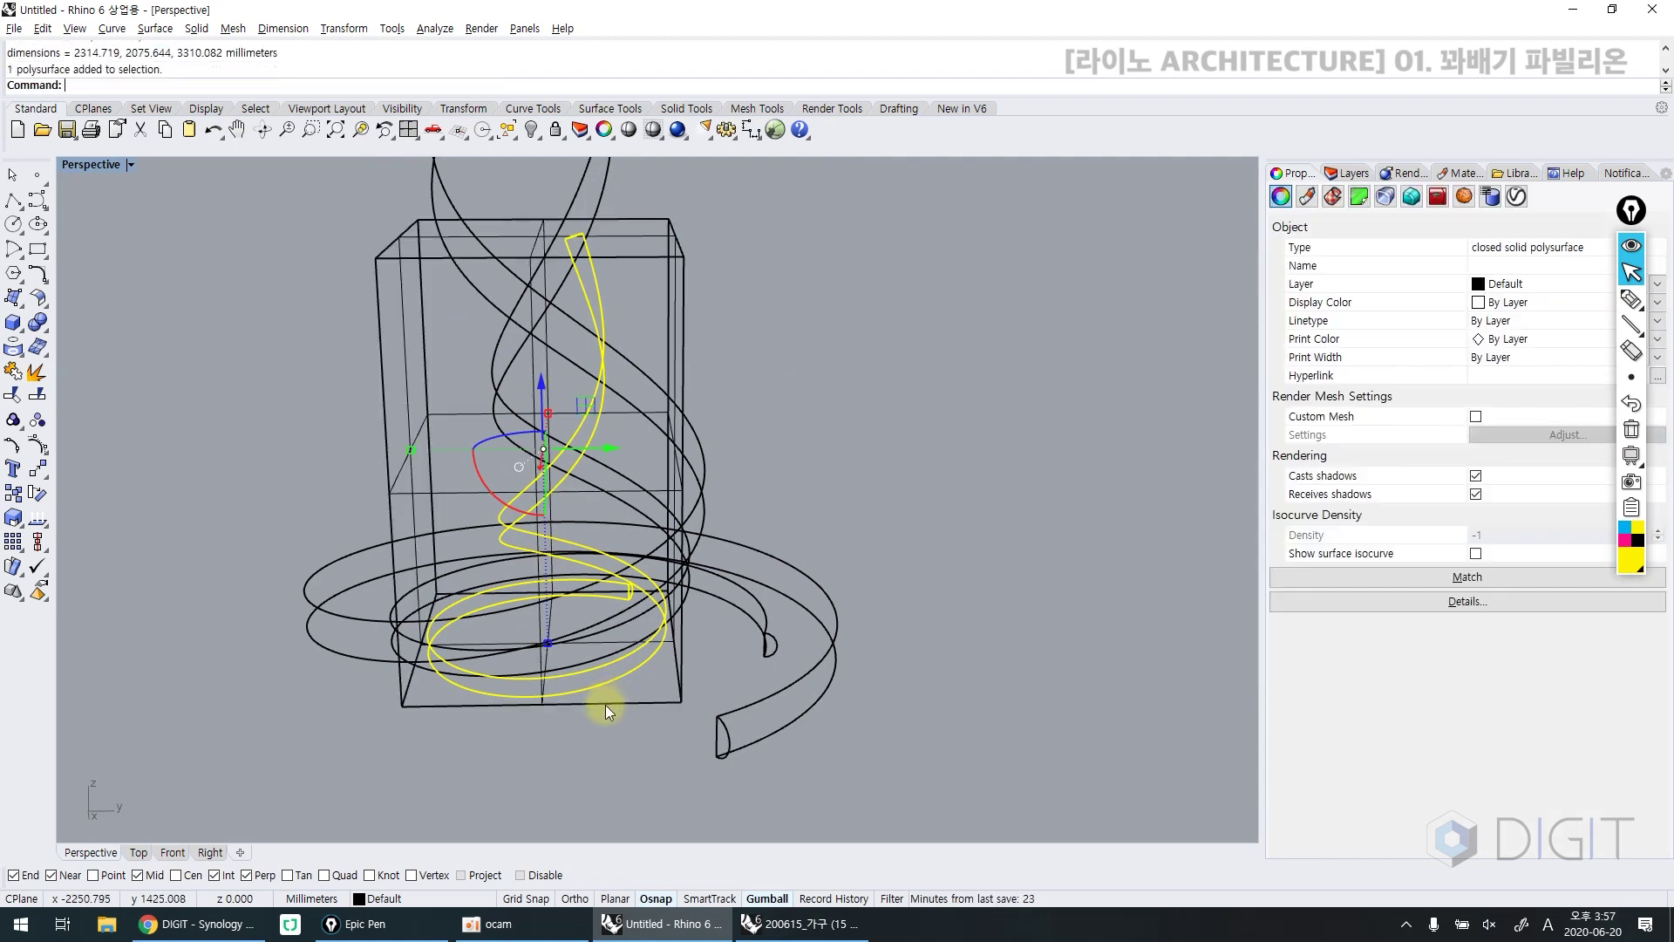
# Move the smallest spiral and its bounding box vertically from a bottom corner of the box to ground level
pyautogui.keyDown('shift'); pyautogui.click(605, 705); pyautogui.keyUp('shift')
pyautogui.write('m')
pyautogui.press('Return')
pyautogui.write('v')
pyautogui.press('Return')
pyautogui.write('v')
pyautogui.click(679, 702)
pyautogui.click(685, 695)
# Show the model in shaded display and delete the bounding box around the smallest spiral
pyautogui.click(661, 740)
pyautogui.hotkey('ctrl', 'alt', 's')
pyautogui.click(664, 694)
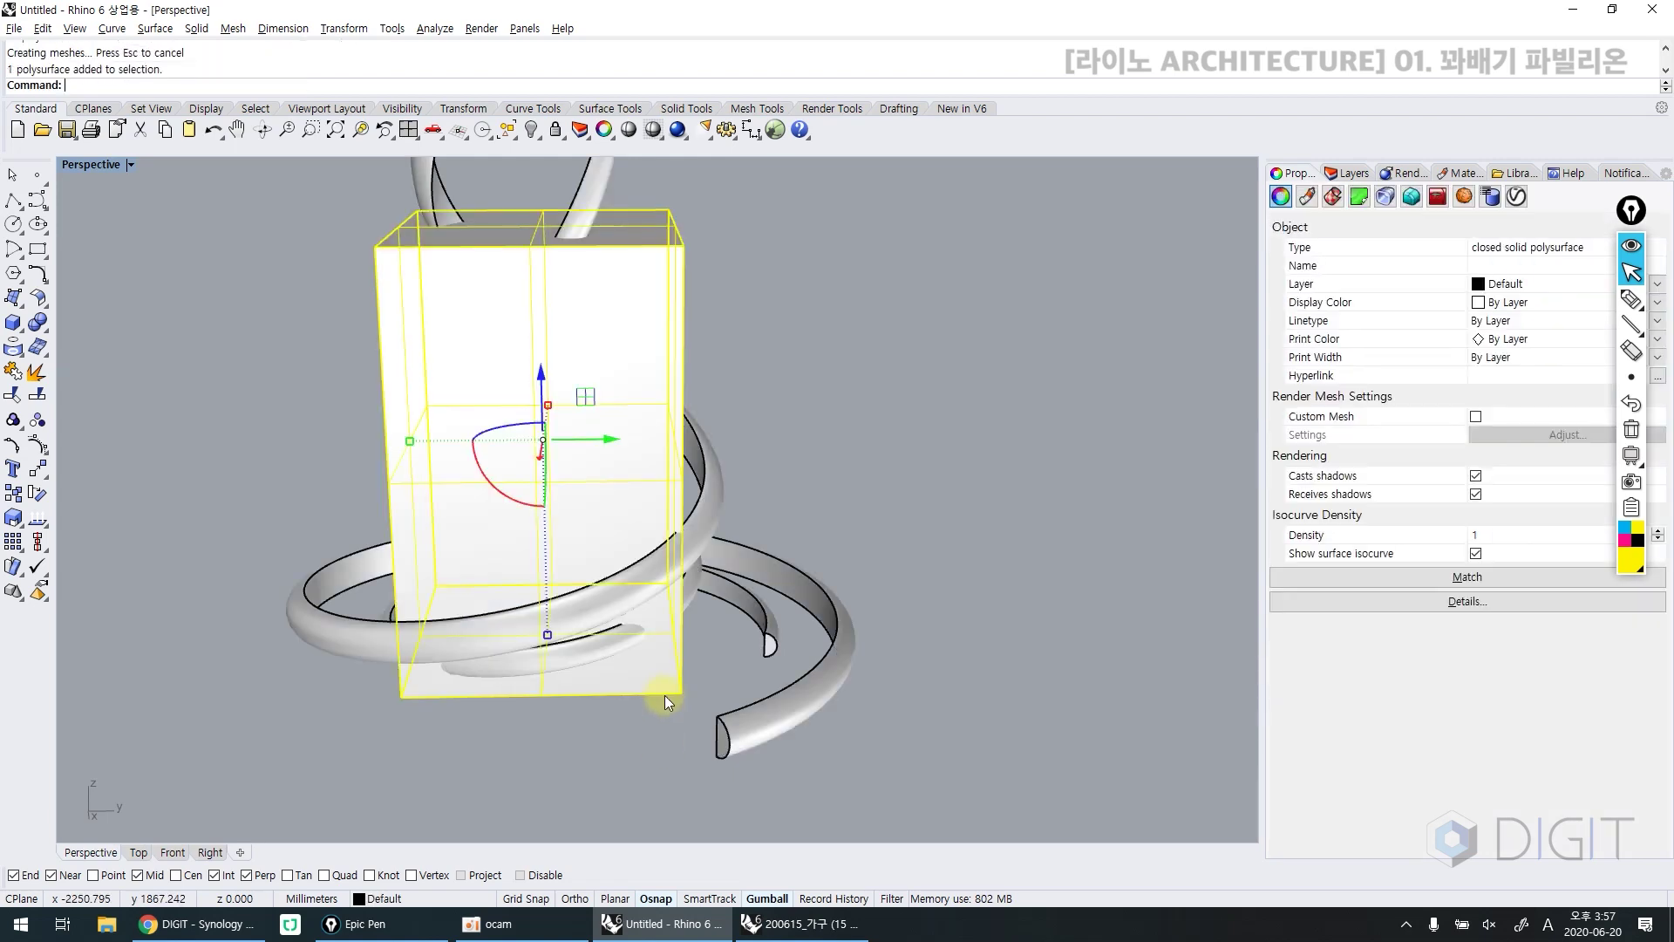
pyautogui.press('Delete')
pyautogui.moveTo(664, 695); pyautogui.dragTo(756, 642, button='right')
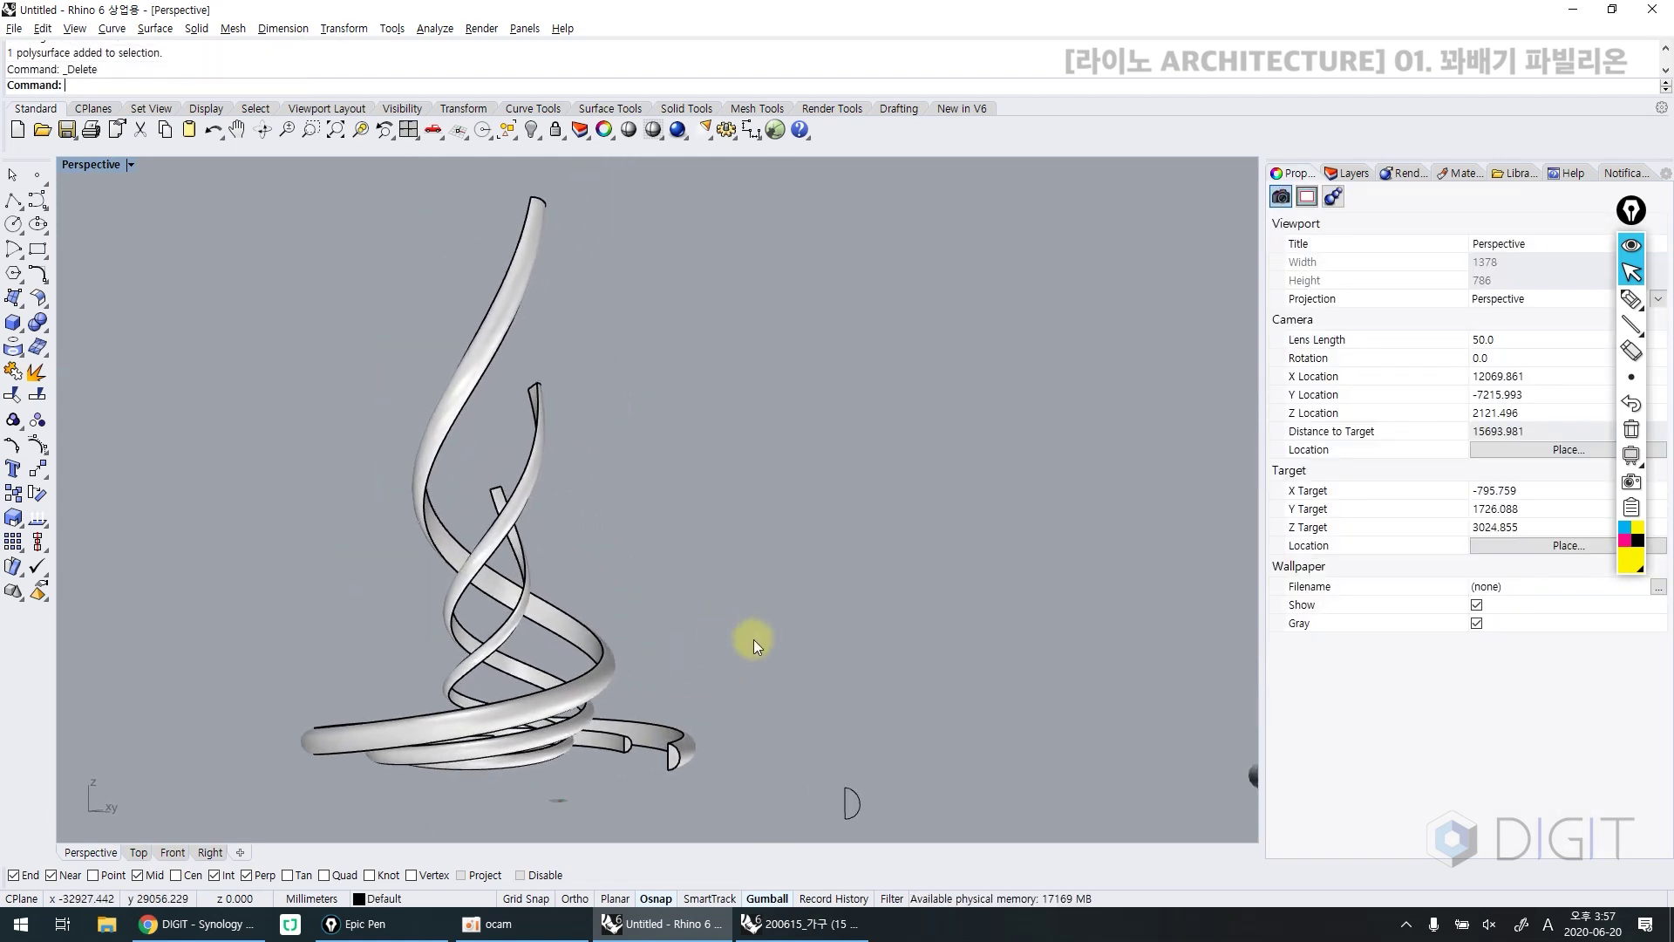
# Check from the front how the bases of the three nested spirals align at ground level, and inspect their overall form in perspective
pyautogui.moveTo(756, 643); pyautogui.dragTo(473, 722)
pyautogui.click(171, 853)
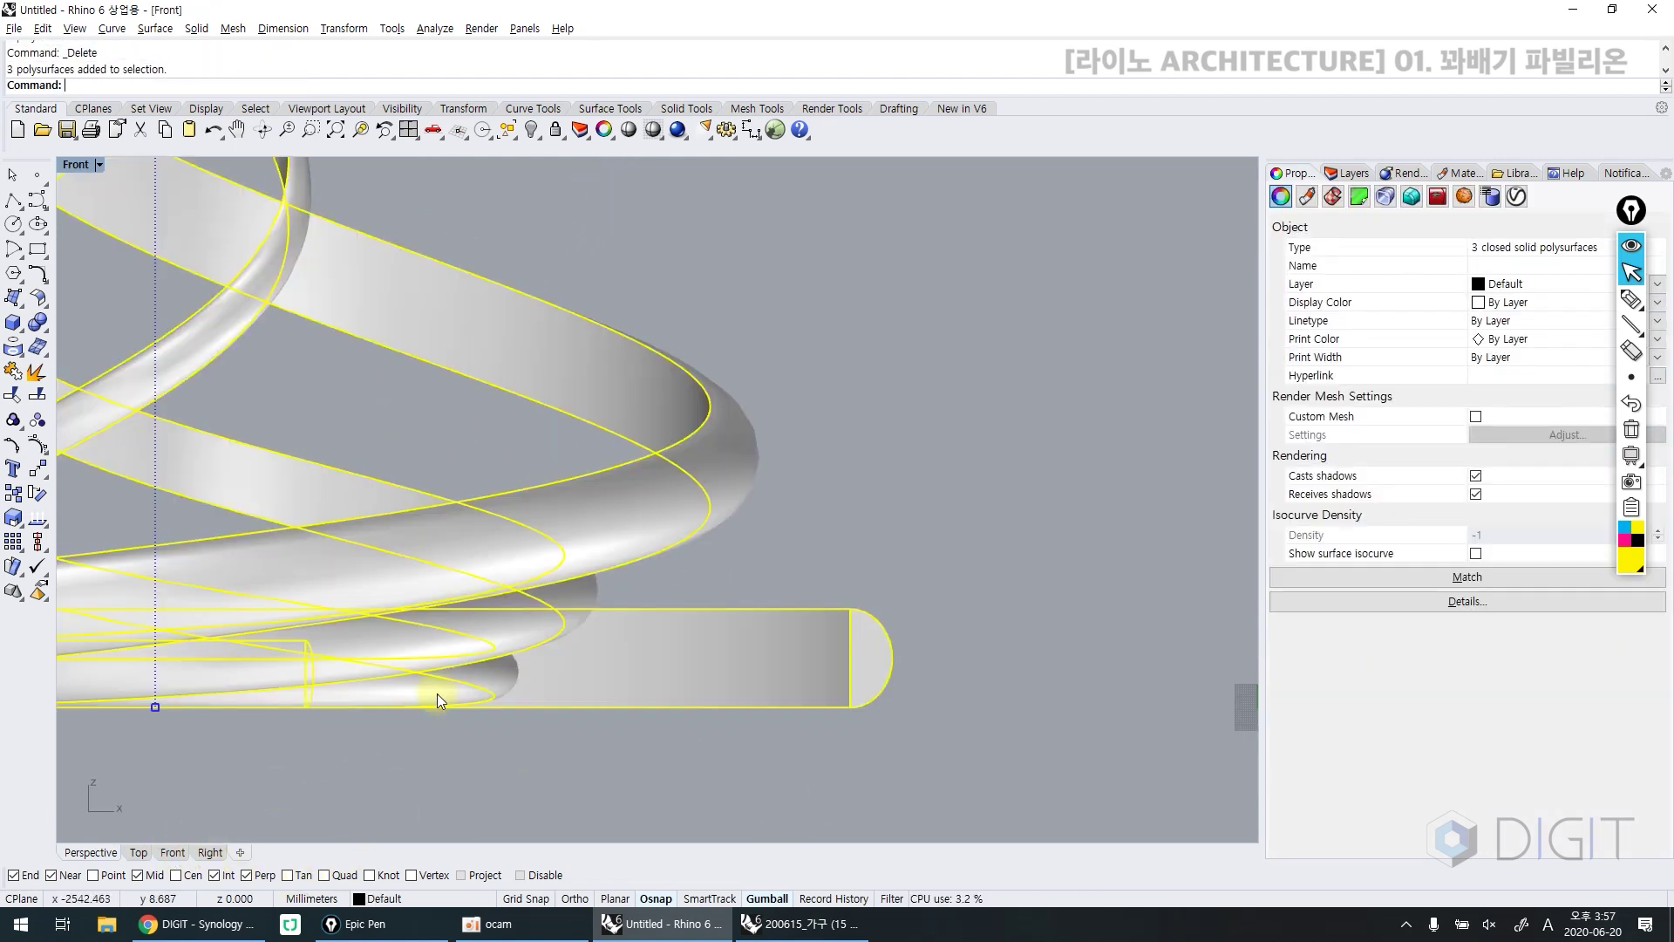
pyautogui.moveTo(436, 697); pyautogui.dragTo(575, 659, button='right')
pyautogui.click(602, 792)
pyautogui.scroll(-6, 602, 725)
pyautogui.moveTo(495, 719); pyautogui.dragTo(654, 693, button='right')
pyautogui.scroll(2, 310, 678)
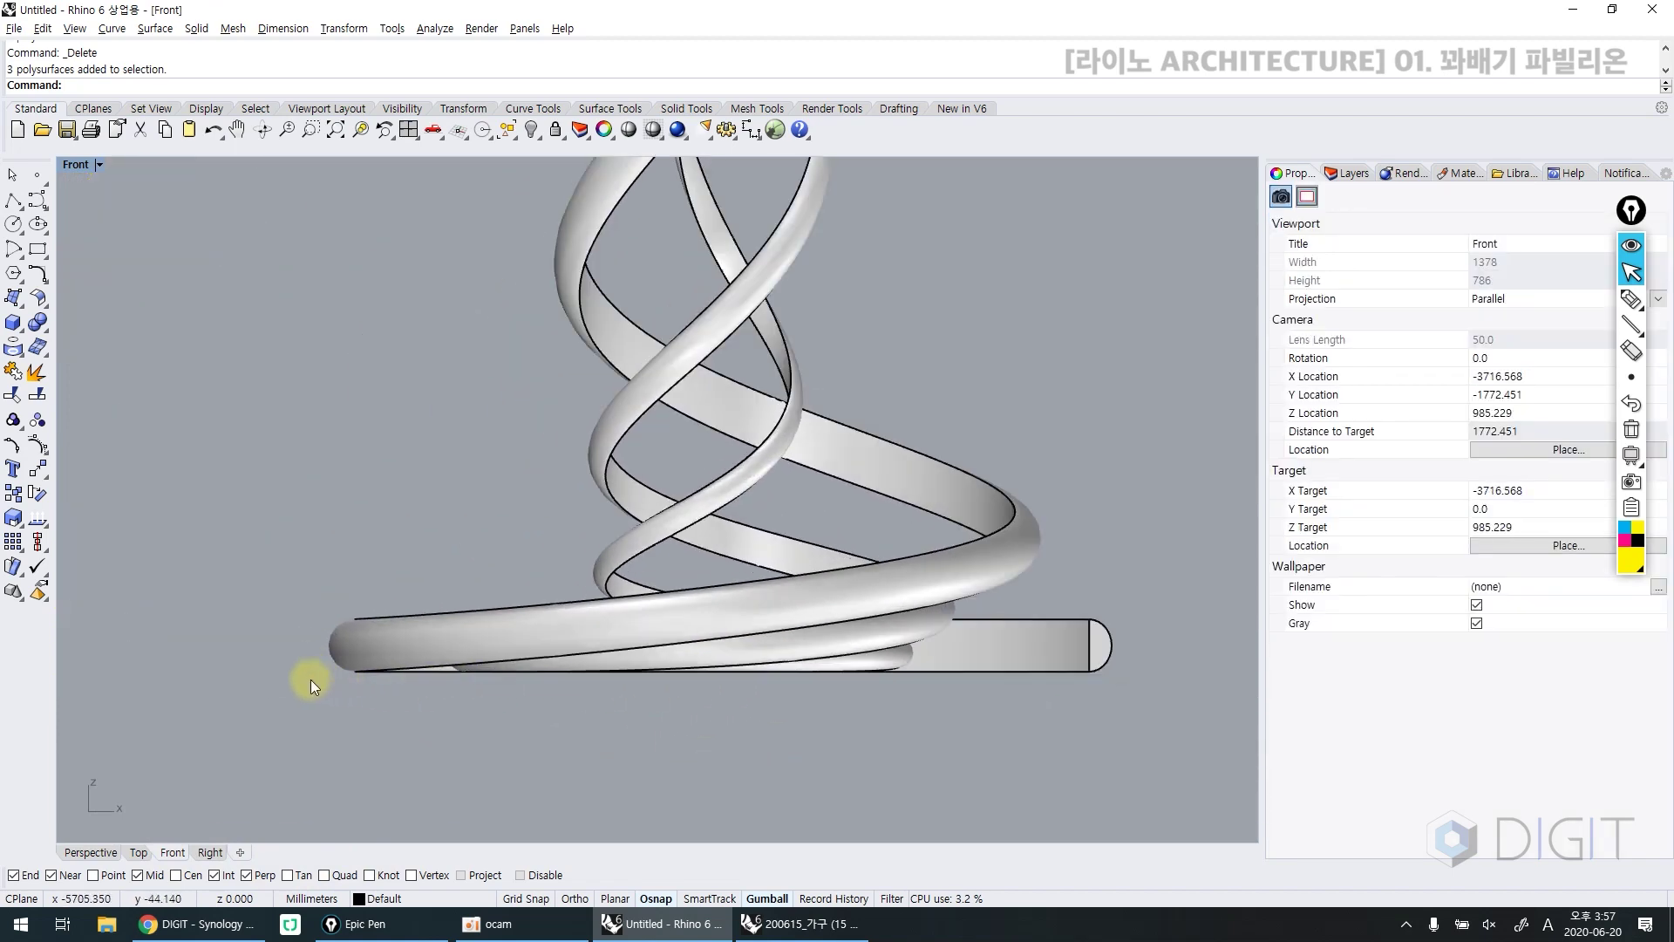
pyautogui.click(93, 852)
pyautogui.moveTo(437, 698); pyautogui.dragTo(508, 729, button='right')
pyautogui.moveTo(535, 662); pyautogui.dragTo(521, 818, button='right')
pyautogui.scroll(4, 488, 635)
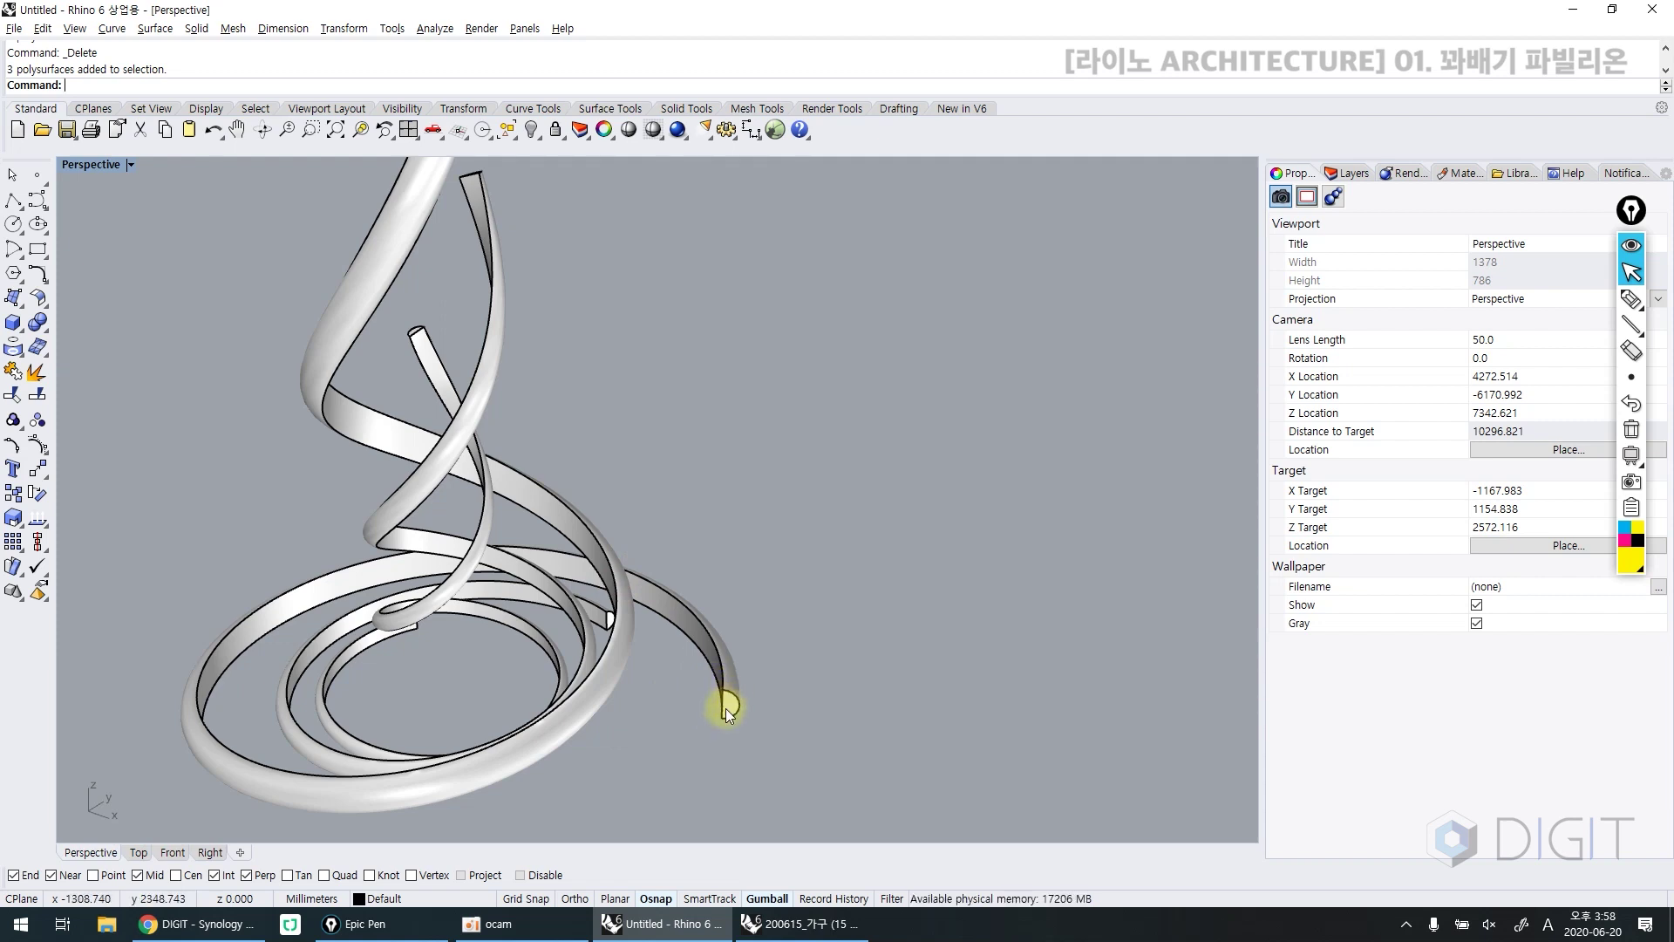
pyautogui.keyDown('shift'); pyautogui.moveTo(550, 641); pyautogui.dragTo(537, 656, button='right'); pyautogui.keyUp('shift')
pyautogui.scroll(-2, 537, 656)
pyautogui.scroll(-2, 530, 675)
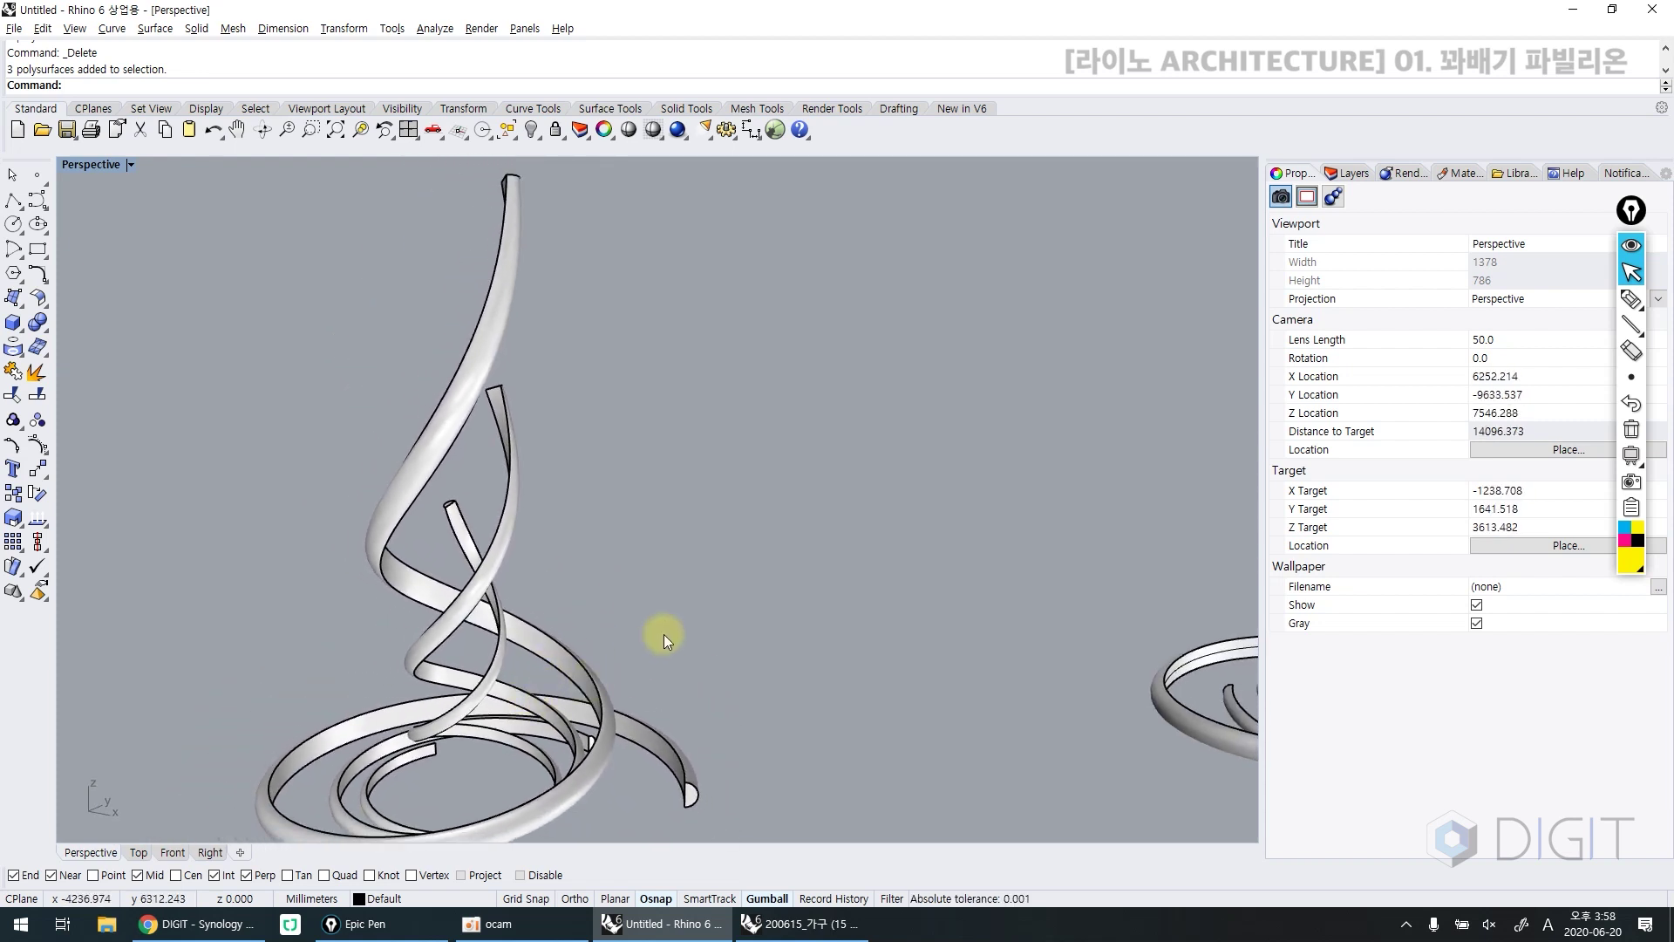
# Group the three nested spirals and apply the Burnished Aquamarine metal material from the render content library to them
pyautogui.click(443, 792)
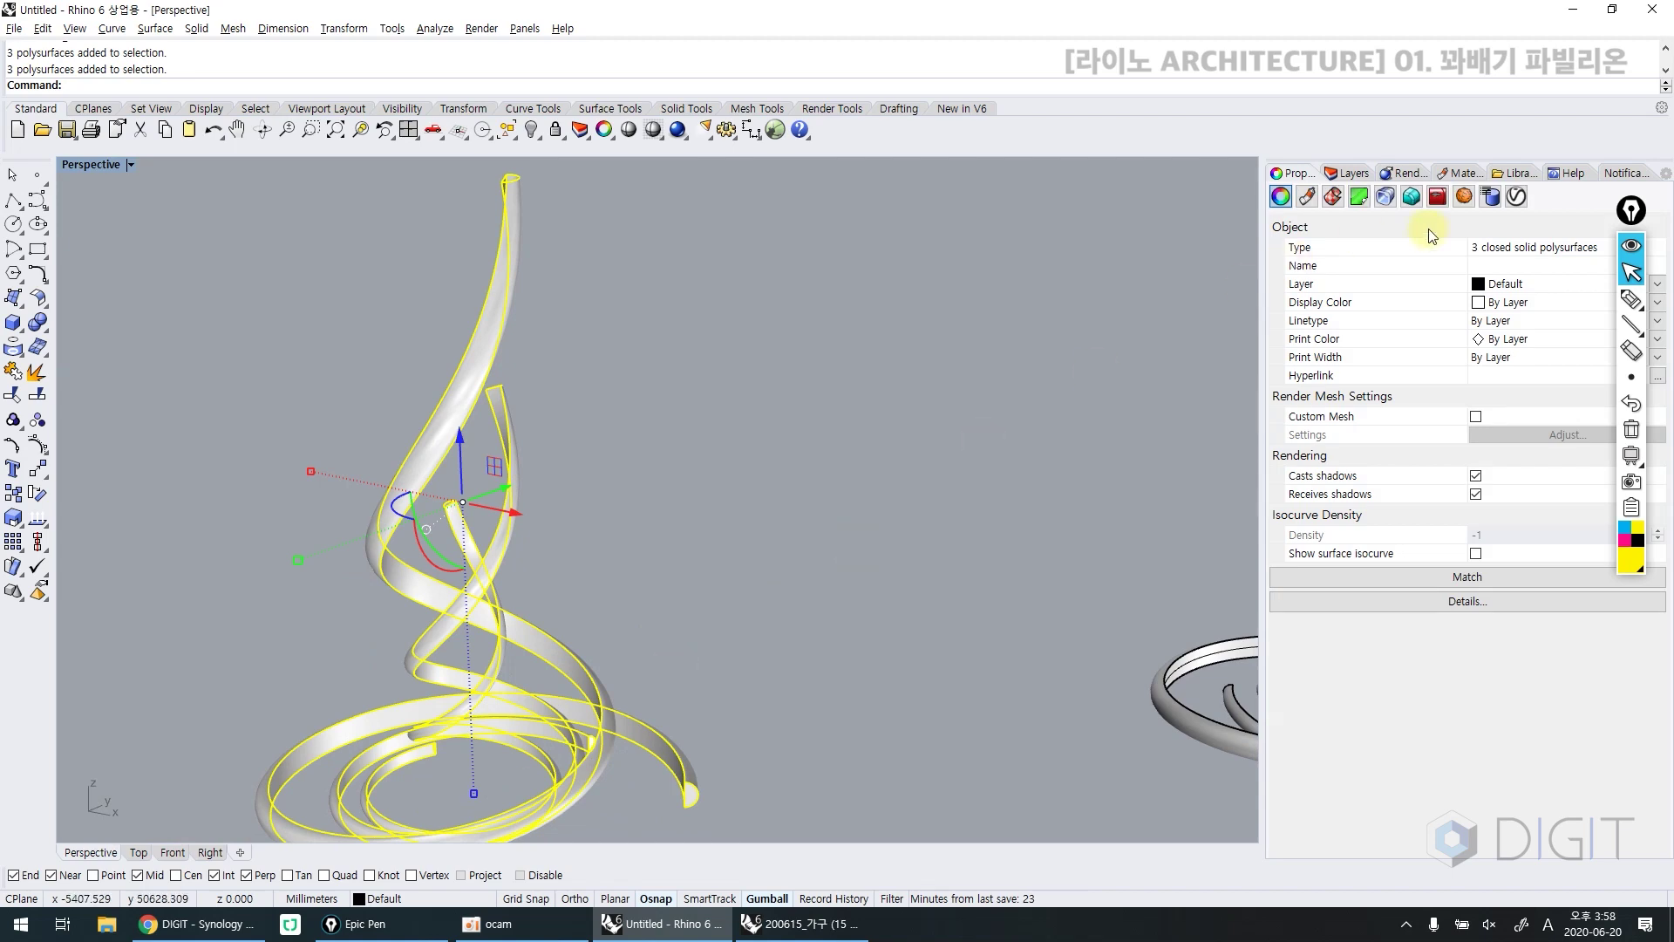
pyautogui.click(1516, 172)
pyautogui.moveTo(1366, 266); pyautogui.dragTo(471, 574)
pyautogui.moveTo(615, 532); pyautogui.dragTo(317, 737)
pyautogui.hotkey('ctrl', 'g')
pyautogui.moveTo(1387, 270); pyautogui.dragTo(457, 592)
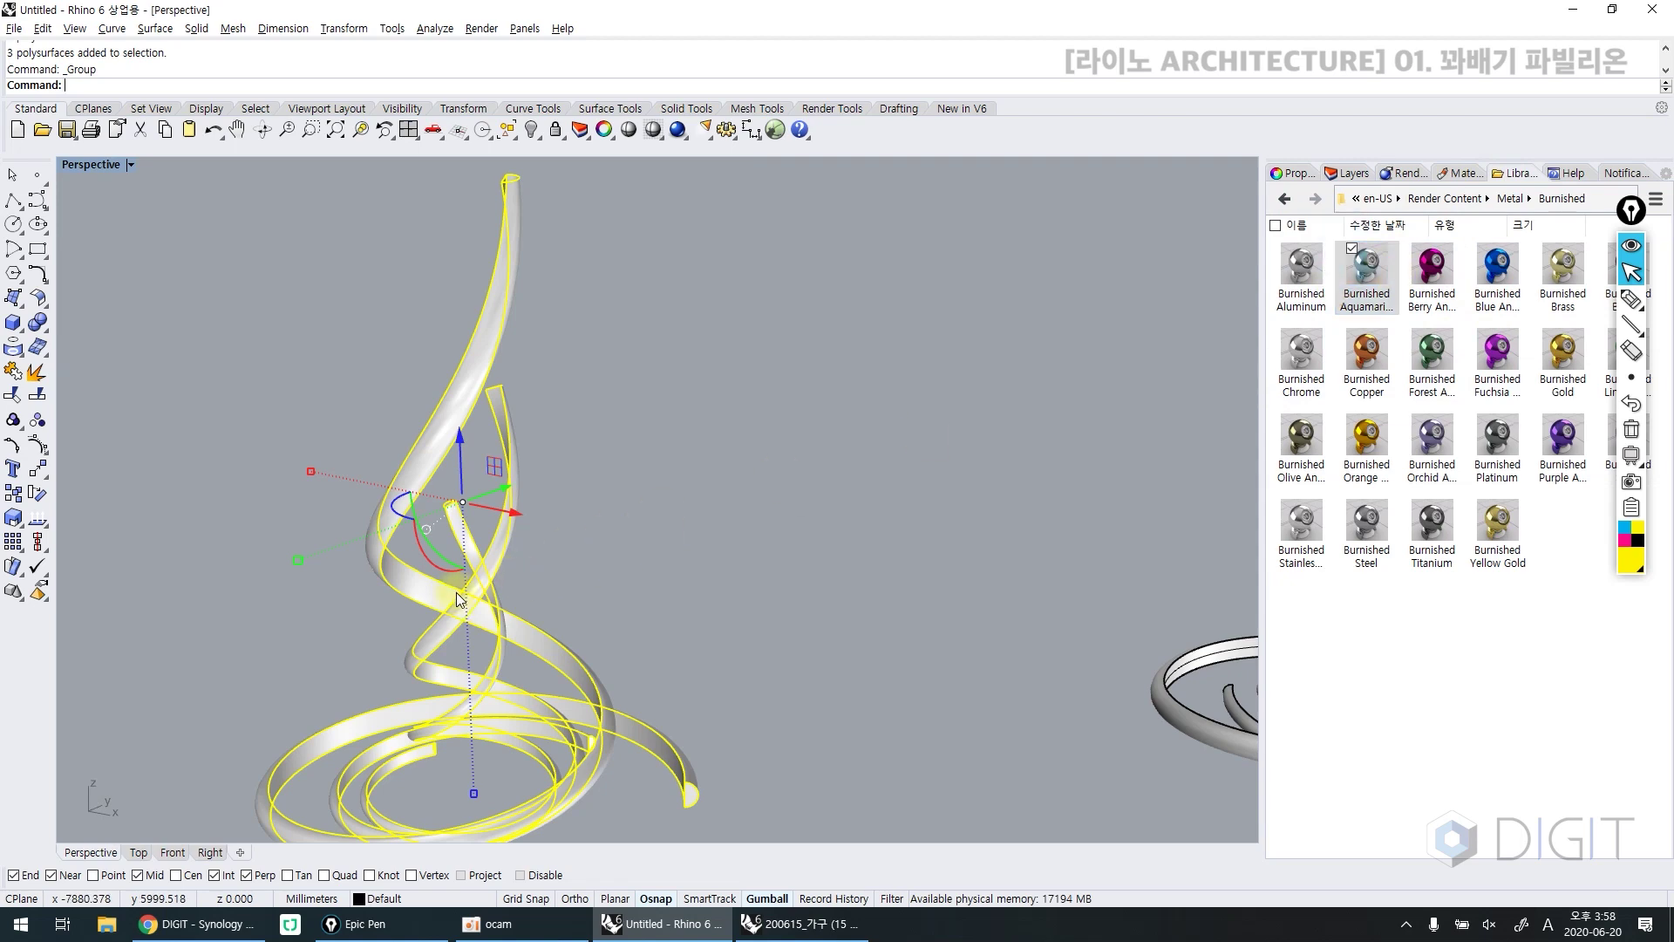